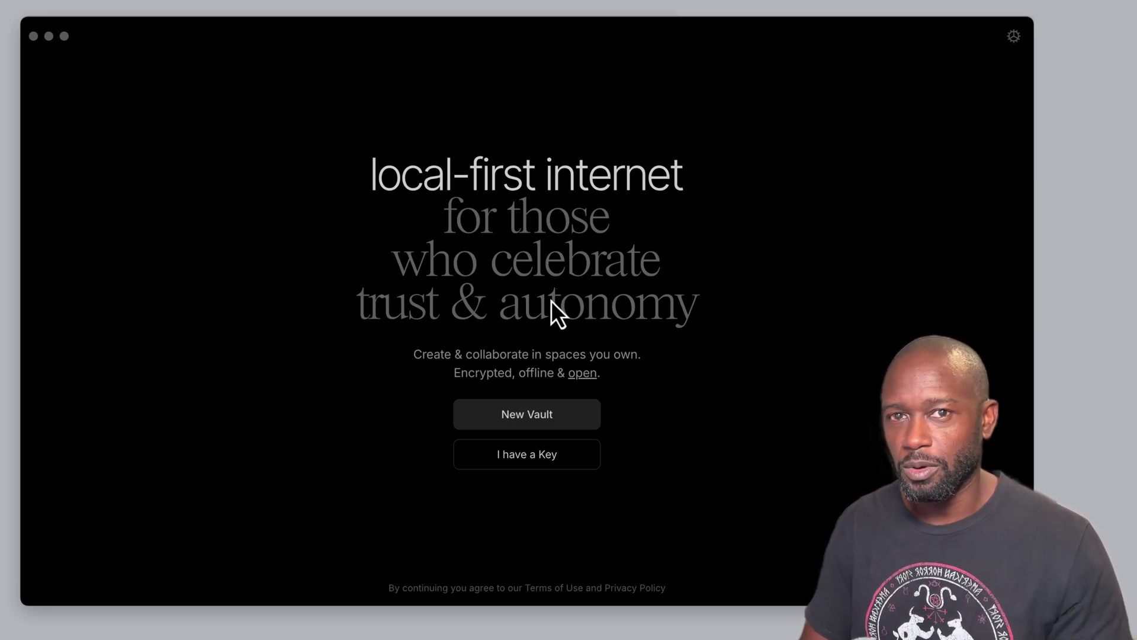
Step: Open the preferences from the start screen and view the interface language options
{"action": "left_click", "coordinate": [542, 230]}
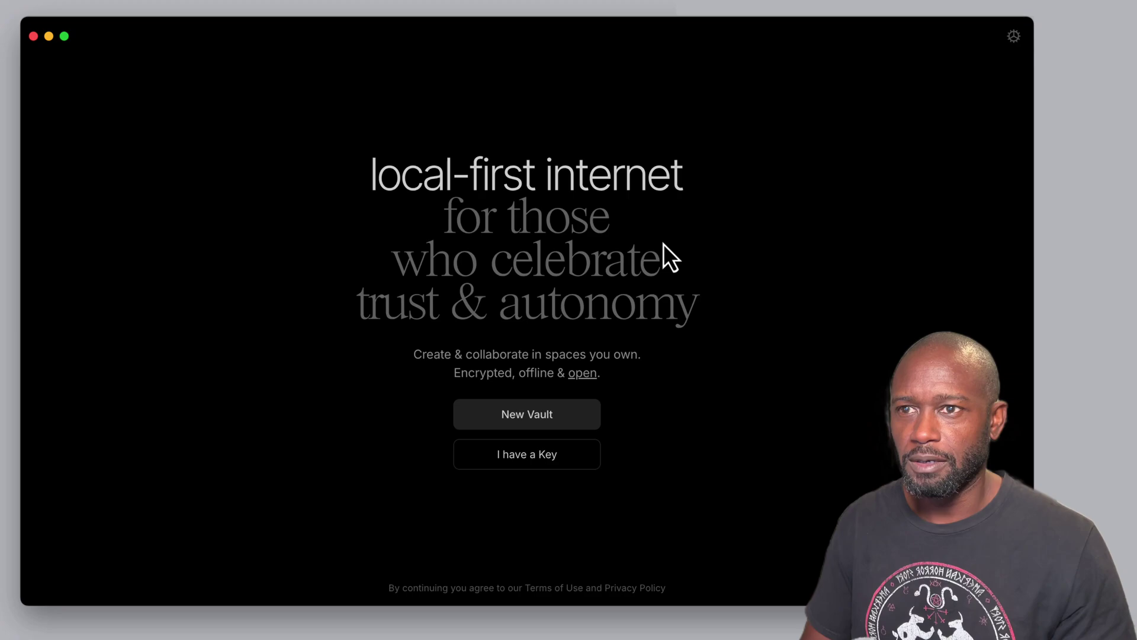
{"action": "left_click", "coordinate": [1014, 37]}
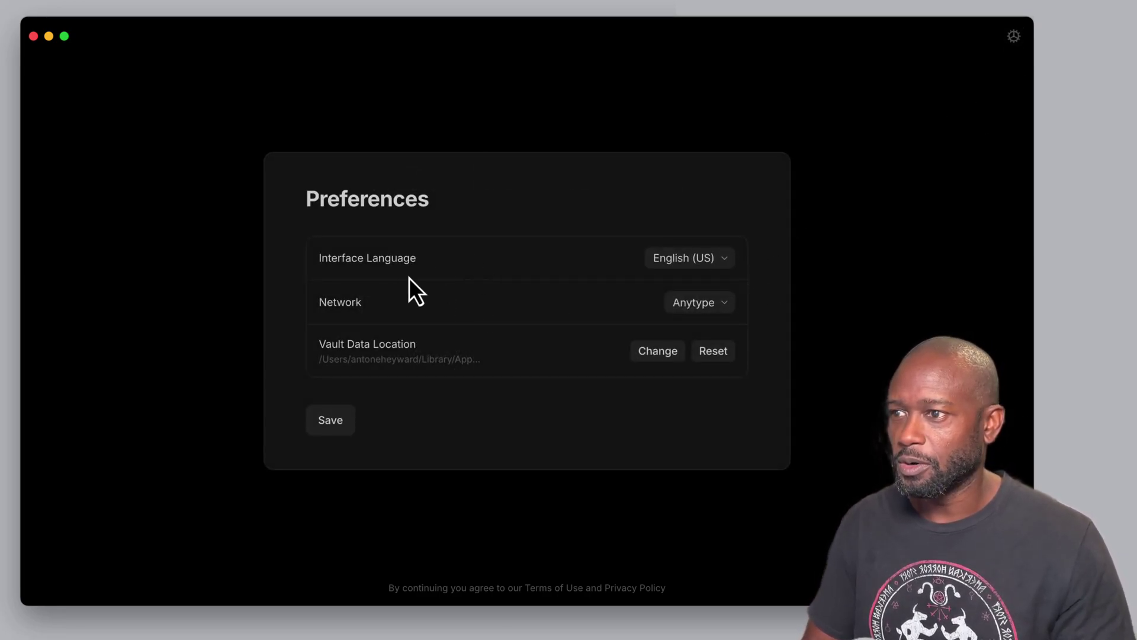
{"action": "left_click", "coordinate": [702, 258]}
{"action": "key", "text": "Escape"}
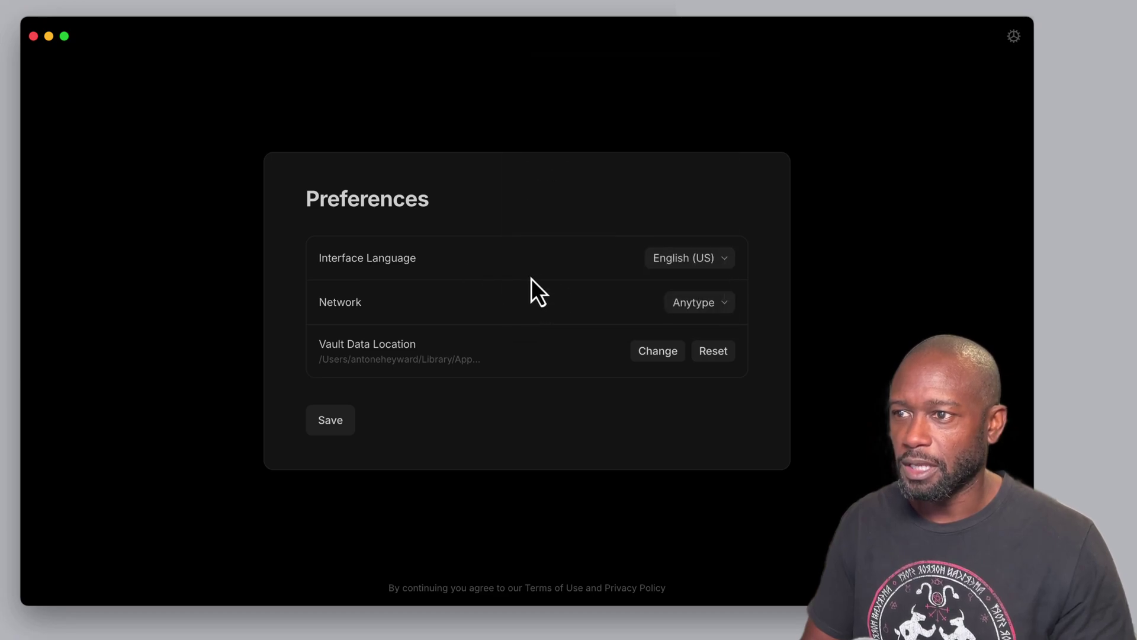
Step: Try the Local-only and Self-hosted network modes and return the network setting to Anytype
{"action": "left_click", "coordinate": [720, 306]}
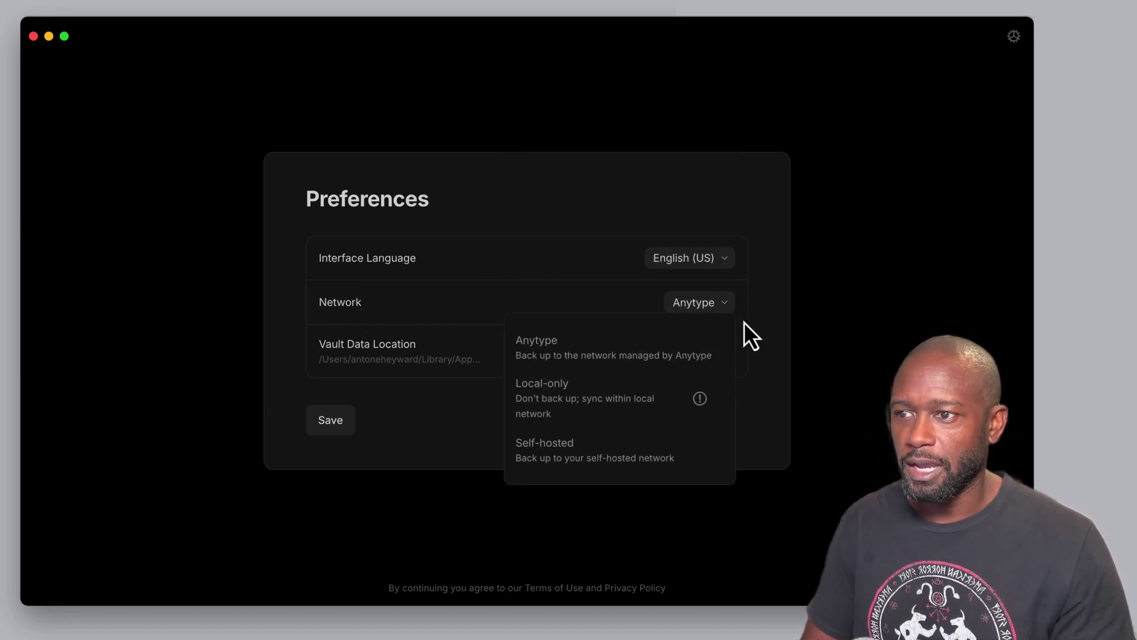
{"action": "left_click", "coordinate": [591, 393]}
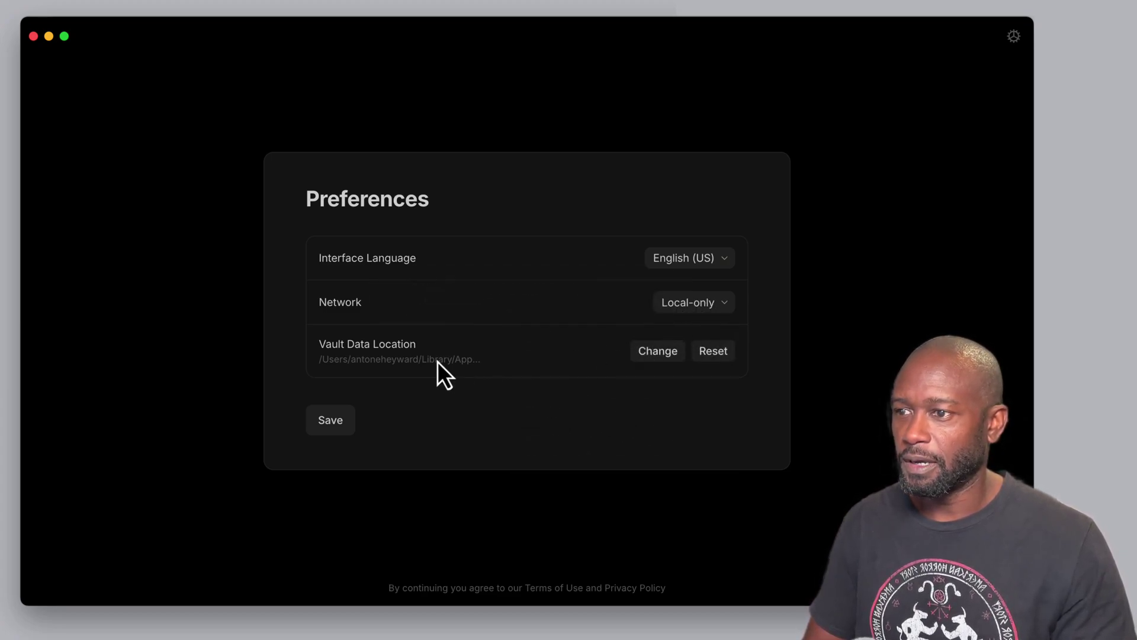
{"action": "left_click", "coordinate": [685, 304]}
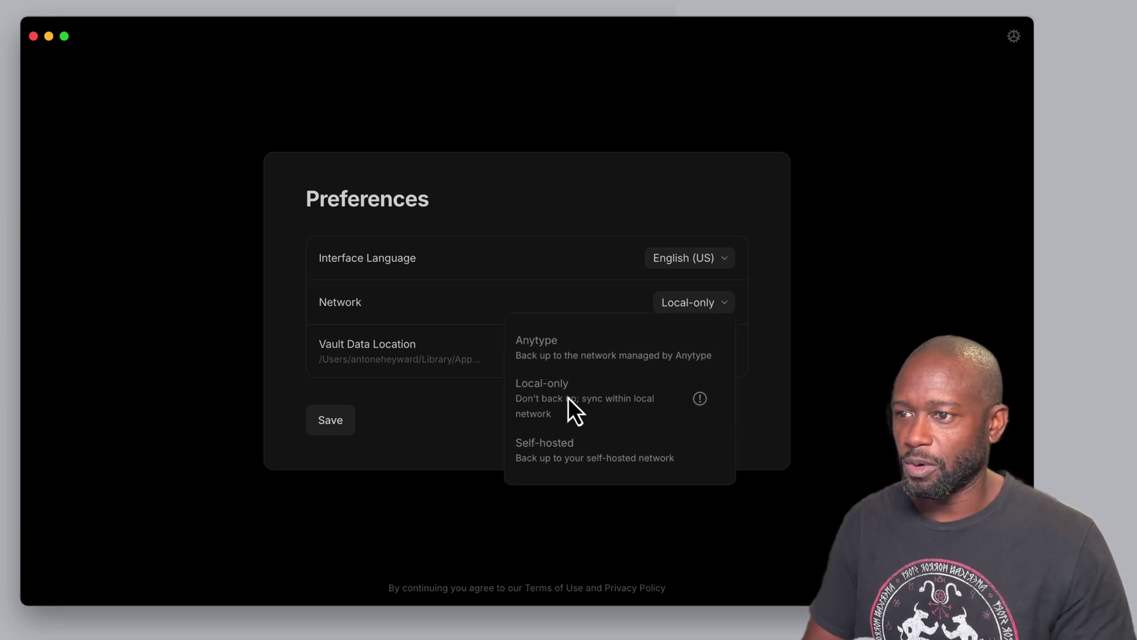
{"action": "left_click", "coordinate": [589, 450]}
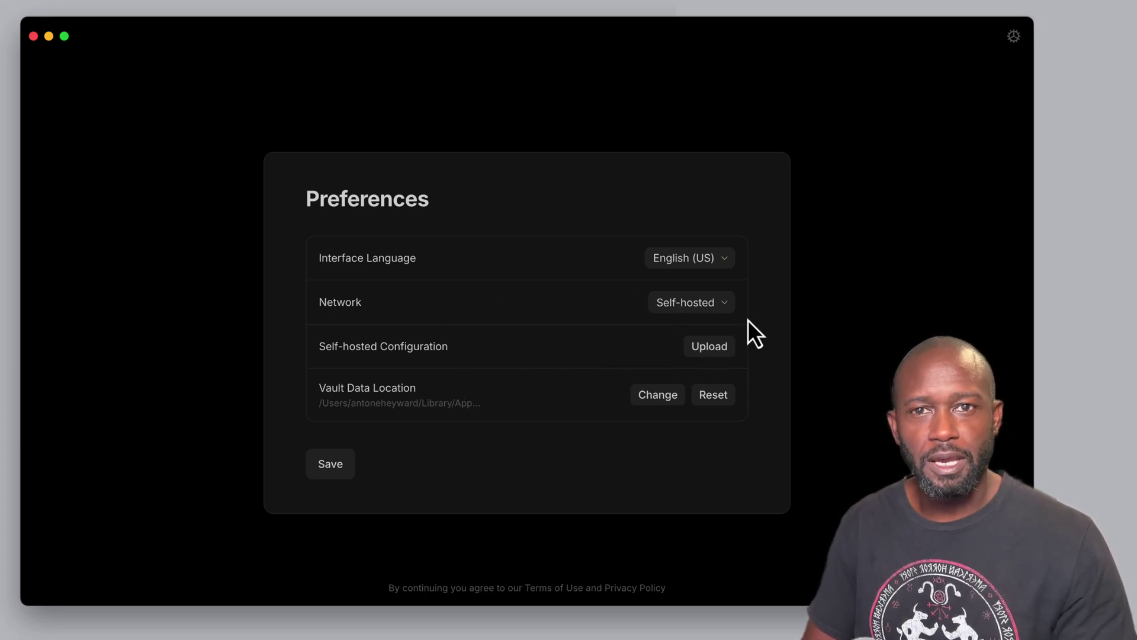
{"action": "left_click", "coordinate": [724, 304]}
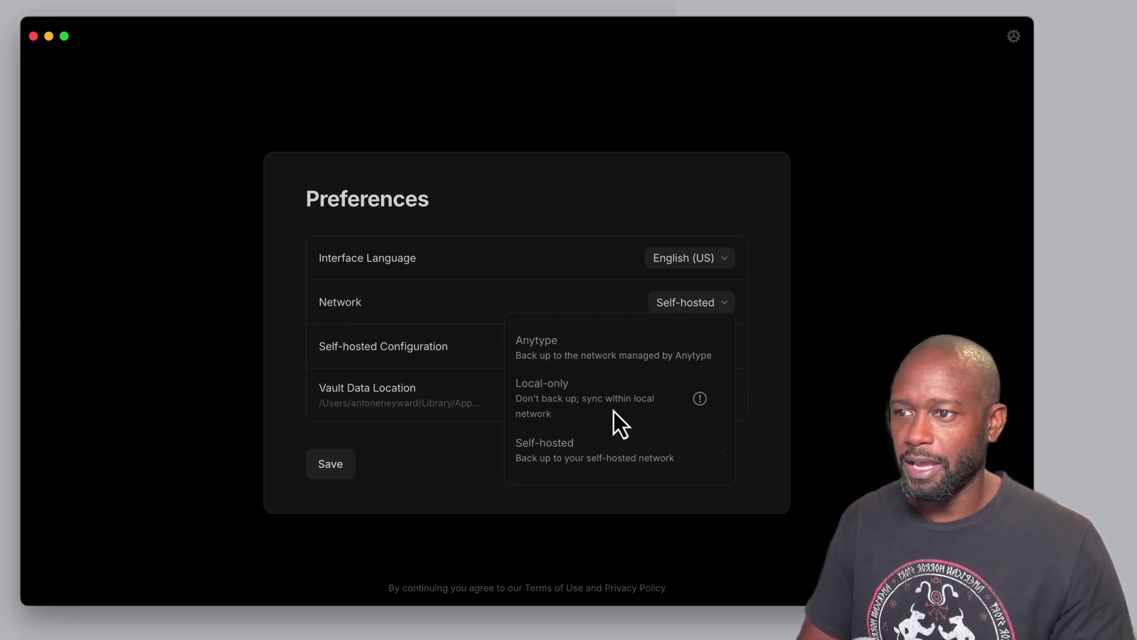
{"action": "left_click", "coordinate": [593, 352]}
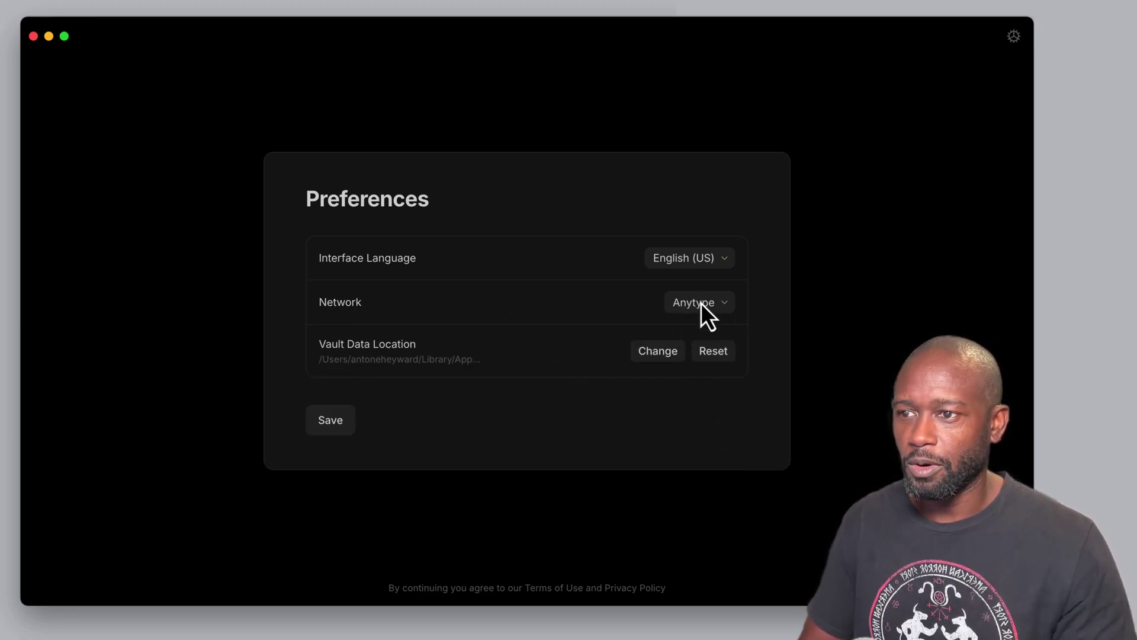
Step: Change the vault data location to the "anytype lab" folder in Documents and save the preferences
{"action": "left_click", "coordinate": [662, 353]}
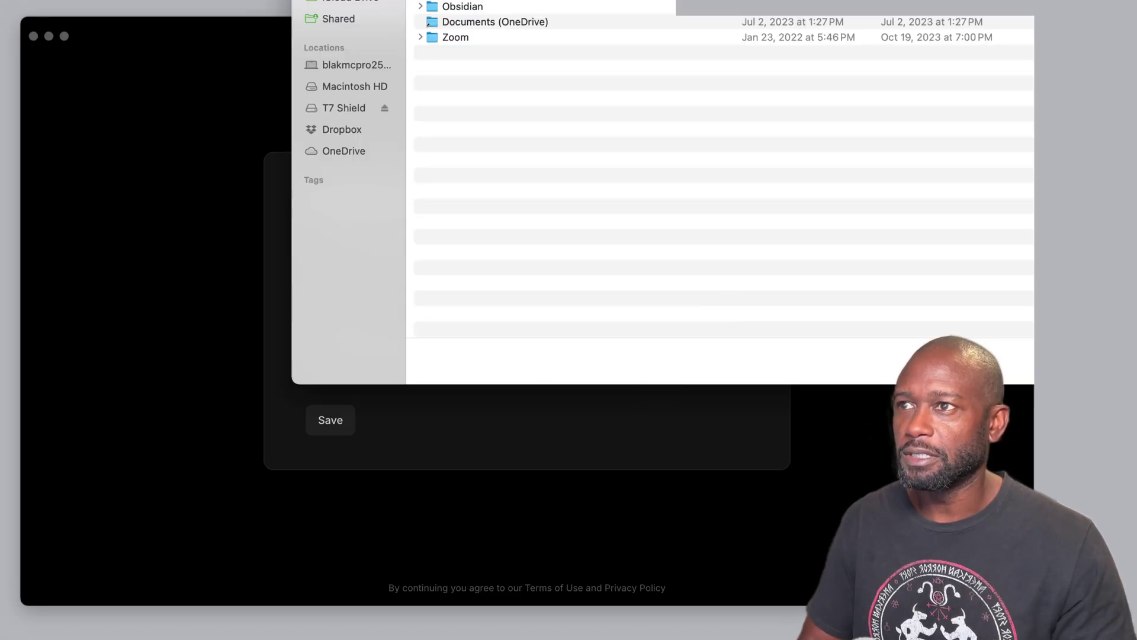
{"action": "left_click", "coordinate": [957, 364]}
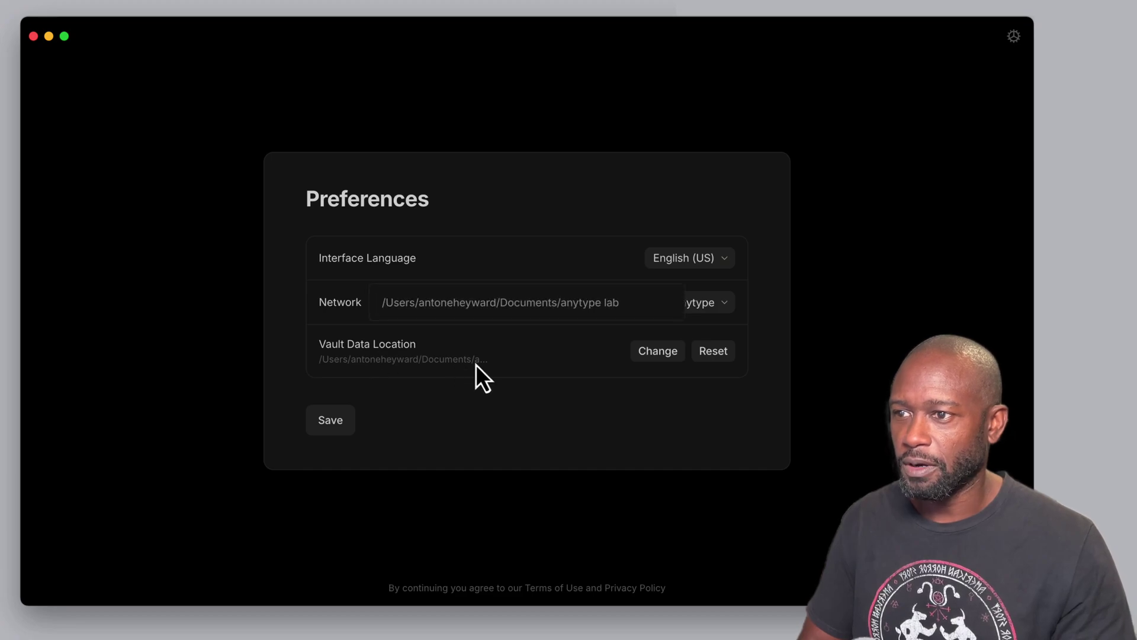
{"action": "left_click", "coordinate": [329, 417]}
Step: Look at the new vault introduction and the existing-key entry screen, returning to the start screen
{"action": "left_click", "coordinate": [549, 421]}
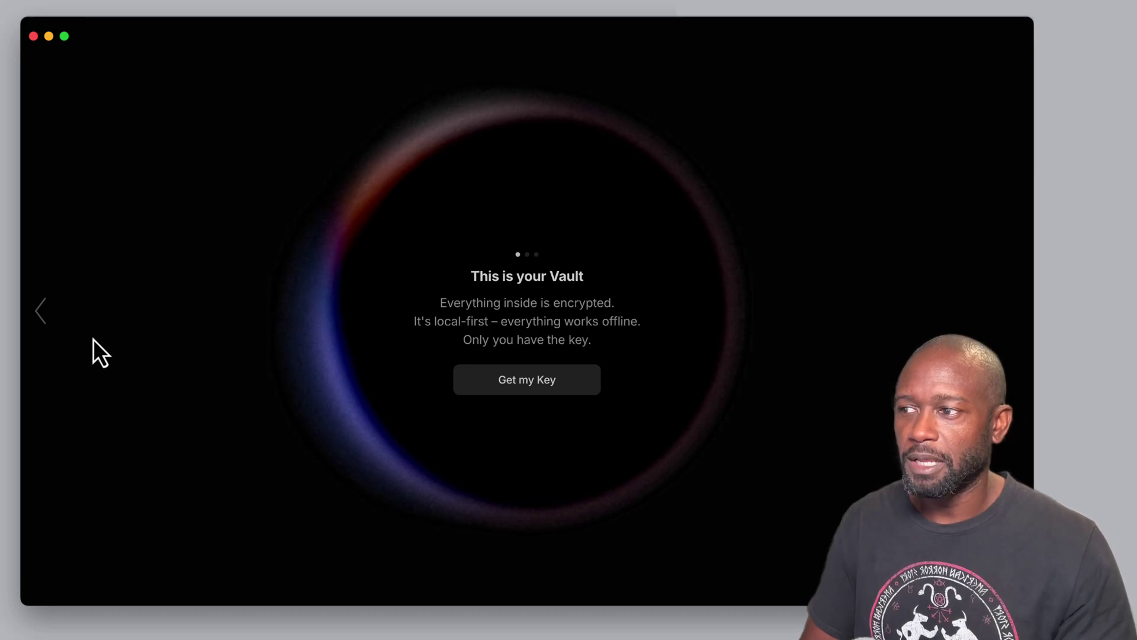
{"action": "left_click", "coordinate": [40, 314]}
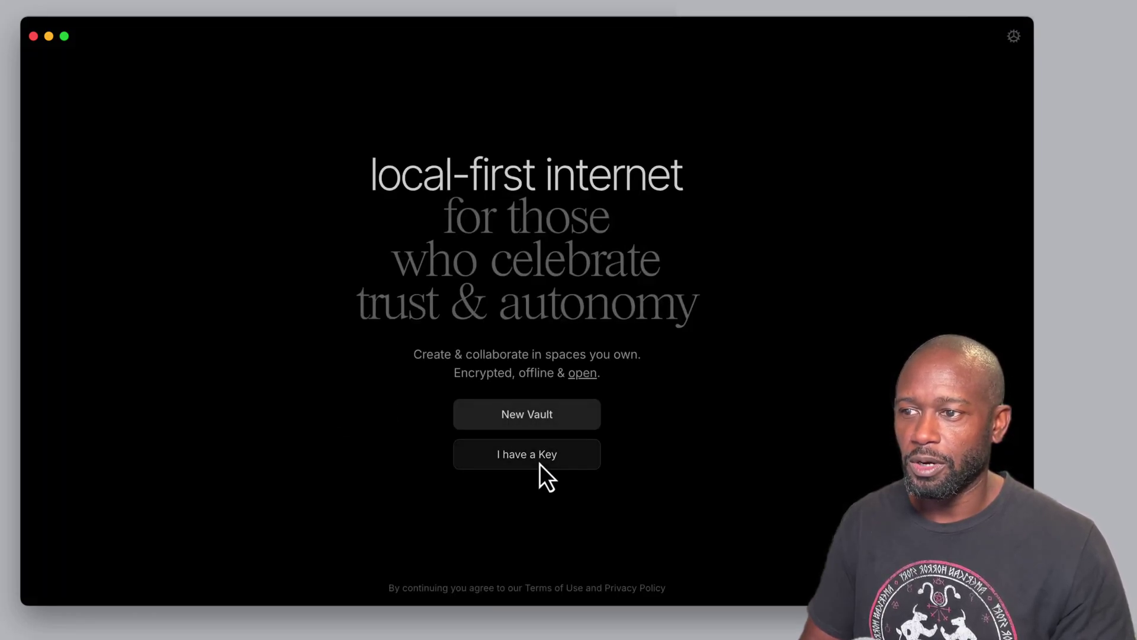
{"action": "left_click", "coordinate": [531, 461]}
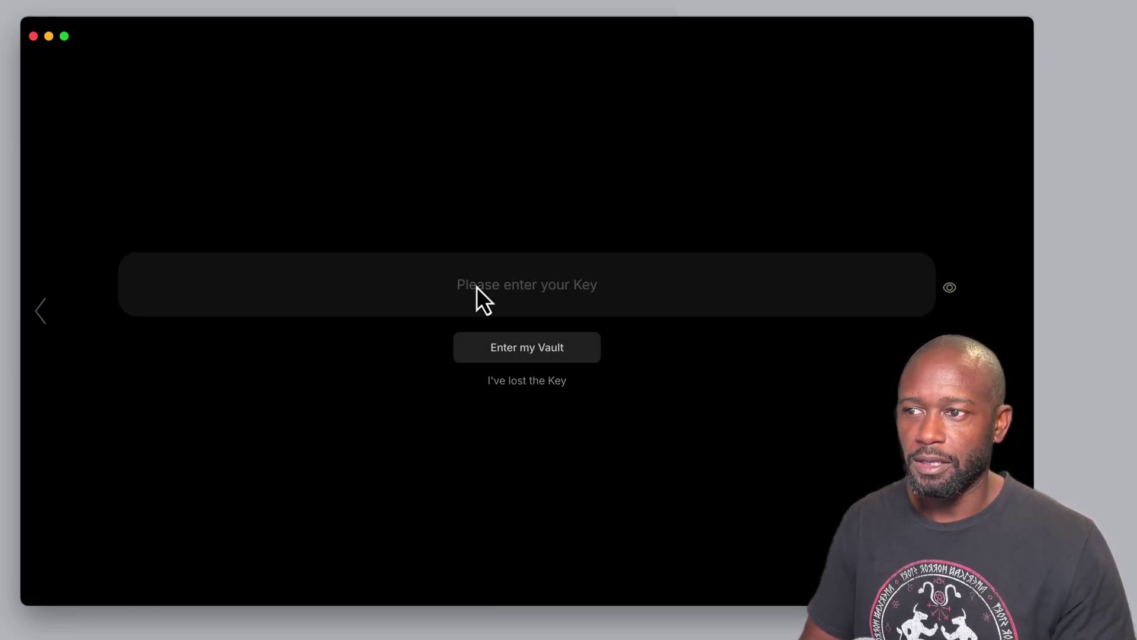
{"action": "left_click", "coordinate": [44, 317]}
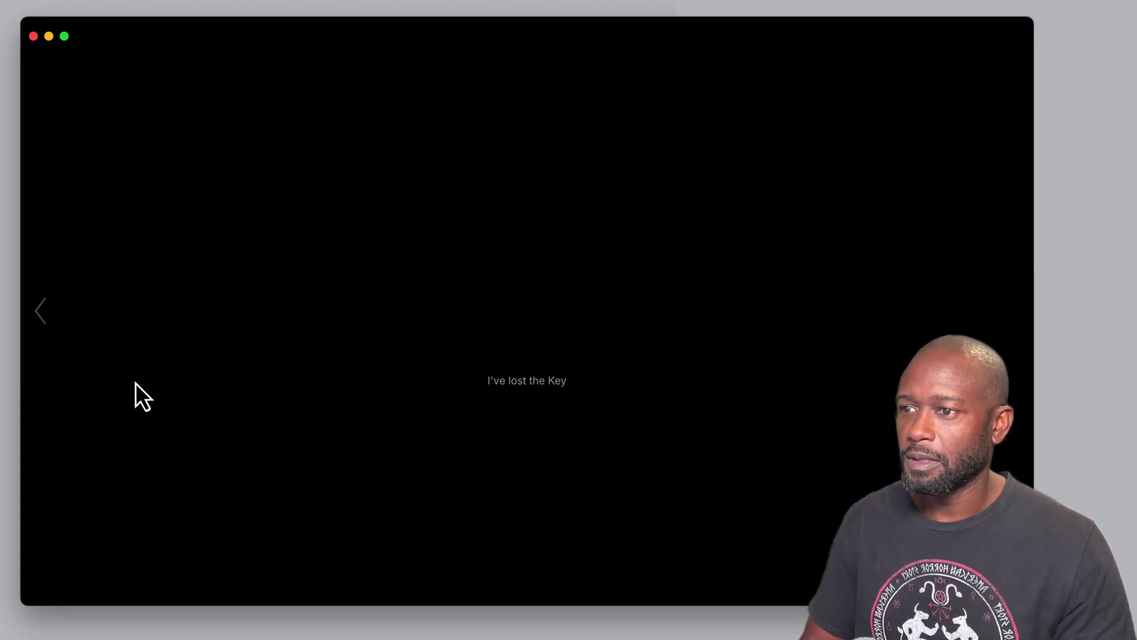
Step: Start a new vault and copy its generated key
{"action": "left_click", "coordinate": [523, 415]}
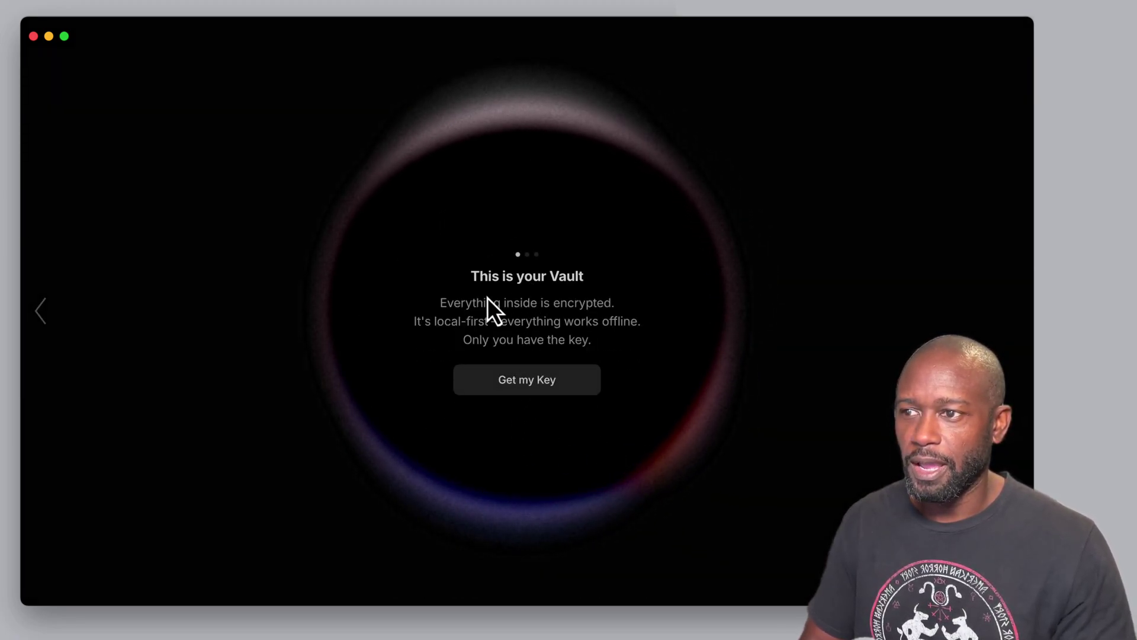
{"action": "left_click", "coordinate": [551, 391]}
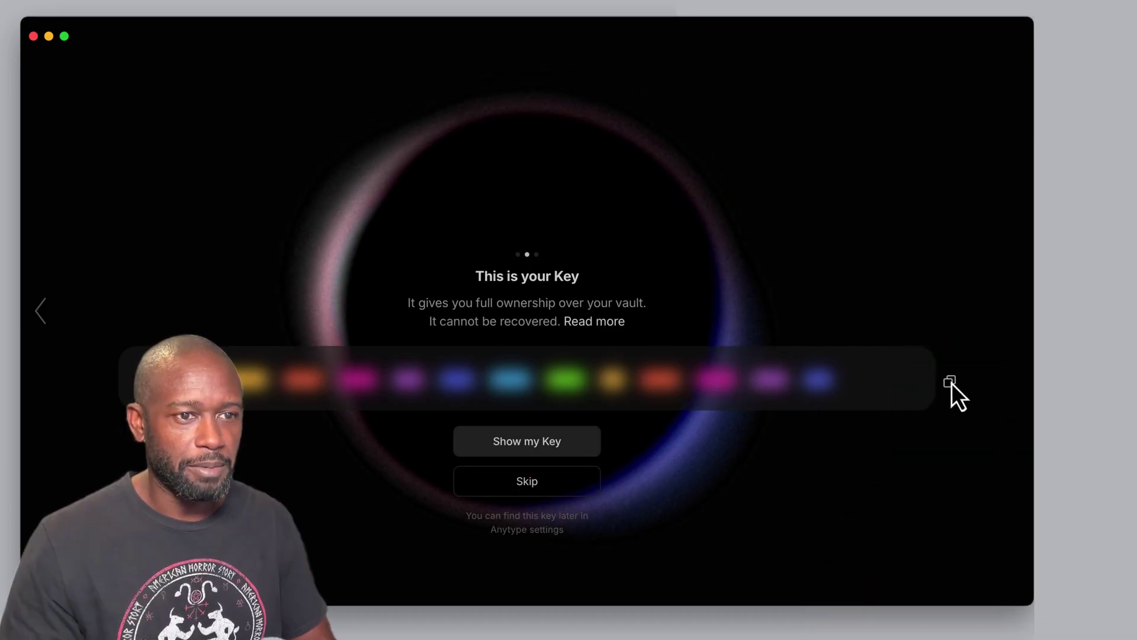
{"action": "left_click", "coordinate": [950, 382]}
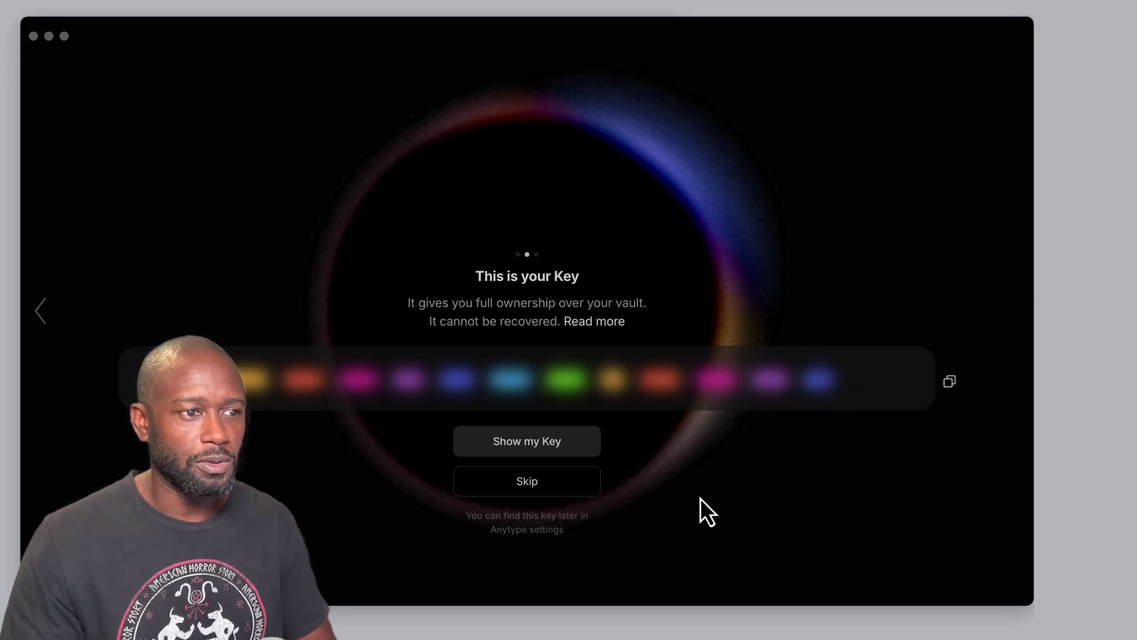
Step: Continue without revealing the key, set the profile name to "Lab Home" and enter the vault
{"action": "left_click", "coordinate": [527, 484]}
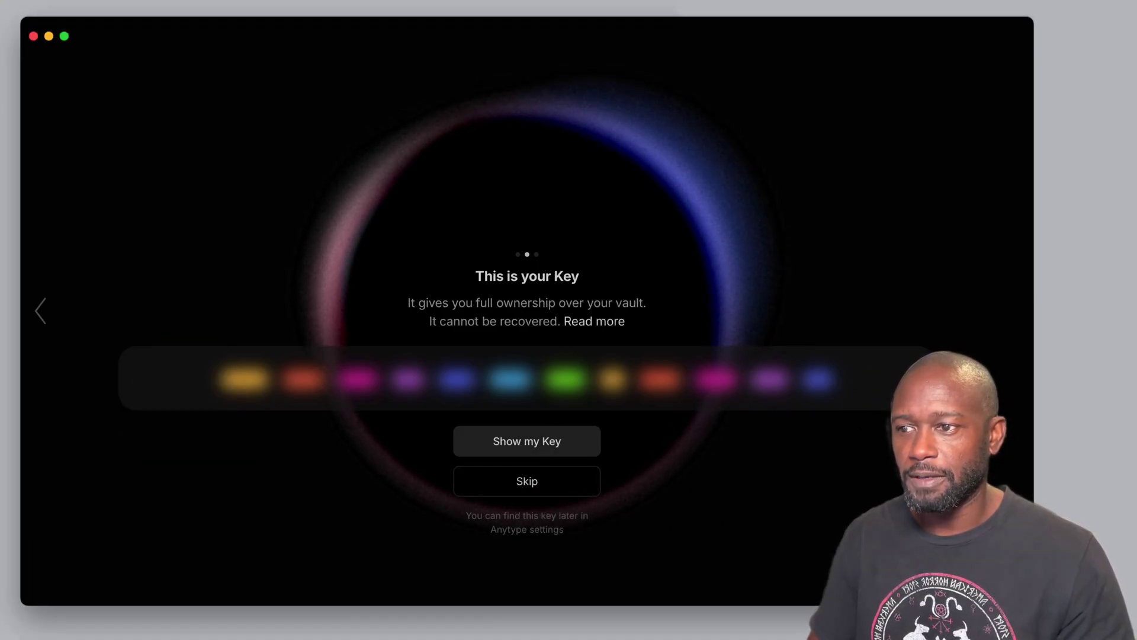
{"action": "left_click", "coordinate": [540, 483]}
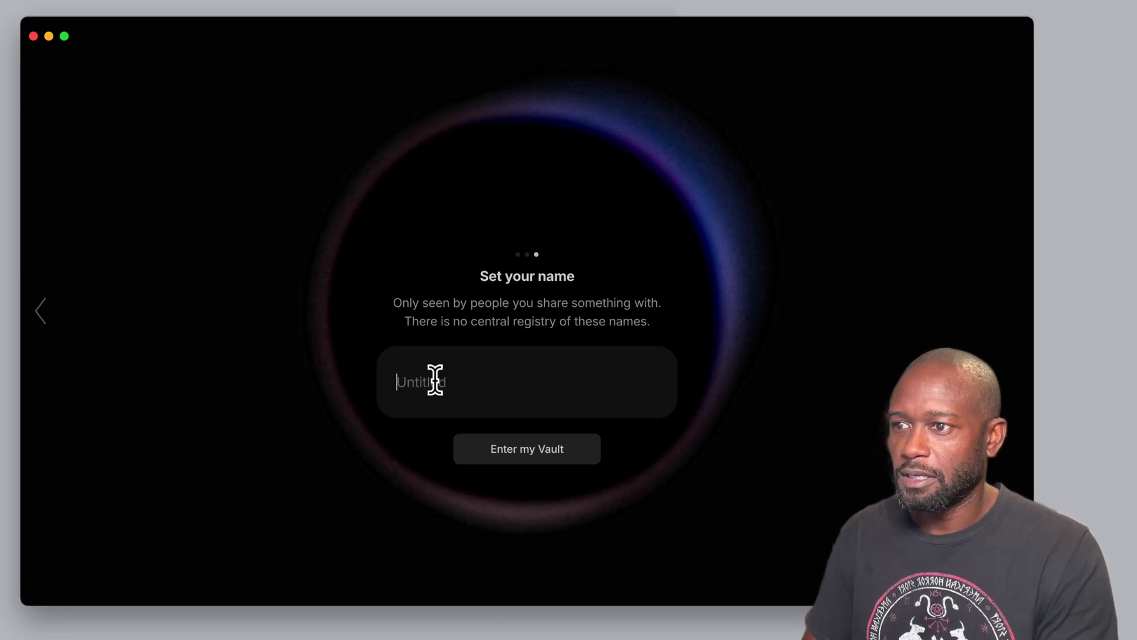
{"action": "type", "text": "ab Home"}
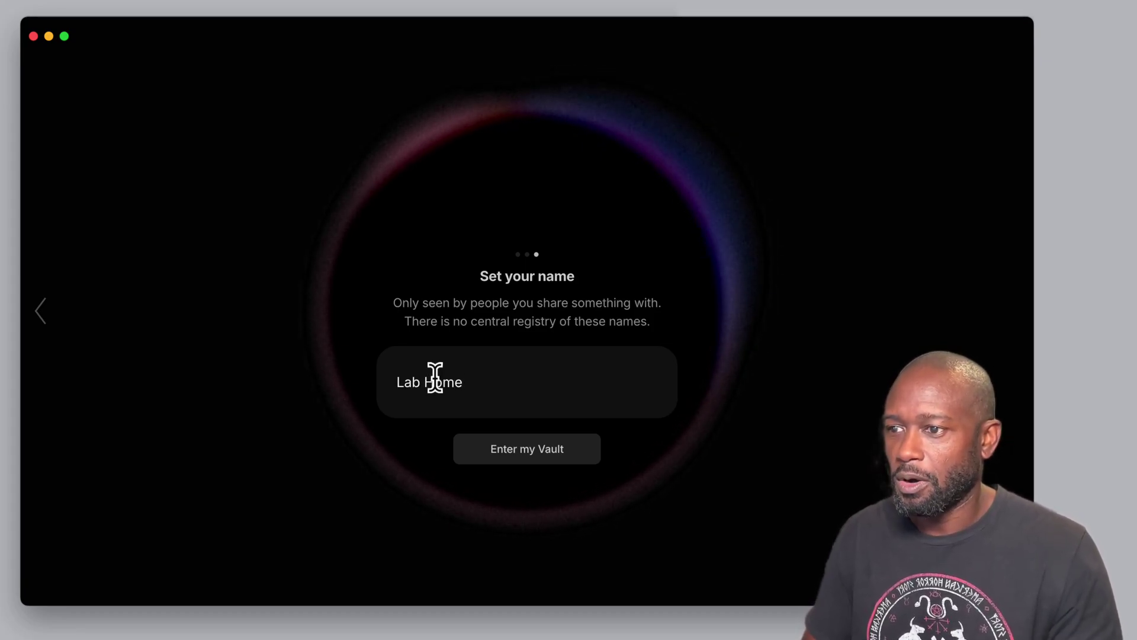
{"action": "left_click", "coordinate": [504, 458]}
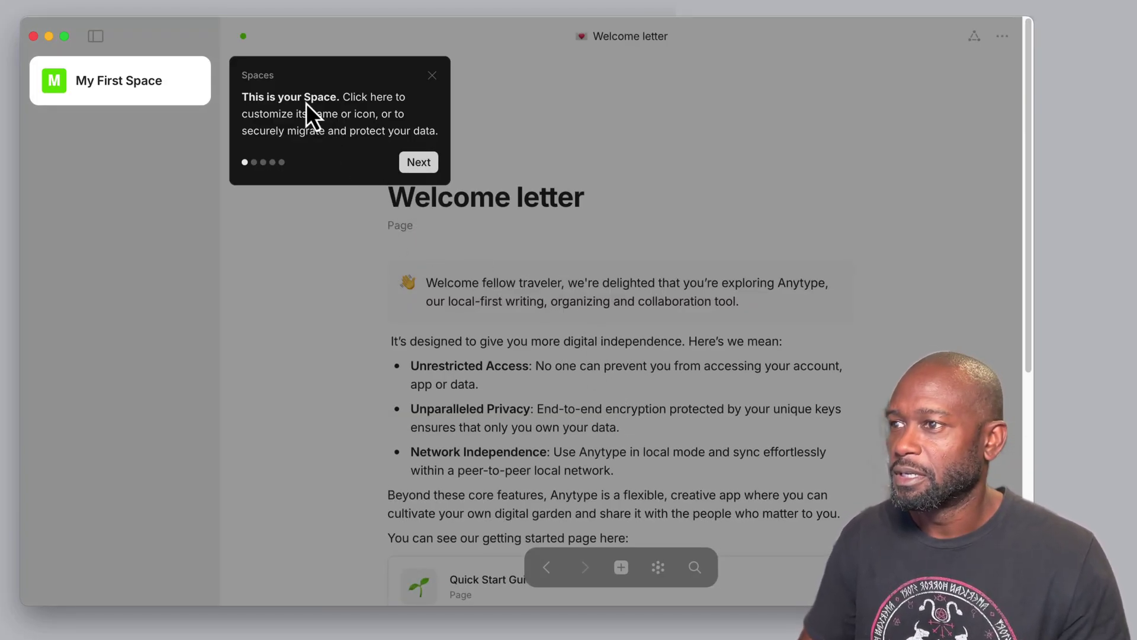
Step: Go through the introductory tour of spaces, objects, widgets and gallery to its end, and read through the Welcome letter page
{"action": "left_click", "coordinate": [403, 163]}
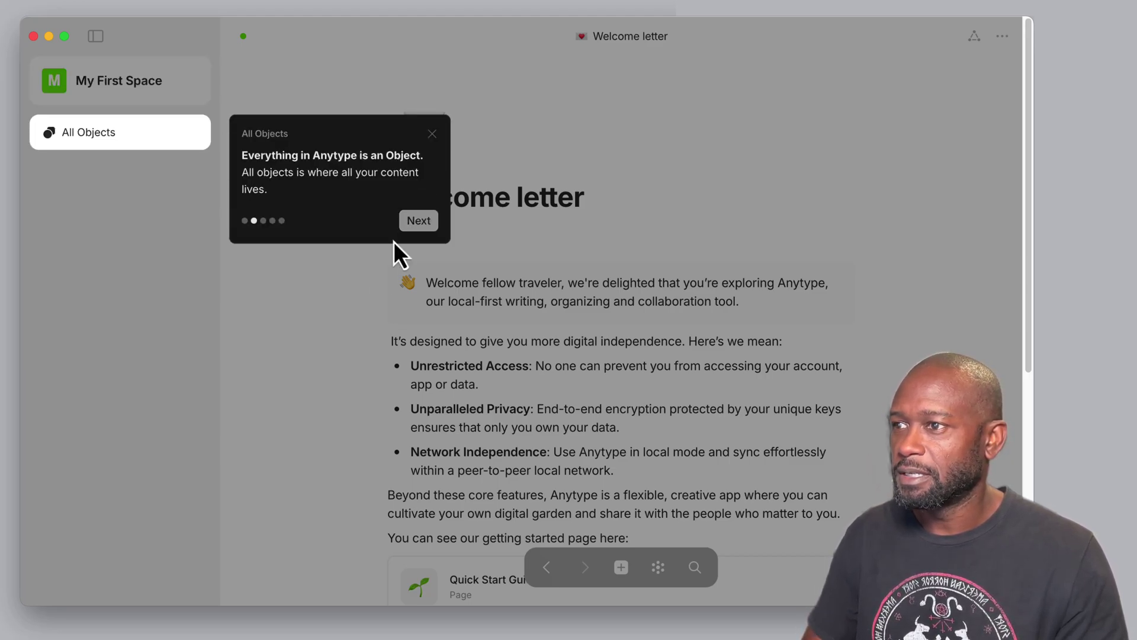
{"action": "left_click", "coordinate": [417, 221]}
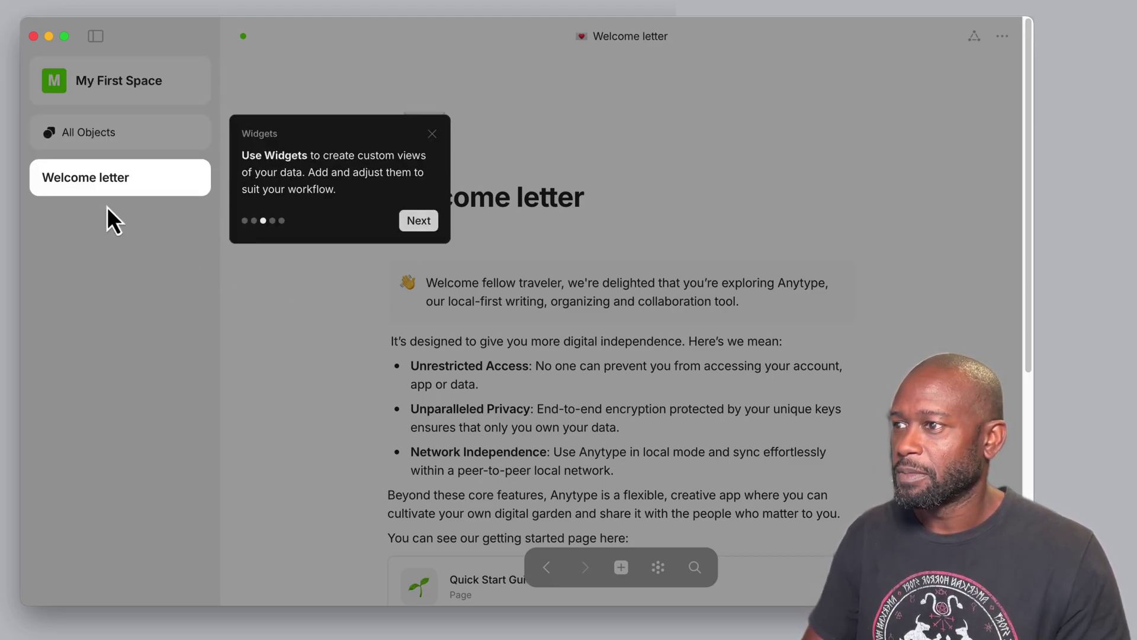
{"action": "left_click", "coordinate": [410, 223]}
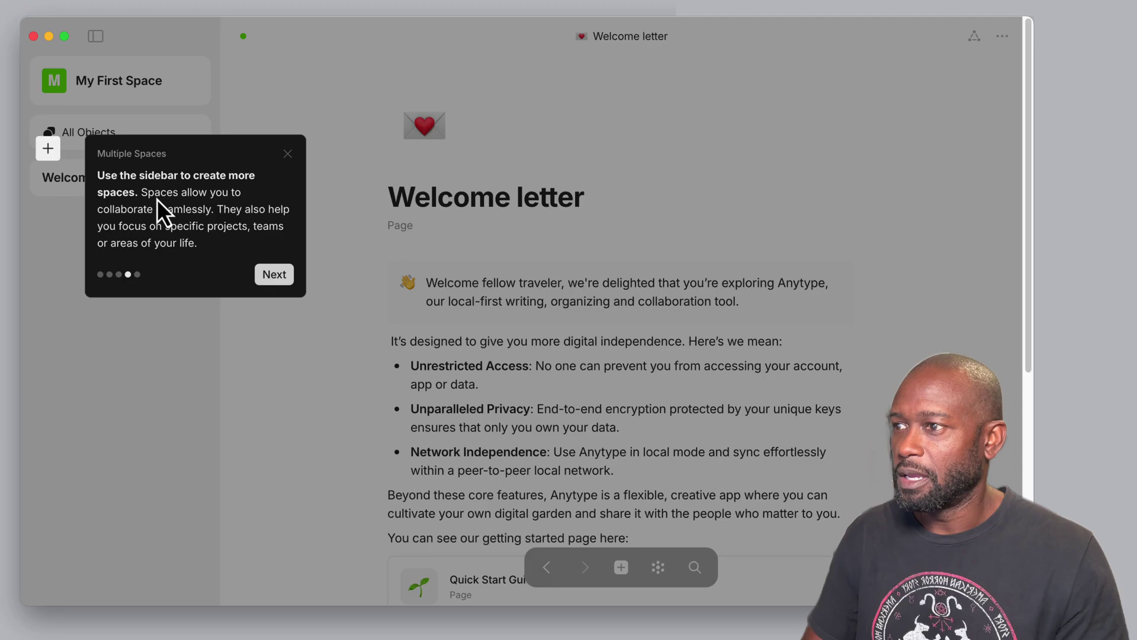
{"action": "left_click", "coordinate": [273, 275]}
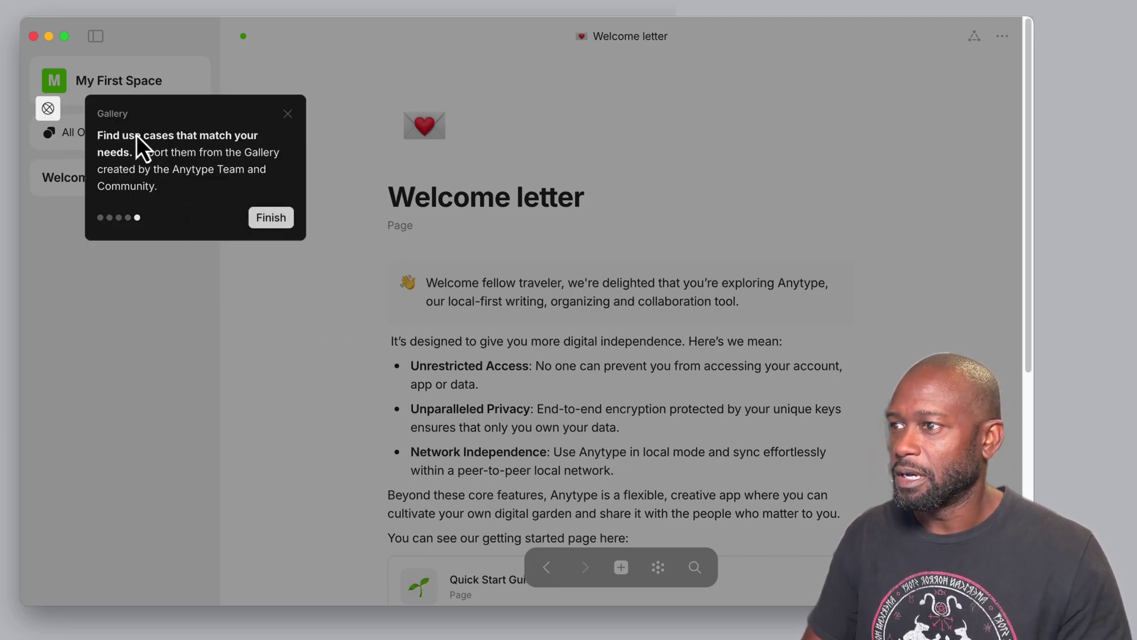
{"action": "left_click", "coordinate": [266, 217]}
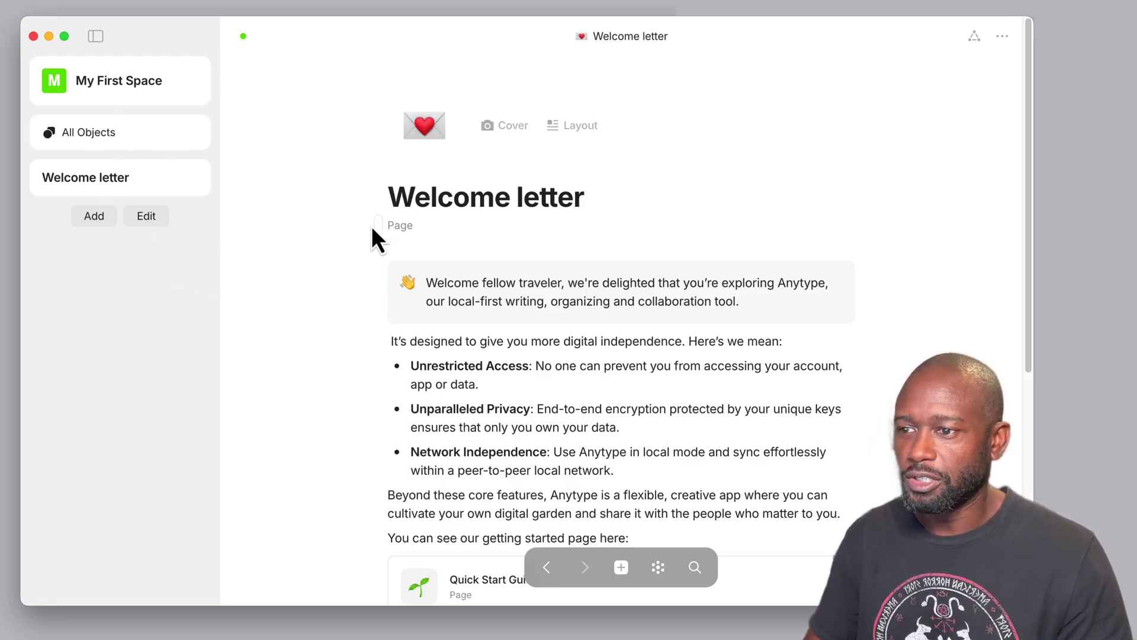
{"action": "scroll", "coordinate": [510, 302], "scroll_direction": "down", "scroll_amount": 6}
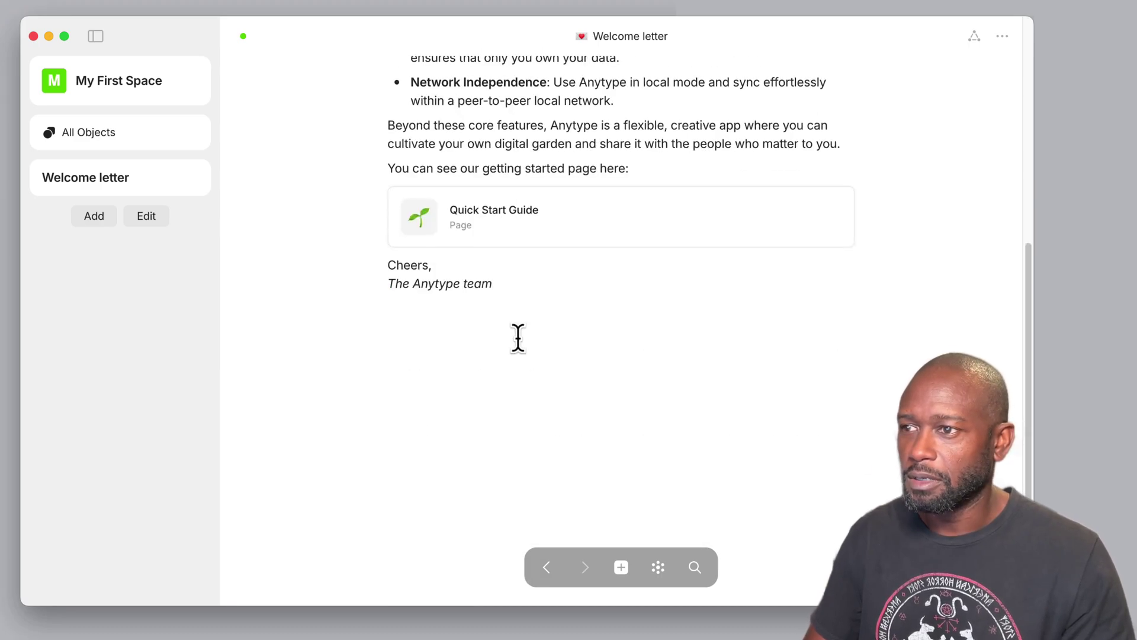
{"action": "scroll", "coordinate": [518, 337], "scroll_direction": "up", "scroll_amount": 6}
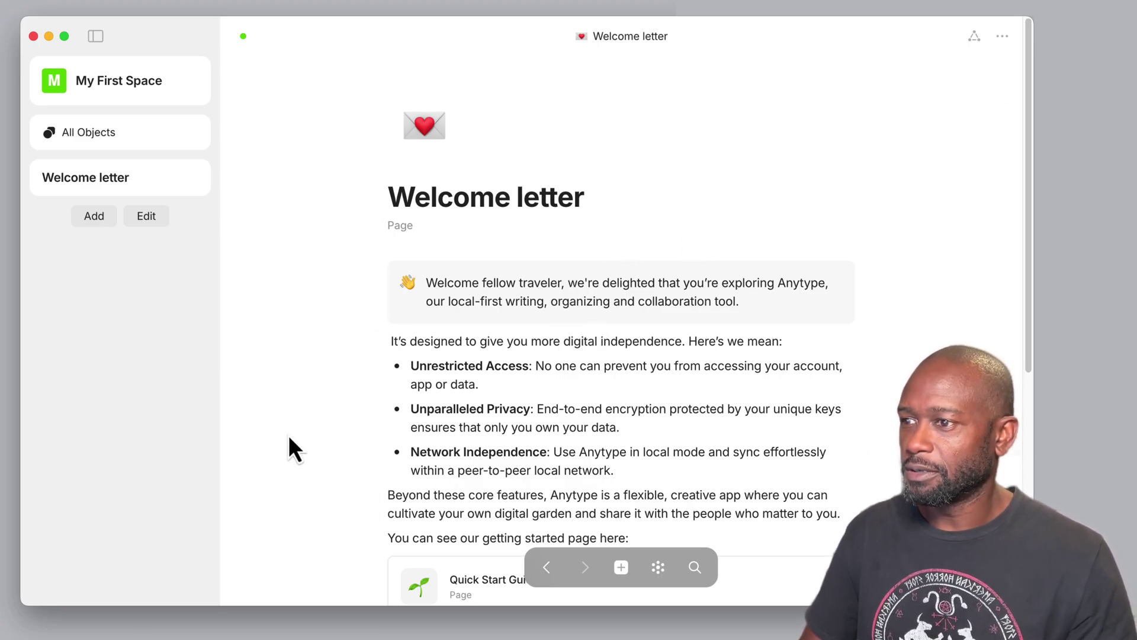
{"action": "scroll", "coordinate": [470, 381], "scroll_direction": "down", "scroll_amount": 6}
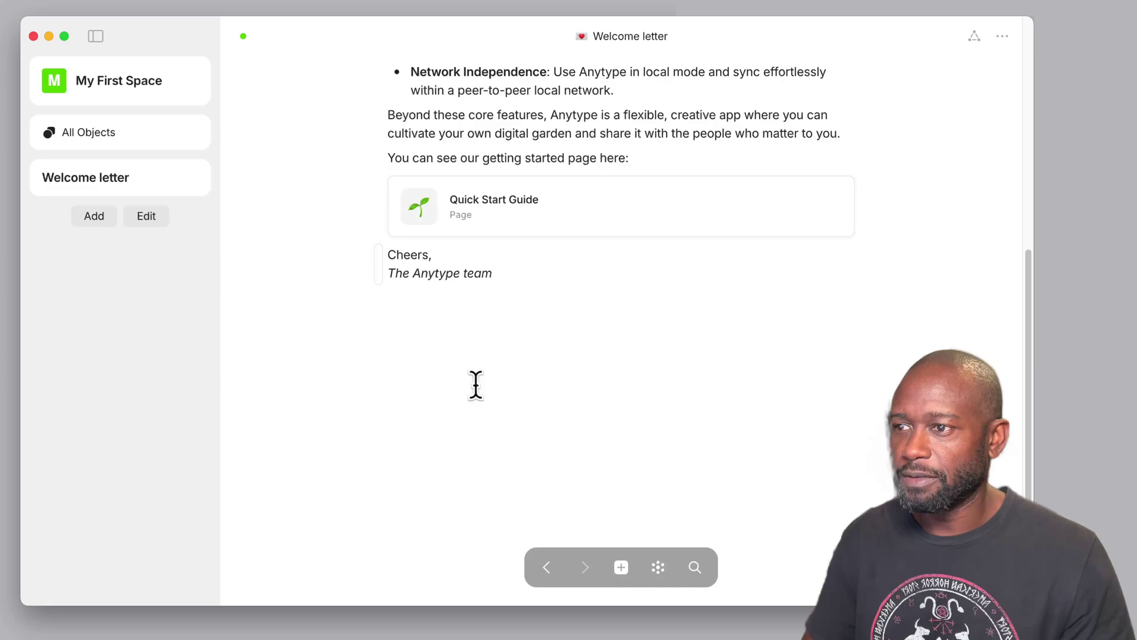
{"action": "scroll", "coordinate": [474, 386], "scroll_direction": "up", "scroll_amount": 6}
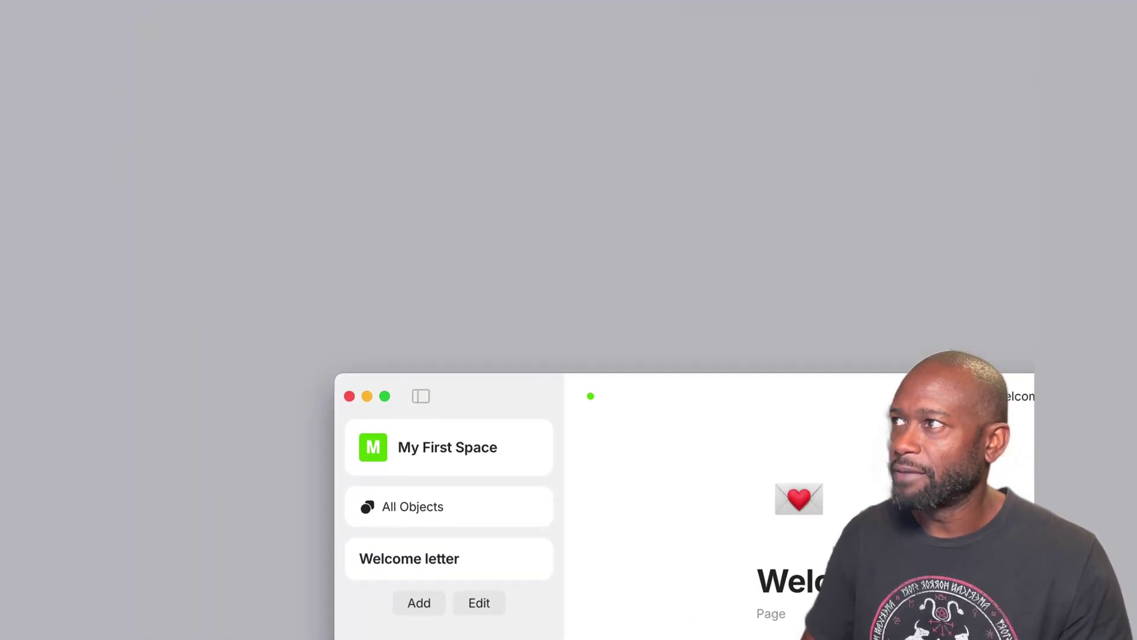
Step: Open the vault settings and activate the profile name field under Personal information
{"action": "left_click", "coordinate": [77, 11]}
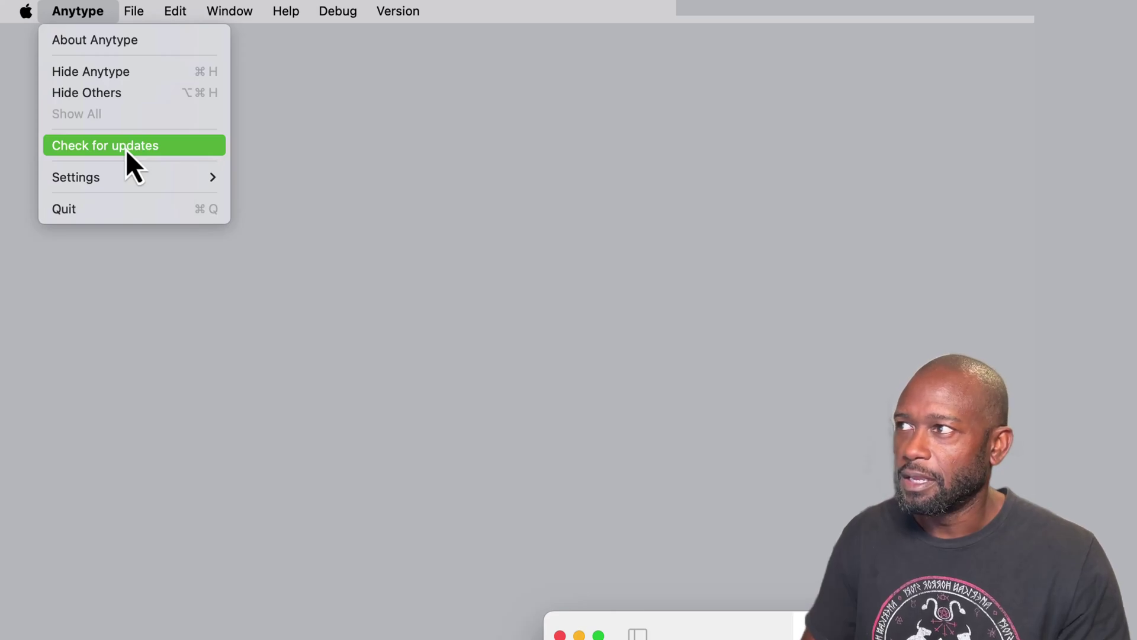
{"action": "mouse_move", "coordinate": [126, 177]}
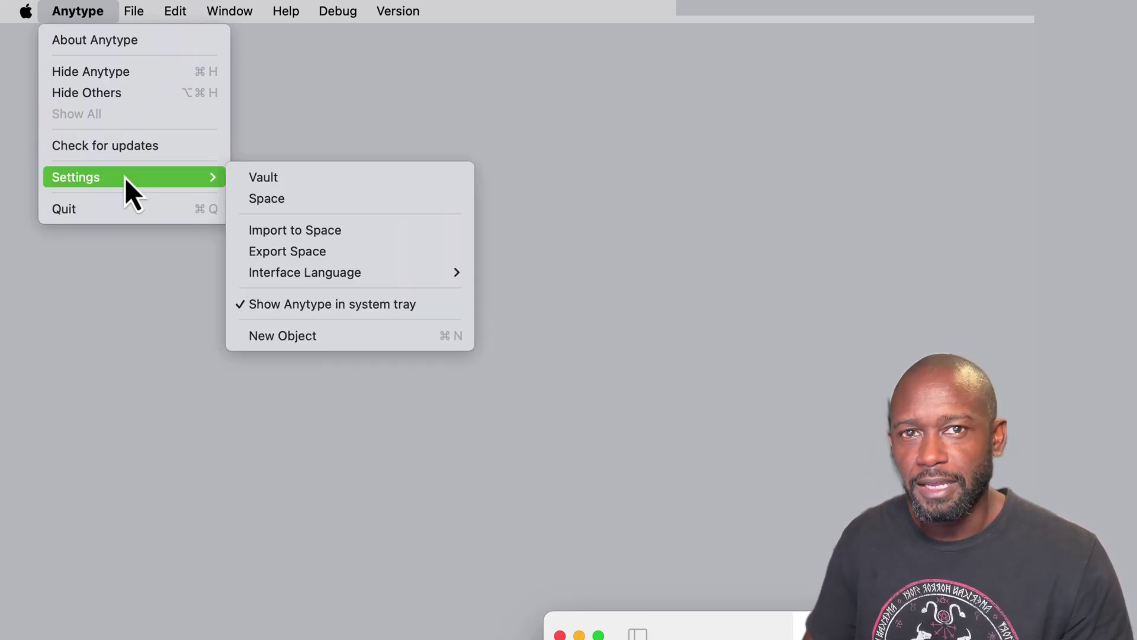
{"action": "left_click", "coordinate": [289, 182]}
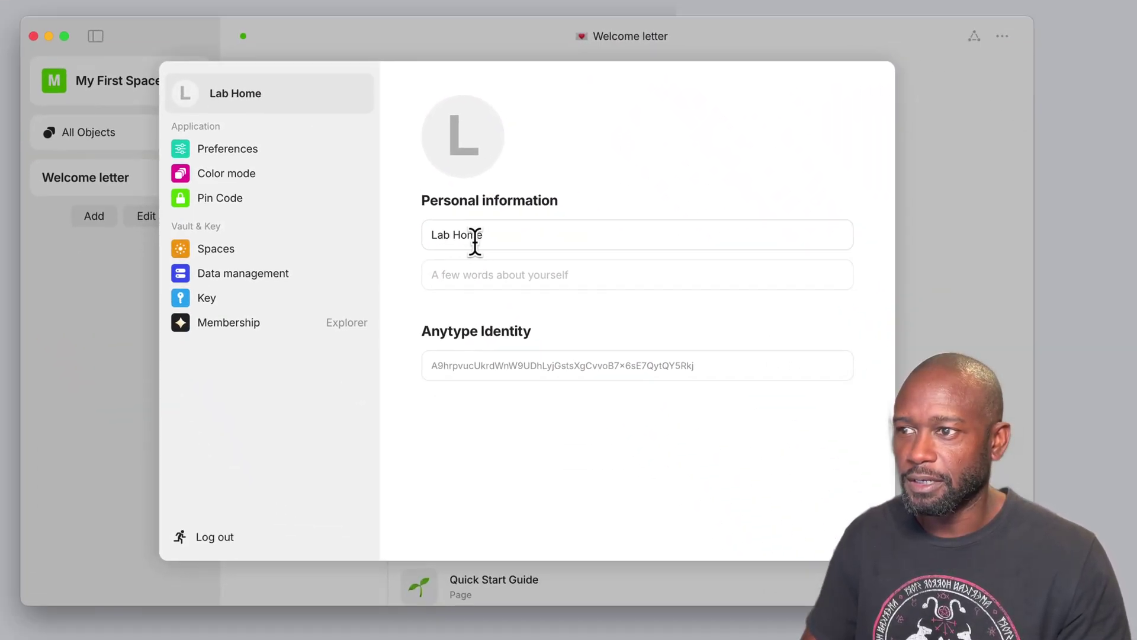
{"action": "left_click", "coordinate": [475, 240]}
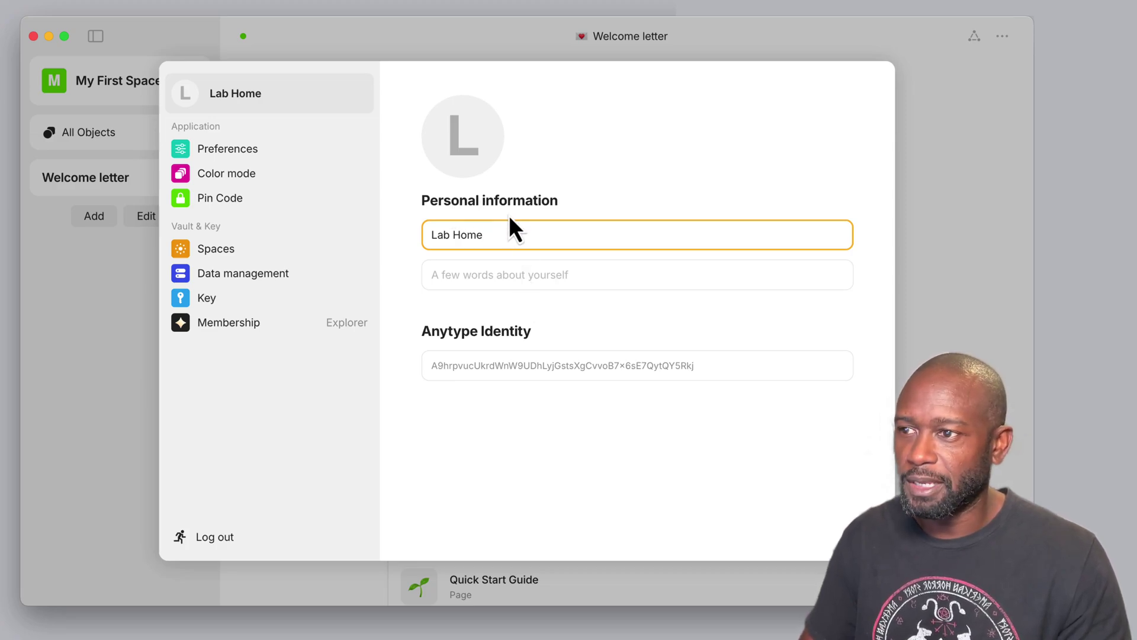
Step: Inspect the profile's description field and the Anytype Identity in the vault settings
{"action": "left_click", "coordinate": [491, 279]}
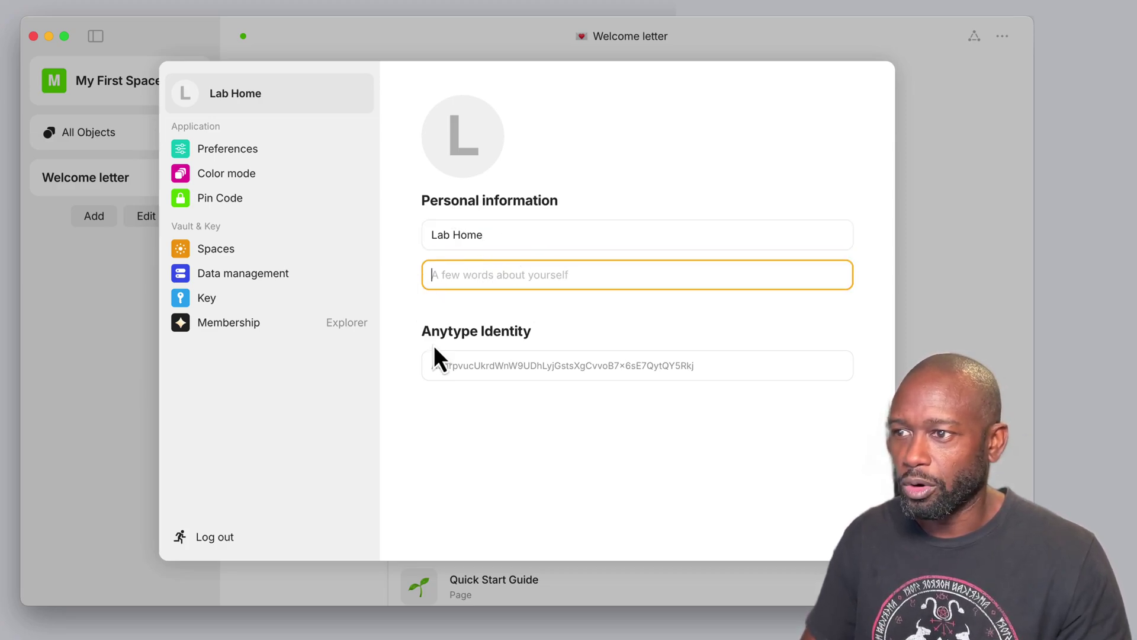
{"action": "left_click", "coordinate": [546, 362]}
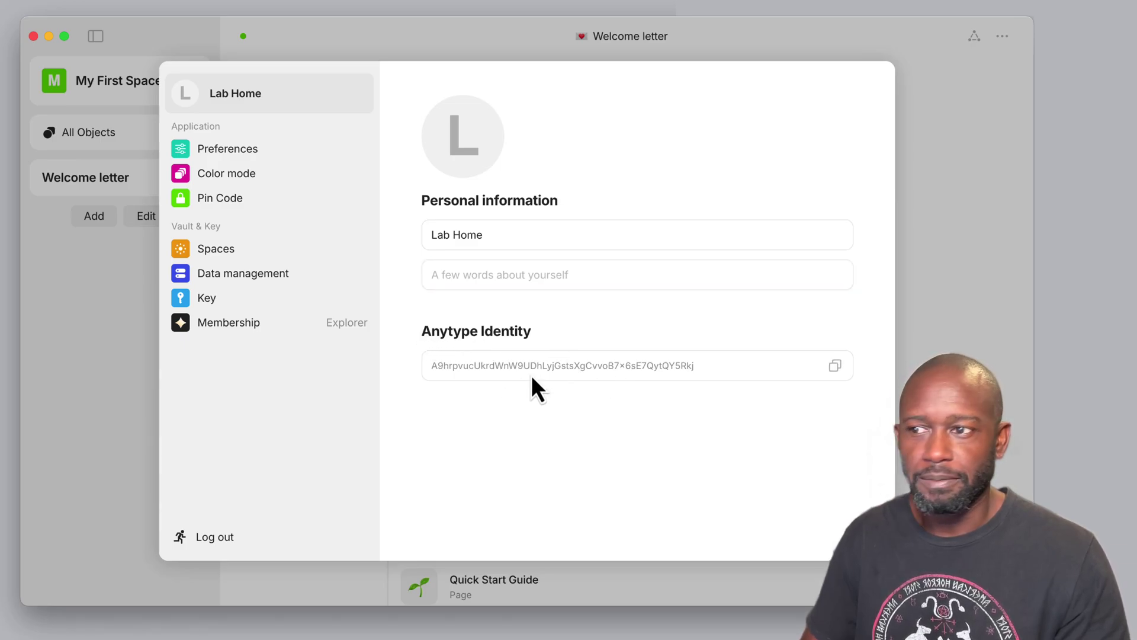
Step: Open the Preferences and review the language settings, the fullscreen opening option, and the choices for link style and Quick-Capture menu
{"action": "left_click", "coordinate": [231, 152]}
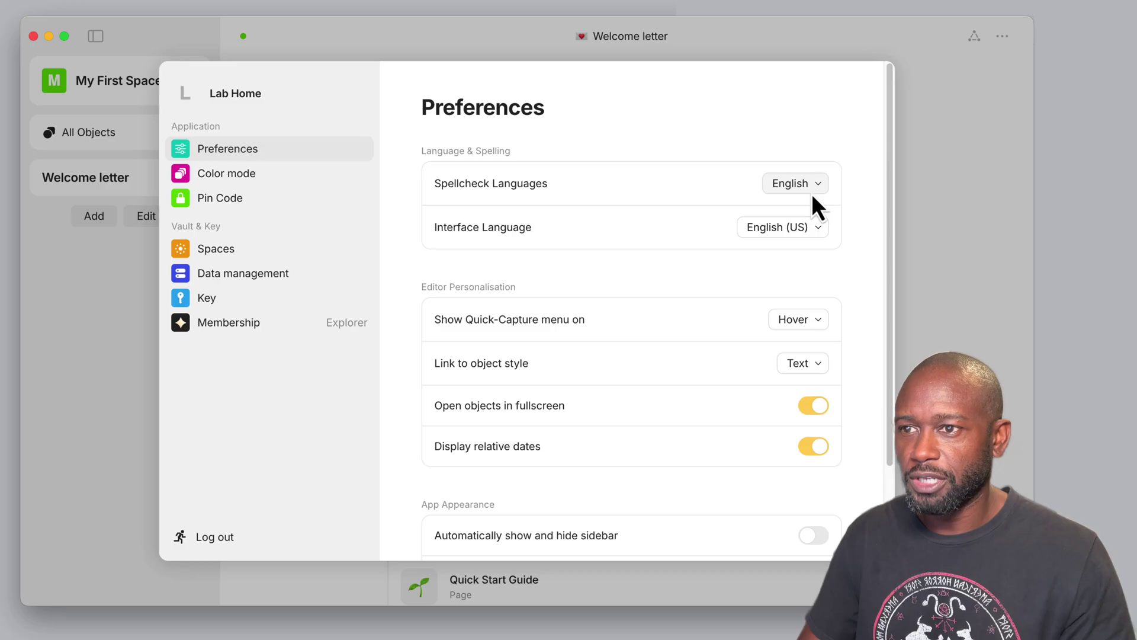
{"action": "scroll", "coordinate": [767, 308], "scroll_direction": "down", "scroll_amount": 3}
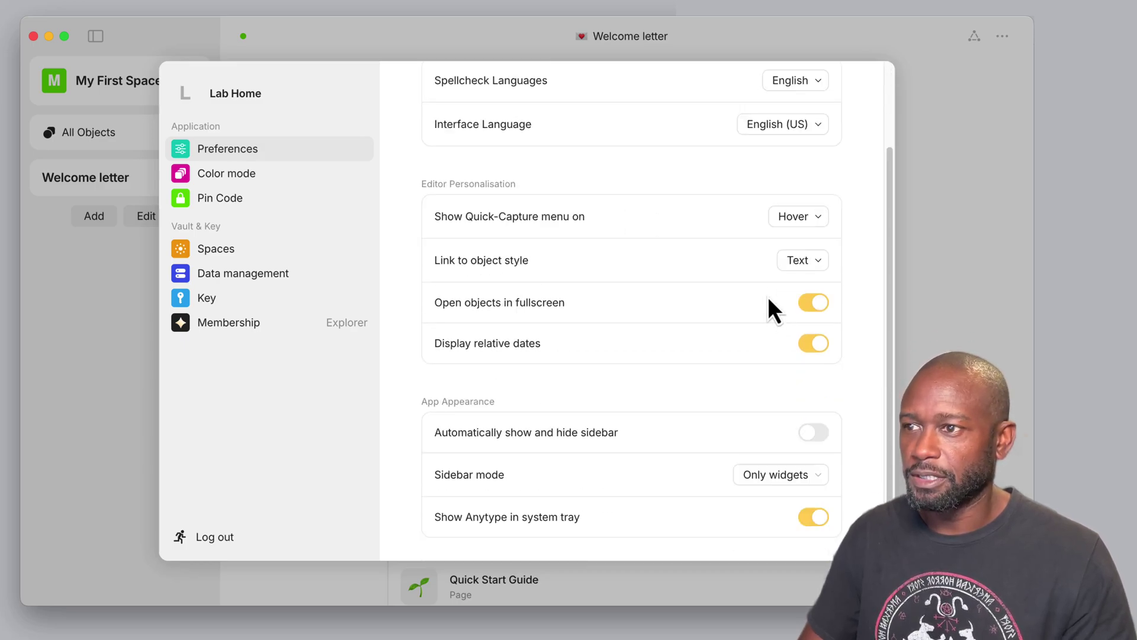
{"action": "scroll", "coordinate": [490, 227], "scroll_direction": "down", "scroll_amount": 1}
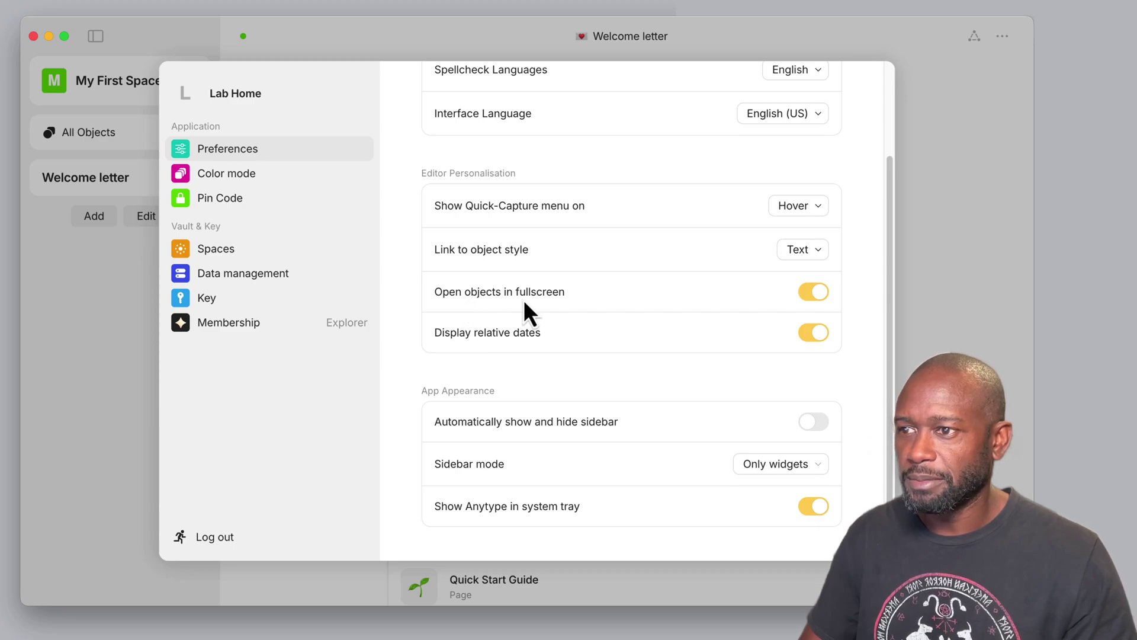
{"action": "left_click", "coordinate": [812, 292]}
{"action": "left_click", "coordinate": [812, 292]}
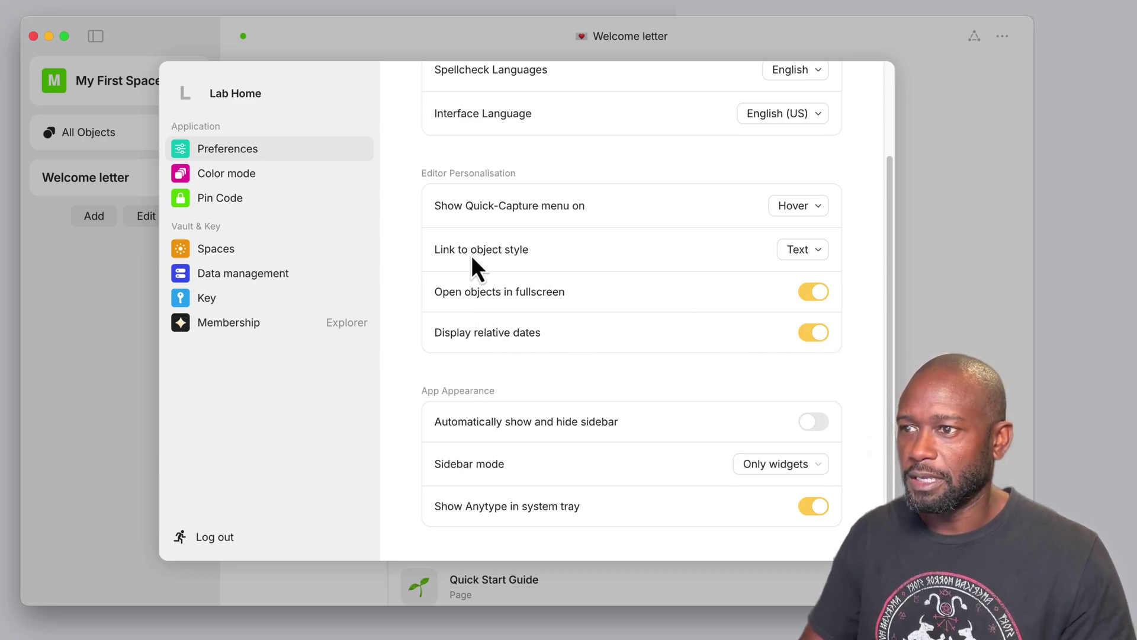
{"action": "left_click", "coordinate": [817, 254]}
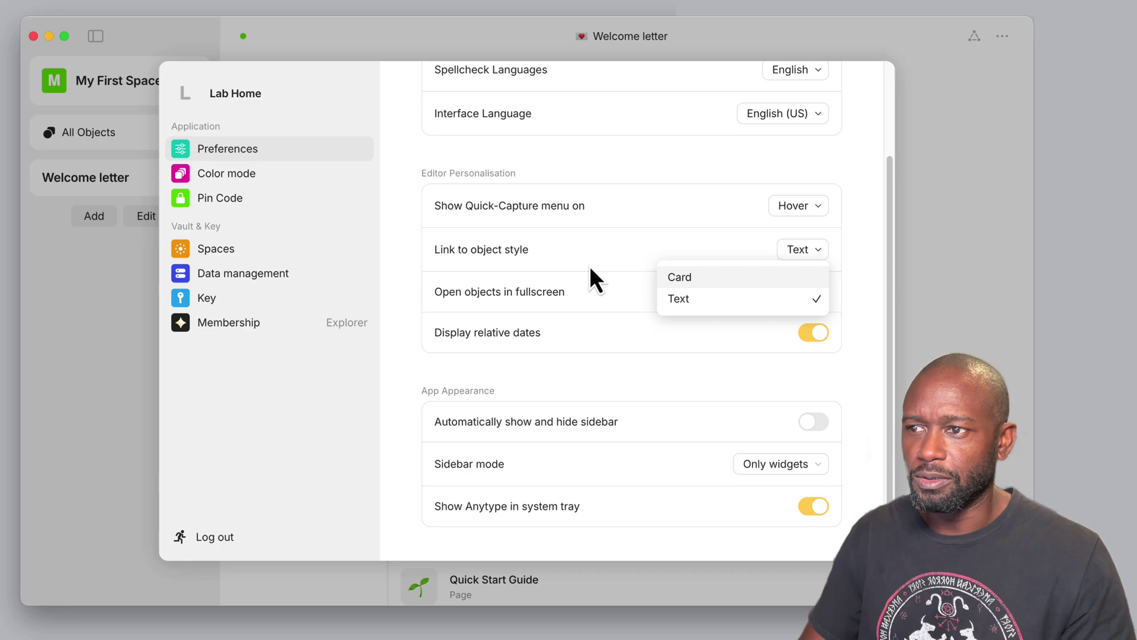
{"action": "left_click", "coordinate": [557, 289]}
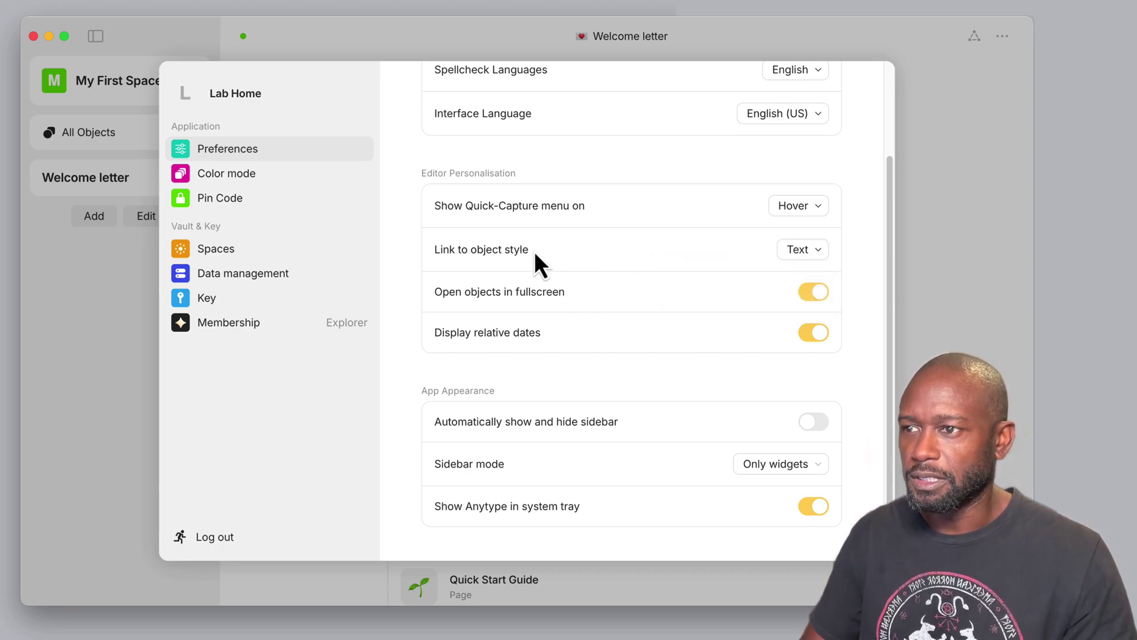
{"action": "left_click", "coordinate": [819, 207]}
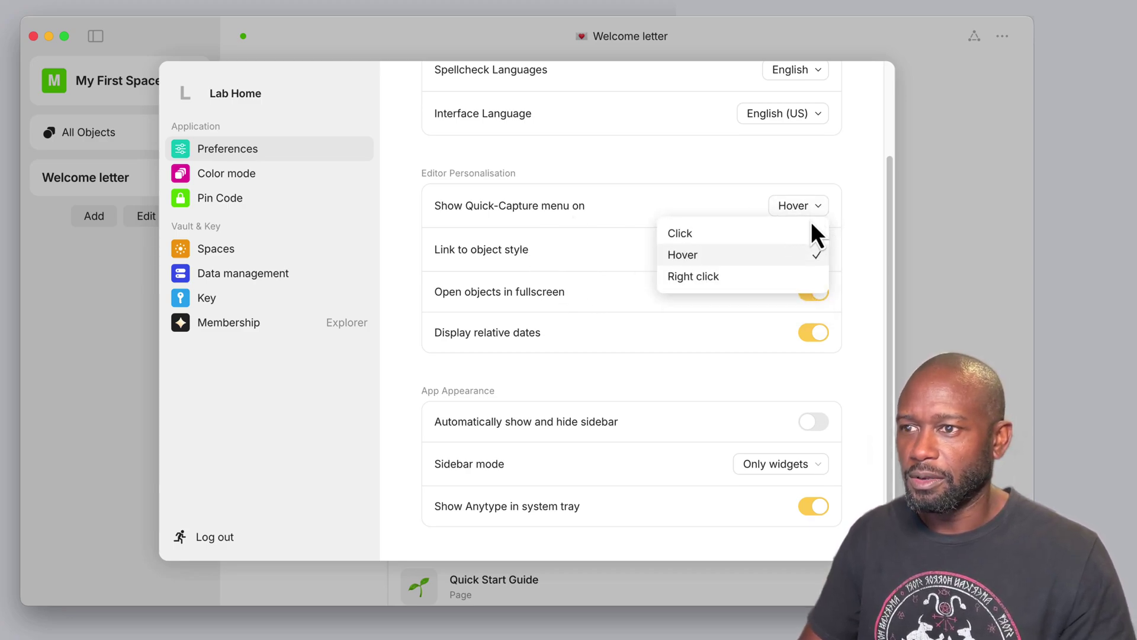
{"action": "left_click", "coordinate": [519, 212]}
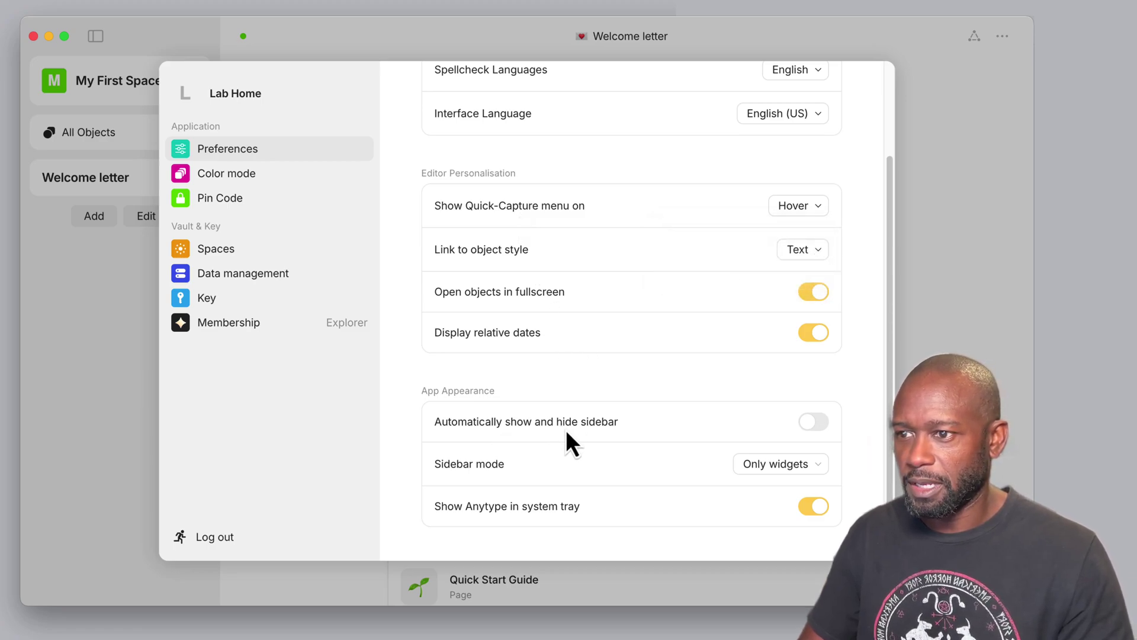
Step: Turn on automatically showing and hiding the sidebar in the app appearance preferences
{"action": "left_click", "coordinate": [816, 427]}
{"action": "left_click", "coordinate": [817, 428]}
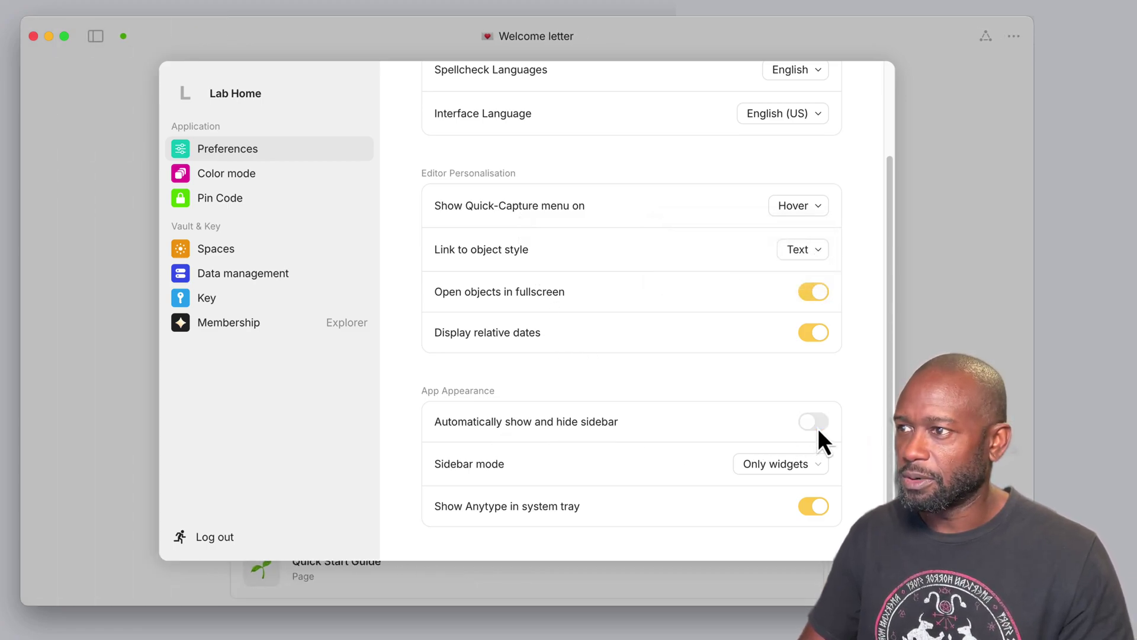
{"action": "left_click", "coordinate": [814, 428]}
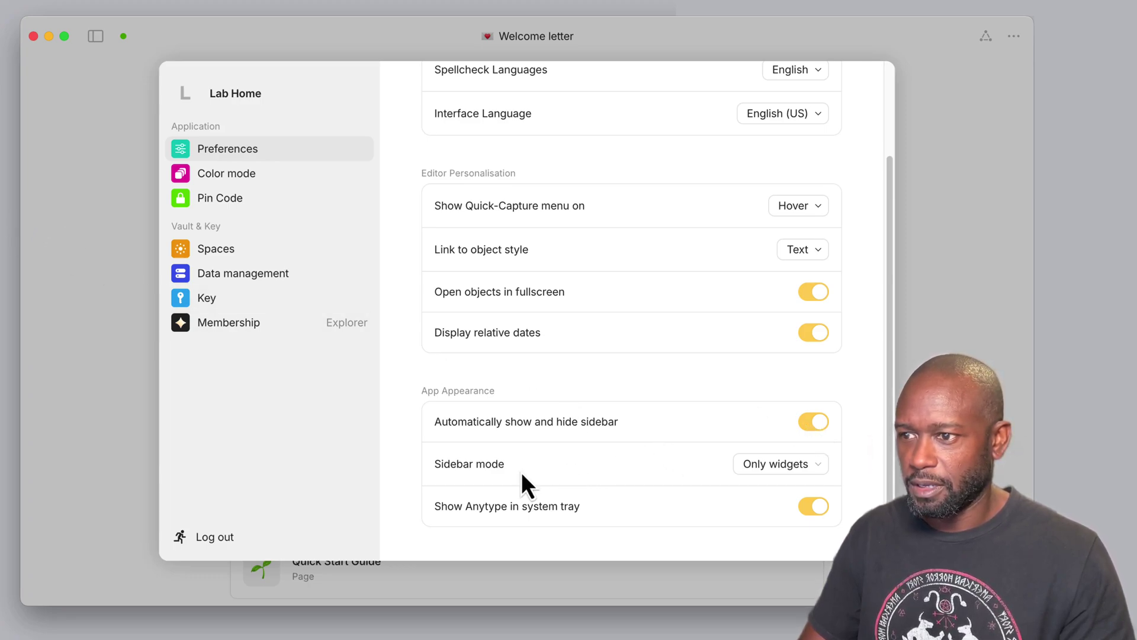
Step: Try the Spaces & widgets sidebar mode, return to Only widgets, and recheck the available modes without changing the choice
{"action": "left_click", "coordinate": [795, 468]}
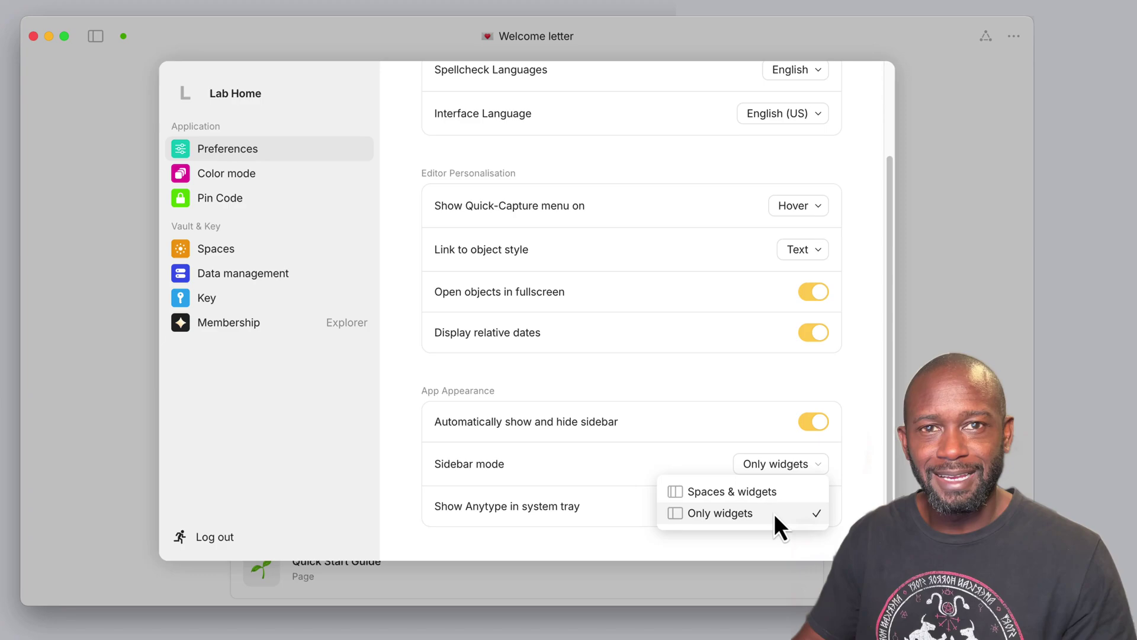
{"action": "left_click", "coordinate": [770, 492]}
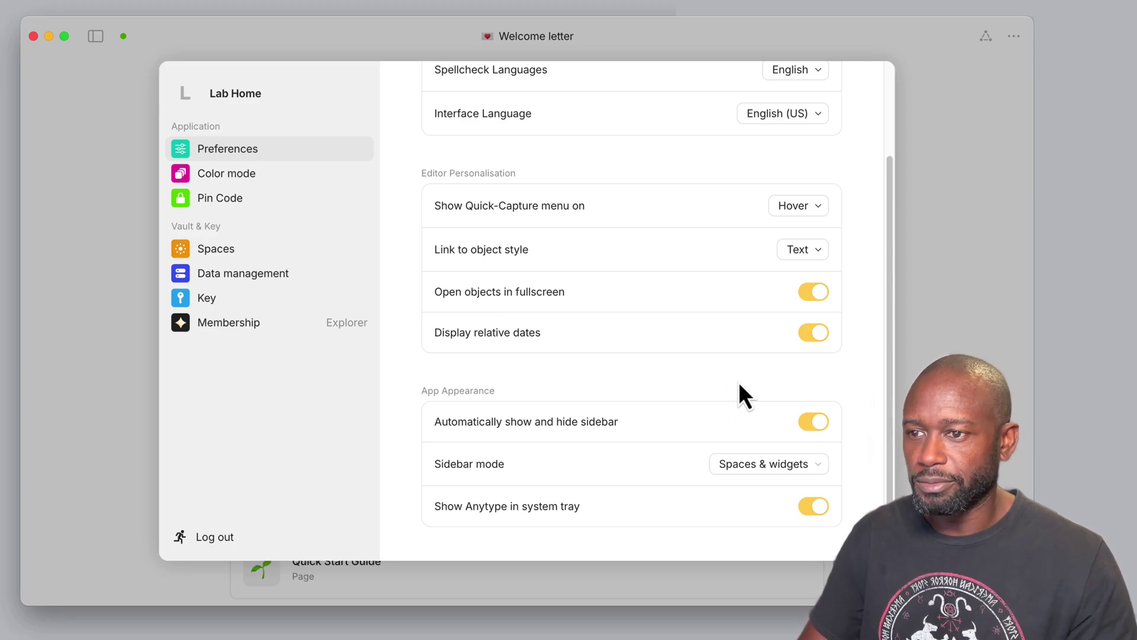
{"action": "left_click", "coordinate": [785, 466]}
{"action": "left_click", "coordinate": [768, 510]}
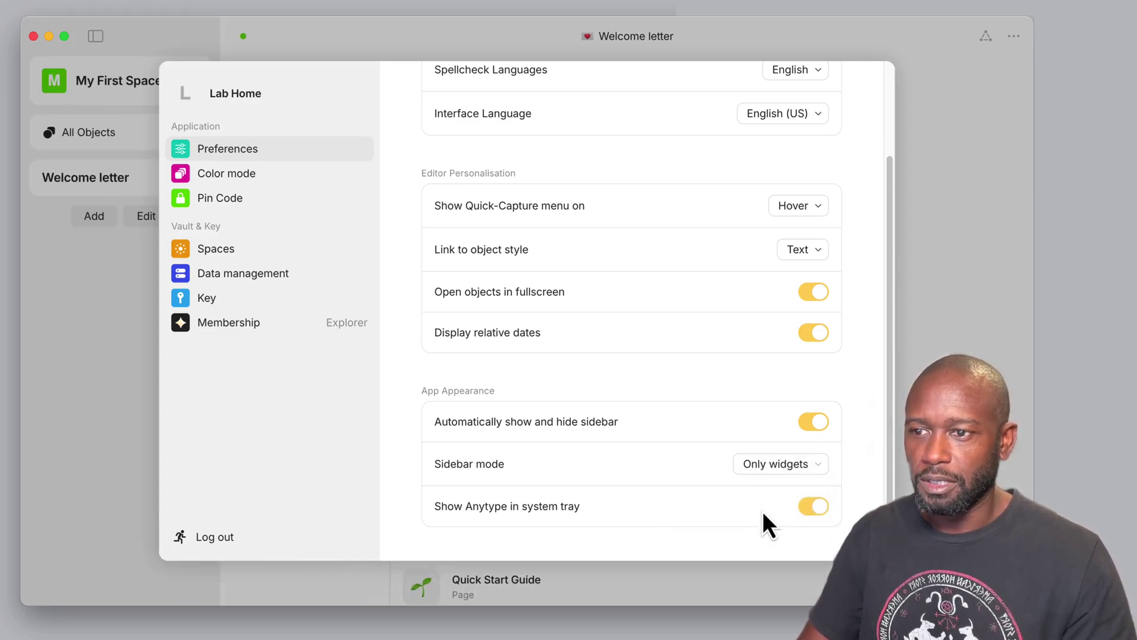
{"action": "left_click", "coordinate": [811, 471]}
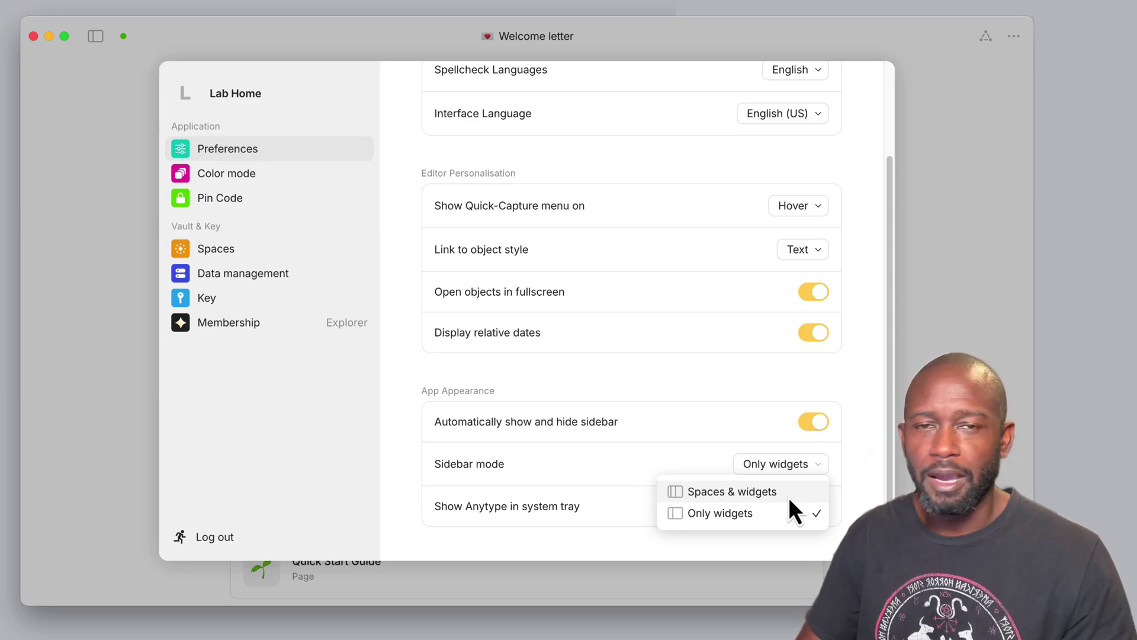
{"action": "left_click", "coordinate": [803, 385]}
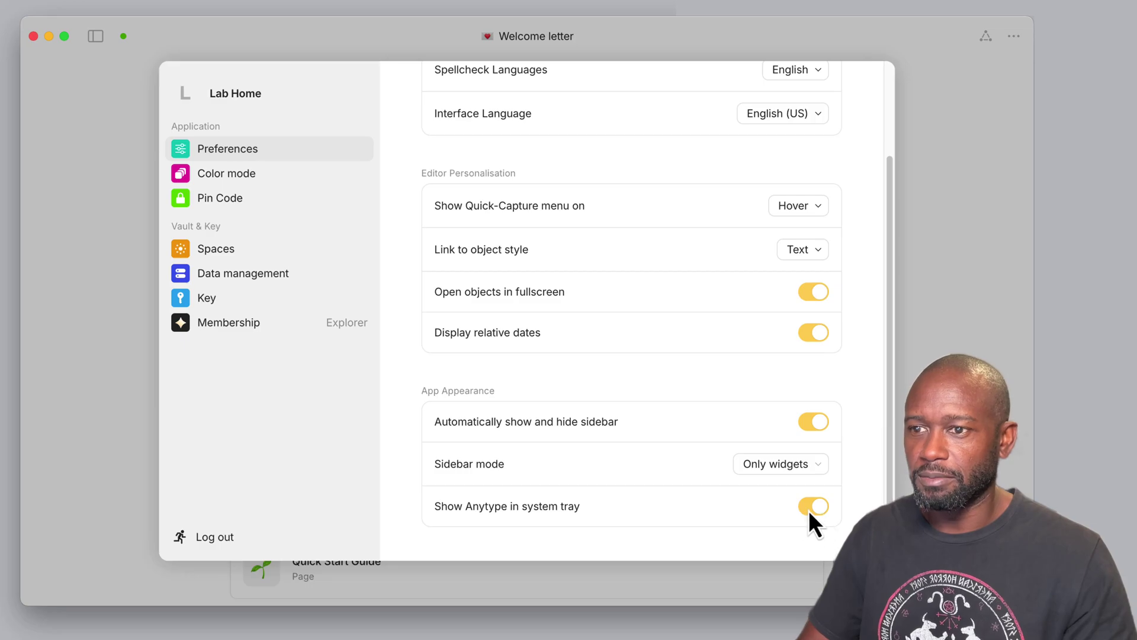
Step: Try the Dark and System color modes, and set the color mode back to Light
{"action": "left_click", "coordinate": [290, 176]}
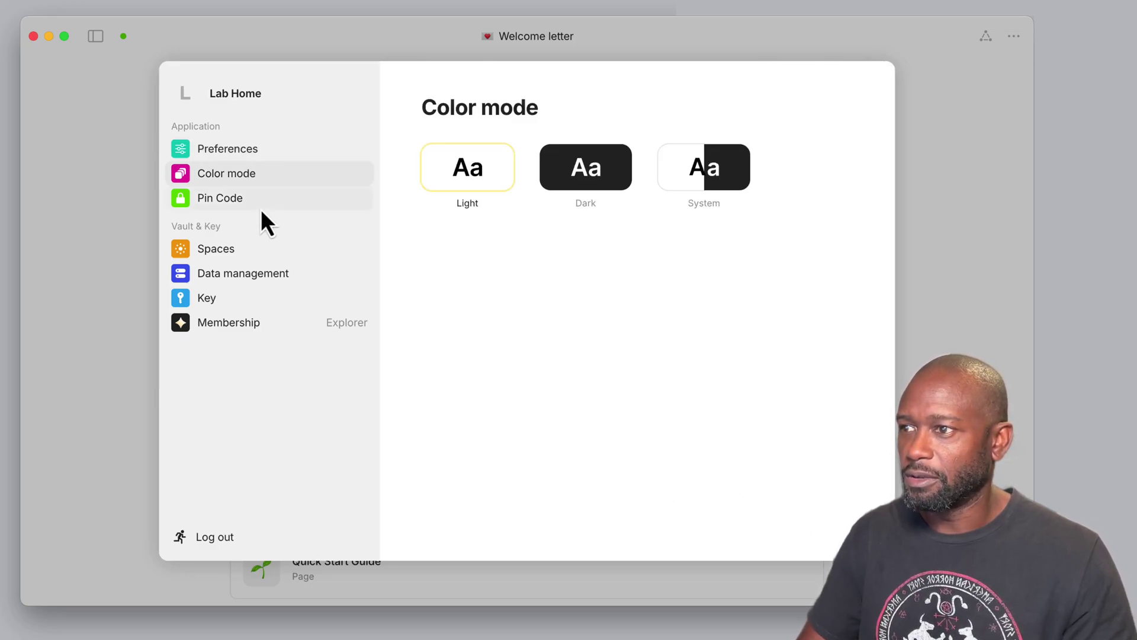
{"action": "left_click", "coordinate": [570, 173]}
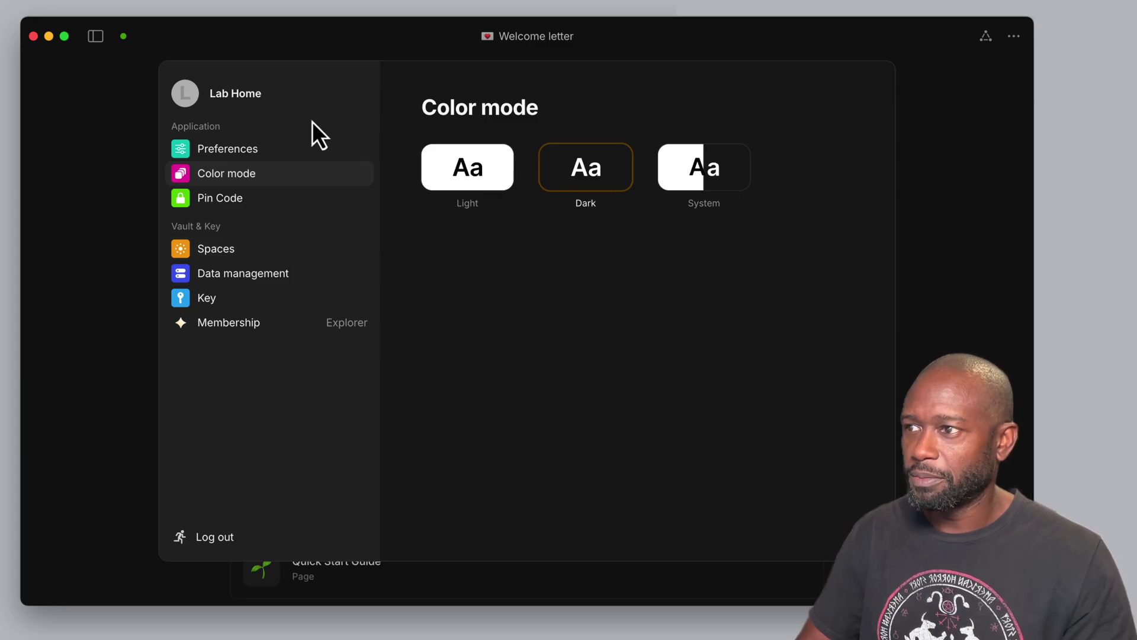
{"action": "left_click", "coordinate": [689, 181]}
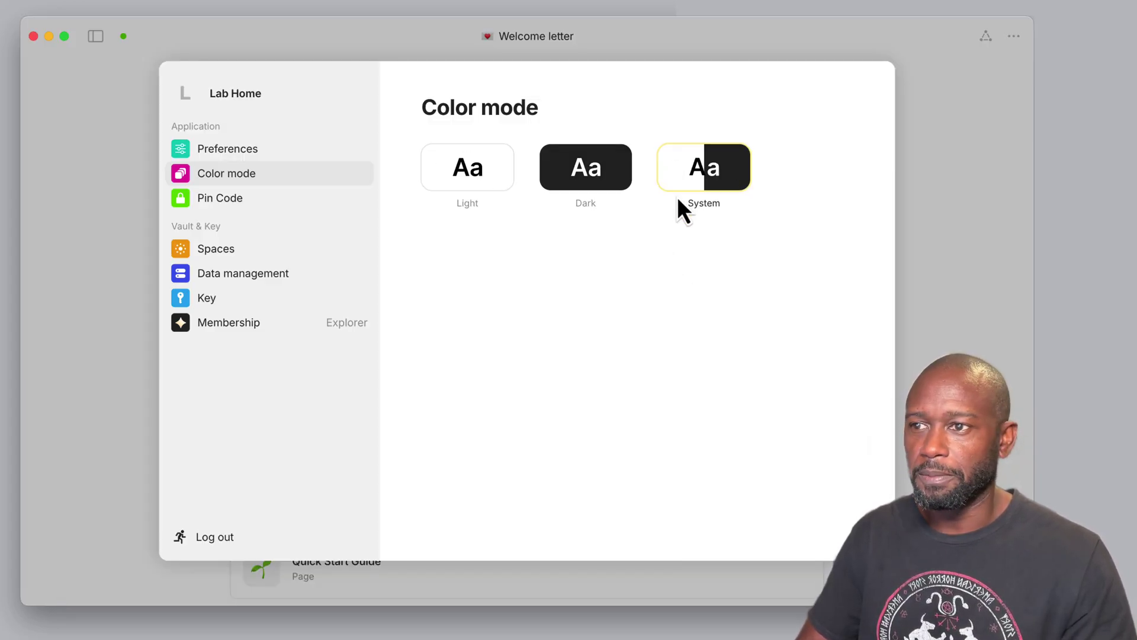
{"action": "left_click", "coordinate": [483, 184]}
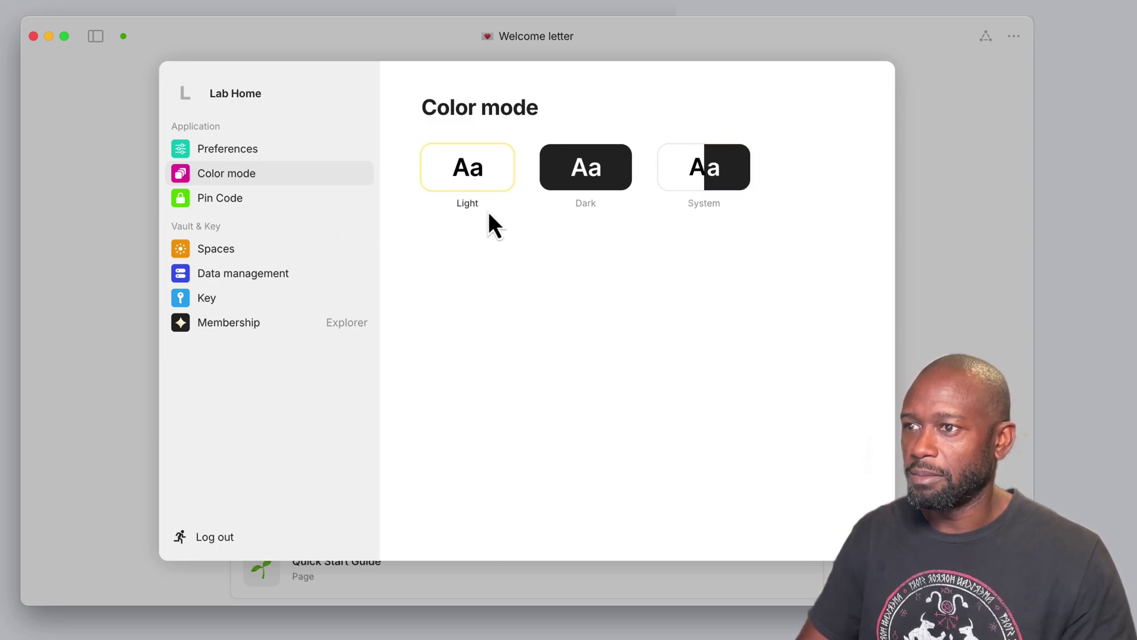
Step: Turn on the Pin Code by entering and confirming a PIN, and review the check time-out choices, keeping 10min
{"action": "left_click", "coordinate": [211, 198]}
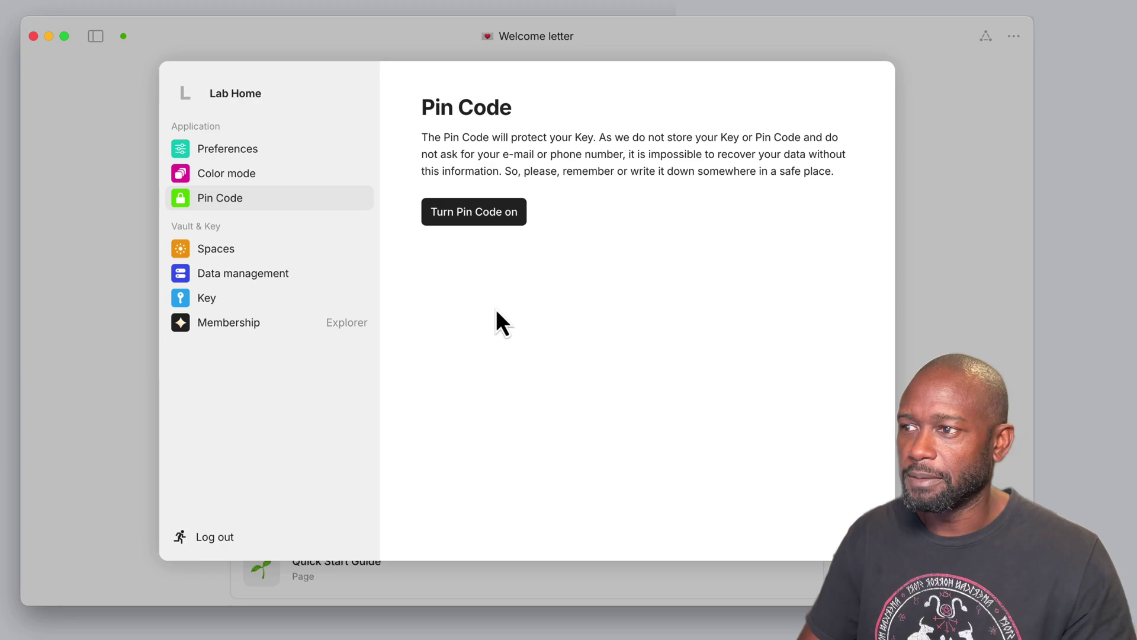
{"action": "left_click", "coordinate": [457, 232]}
{"action": "type", "text": "••••••"}
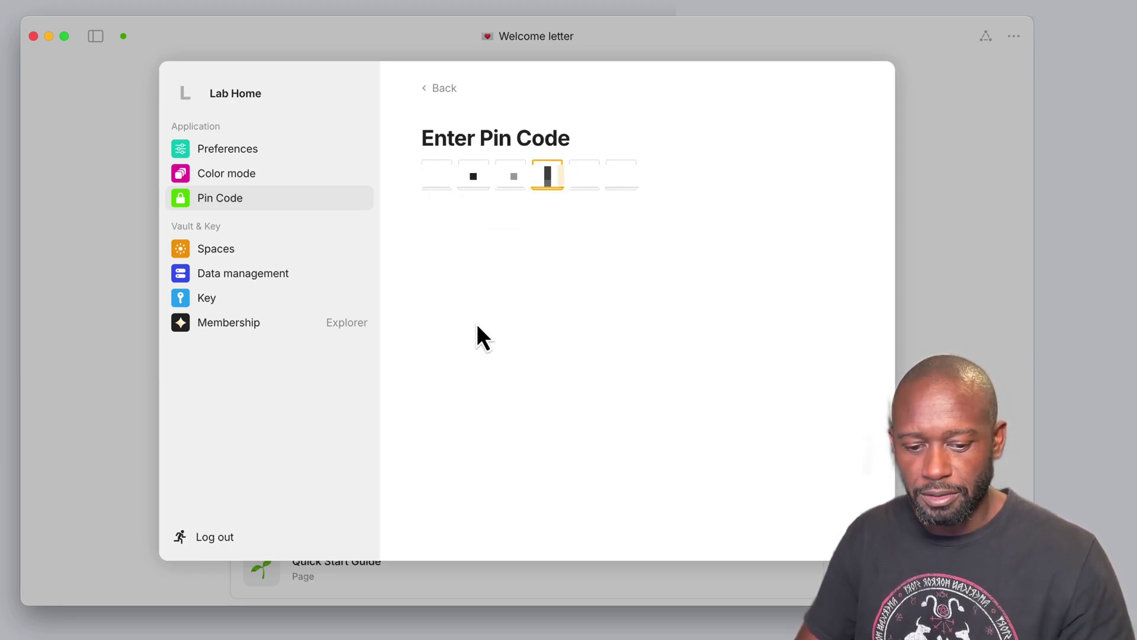
{"action": "type", "text": "••••••"}
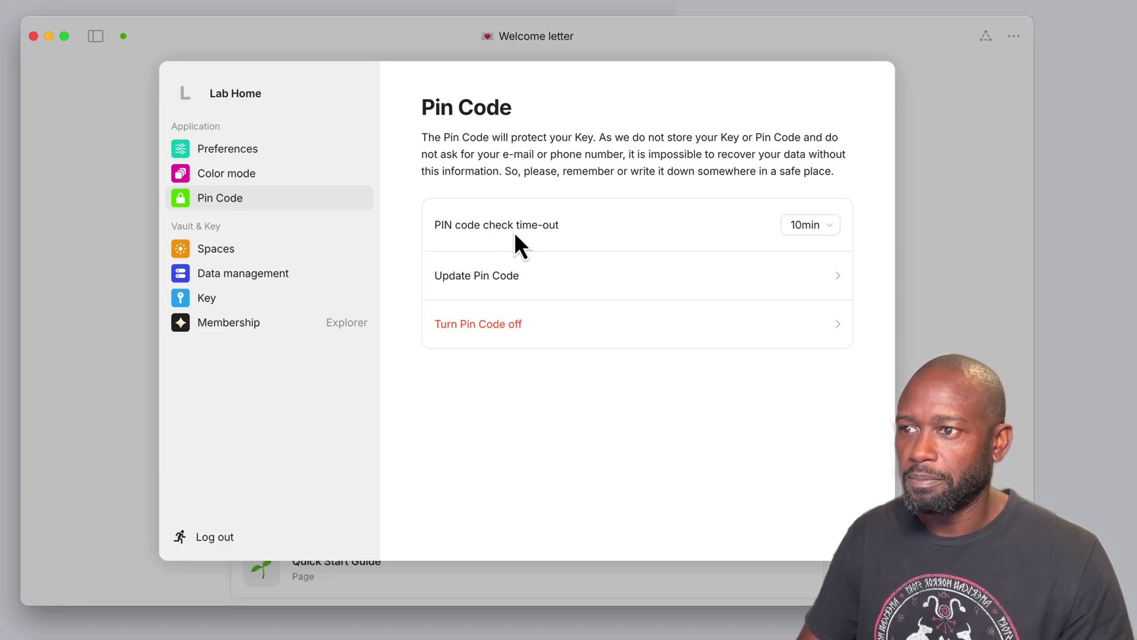
{"action": "left_click", "coordinate": [807, 225]}
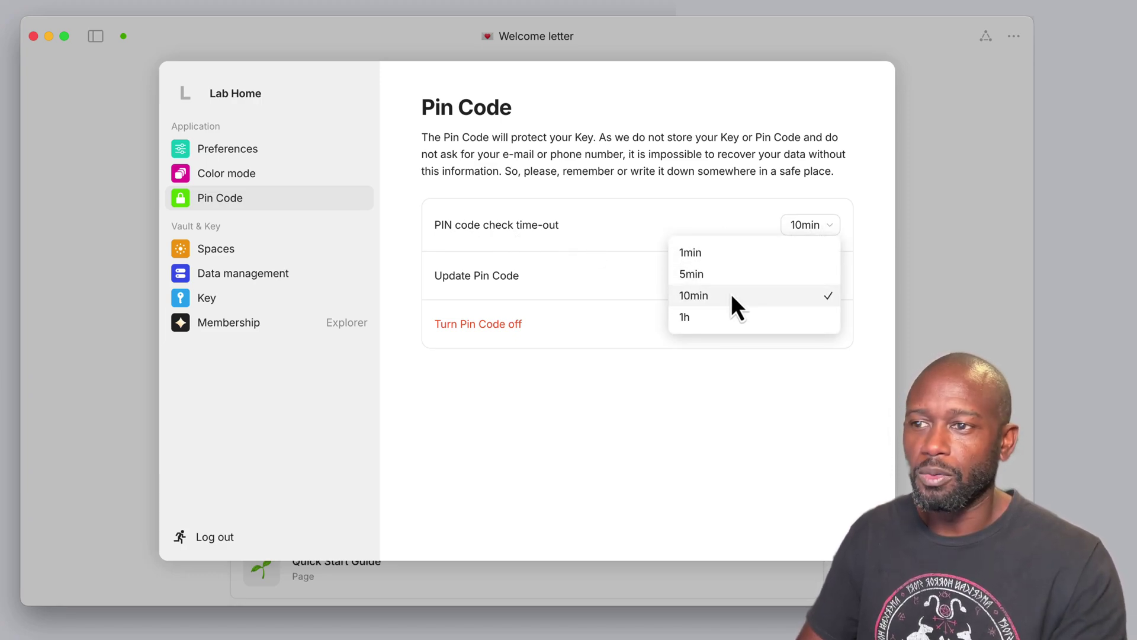
{"action": "left_click", "coordinate": [727, 179]}
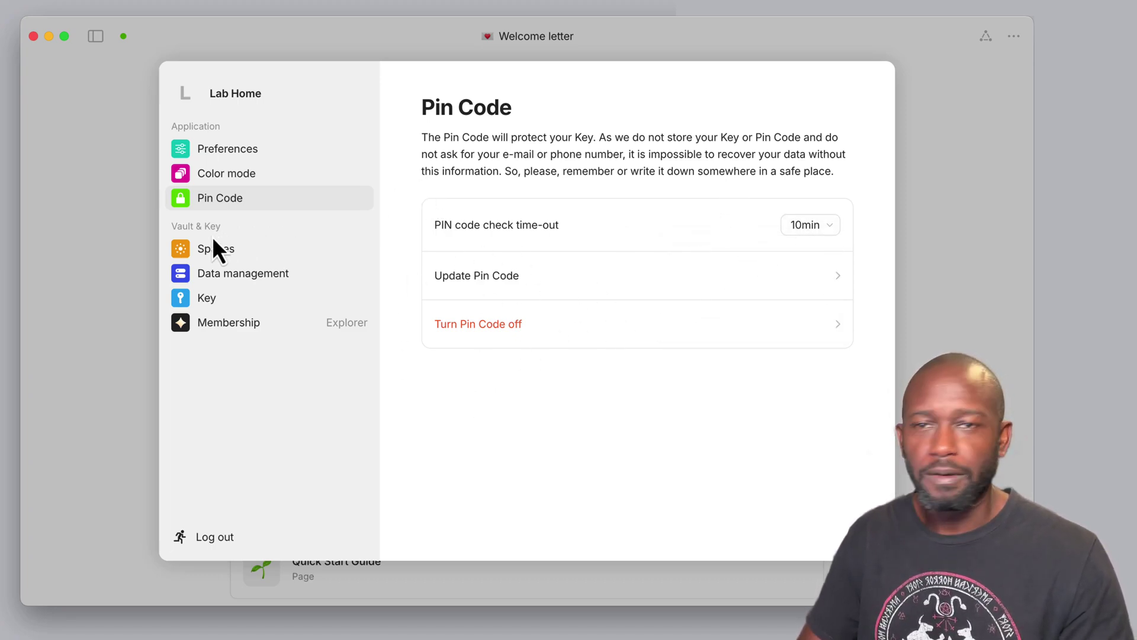
Step: Review the Spaces, Data management and Key pages of the vault settings without revealing the key
{"action": "left_click", "coordinate": [220, 251]}
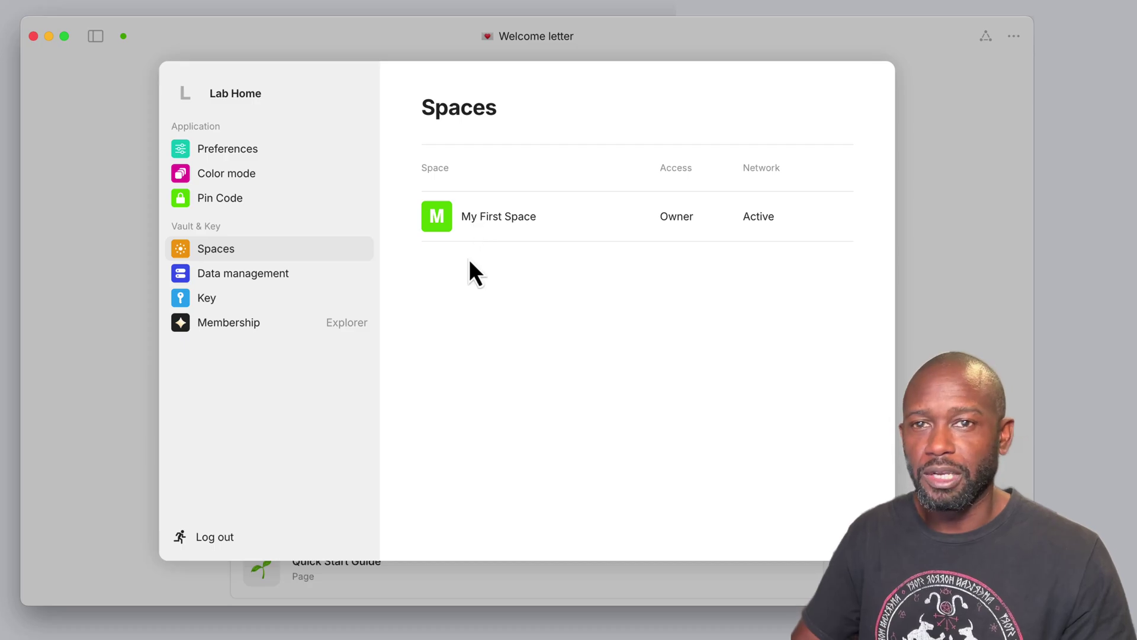
{"action": "left_click", "coordinate": [258, 273]}
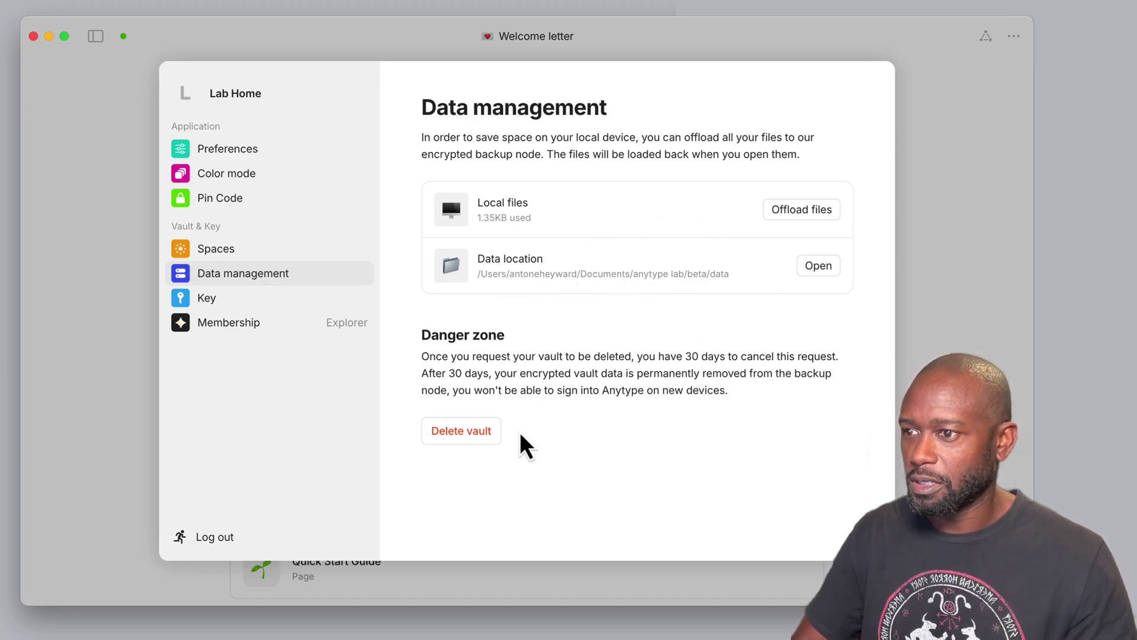
{"action": "left_click", "coordinate": [196, 298]}
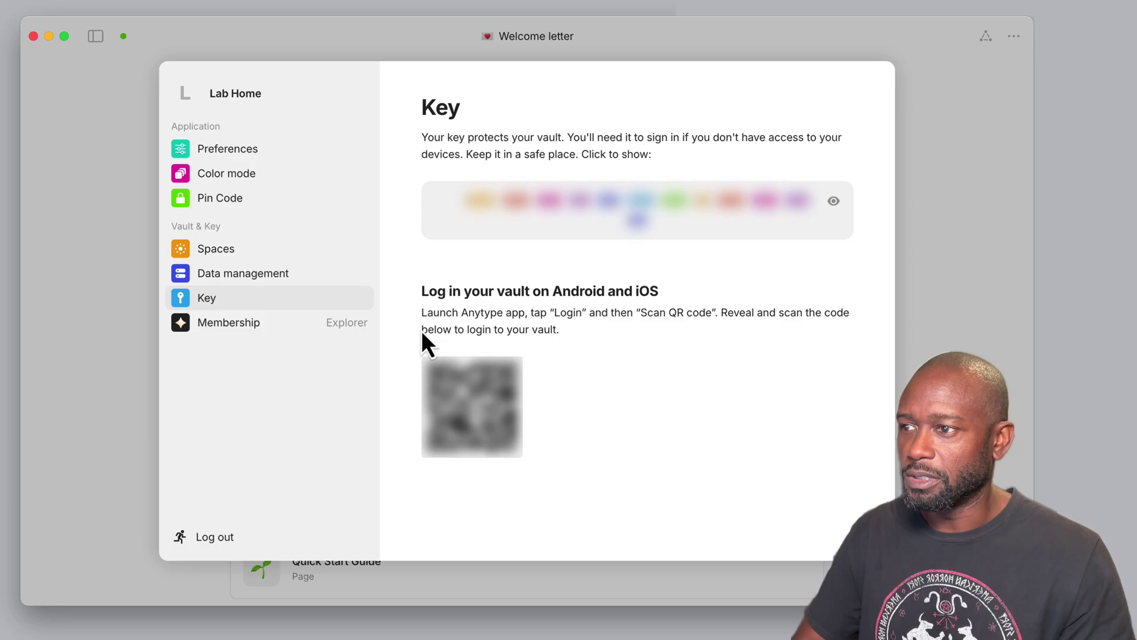
Step: Review the Membership tiers, open the plan details web page, and highlight the Explorer plan's network space and shared spaces allowances
{"action": "left_click", "coordinate": [229, 325]}
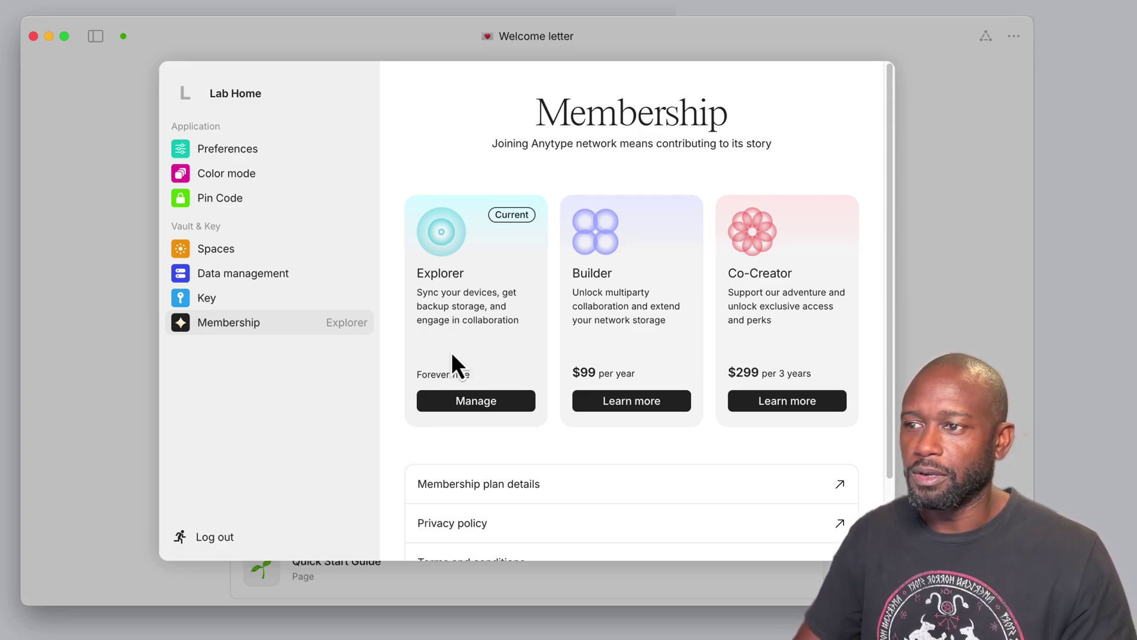
{"action": "scroll", "coordinate": [503, 365], "scroll_direction": "down", "scroll_amount": 3}
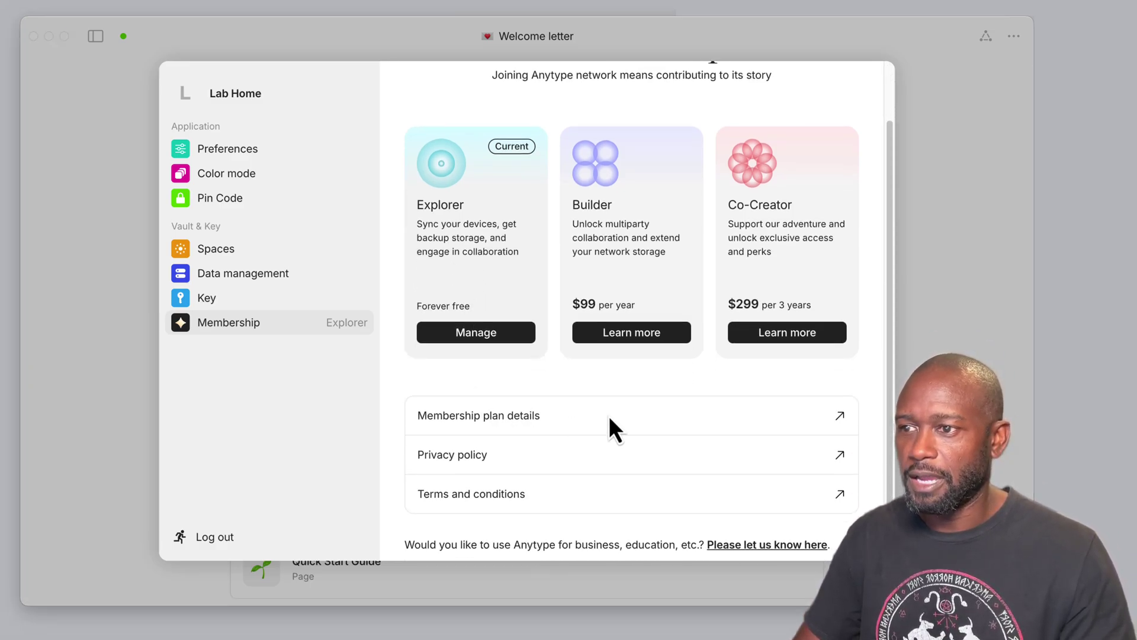
{"action": "left_click", "coordinate": [668, 414]}
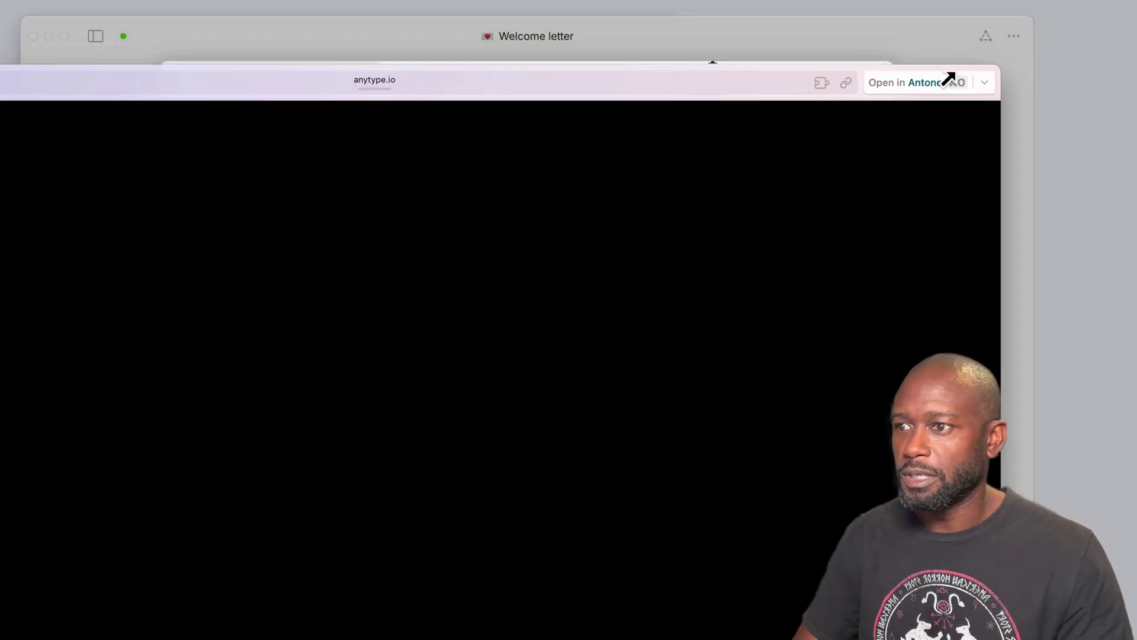
{"action": "scroll", "coordinate": [669, 452], "scroll_direction": "down", "scroll_amount": 5}
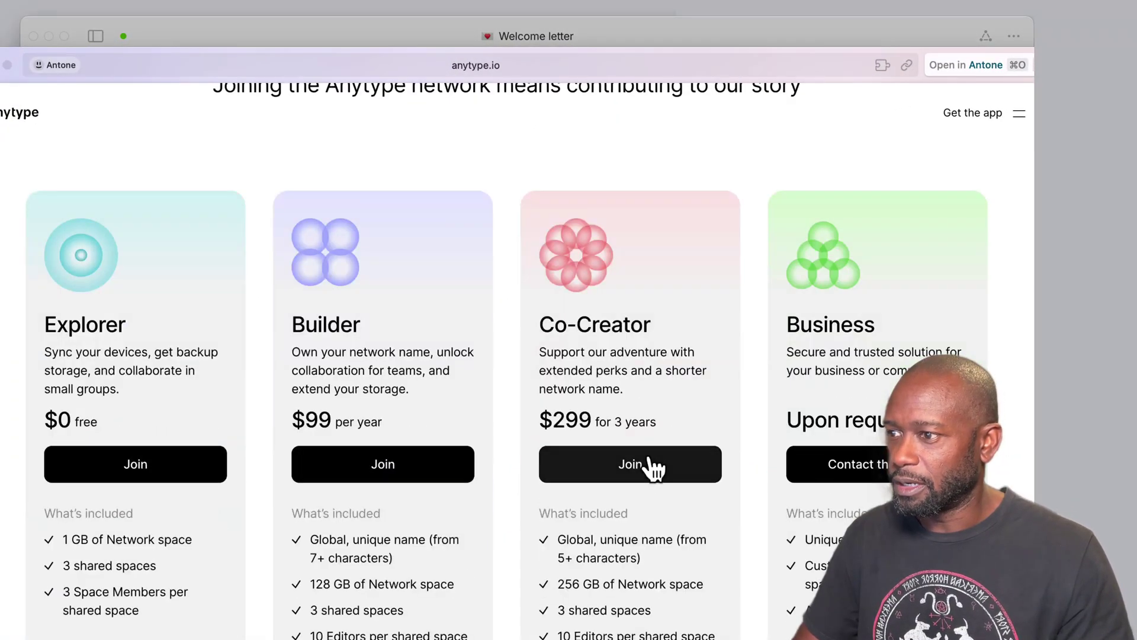
{"action": "left_click_drag", "start_coordinate": [63, 499], "coordinate": [196, 504]}
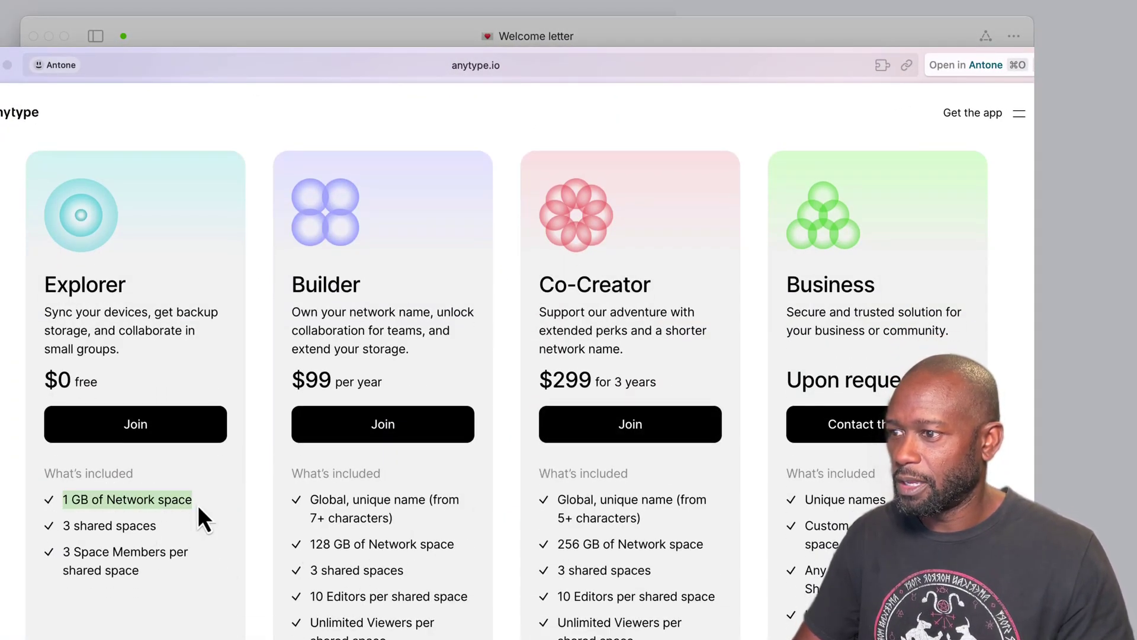
{"action": "left_click_drag", "start_coordinate": [62, 528], "coordinate": [159, 527]}
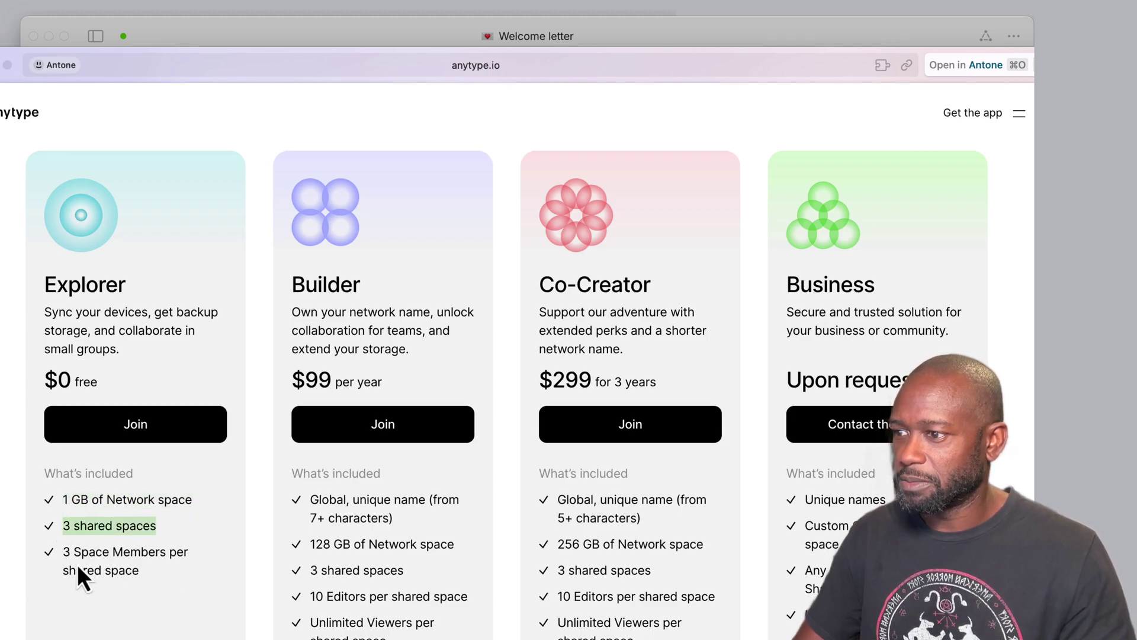
Step: Compare the Explorer plan's member limit with the Builder plan's storage, editor and viewer allowances, and close the plans page and vault settings
{"action": "left_click_drag", "start_coordinate": [64, 551], "coordinate": [171, 574]}
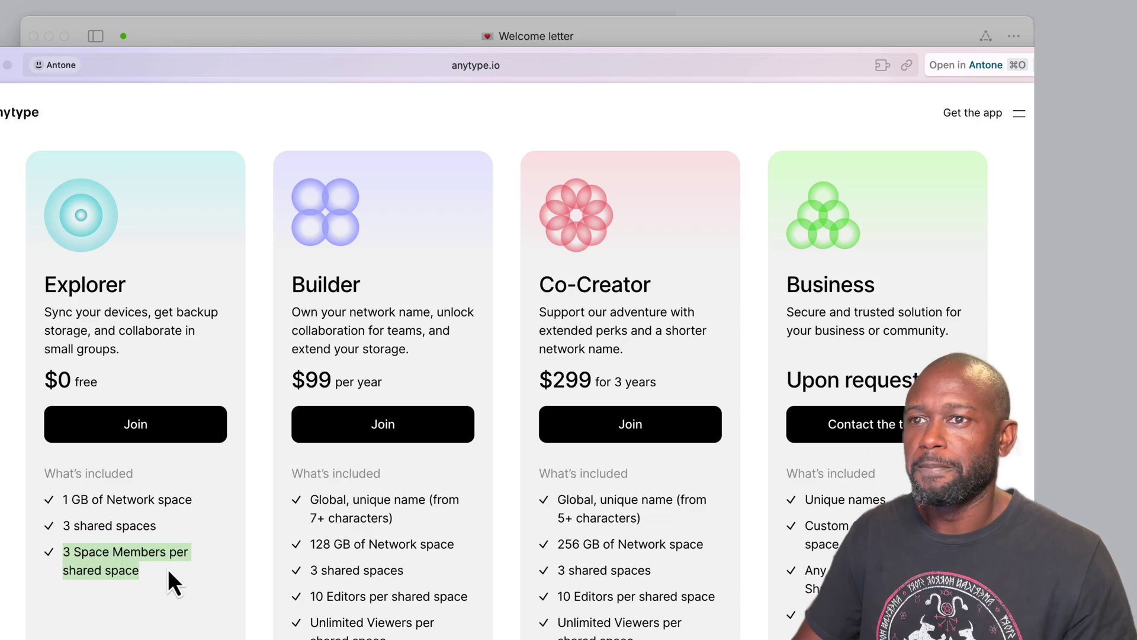
{"action": "scroll", "coordinate": [211, 538], "scroll_direction": "down", "scroll_amount": 4}
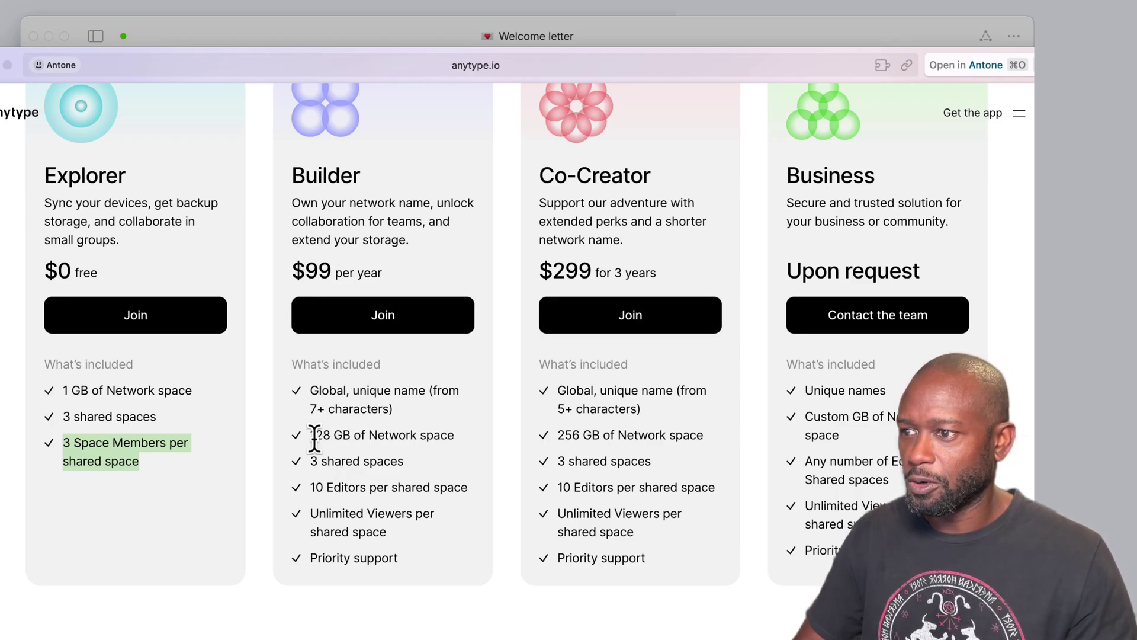
{"action": "left_click_drag", "start_coordinate": [310, 436], "coordinate": [332, 435]}
{"action": "triple_click", "coordinate": [314, 462]}
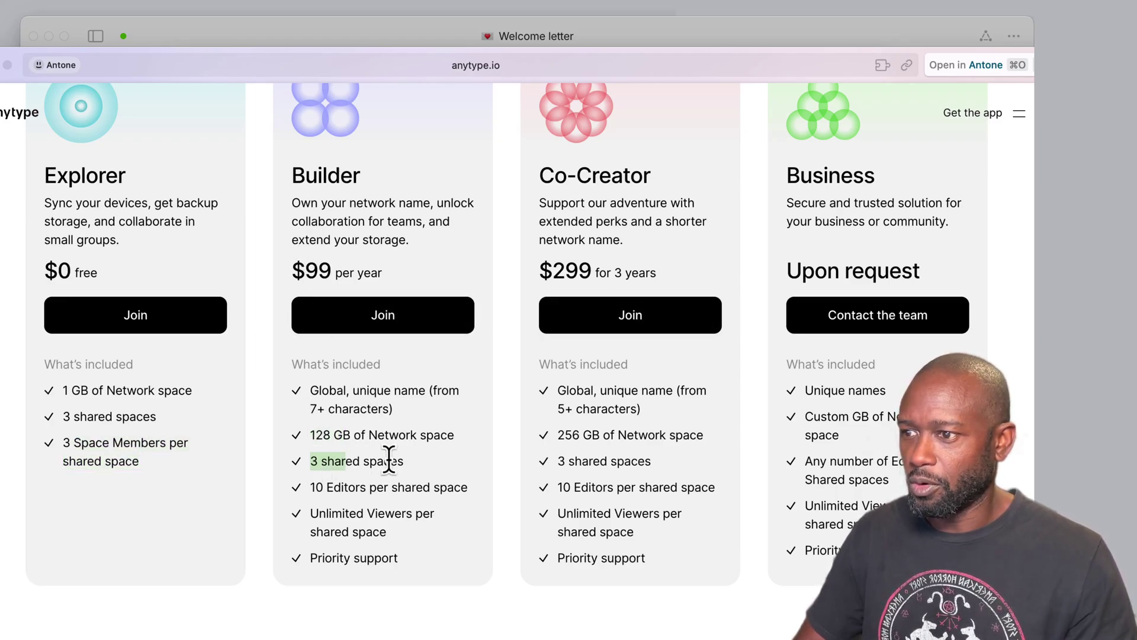
{"action": "left_click_drag", "start_coordinate": [310, 487], "coordinate": [388, 487]}
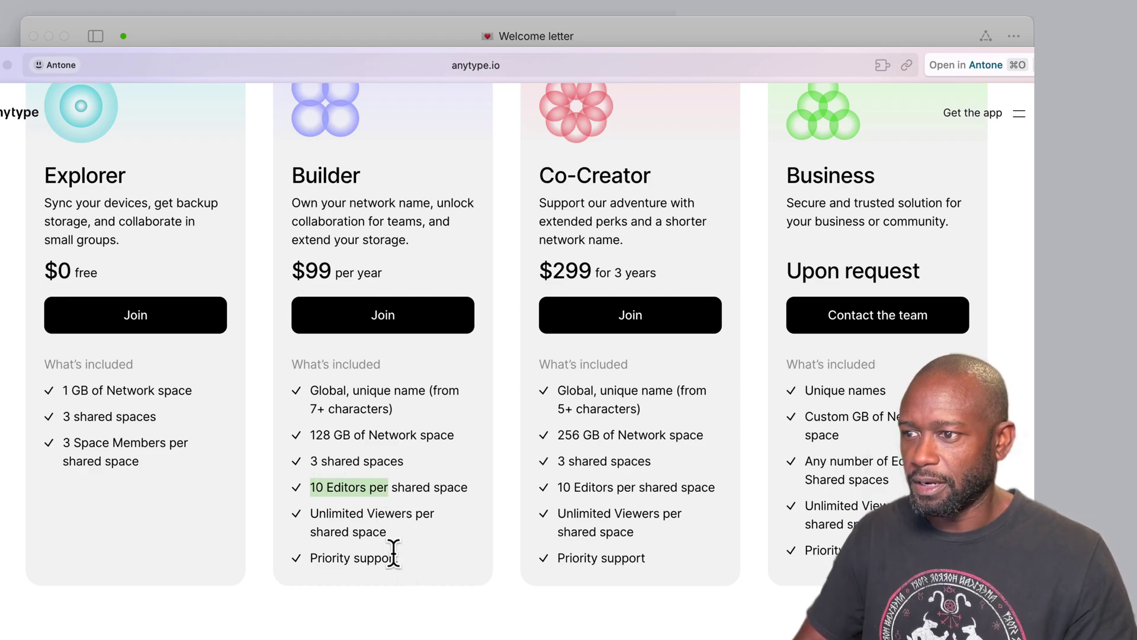
{"action": "triple_click", "coordinate": [330, 532]}
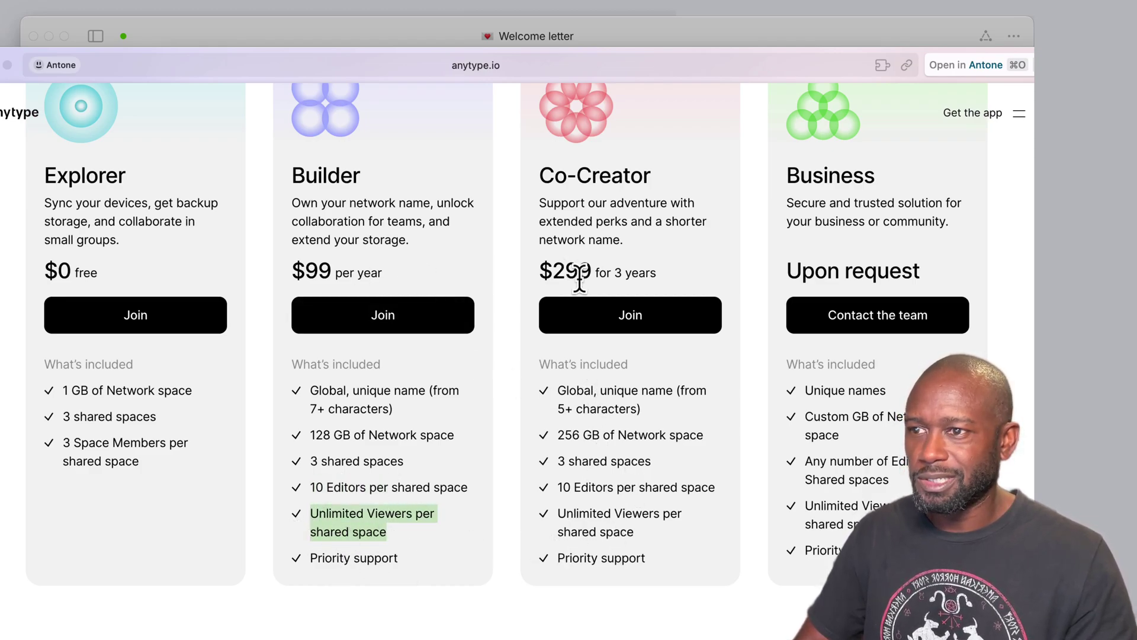
{"action": "scroll", "coordinate": [587, 483], "scroll_direction": "up", "scroll_amount": 2}
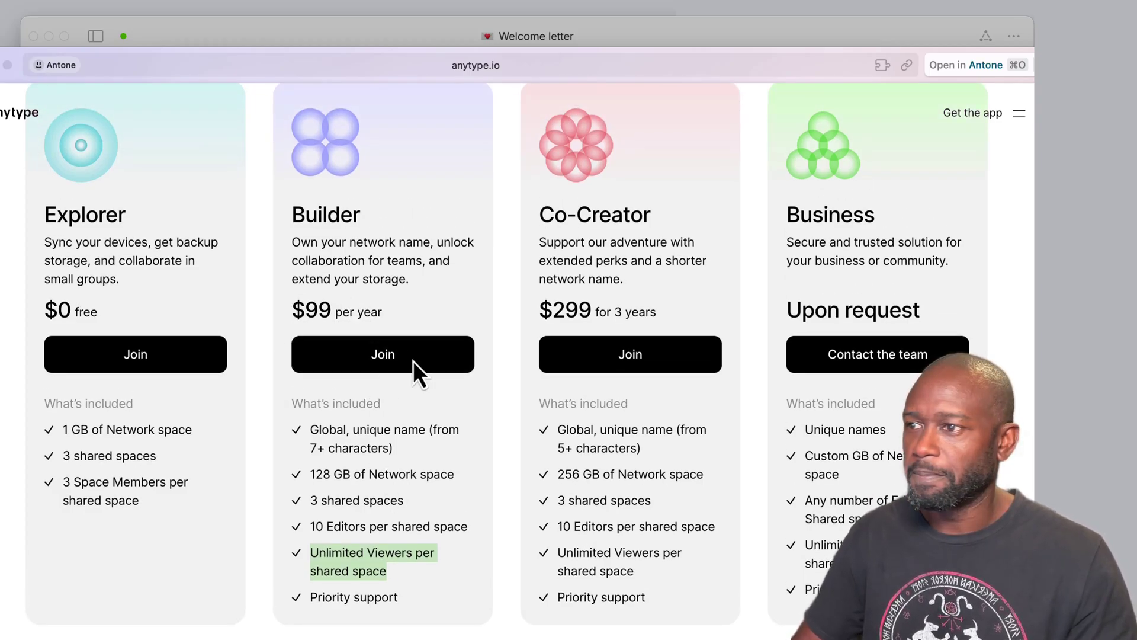
{"action": "key", "text": "super+w"}
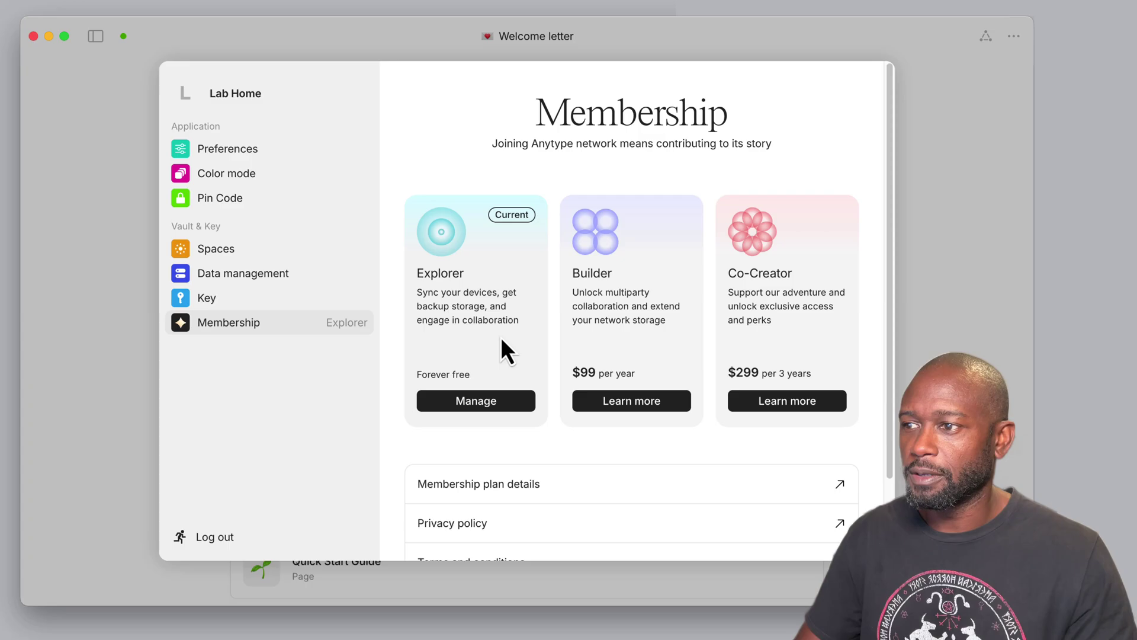
{"action": "key", "text": "Escape"}
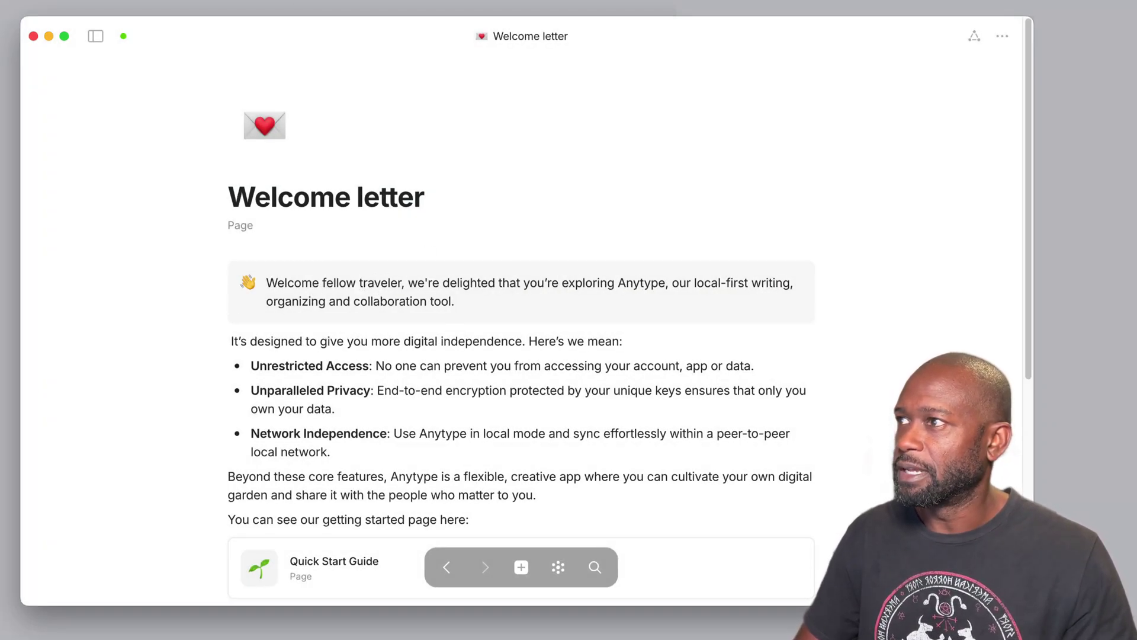
Step: Open the settings of My First Space, review its Sharing section, and view the new space creation form without creating a space
{"action": "key", "text": "super+comma"}
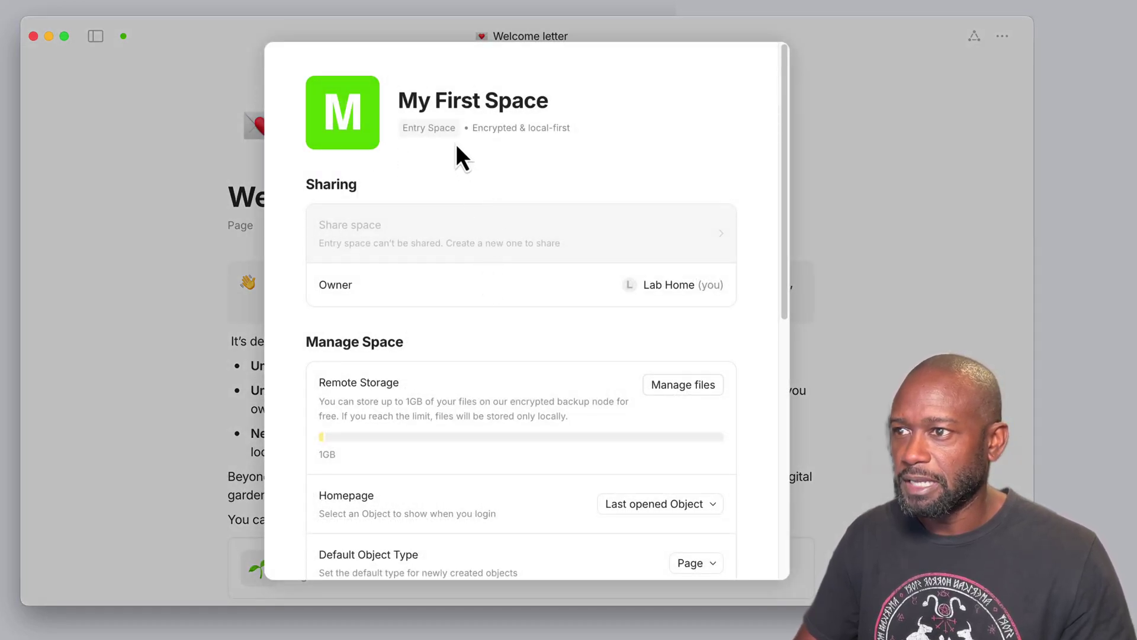
{"action": "left_click_drag", "start_coordinate": [453, 94], "coordinate": [535, 156]}
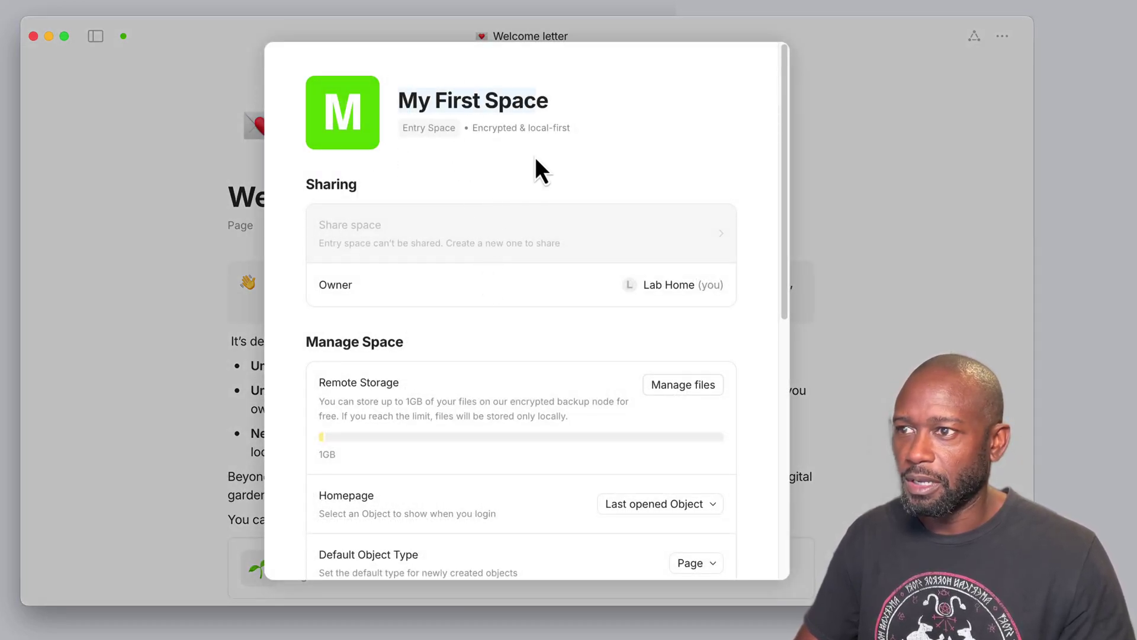
{"action": "mouse_move", "coordinate": [515, 138]}
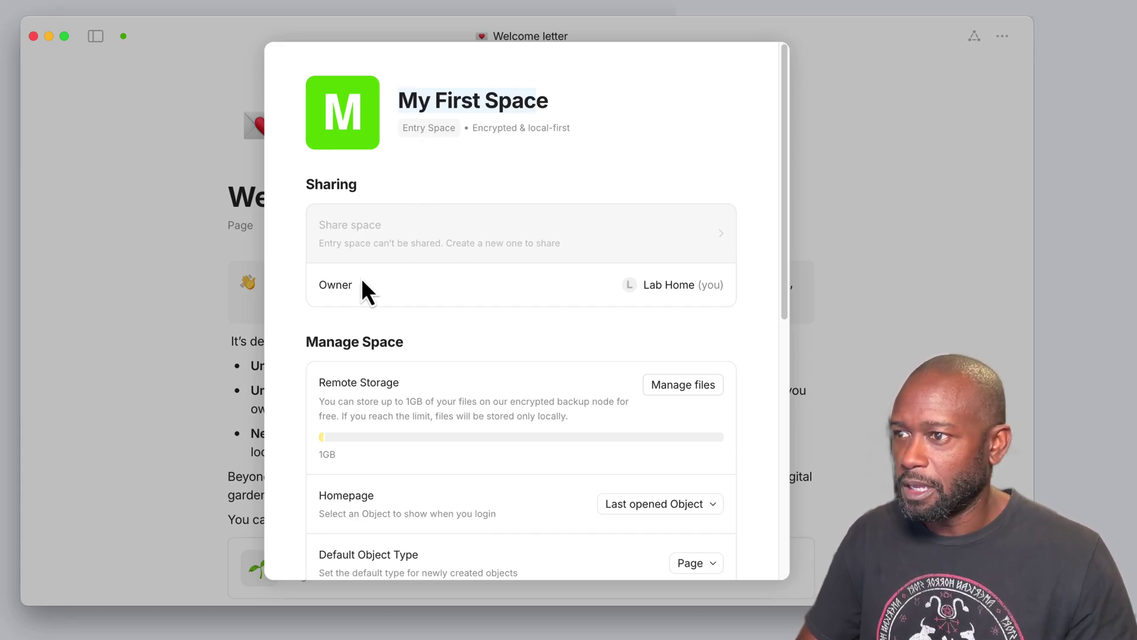
{"action": "left_click", "coordinate": [388, 247]}
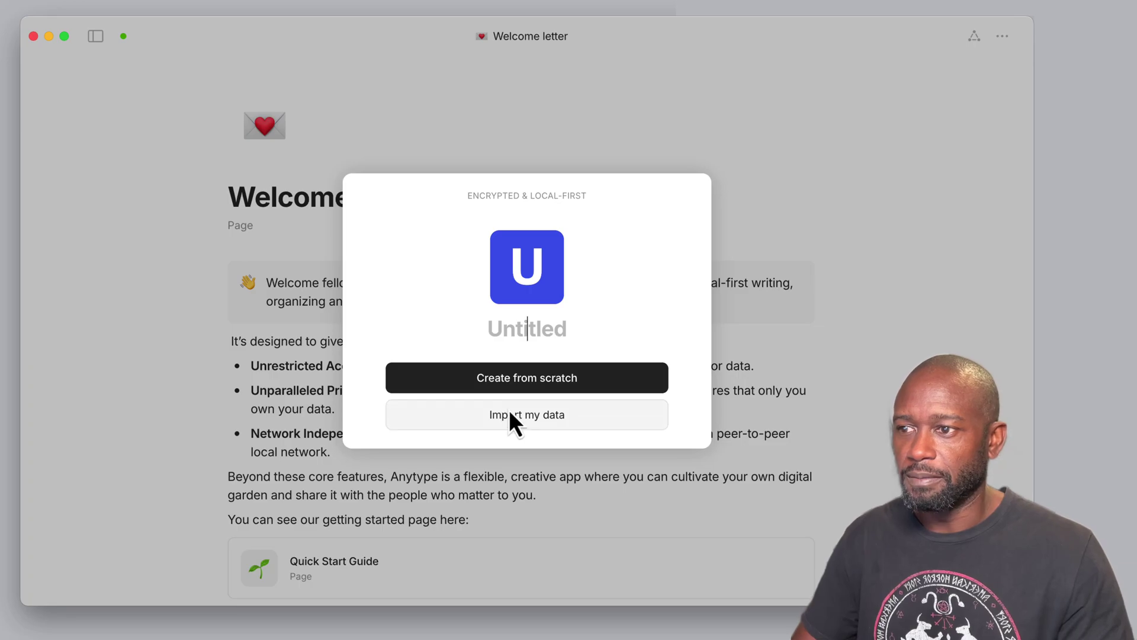
{"action": "key", "text": "Escape"}
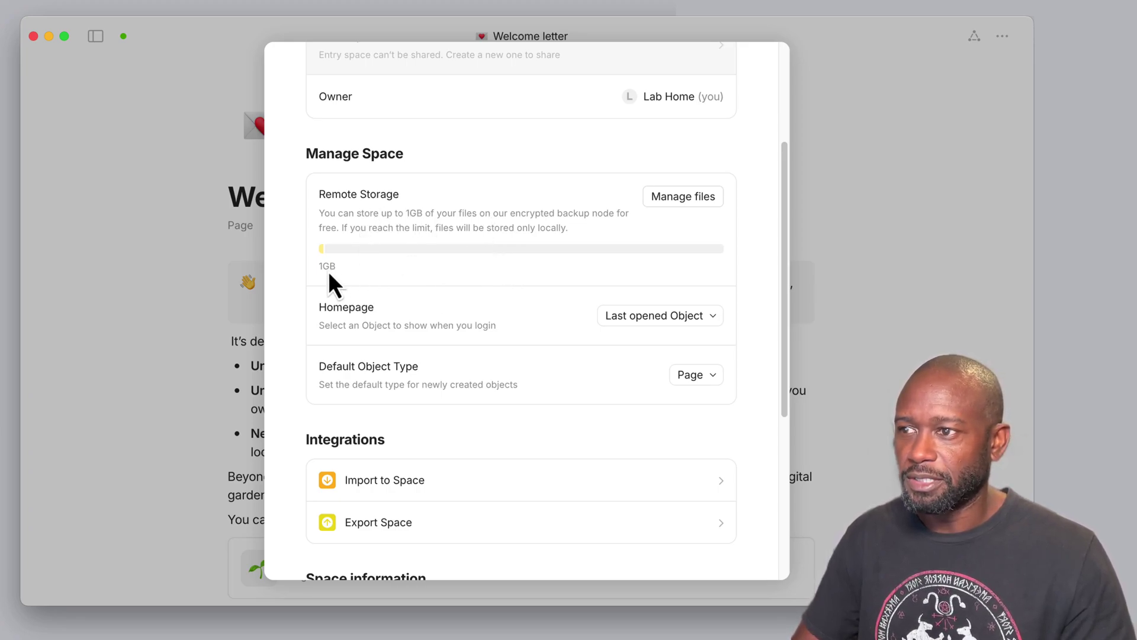
Step: Review the space's synced files and the Homepage and Default Object Type choices, keeping Last opened Object and Page
{"action": "left_click", "coordinate": [674, 201]}
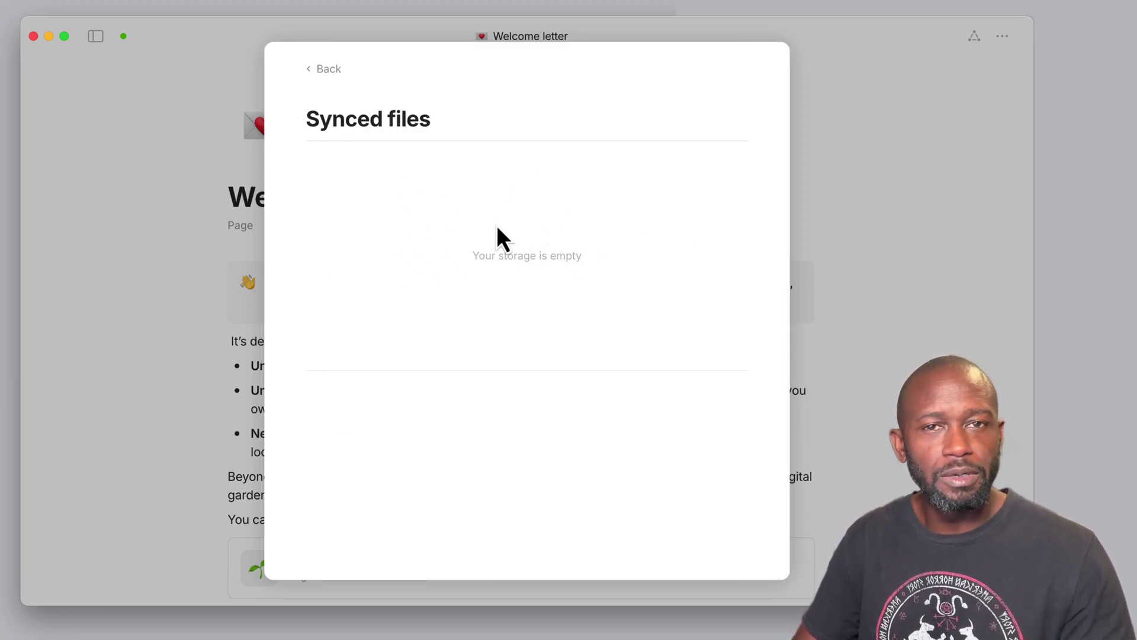
{"action": "left_click", "coordinate": [320, 70]}
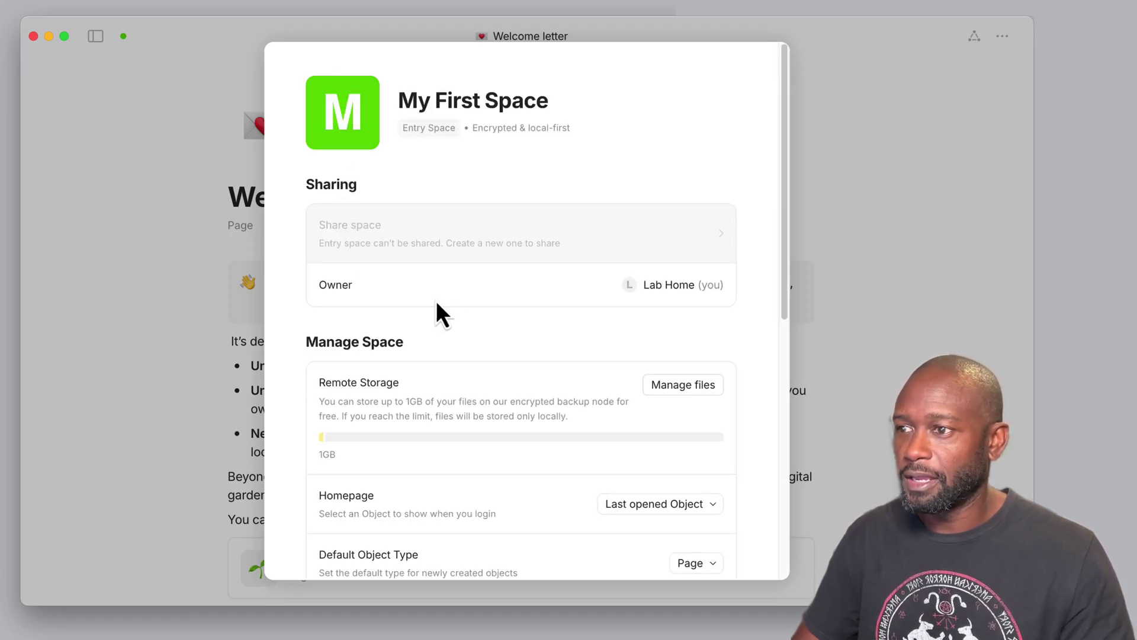
{"action": "scroll", "coordinate": [513, 364], "scroll_direction": "down", "scroll_amount": 5}
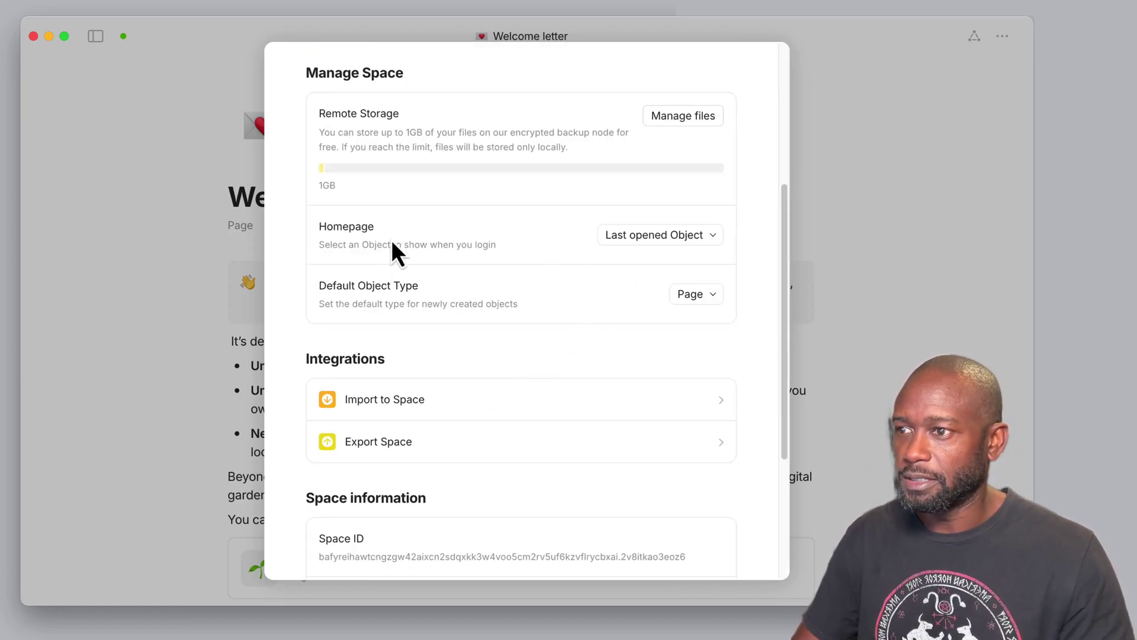
{"action": "left_click", "coordinate": [659, 236]}
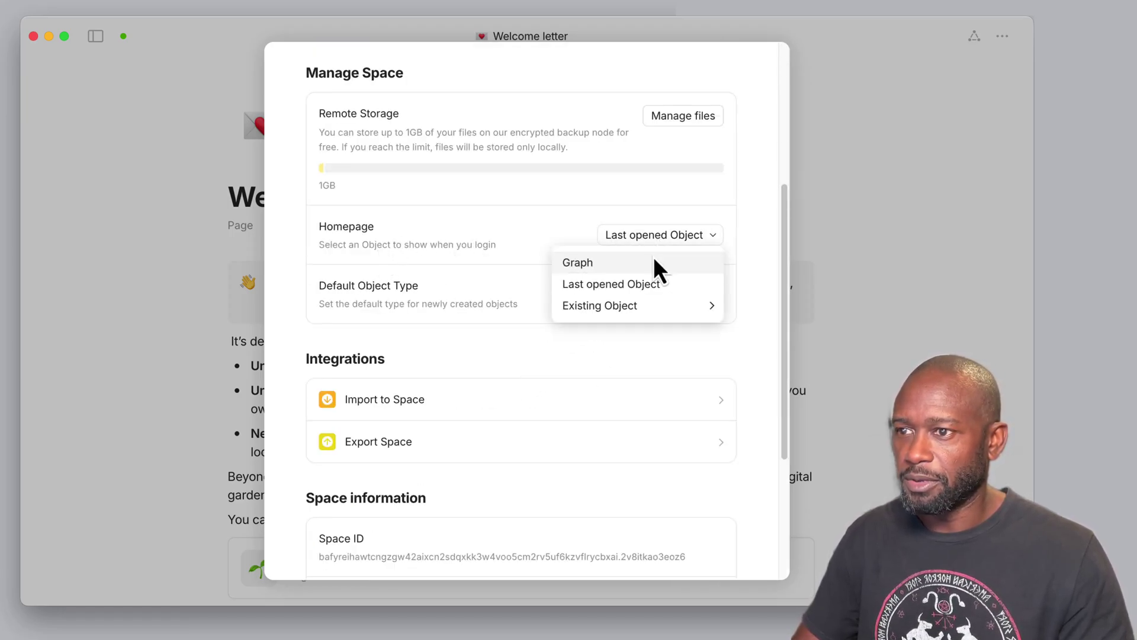
{"action": "left_click", "coordinate": [574, 225]}
{"action": "left_click", "coordinate": [684, 295]}
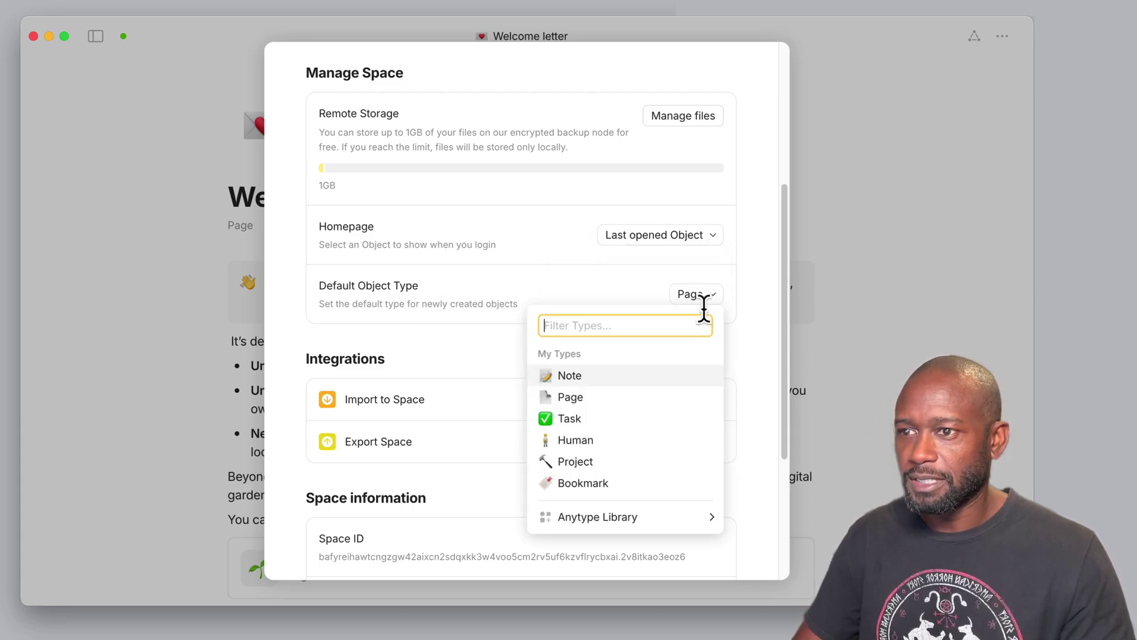
{"action": "left_click", "coordinate": [460, 356]}
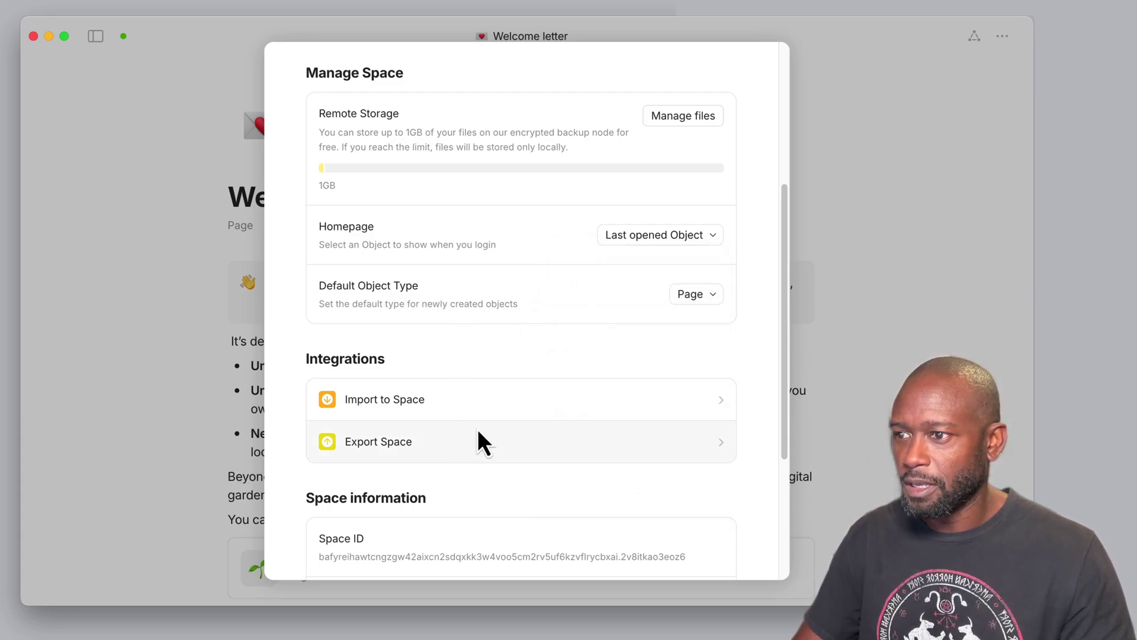
Step: Review the Manage Space, Integrations and Space information sections of the space settings
{"action": "scroll", "coordinate": [478, 433], "scroll_direction": "down", "scroll_amount": 3}
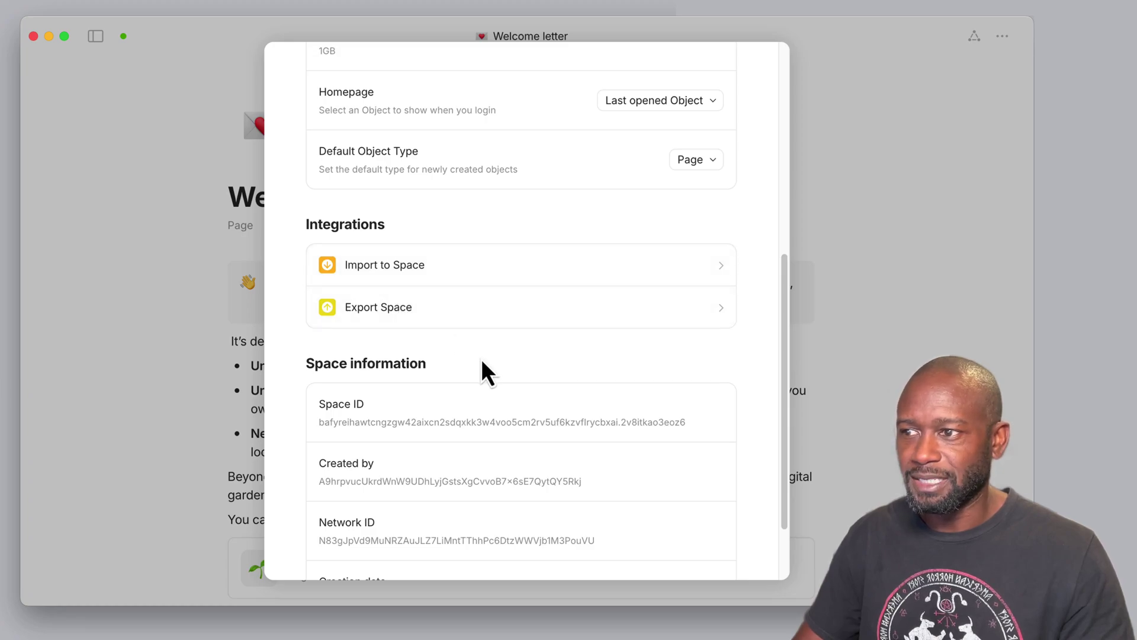
{"action": "scroll", "coordinate": [481, 367], "scroll_direction": "down", "scroll_amount": 3}
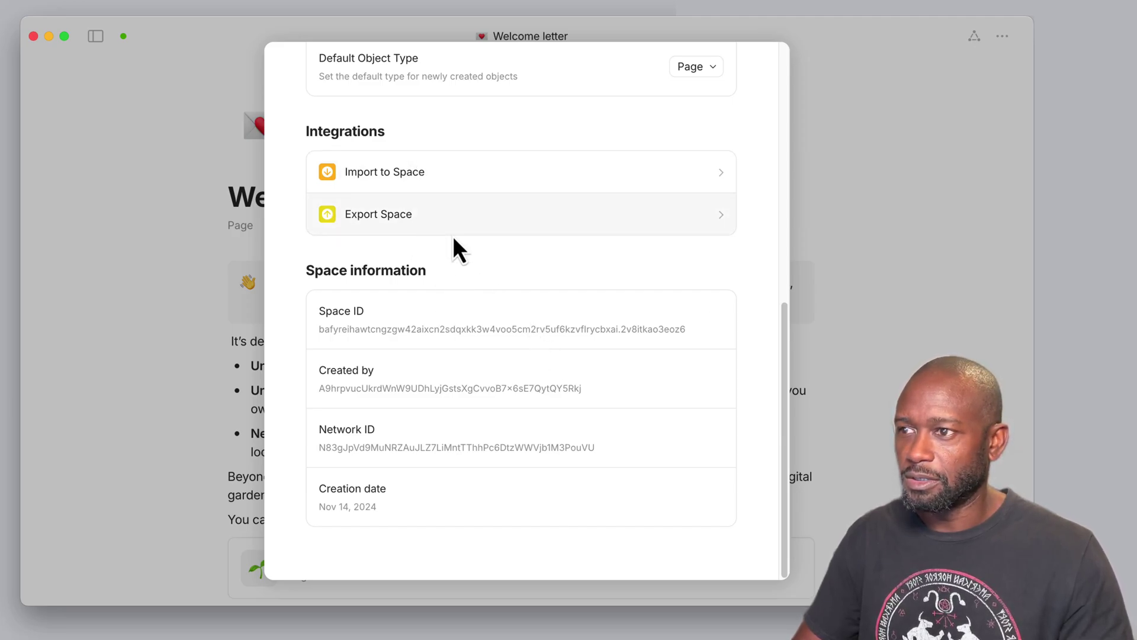
{"action": "scroll", "coordinate": [486, 254], "scroll_direction": "up", "scroll_amount": 10}
{"action": "scroll", "coordinate": [504, 264], "scroll_direction": "down", "scroll_amount": 5}
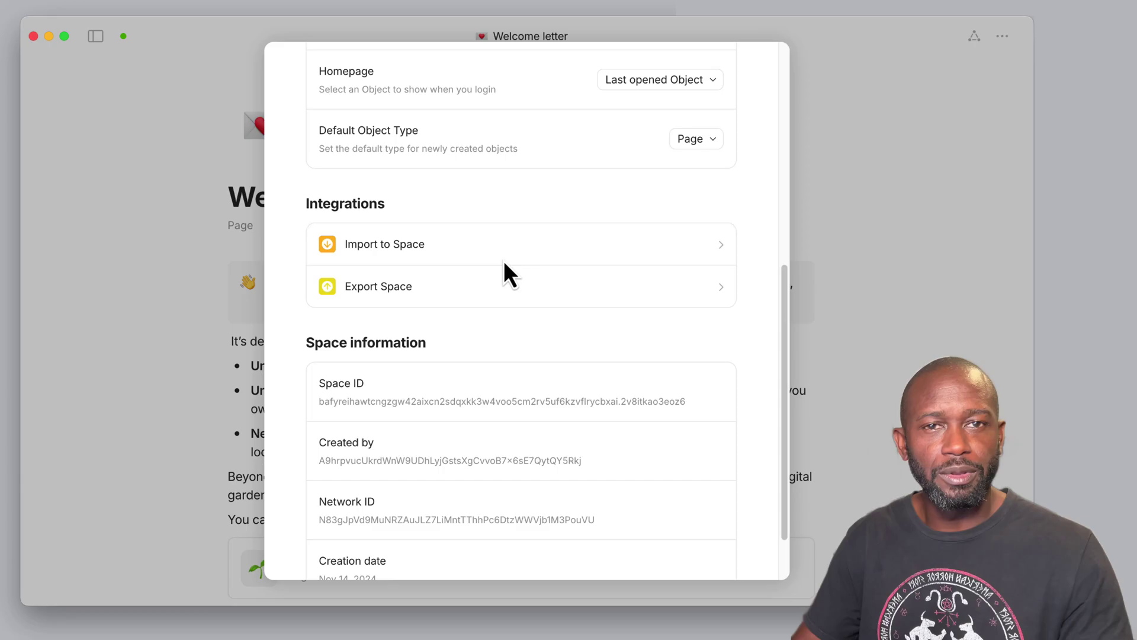
{"action": "scroll", "coordinate": [503, 267], "scroll_direction": "up", "scroll_amount": 3}
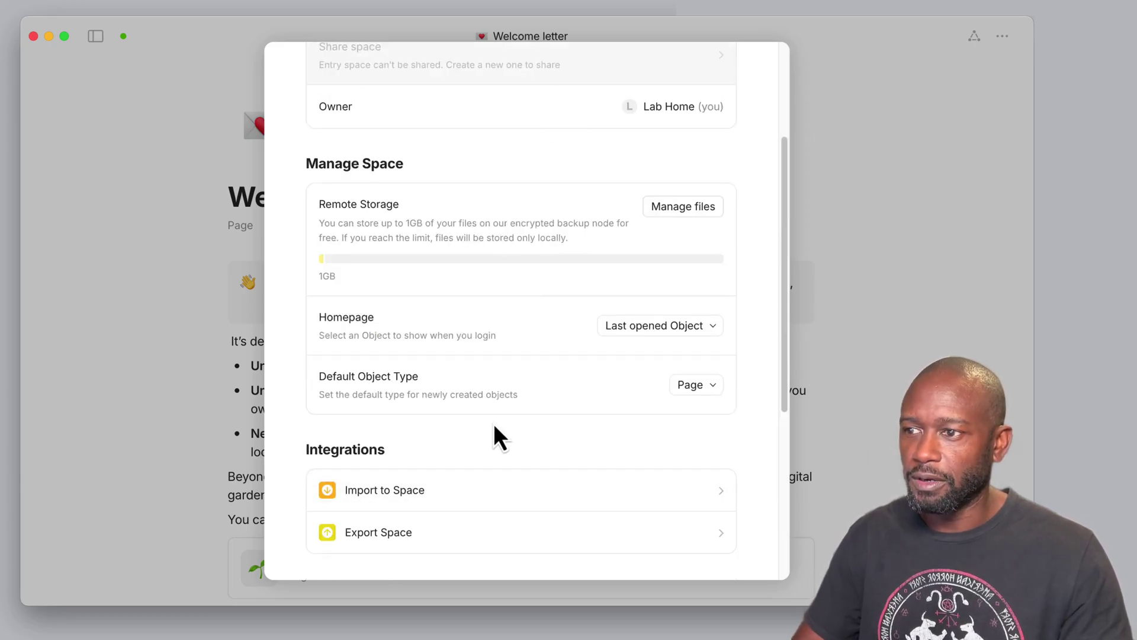
{"action": "scroll", "coordinate": [492, 430], "scroll_direction": "down", "scroll_amount": 6}
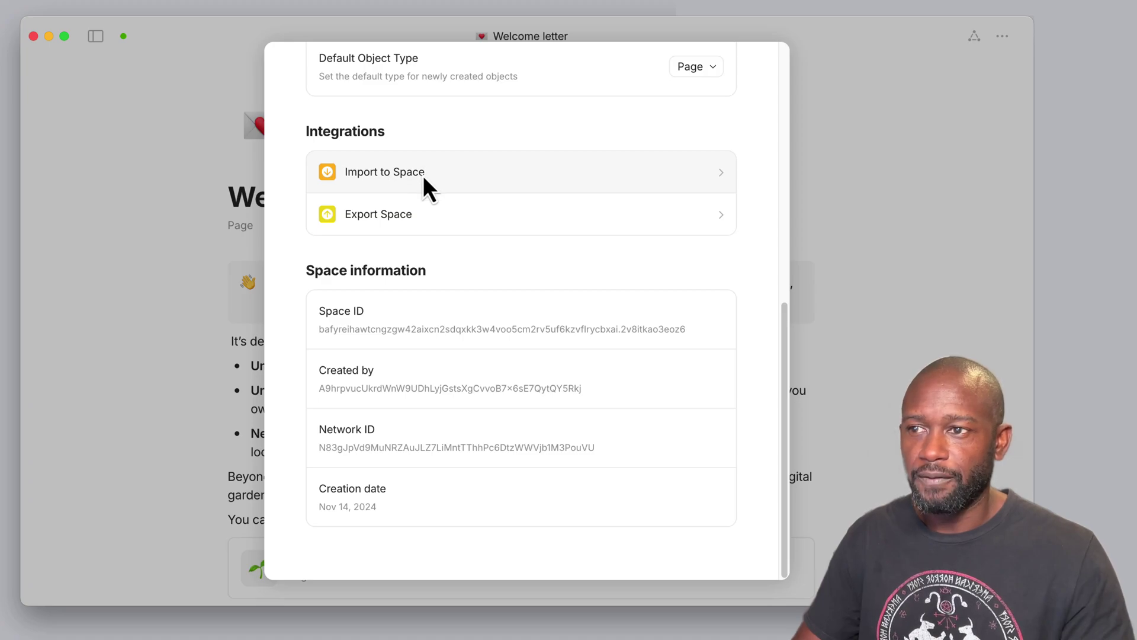
Step: Check the source applications and formats offered for importing into the space, and close the space settings
{"action": "left_click", "coordinate": [569, 173]}
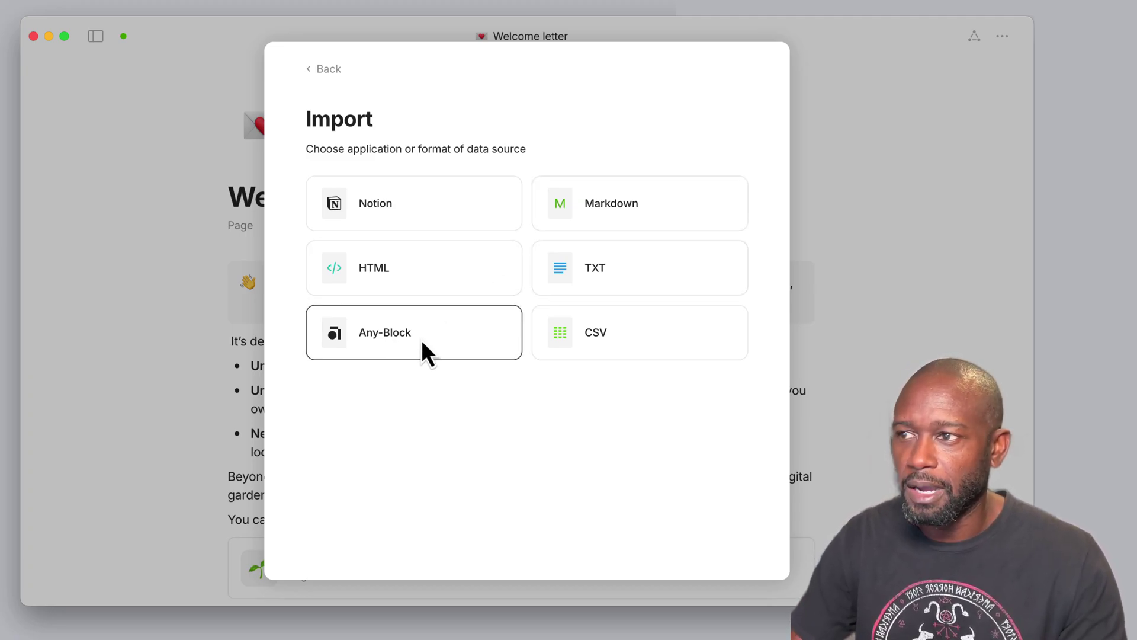
{"action": "left_click", "coordinate": [313, 69]}
{"action": "scroll", "coordinate": [554, 312], "scroll_direction": "down", "scroll_amount": 4}
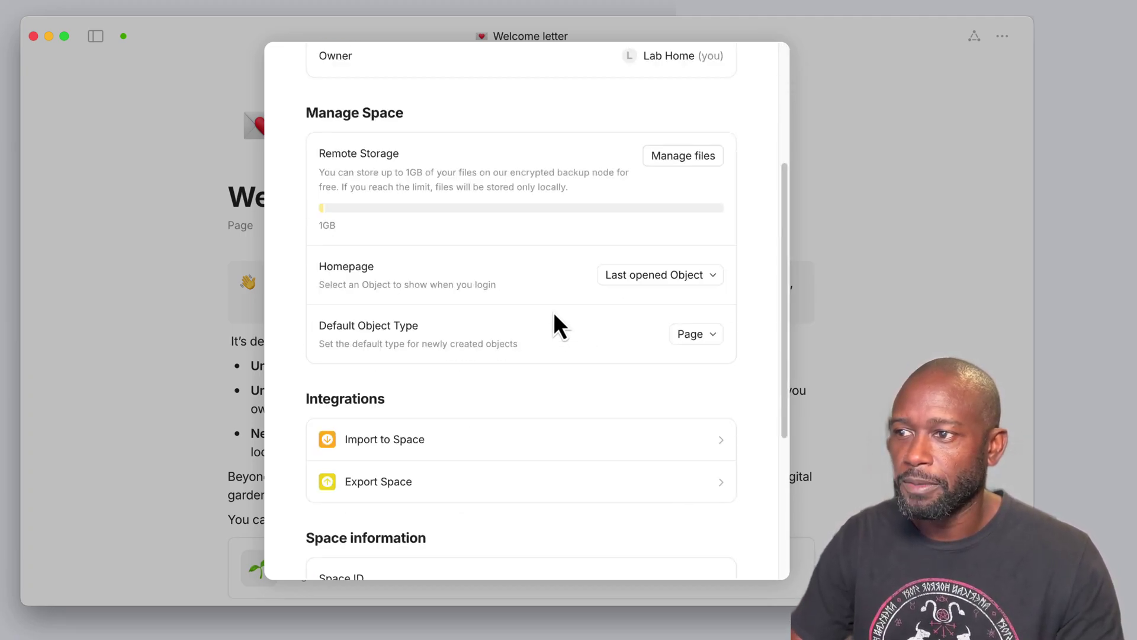
{"action": "scroll", "coordinate": [559, 324], "scroll_direction": "down", "scroll_amount": 3}
{"action": "left_click", "coordinate": [396, 315]}
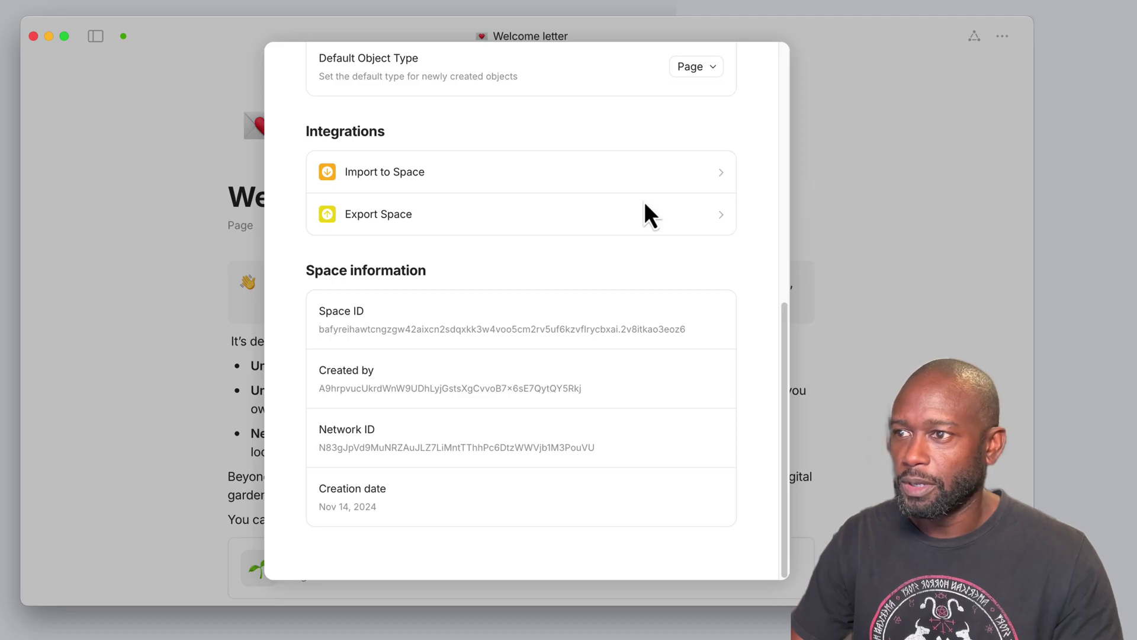
{"action": "left_click", "coordinate": [855, 219]}
Step: Look through the Welcome letter page, inspecting the title's Color and Background block actions and placing the cursor in the welcome callout
{"action": "scroll", "coordinate": [515, 343], "scroll_direction": "down", "scroll_amount": 5}
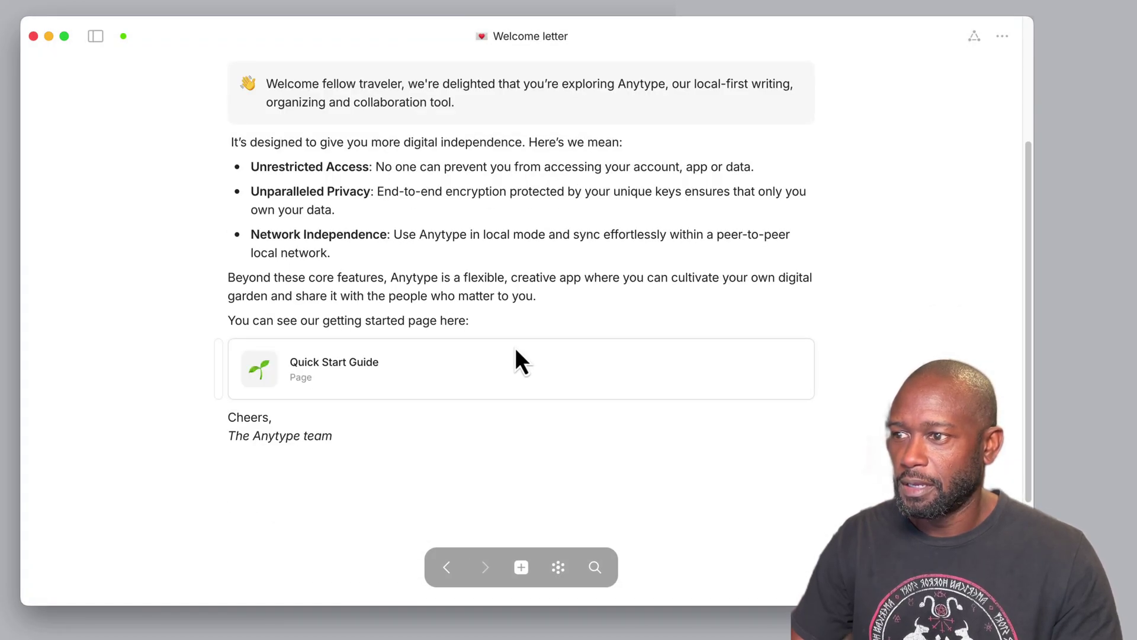
{"action": "scroll", "coordinate": [452, 248], "scroll_direction": "up", "scroll_amount": 4}
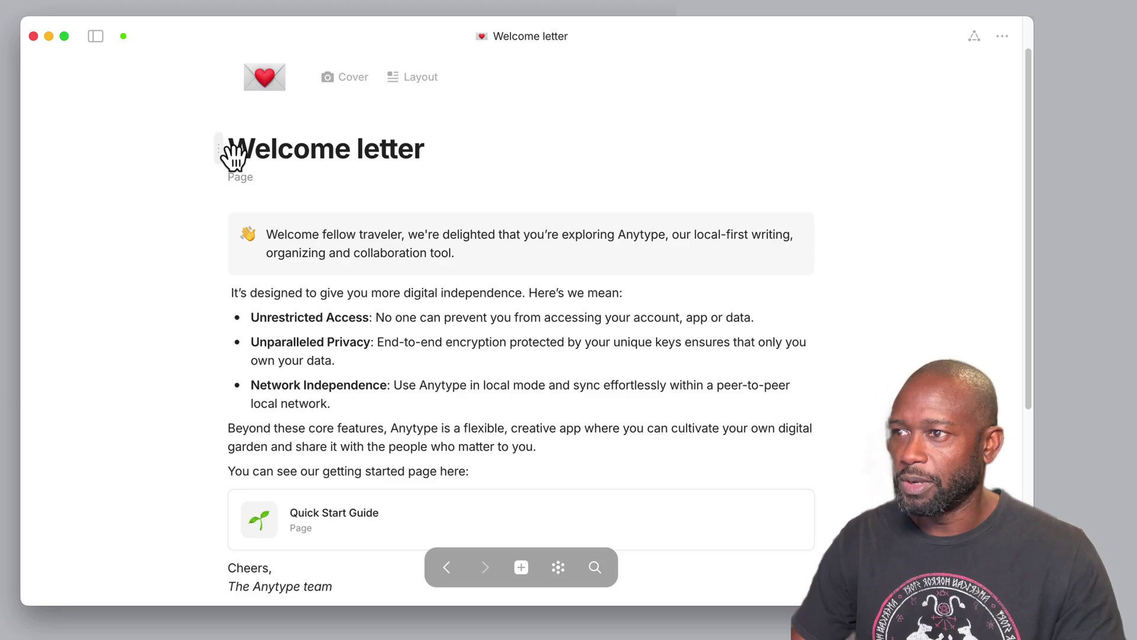
{"action": "scroll", "coordinate": [452, 495], "scroll_direction": "down", "scroll_amount": 2}
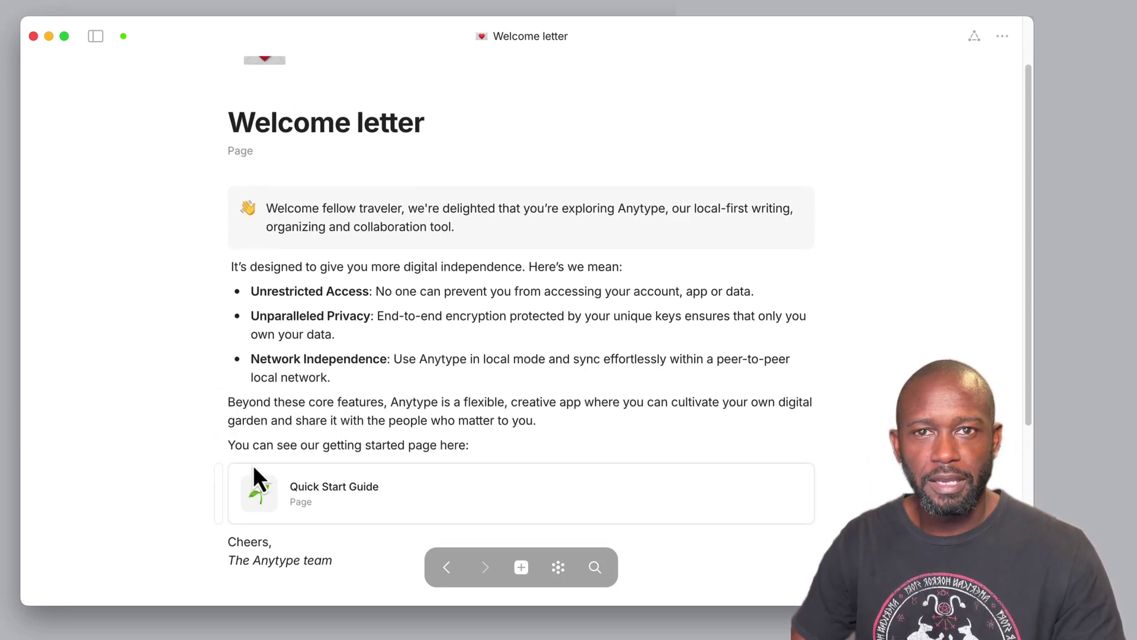
{"action": "scroll", "coordinate": [350, 336], "scroll_direction": "up", "scroll_amount": 5}
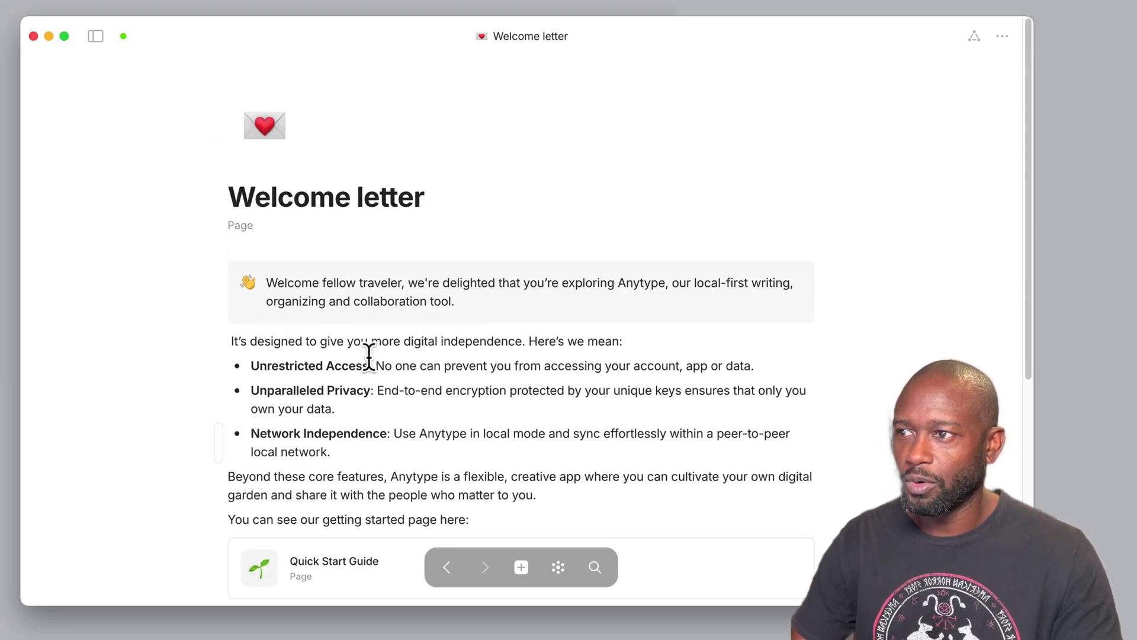
{"action": "left_click", "coordinate": [220, 199]}
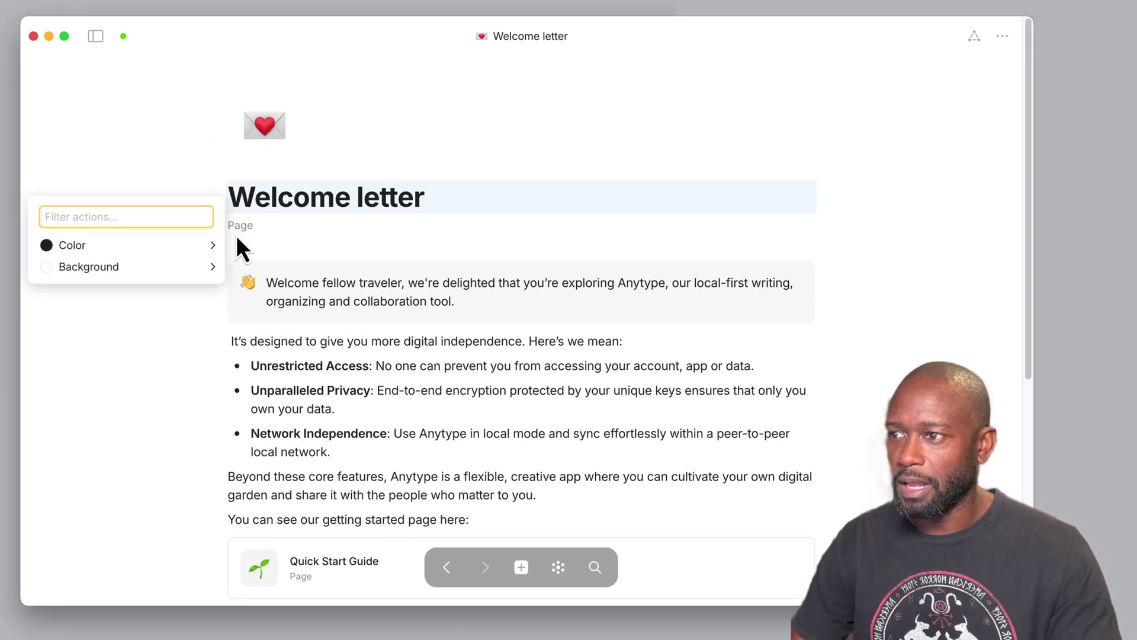
{"action": "left_click", "coordinate": [270, 198]}
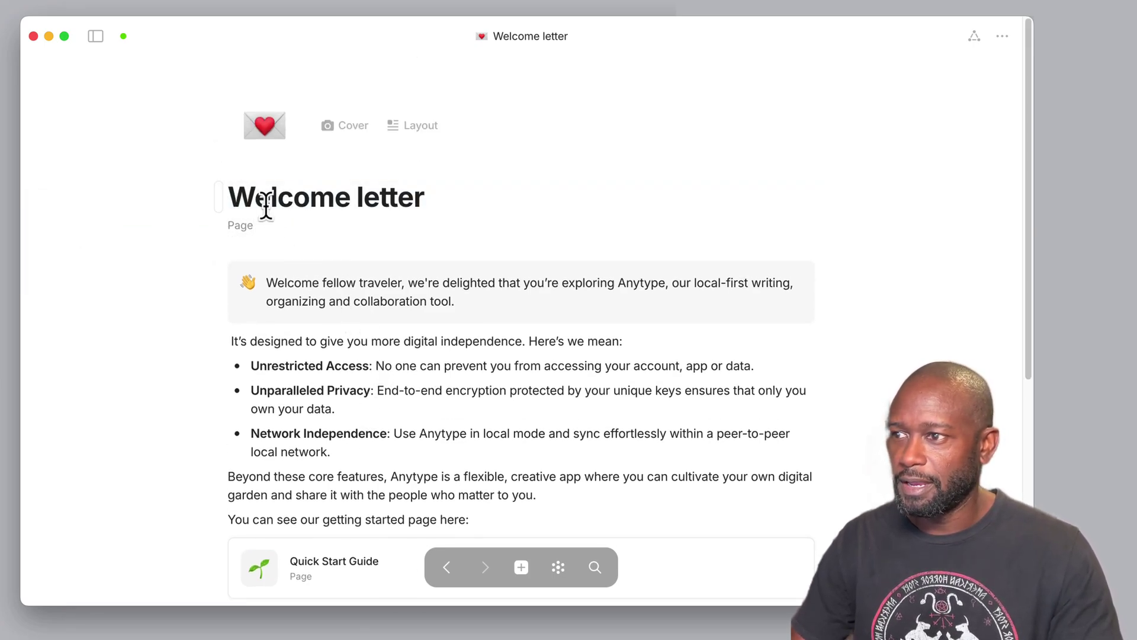
{"action": "left_click", "coordinate": [303, 297]}
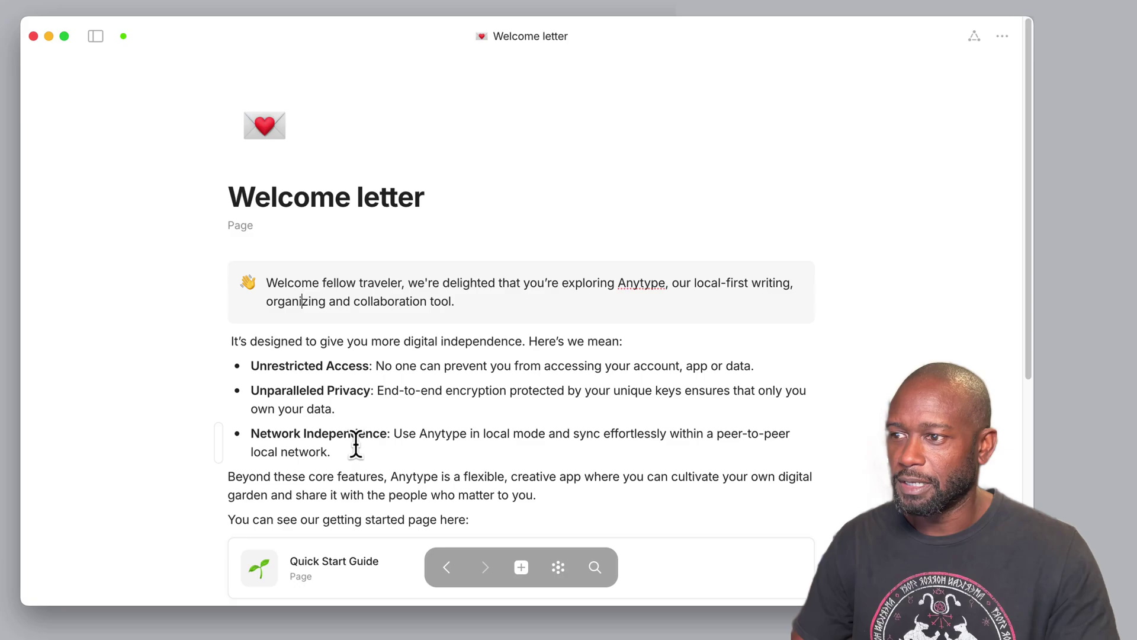
{"action": "scroll", "coordinate": [355, 438], "scroll_direction": "down", "scroll_amount": 3}
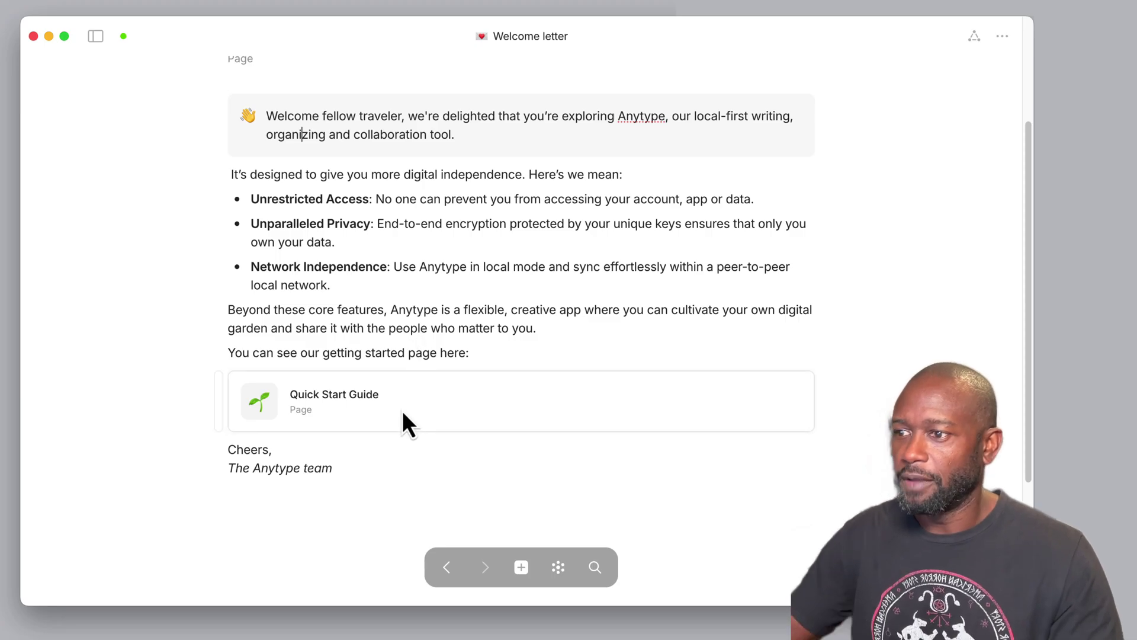
Step: Open the slash command list on a new line below the Welcome letter's sign-off and browse its Text, List, Embeds and Other blocks
{"action": "scroll", "coordinate": [403, 415], "scroll_direction": "down", "scroll_amount": 1}
{"action": "left_click", "coordinate": [364, 448]}
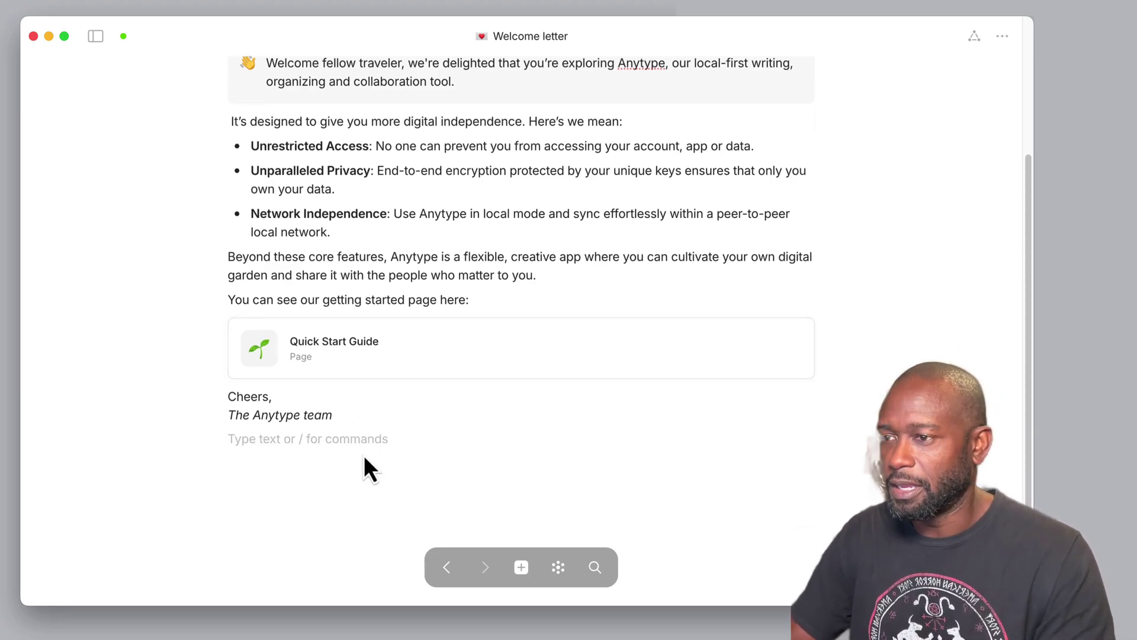
{"action": "type", "text": "/"}
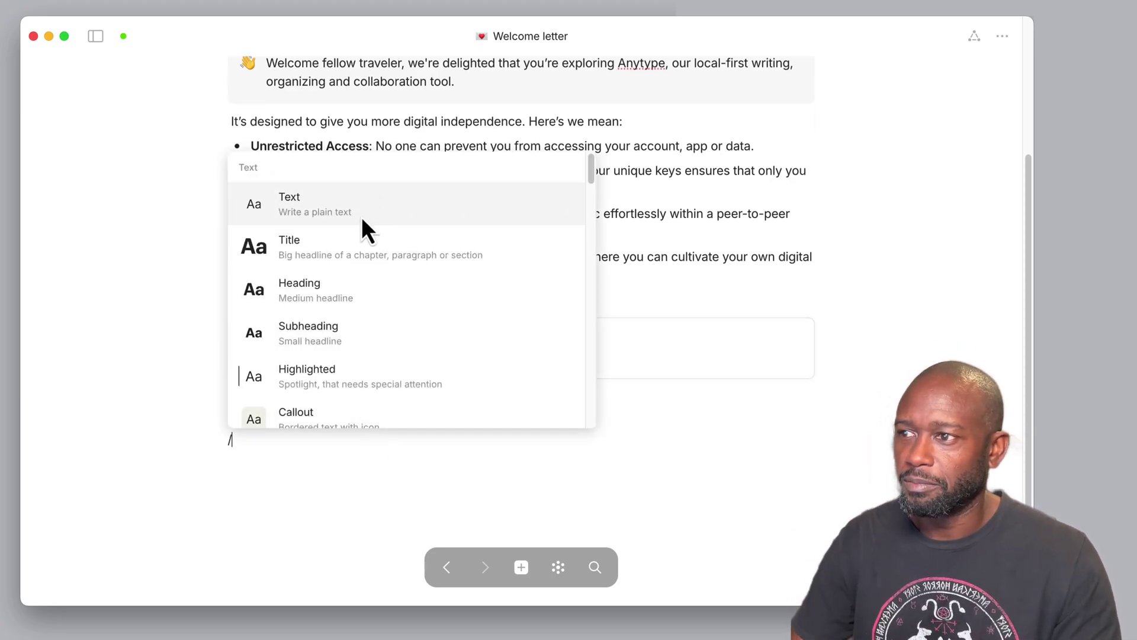
{"action": "left_click_drag", "start_coordinate": [592, 163], "coordinate": [594, 176]}
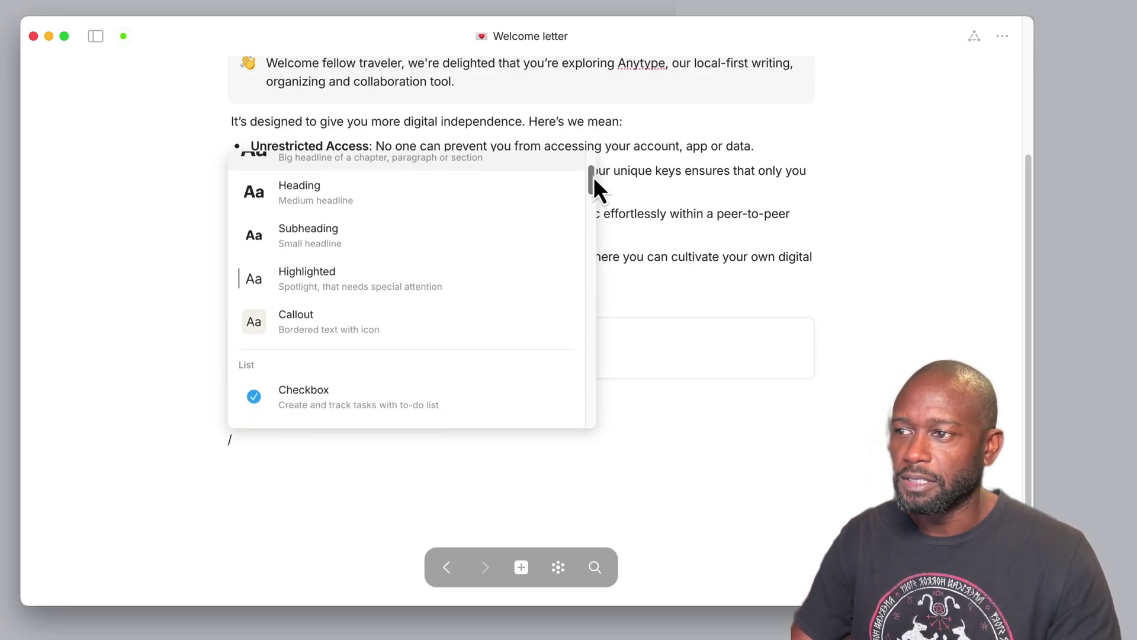
{"action": "left_click_drag", "start_coordinate": [593, 178], "coordinate": [596, 264]}
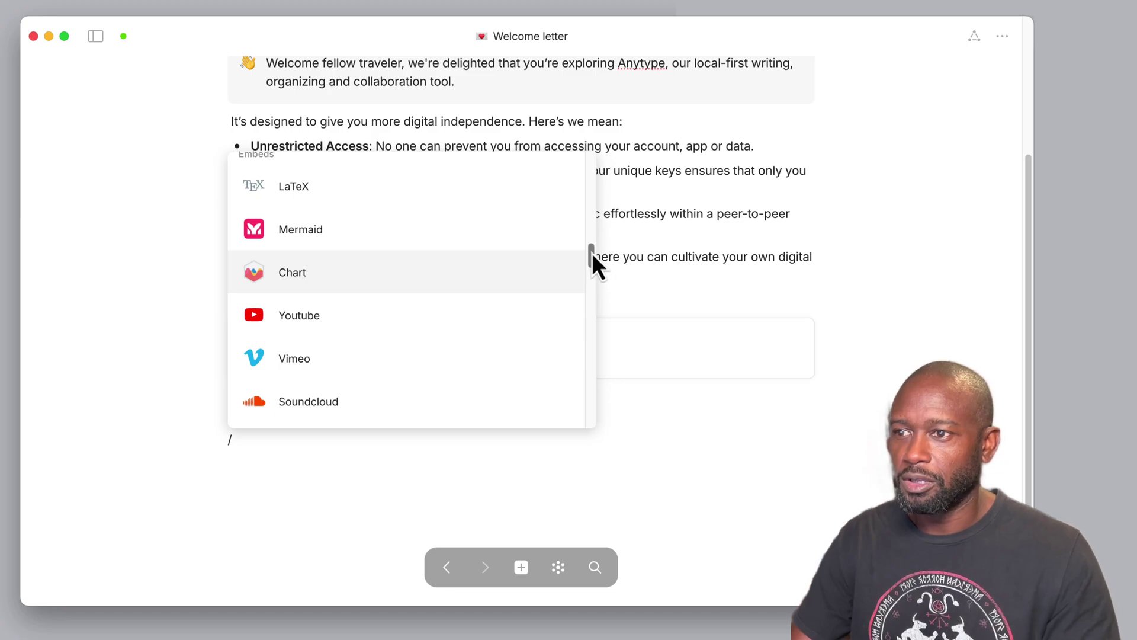
{"action": "left_click_drag", "start_coordinate": [592, 252], "coordinate": [587, 340]}
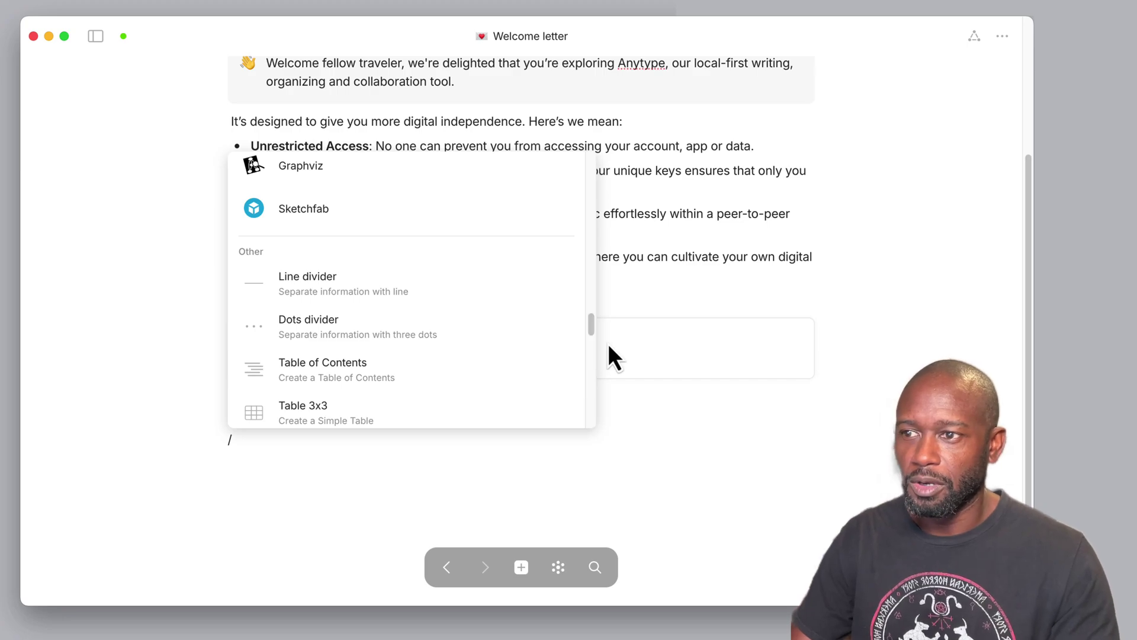
{"action": "scroll", "coordinate": [592, 329], "scroll_direction": "down", "scroll_amount": 2}
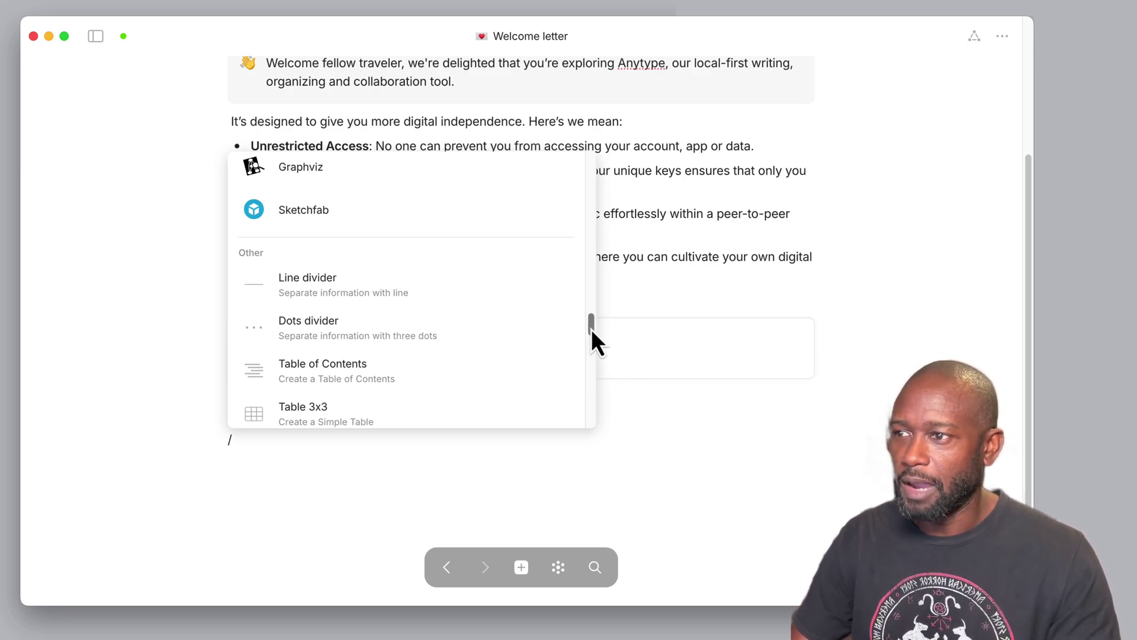
Step: Browse the Media and Embeds blocks again, and look through the object types and relations offered further down the command list
{"action": "mouse_move", "coordinate": [591, 334]}
{"action": "left_mouse_down"}
{"action": "mouse_move", "coordinate": [590, 382]}
{"action": "mouse_move", "coordinate": [599, 222]}
{"action": "mouse_move", "coordinate": [592, 264]}
{"action": "mouse_move", "coordinate": [589, 221]}
{"action": "left_mouse_up"}
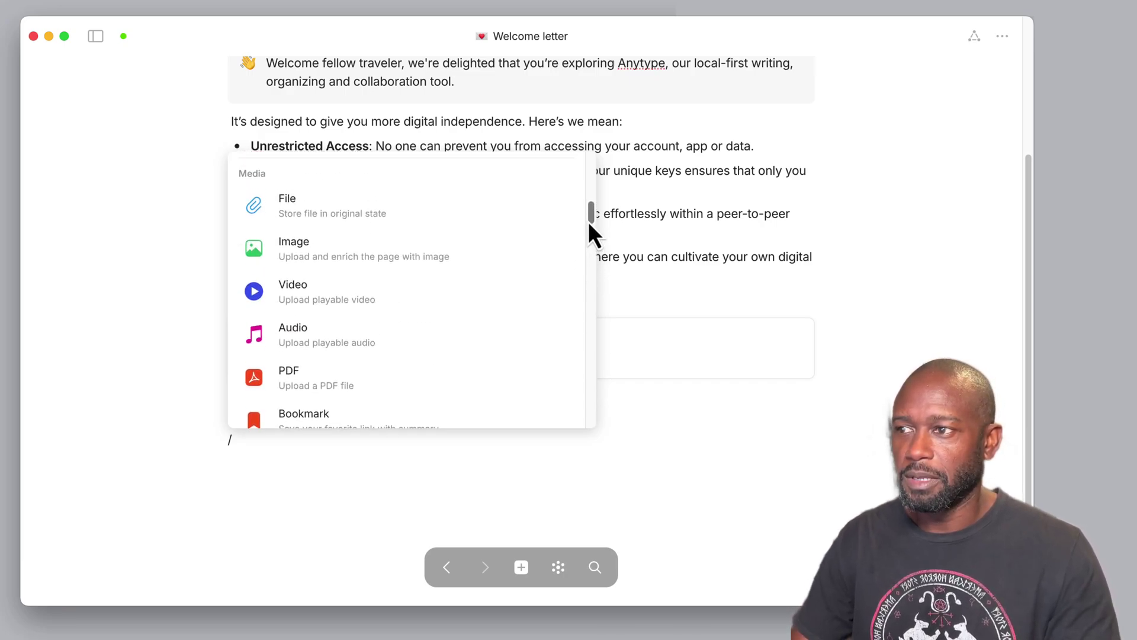
{"action": "scroll", "coordinate": [527, 361], "scroll_direction": "down", "scroll_amount": 5}
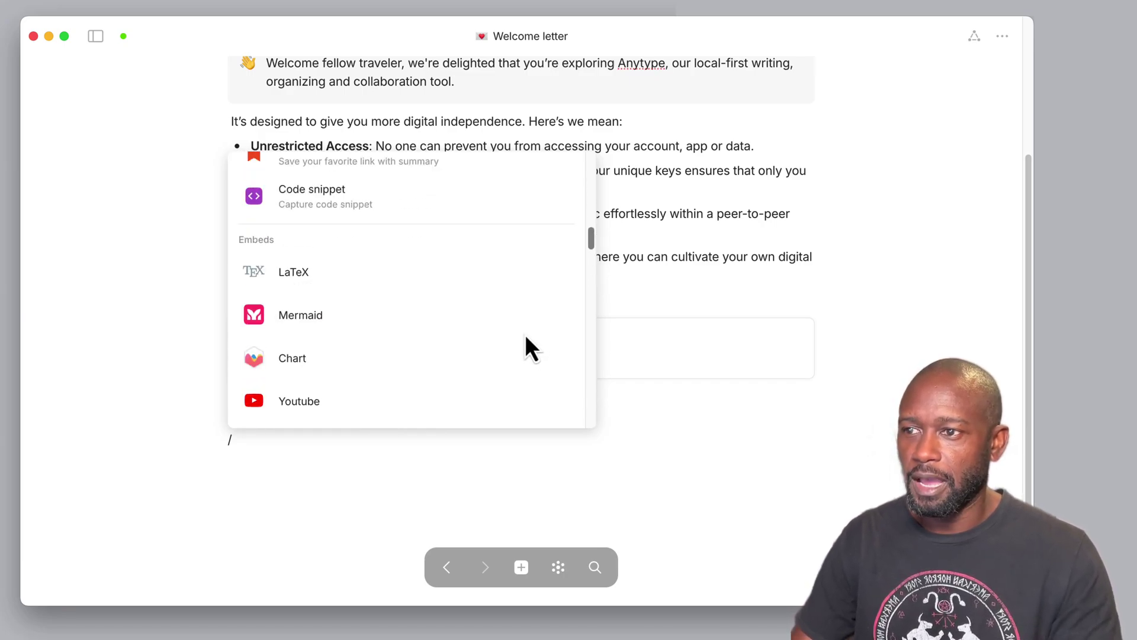
{"action": "left_click_drag", "start_coordinate": [591, 243], "coordinate": [594, 372]}
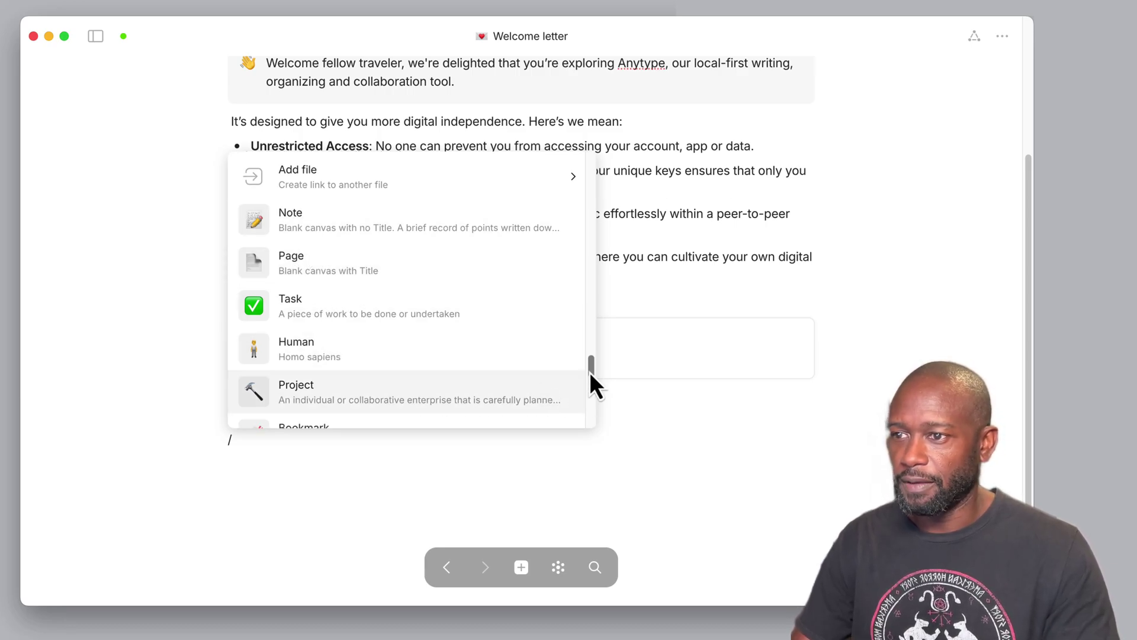
{"action": "left_click_drag", "start_coordinate": [590, 372], "coordinate": [567, 388]}
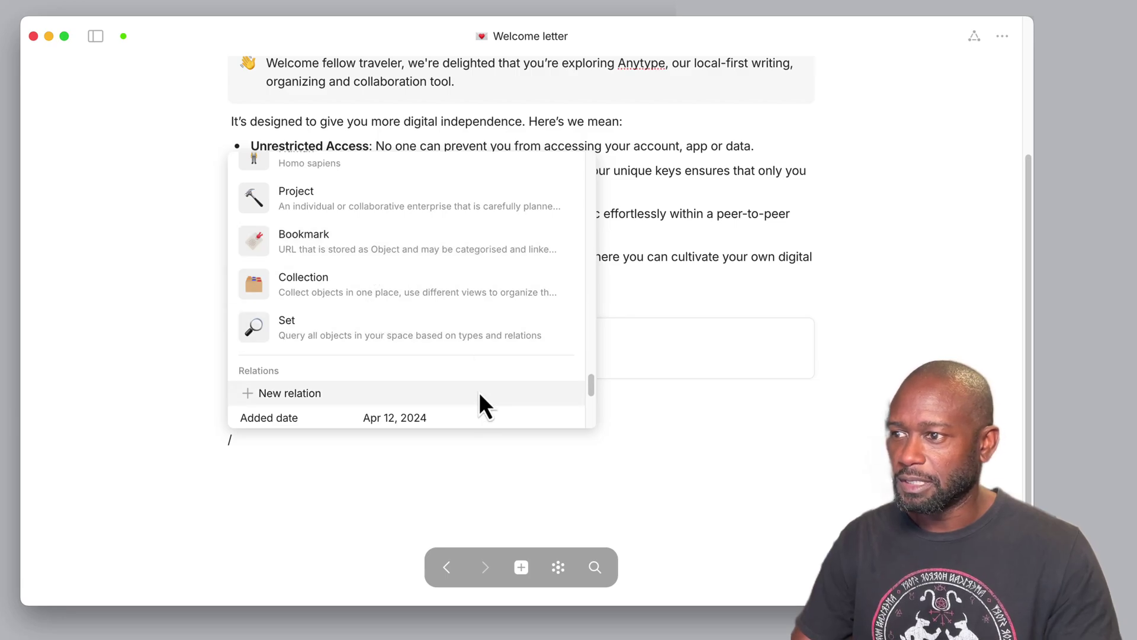
{"action": "scroll", "coordinate": [481, 397], "scroll_direction": "down", "scroll_amount": 3}
{"action": "scroll", "coordinate": [475, 376], "scroll_direction": "down", "scroll_amount": 3}
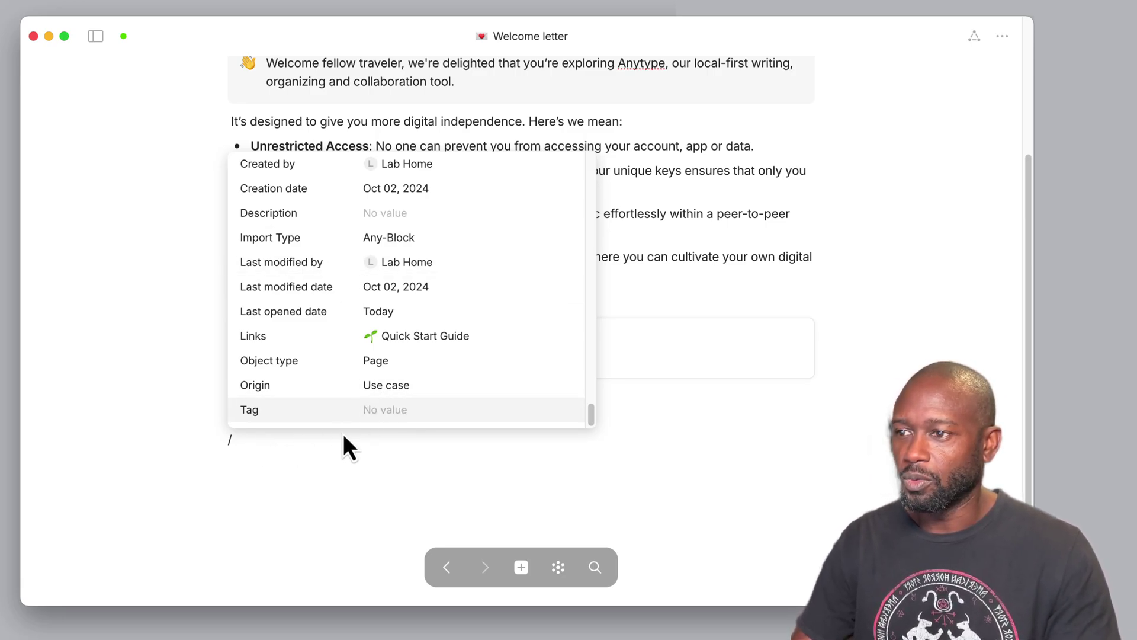
Step: Open the linked Quick Start Guide page and skim its sections, returning to the title
{"action": "left_click", "coordinate": [397, 344]}
{"action": "scroll", "coordinate": [519, 379], "scroll_direction": "down", "scroll_amount": 11}
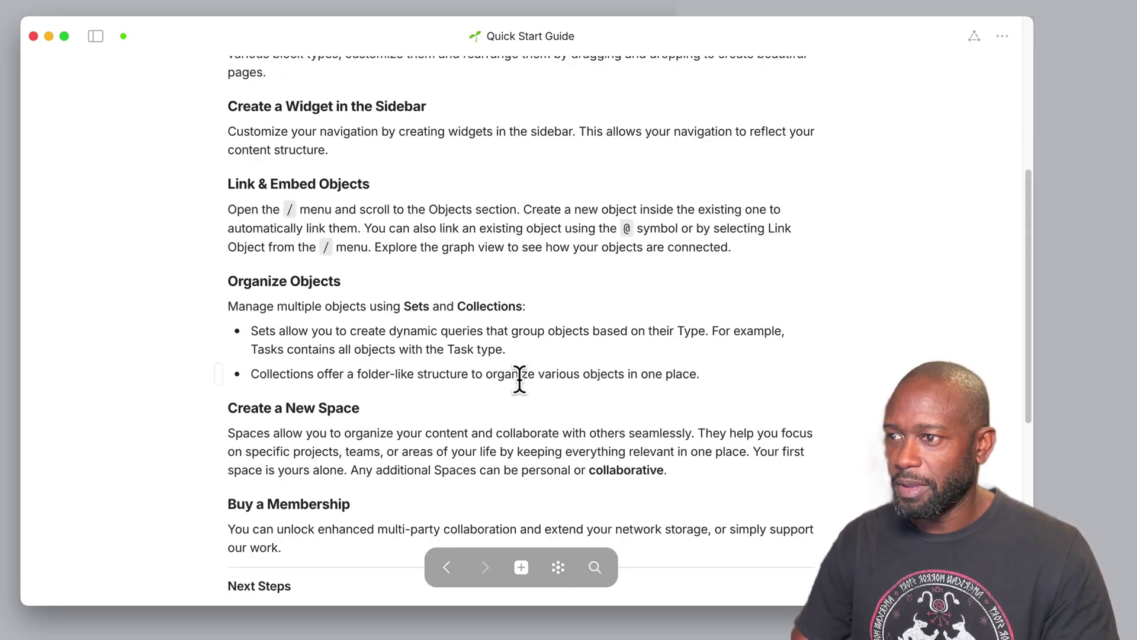
{"action": "scroll", "coordinate": [519, 380], "scroll_direction": "up", "scroll_amount": 12}
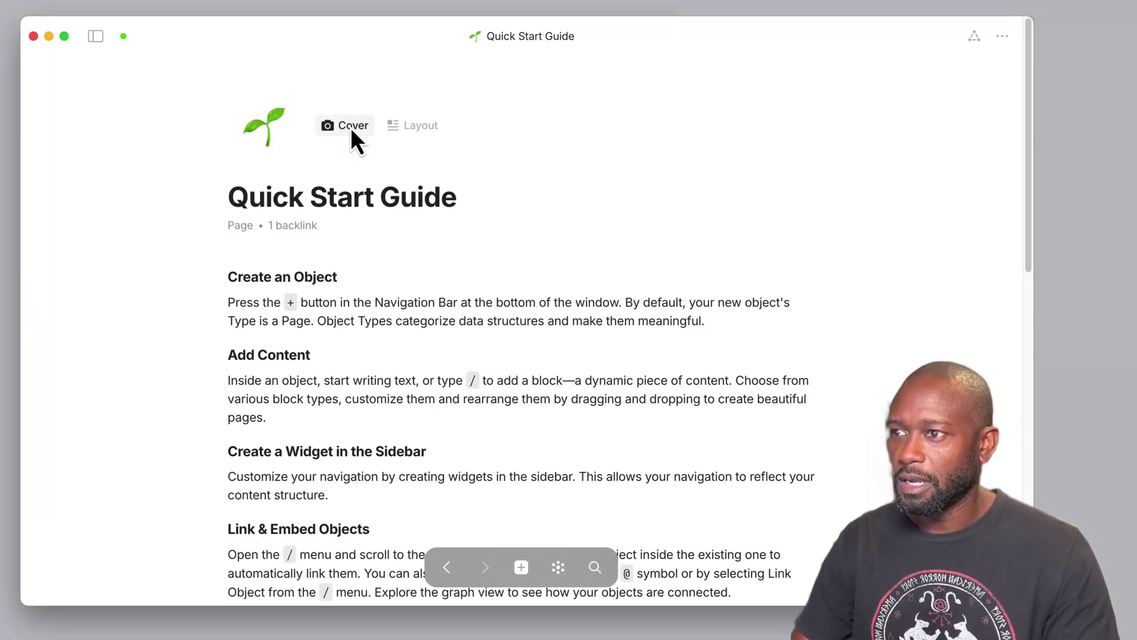
Step: Give the Quick Start Guide page the blue-to-pink gradient cover and a weightlifter emoji as its icon
{"action": "left_click", "coordinate": [351, 127]}
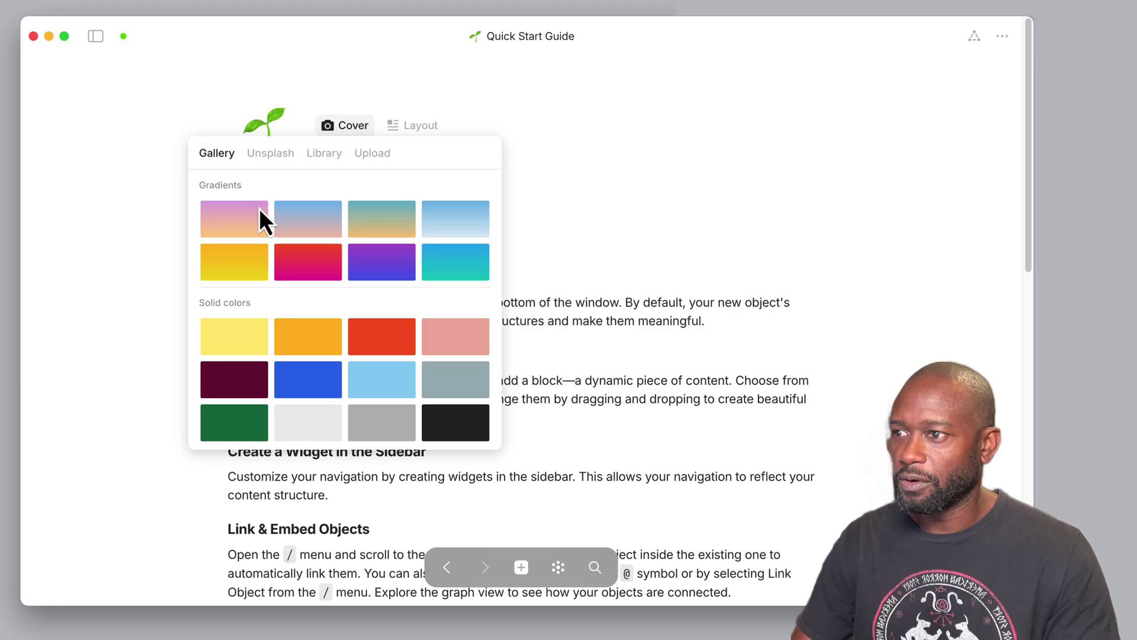
{"action": "left_click", "coordinate": [318, 220]}
{"action": "left_click", "coordinate": [274, 277]}
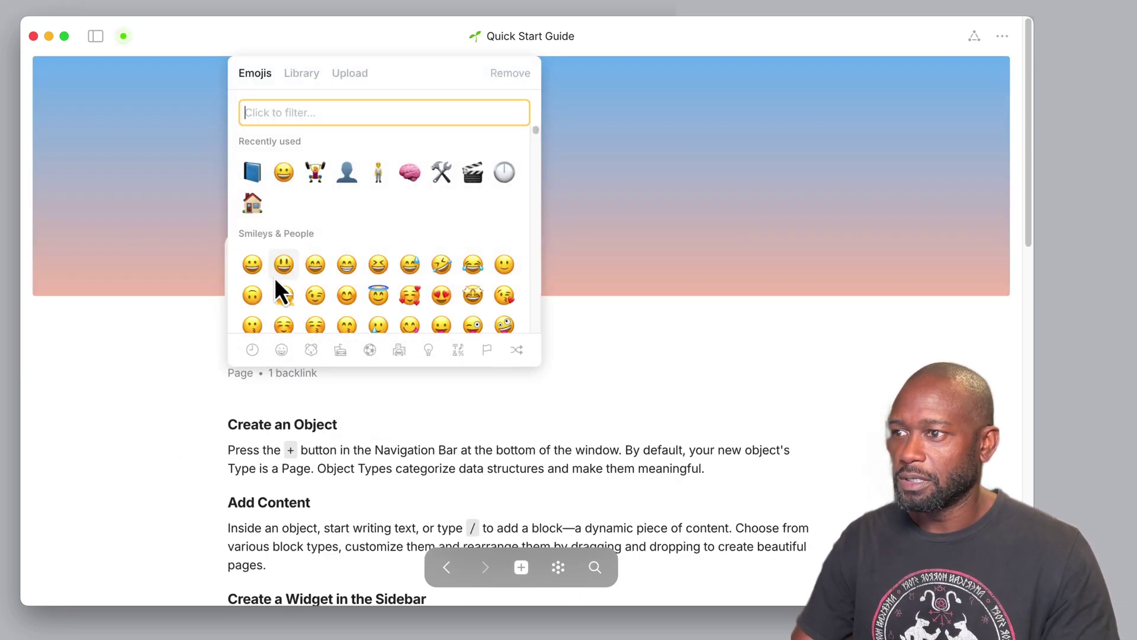
{"action": "left_click", "coordinate": [285, 278]}
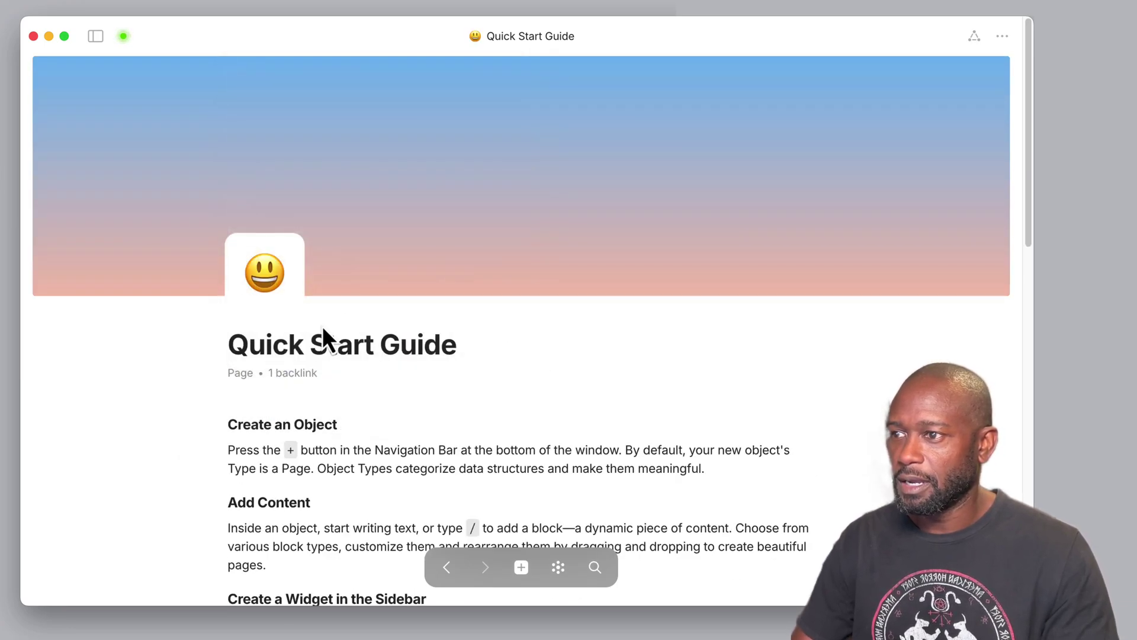
{"action": "left_click", "coordinate": [275, 278]}
{"action": "left_click", "coordinate": [347, 172]}
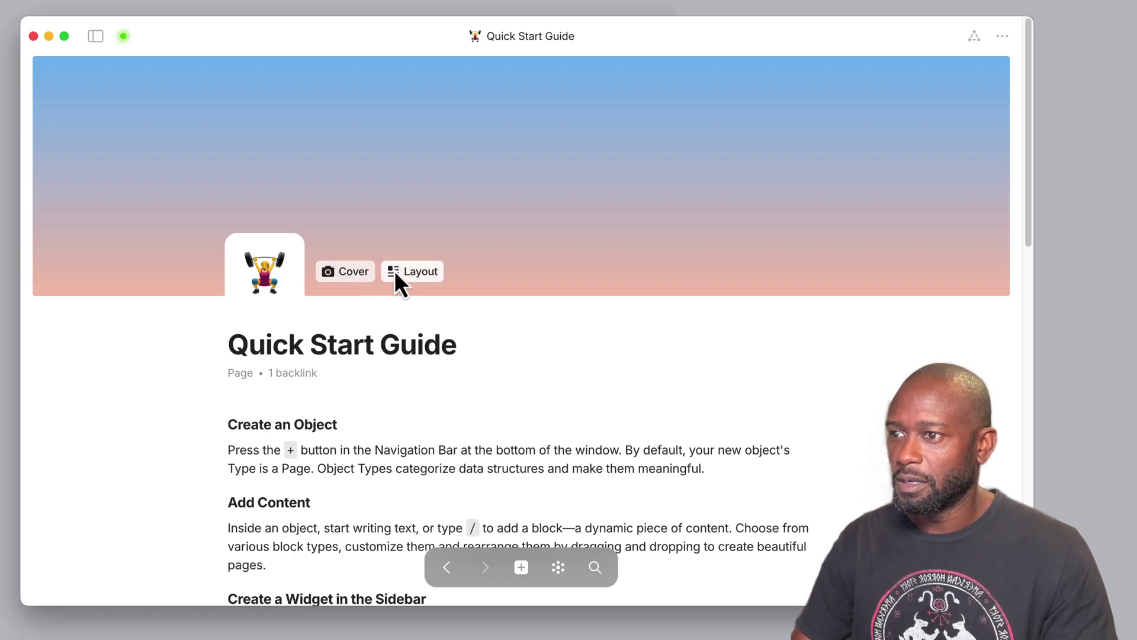
Step: Look over the page's layout options, including width and alignment, and try the Profile layout
{"action": "left_click", "coordinate": [396, 271]}
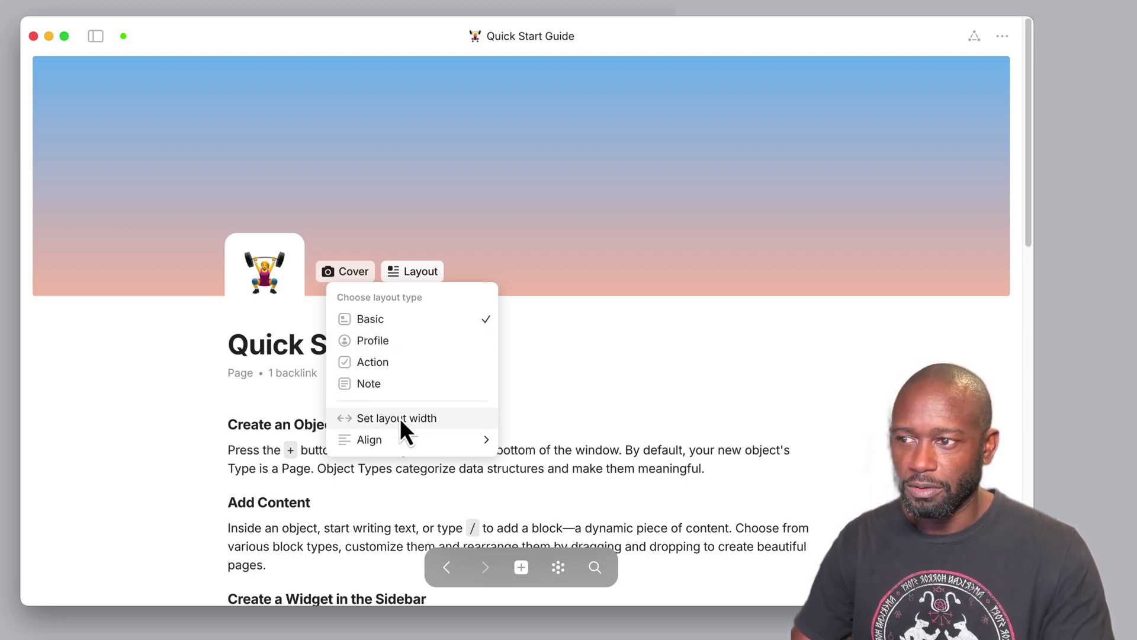
{"action": "mouse_move", "coordinate": [386, 444]}
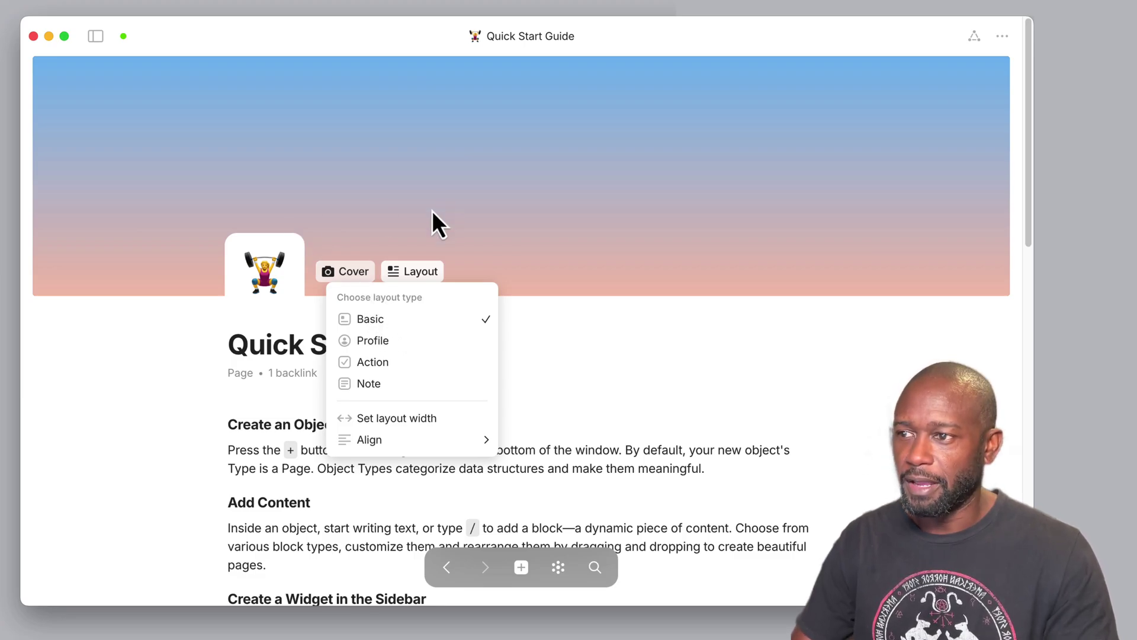
{"action": "left_click", "coordinate": [383, 341]}
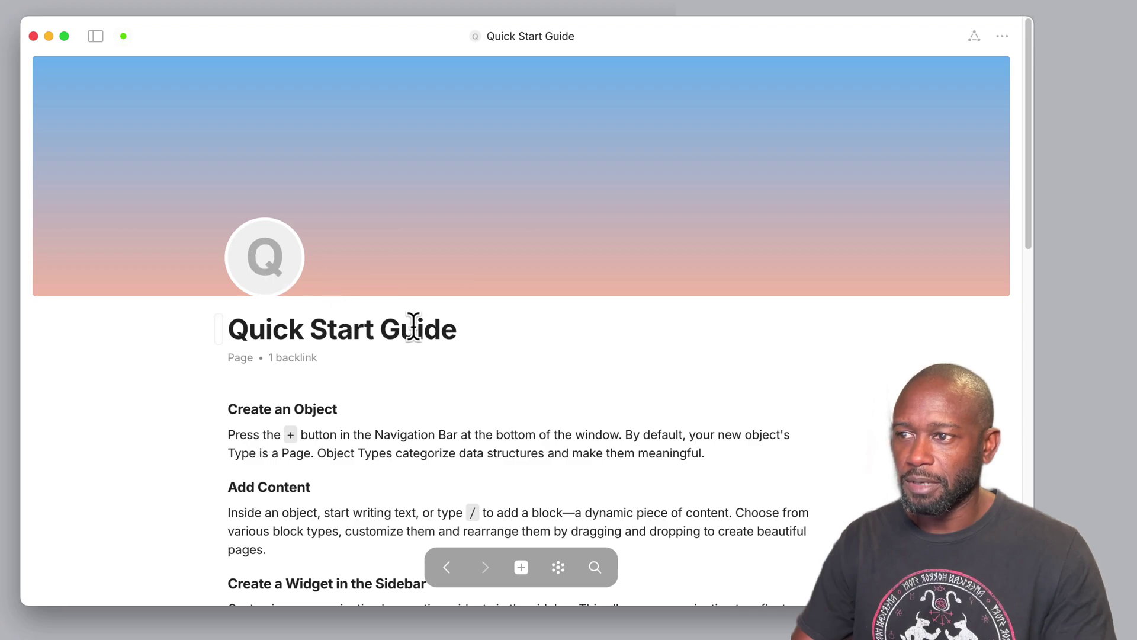
Step: Try the Action layout on the page and toggle the checkbox beside its title
{"action": "mouse_move", "coordinate": [407, 287]}
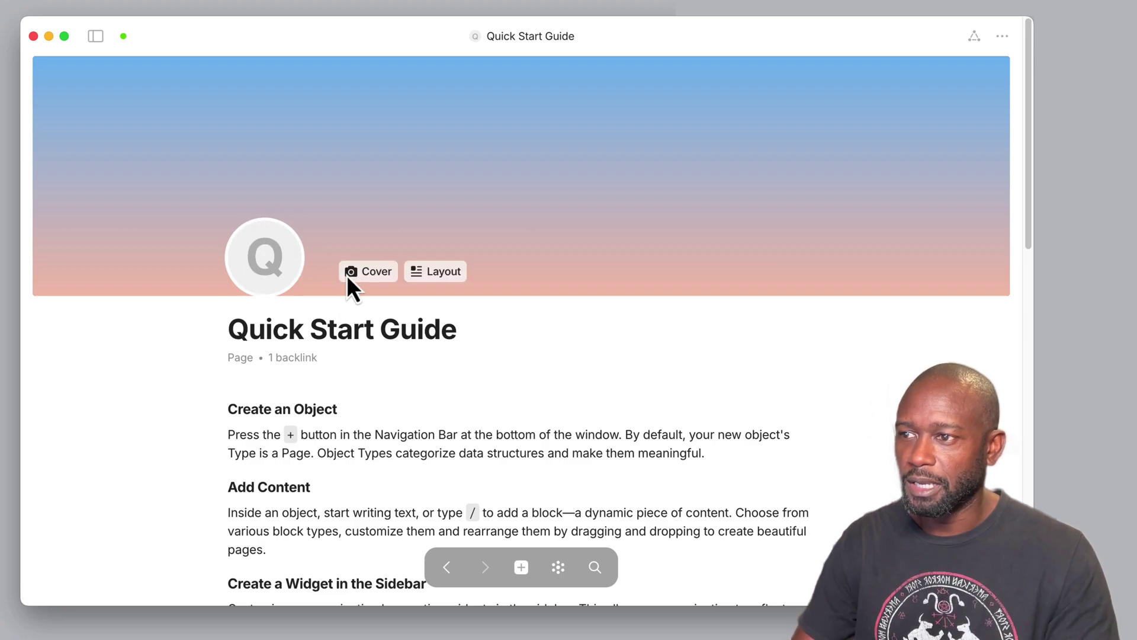
{"action": "left_click", "coordinate": [455, 274]}
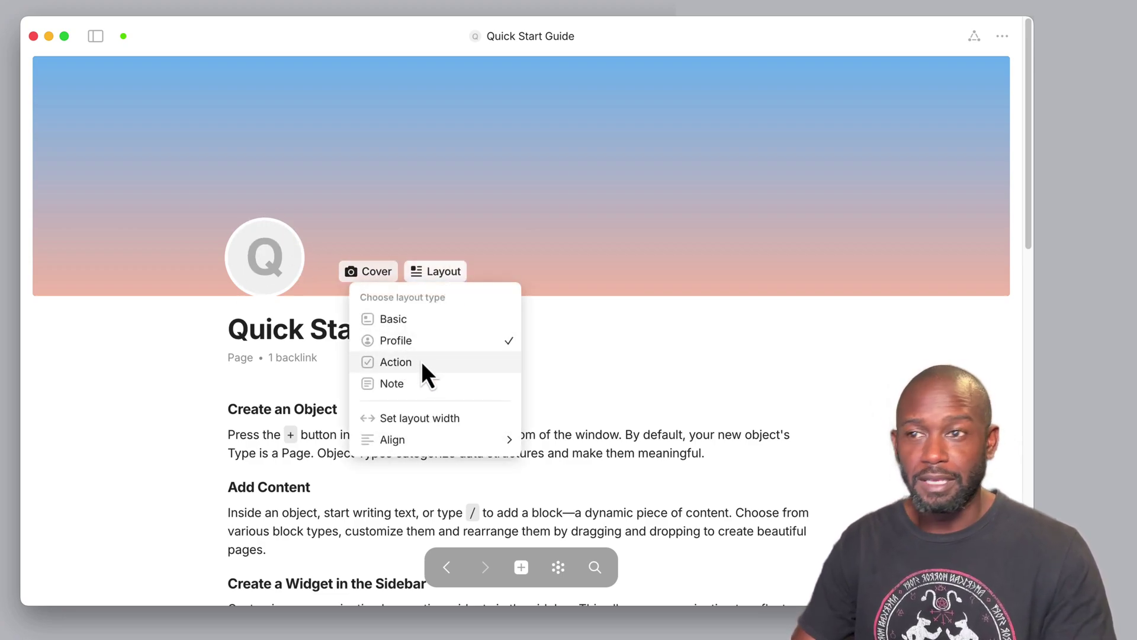
{"action": "left_click", "coordinate": [395, 362]}
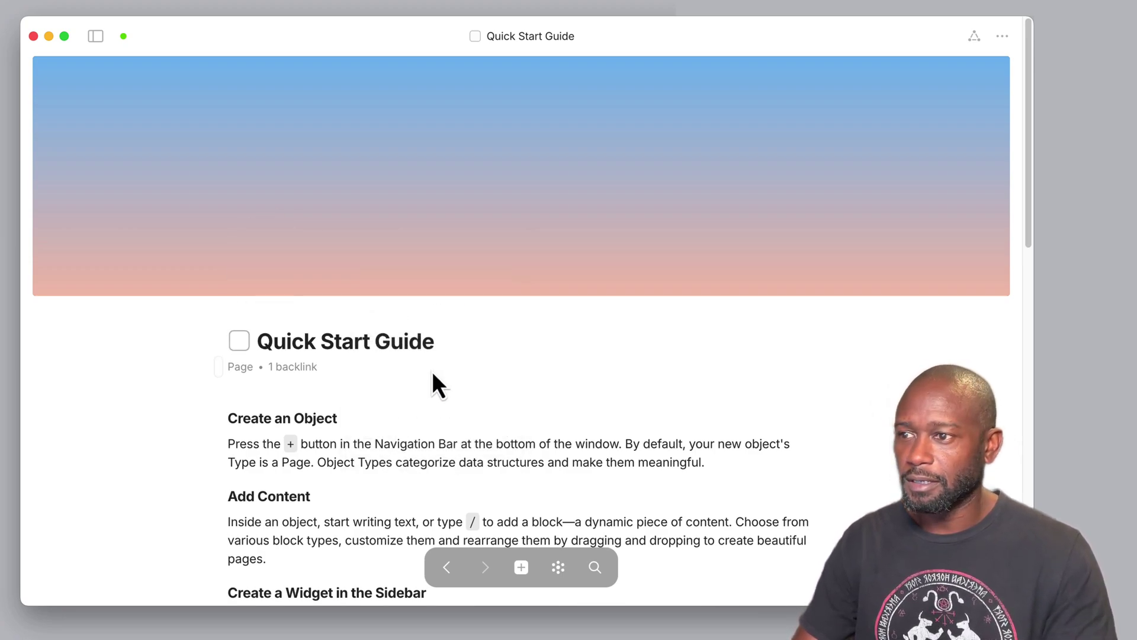
{"action": "left_click", "coordinate": [241, 342]}
Step: Set the Quick Start Guide page's layout to Note and look over the page's content
{"action": "left_click", "coordinate": [333, 274]}
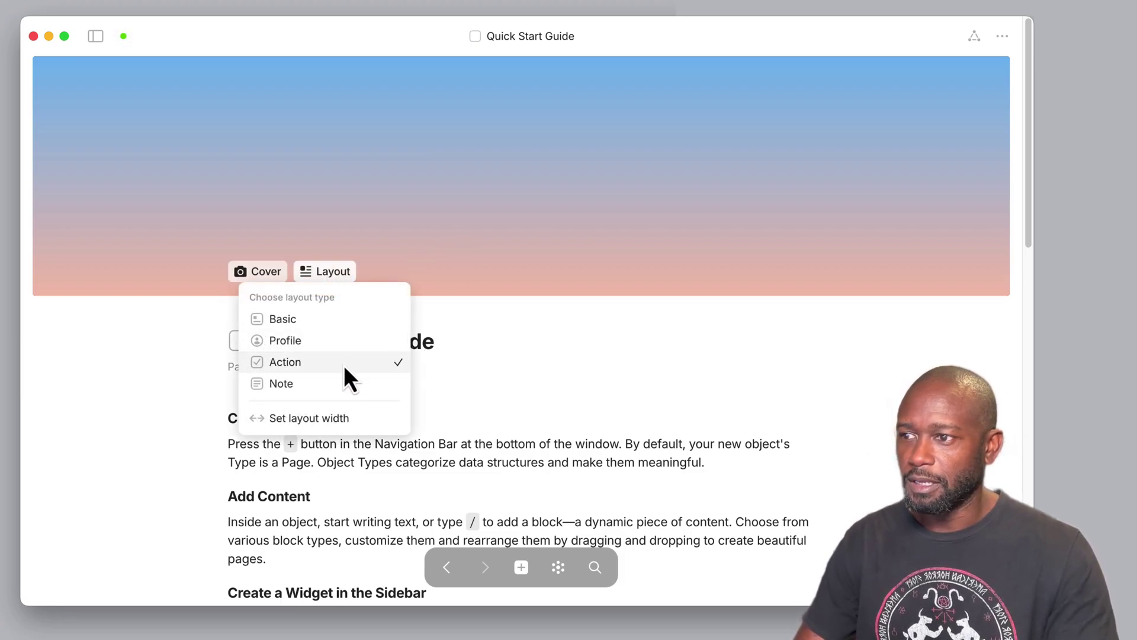
{"action": "left_click", "coordinate": [340, 383]}
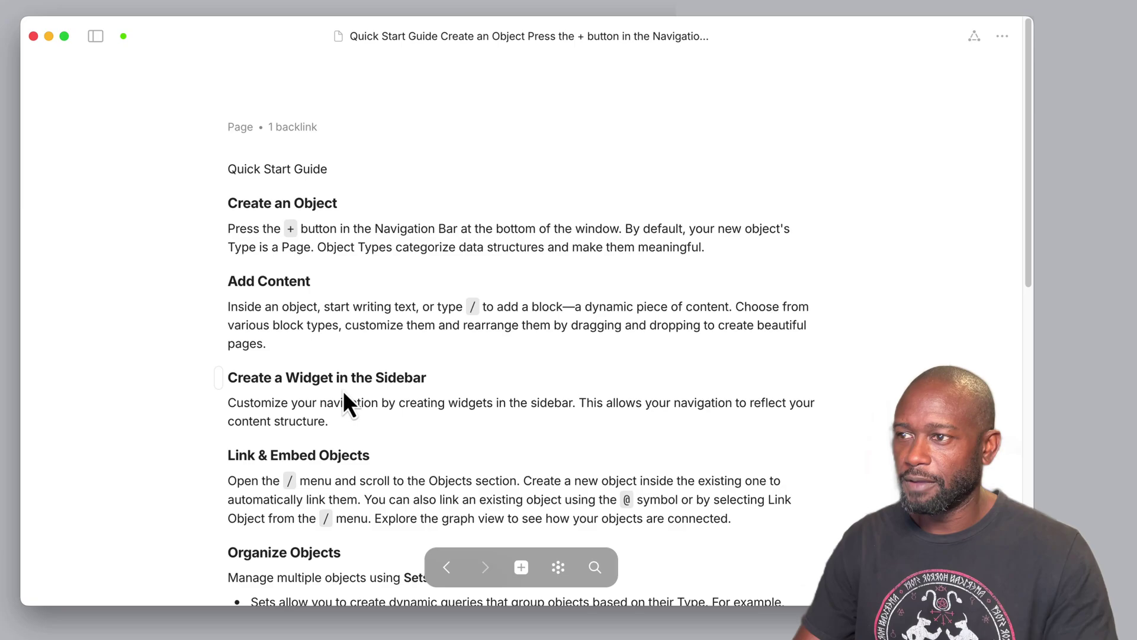
{"action": "scroll", "coordinate": [414, 297], "scroll_direction": "down", "scroll_amount": 3}
{"action": "scroll", "coordinate": [439, 337], "scroll_direction": "up", "scroll_amount": 3}
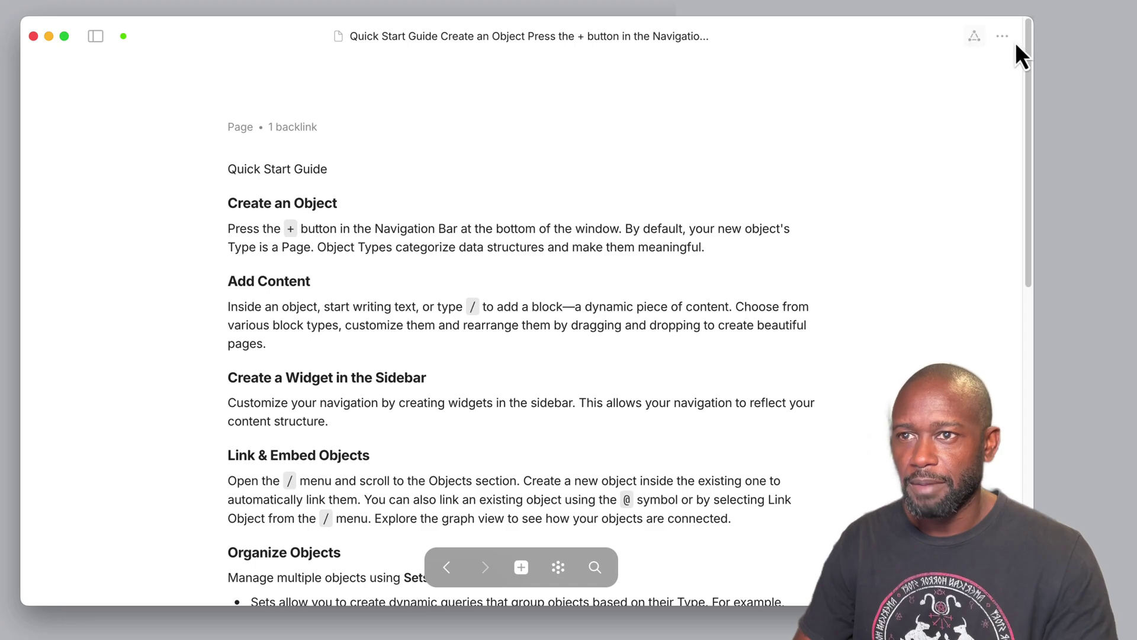
Step: Review the page's relations and those available to add, and mark Last modified by as a featured relation
{"action": "left_click", "coordinate": [977, 38]}
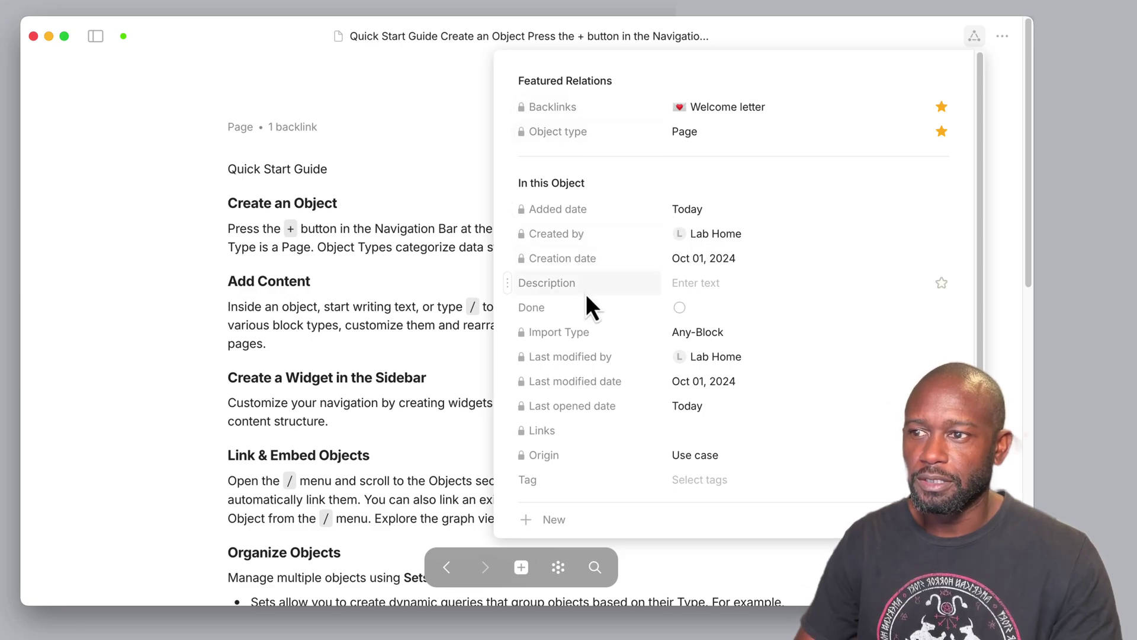
{"action": "scroll", "coordinate": [717, 309], "scroll_direction": "down", "scroll_amount": 4}
{"action": "scroll", "coordinate": [699, 303], "scroll_direction": "up", "scroll_amount": 4}
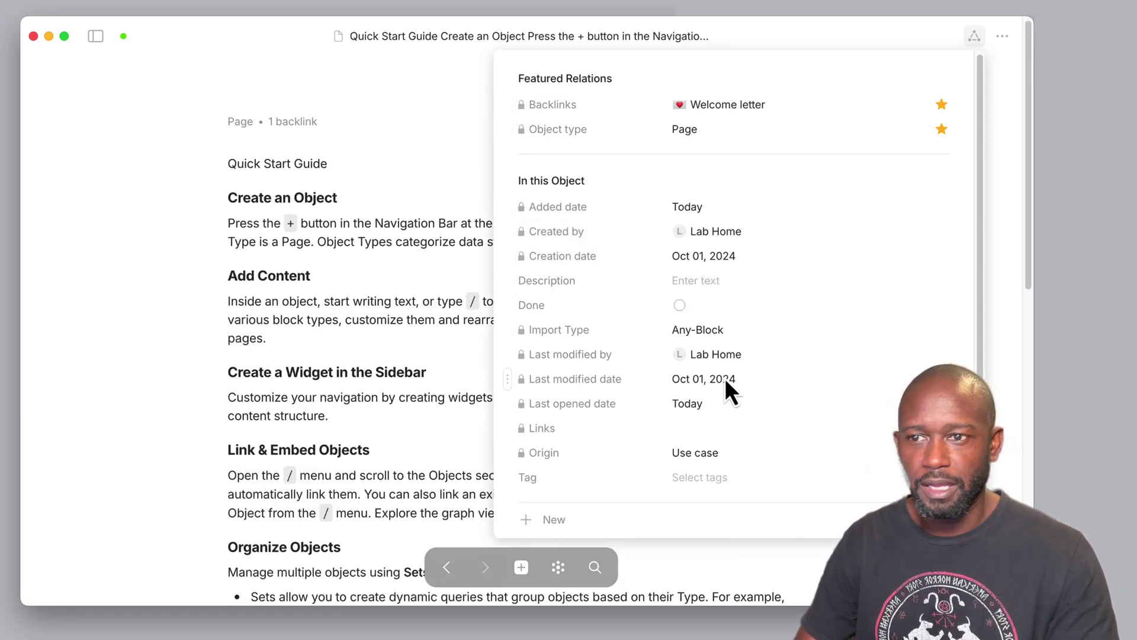
{"action": "left_click", "coordinate": [552, 520]}
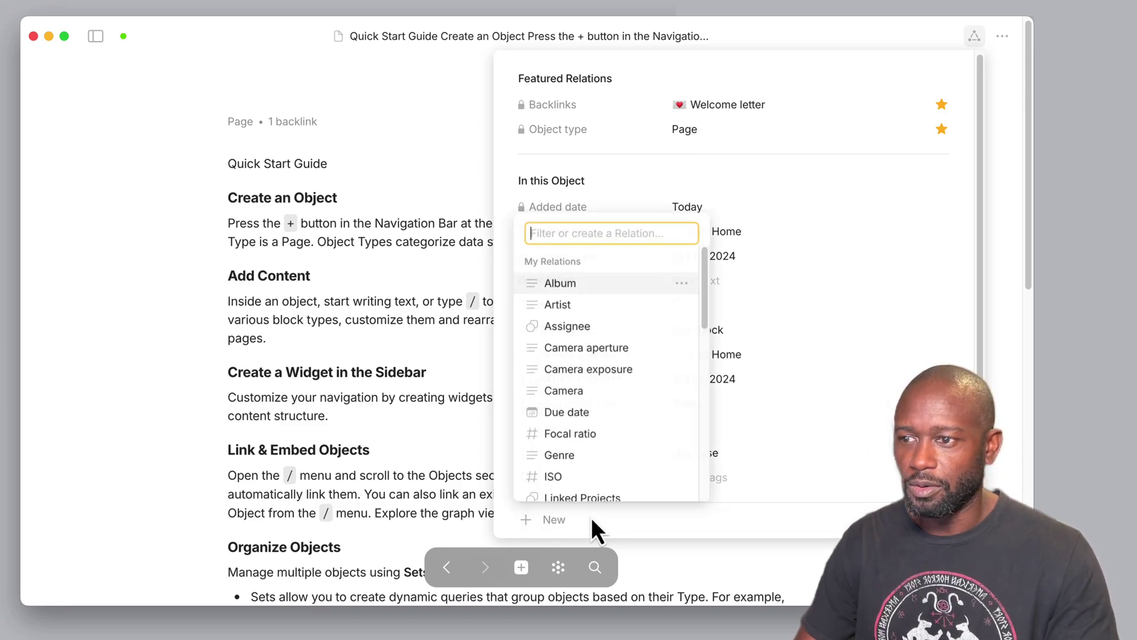
{"action": "left_click", "coordinate": [584, 162]}
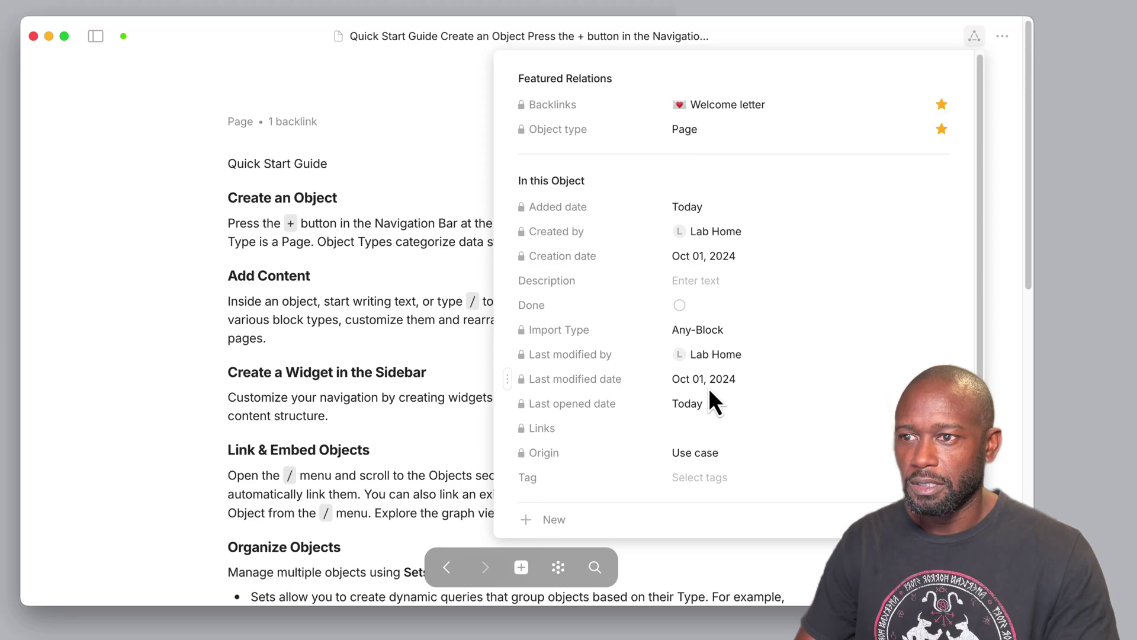
{"action": "left_click", "coordinate": [942, 355]}
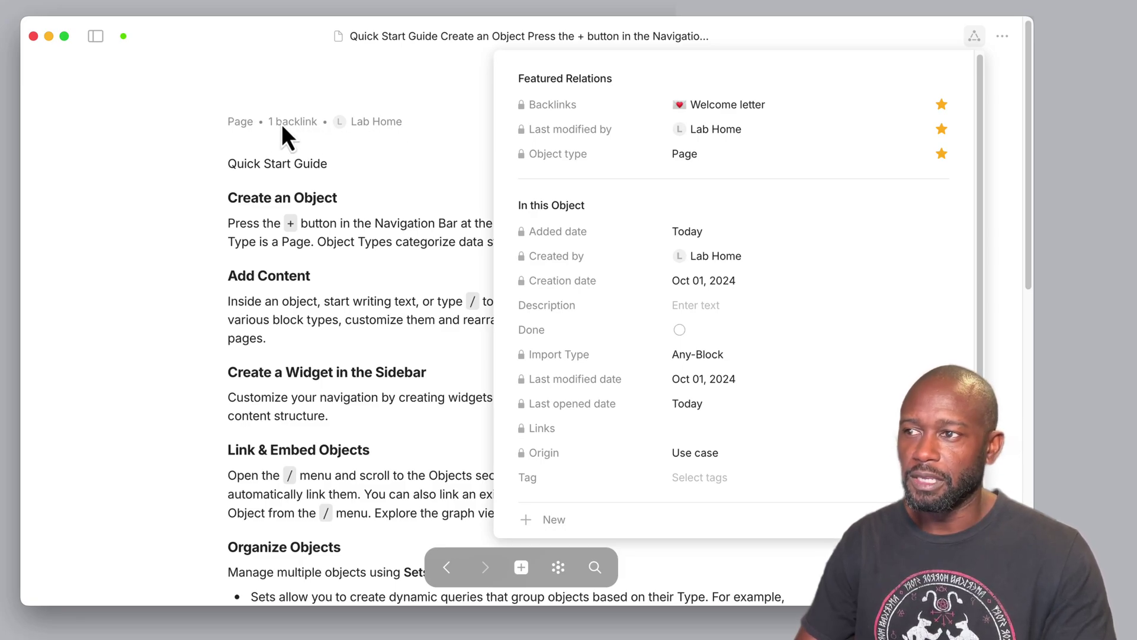
{"action": "left_click", "coordinate": [419, 229]}
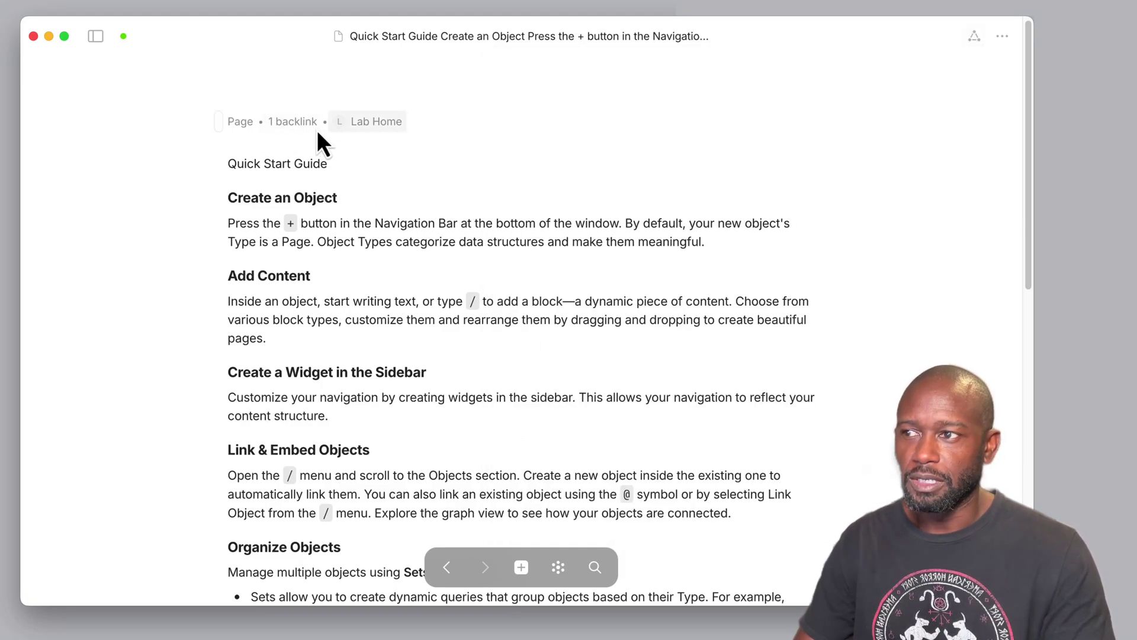
Step: Check the actions available for the page and open its Version History
{"action": "left_click", "coordinate": [1004, 39]}
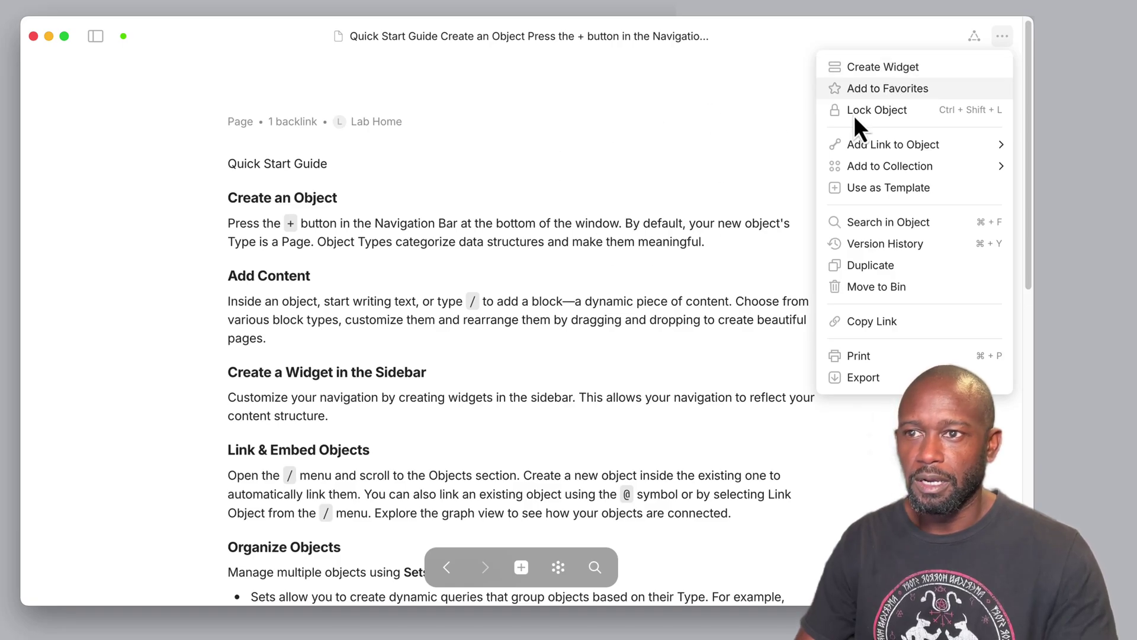
{"action": "mouse_move", "coordinate": [952, 154]}
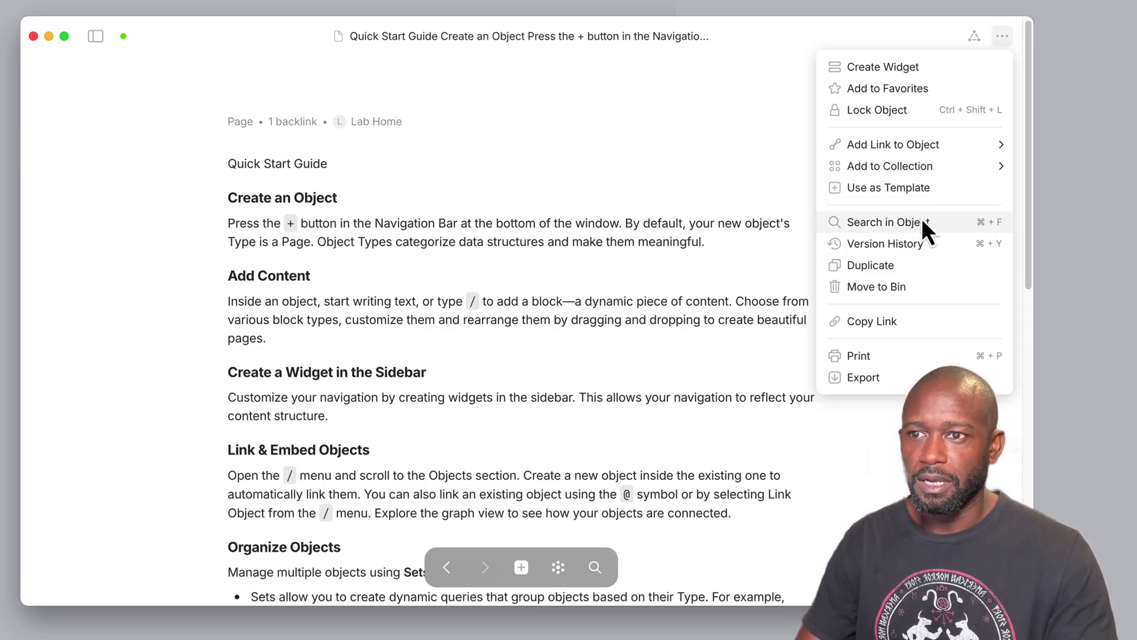
{"action": "left_click", "coordinate": [911, 243]}
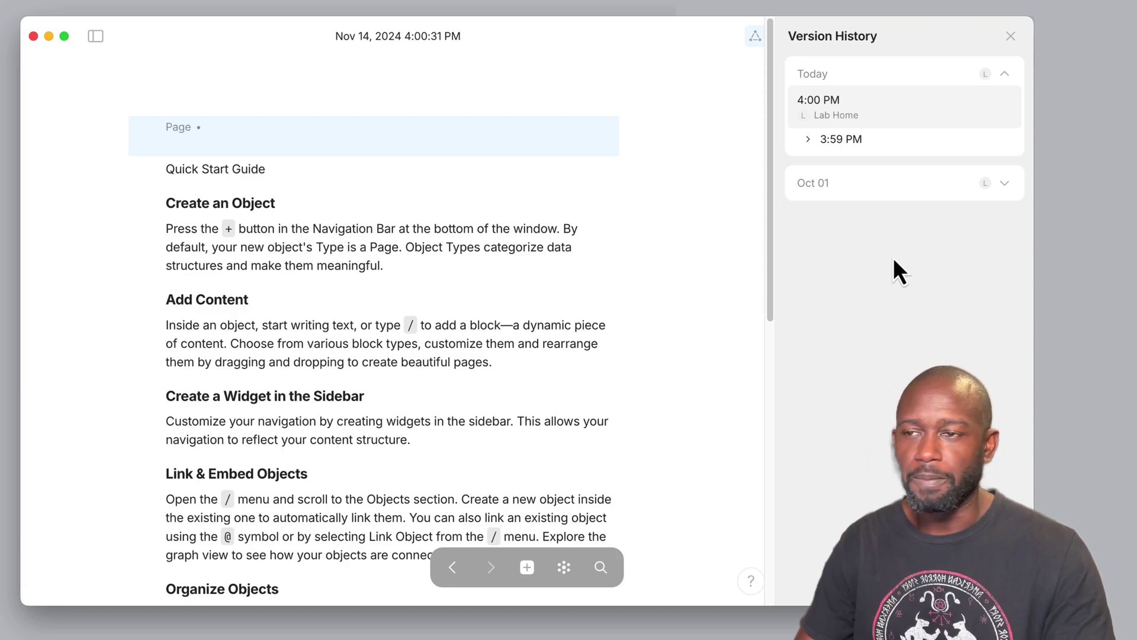
Step: Expand the Oct 01 entries in the version history, and check the page's PDF export format and page size options
{"action": "left_click", "coordinate": [997, 188]}
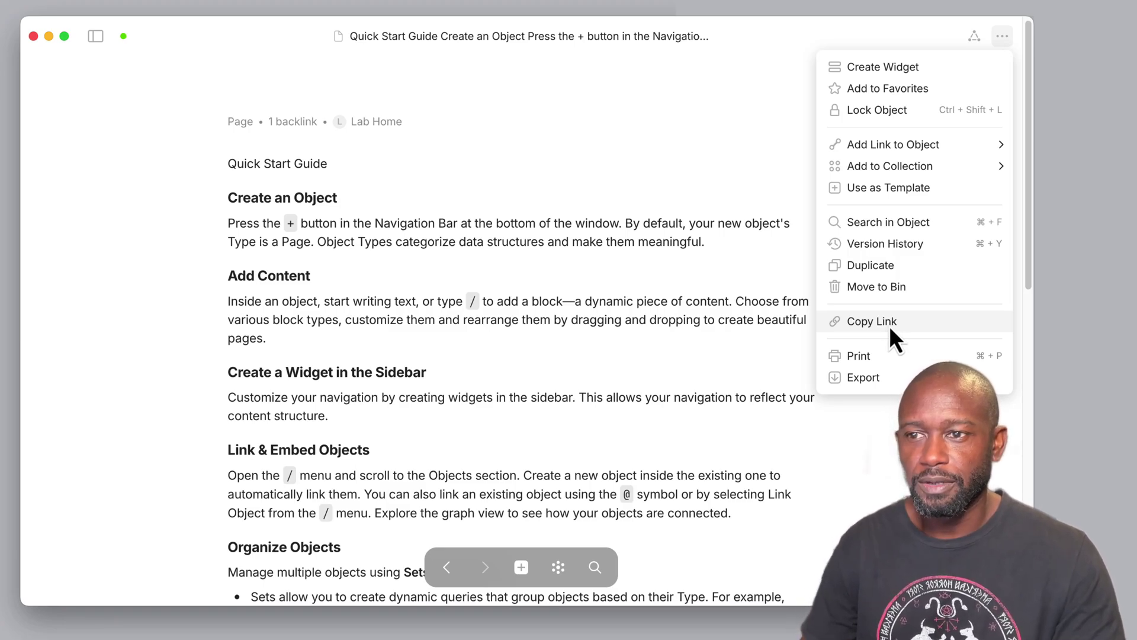
{"action": "left_click", "coordinate": [876, 374]}
{"action": "left_click", "coordinate": [722, 233]}
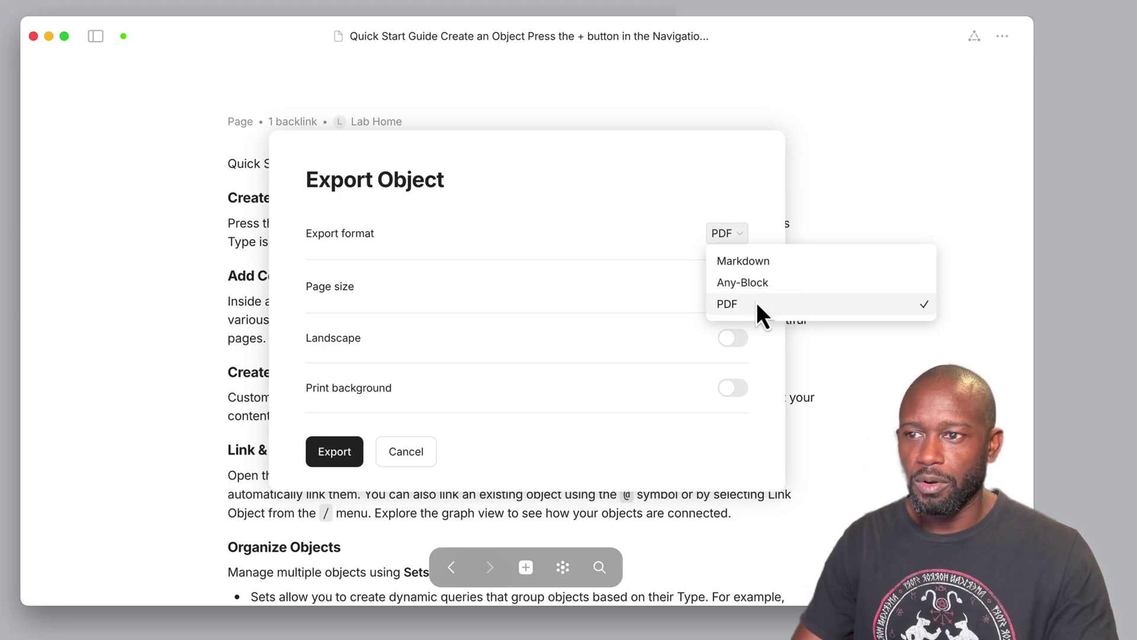
{"action": "left_click", "coordinate": [664, 266]}
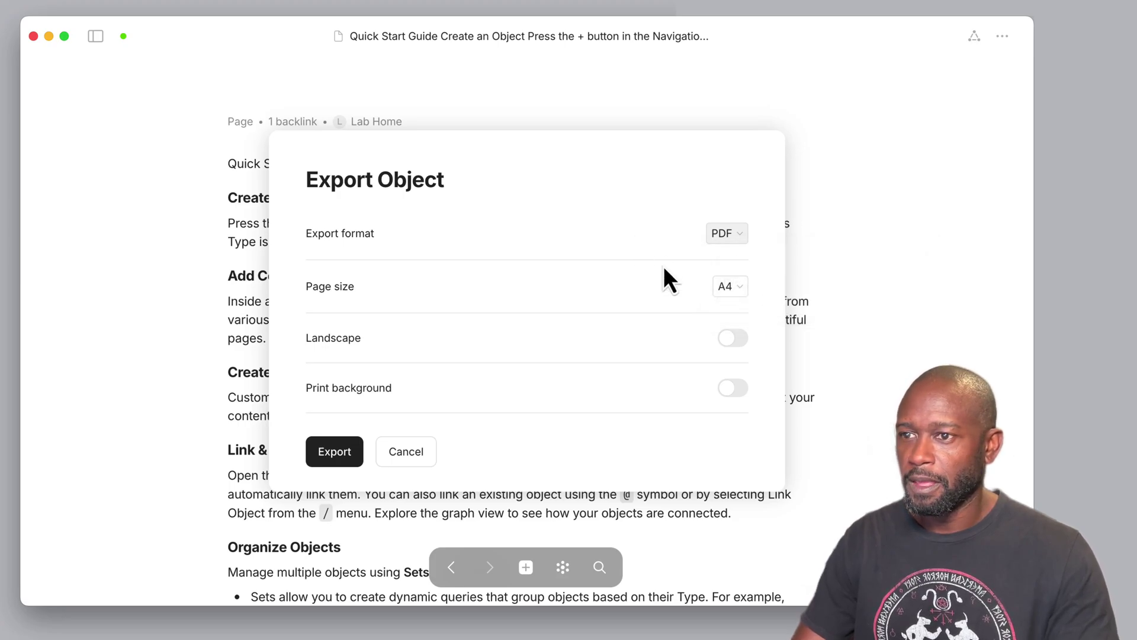
{"action": "left_click", "coordinate": [731, 288]}
{"action": "left_click", "coordinate": [631, 320]}
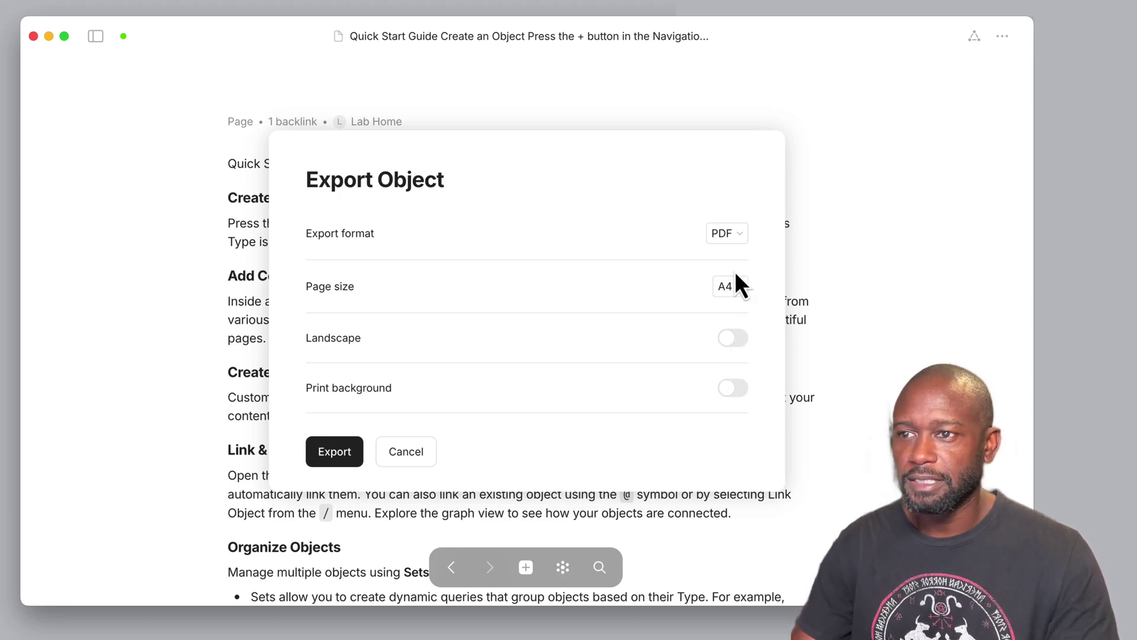
Step: Review the Markdown and Any-Block export options, including the JSON file format, and cancel the export
{"action": "left_click", "coordinate": [733, 236]}
{"action": "left_click", "coordinate": [747, 262]}
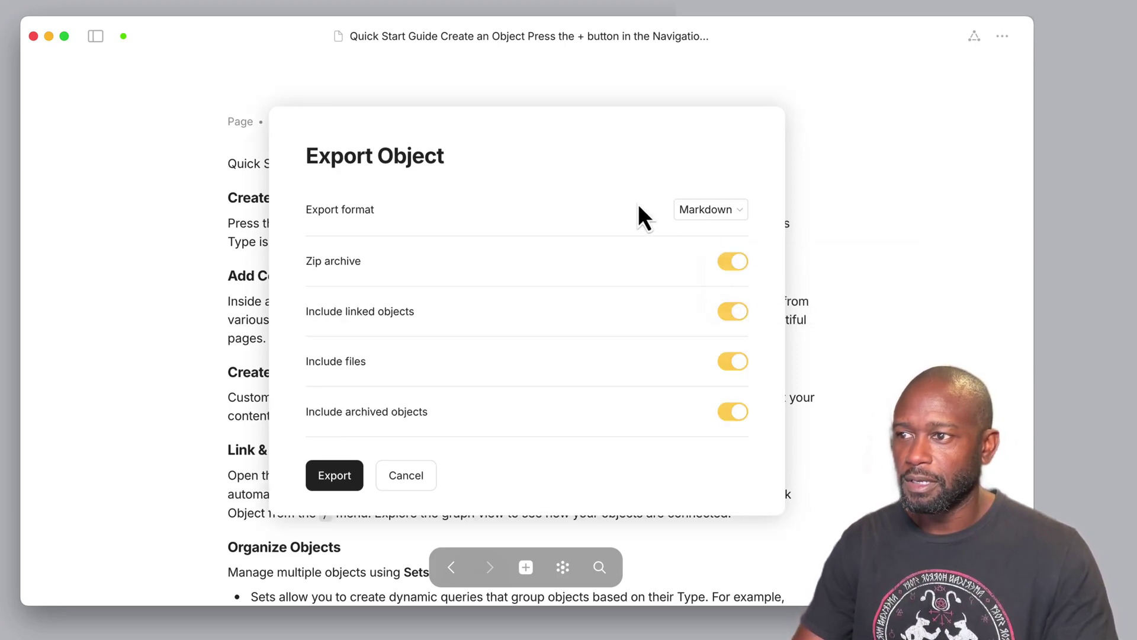
{"action": "left_click", "coordinate": [732, 209]}
{"action": "left_click", "coordinate": [721, 257]}
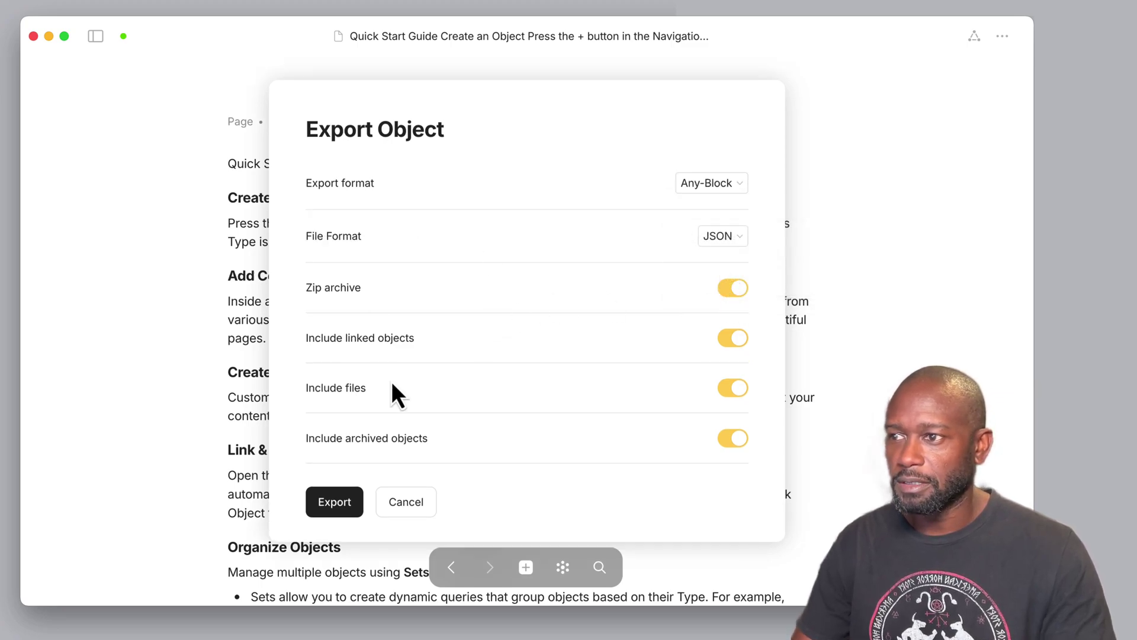
{"action": "left_click", "coordinate": [719, 237]}
{"action": "left_click", "coordinate": [730, 263]}
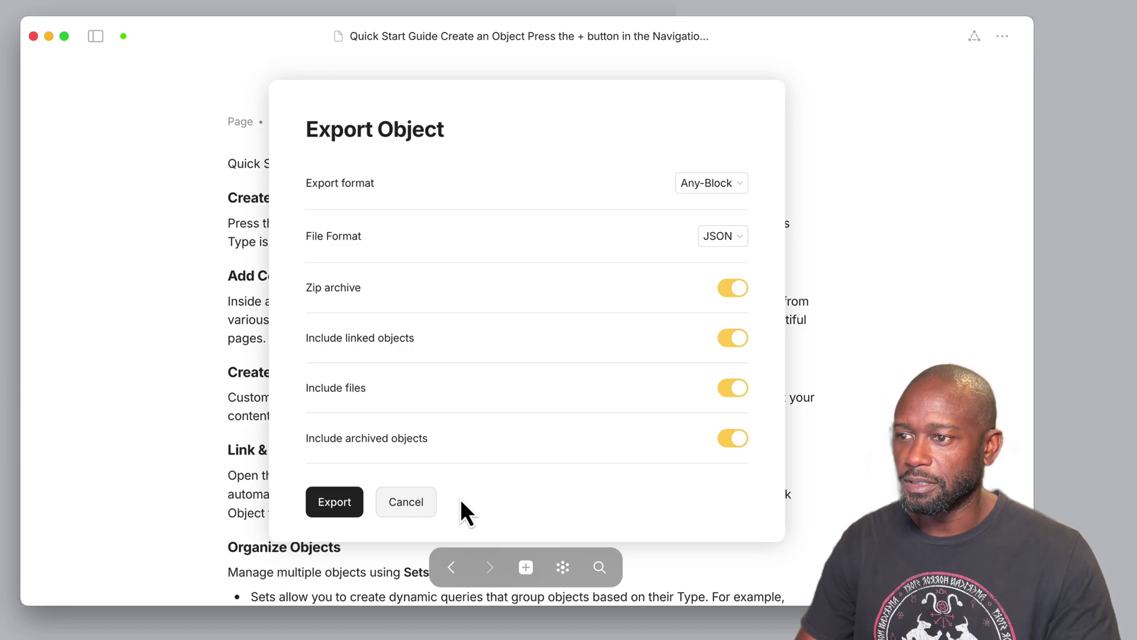
{"action": "left_click", "coordinate": [406, 502]}
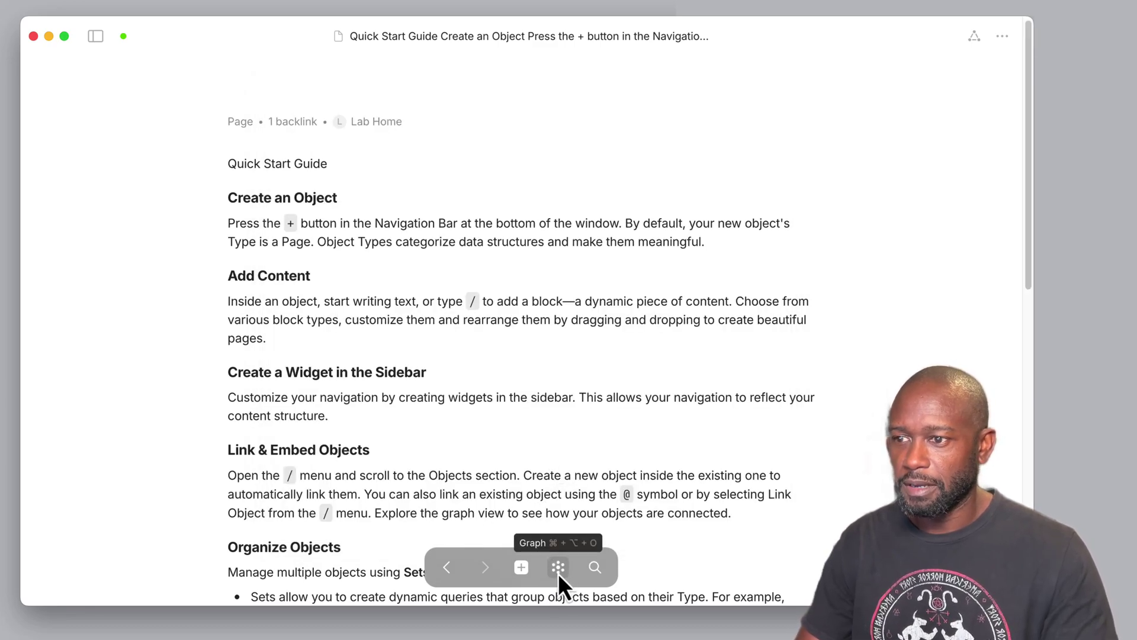
Step: Open the graph of the page's connections and check its display settings and search
{"action": "left_click", "coordinate": [559, 569]}
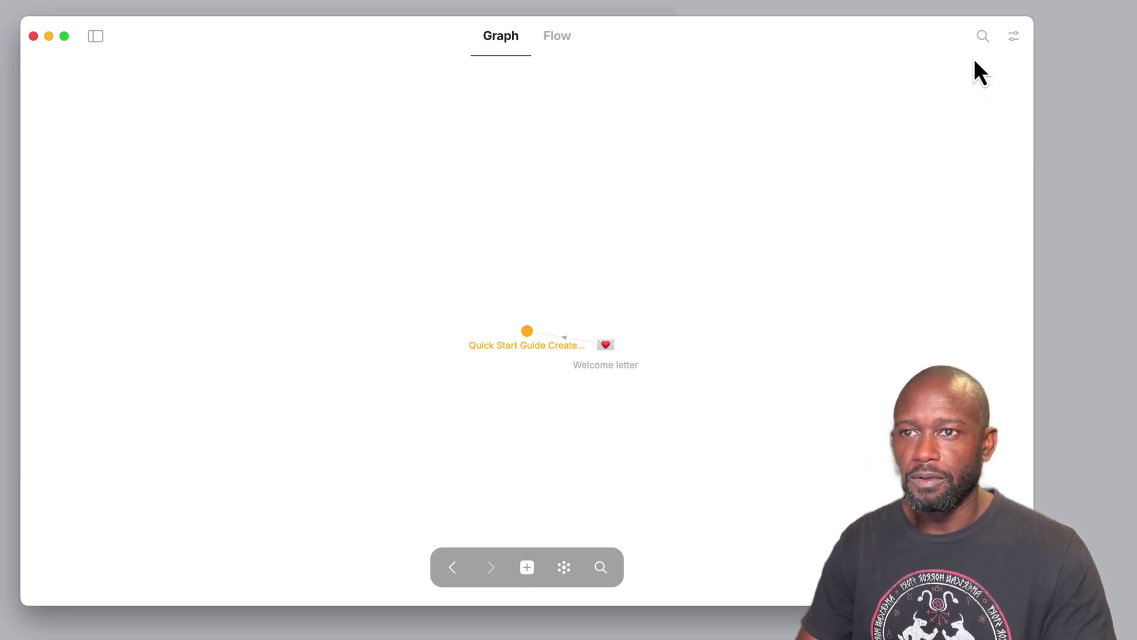
{"action": "left_click", "coordinate": [1015, 37]}
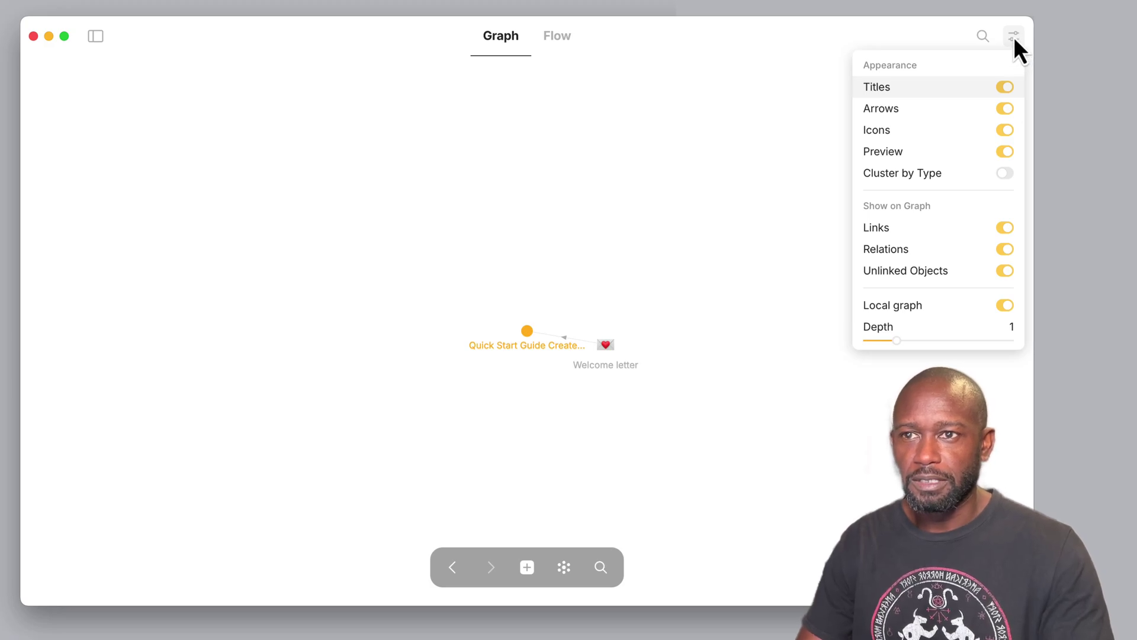
{"action": "left_click", "coordinate": [998, 41]}
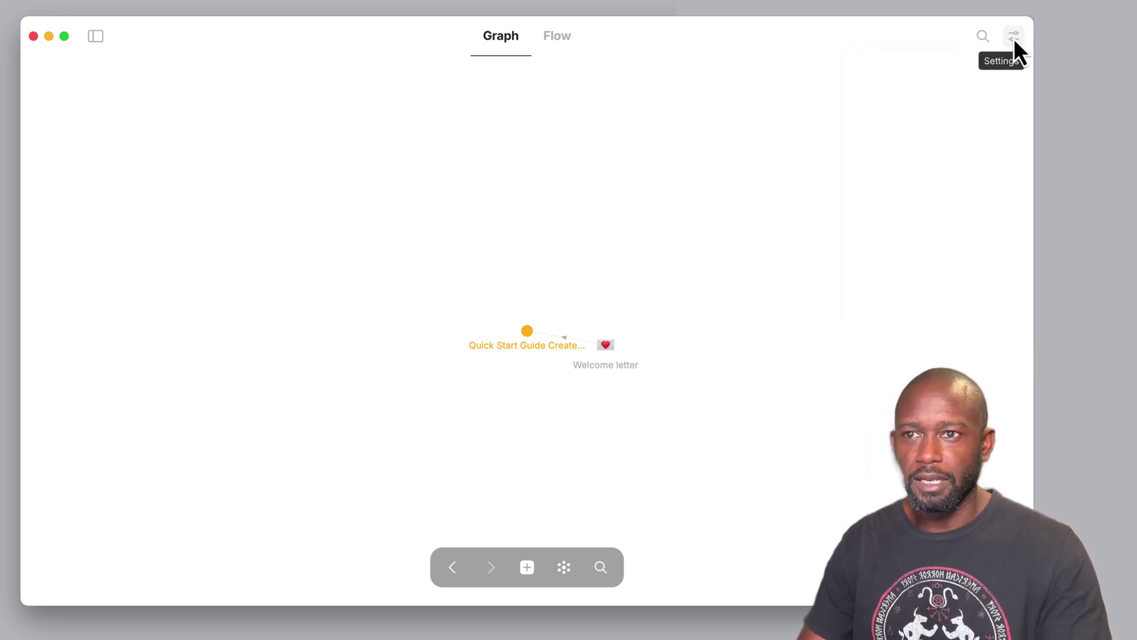
{"action": "left_click", "coordinate": [1014, 38]}
{"action": "left_click", "coordinate": [982, 33]}
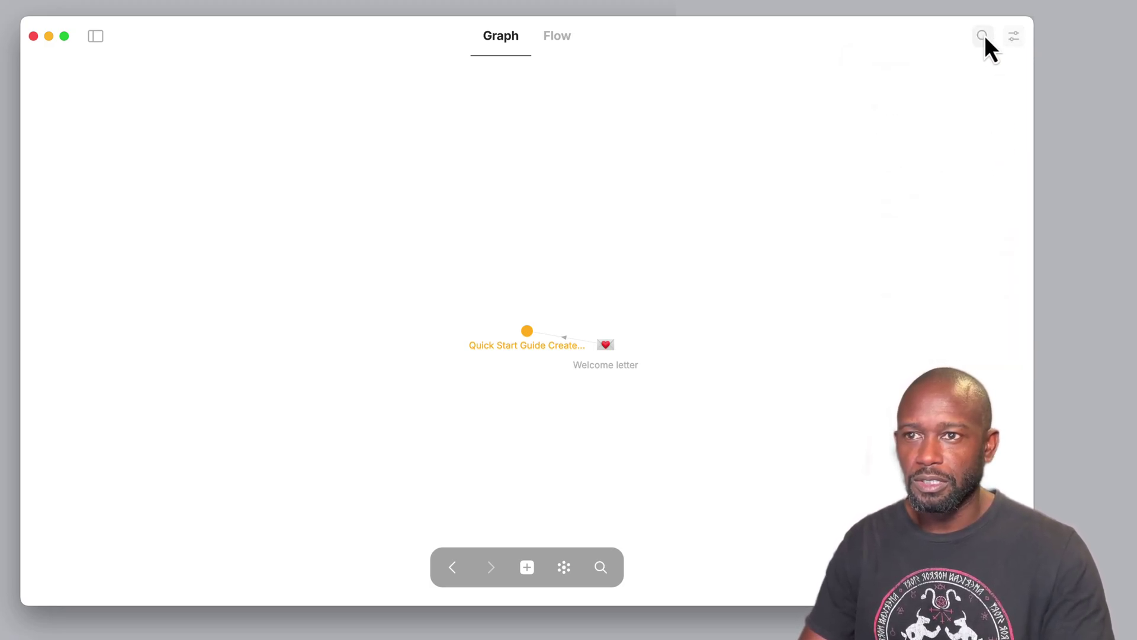
{"action": "left_click", "coordinate": [983, 34]}
Step: Toggle the graph's titles off and on again, and set the local graph depth to 5
{"action": "left_click", "coordinate": [1023, 45]}
{"action": "left_click", "coordinate": [1017, 39]}
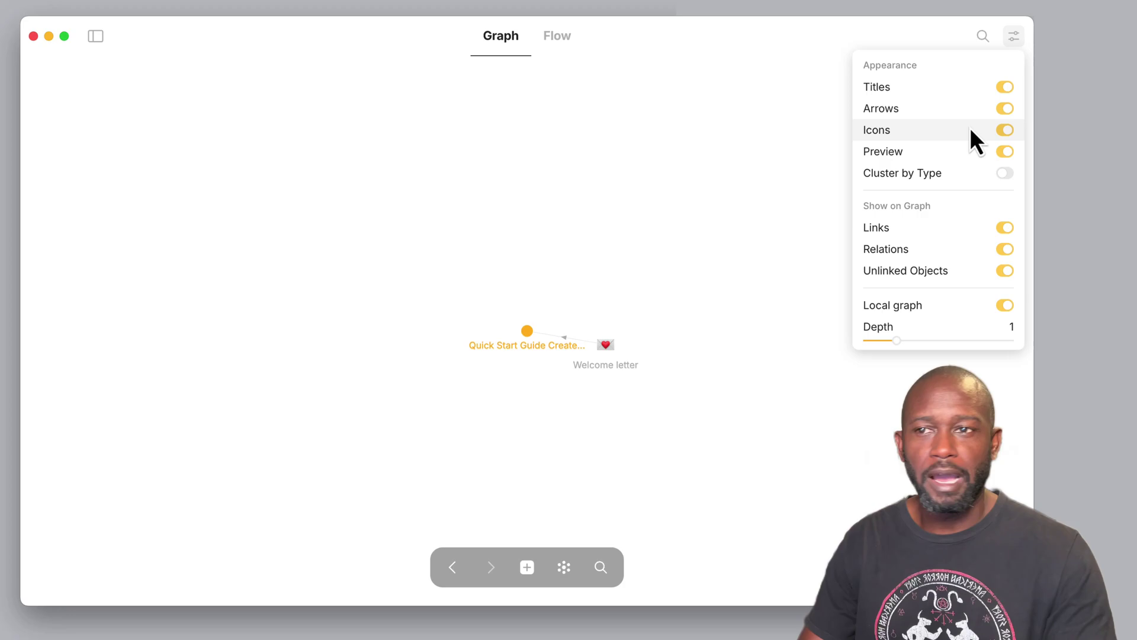
{"action": "left_click", "coordinate": [1006, 87]}
{"action": "left_click", "coordinate": [1007, 87]}
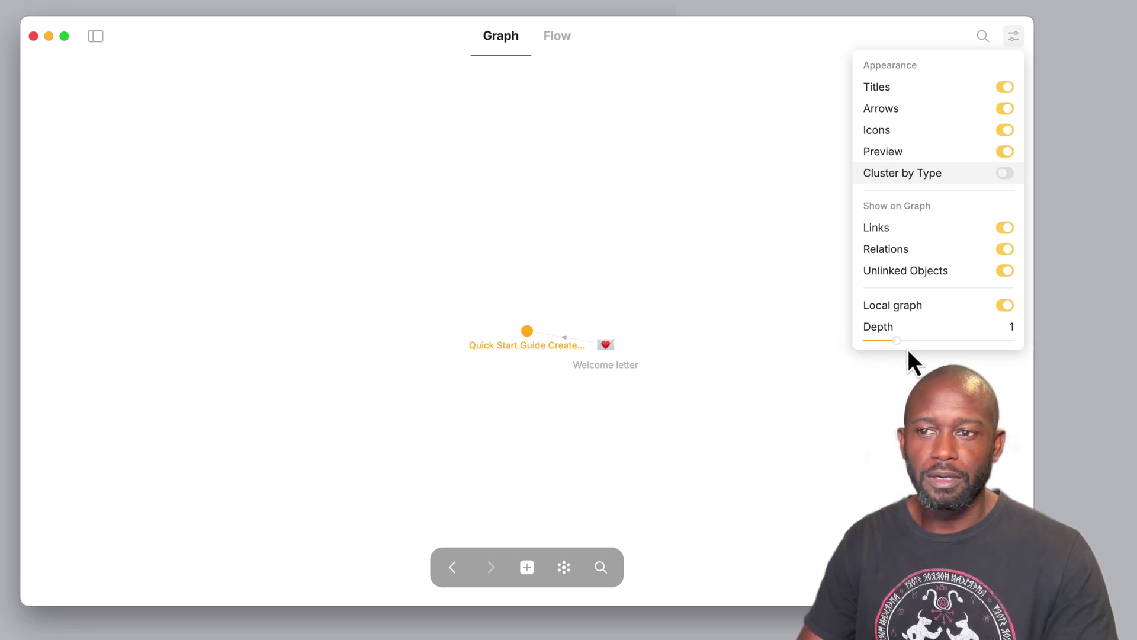
{"action": "left_click_drag", "start_coordinate": [888, 342], "coordinate": [1022, 349]}
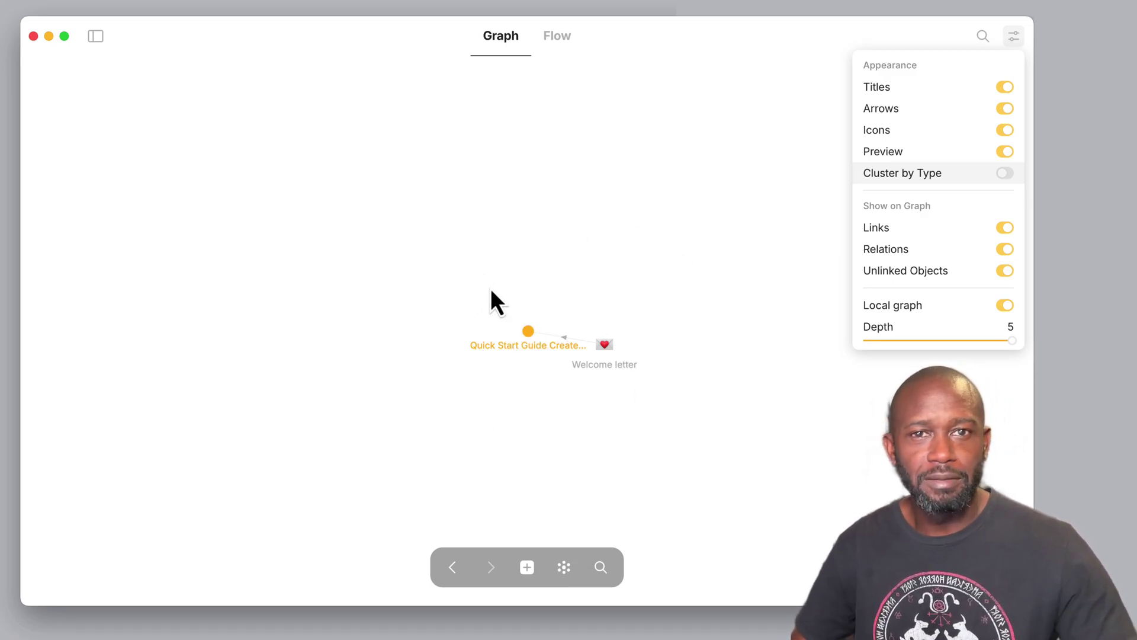
{"action": "left_click", "coordinate": [647, 308]}
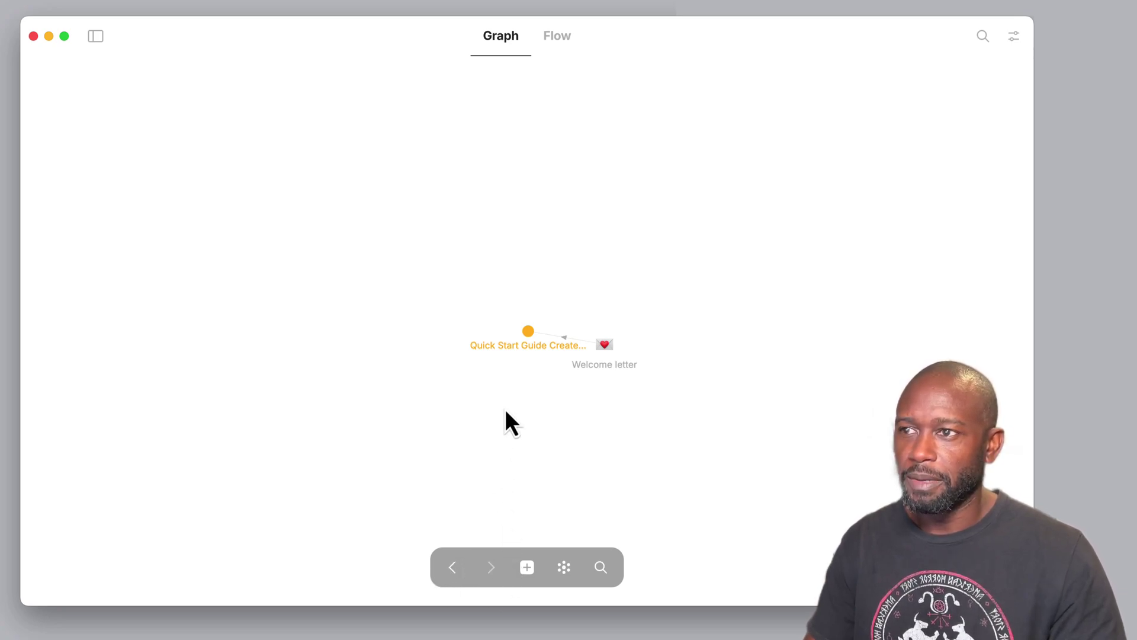
Step: Leave the graph, create a new untitled page and change its type from Page to Task
{"action": "left_click", "coordinate": [455, 567]}
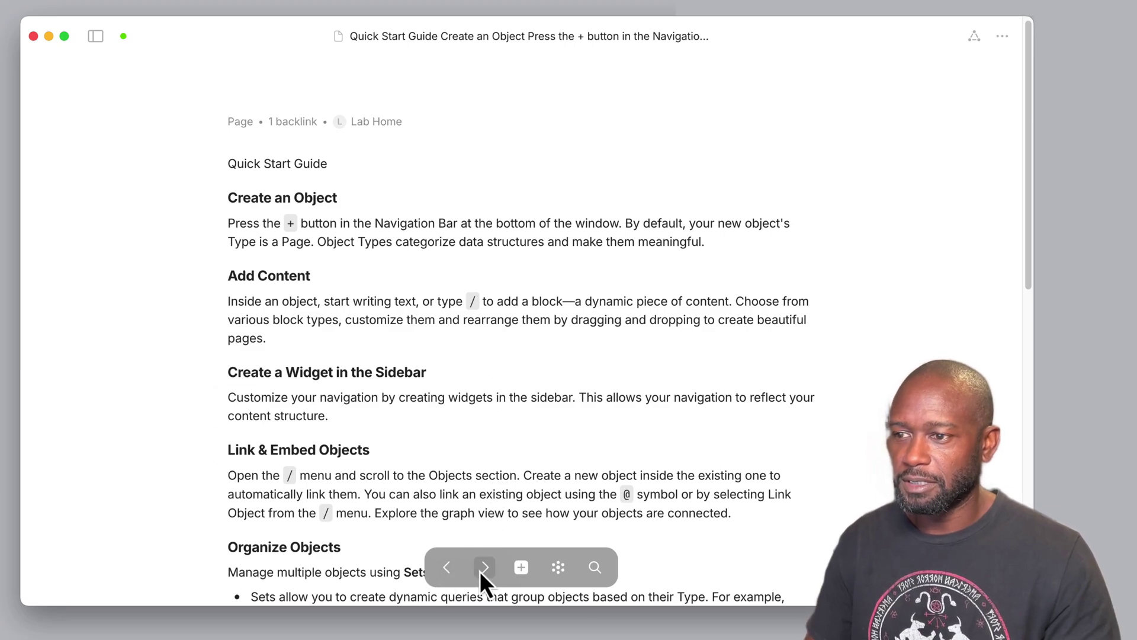
{"action": "left_click", "coordinate": [522, 568]}
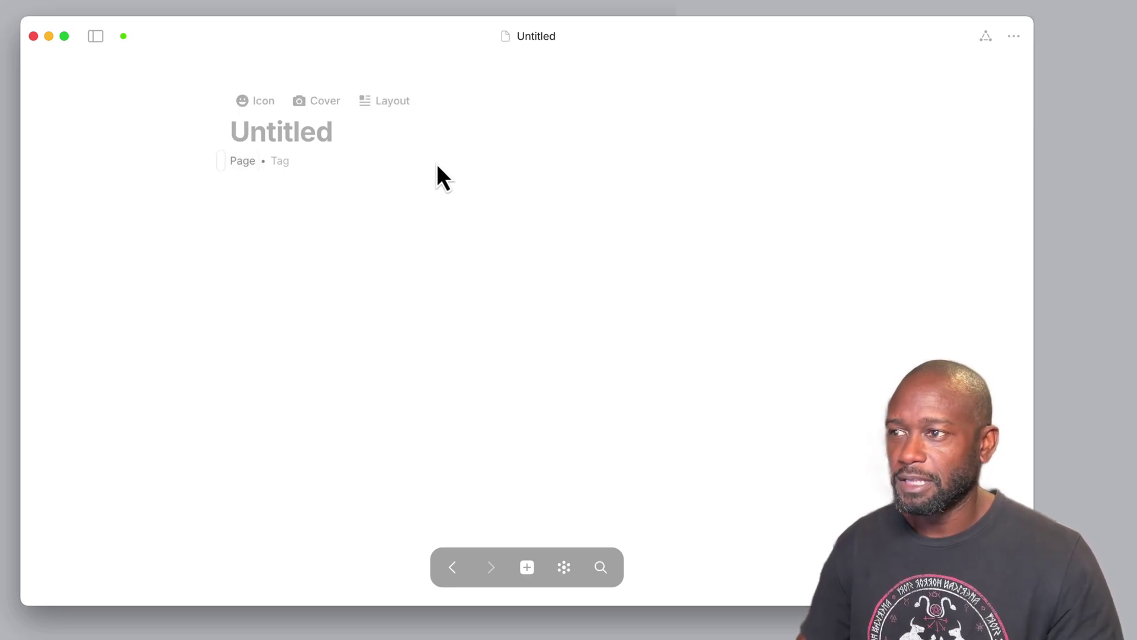
{"action": "left_click", "coordinate": [258, 165]}
{"action": "left_click", "coordinate": [223, 180]}
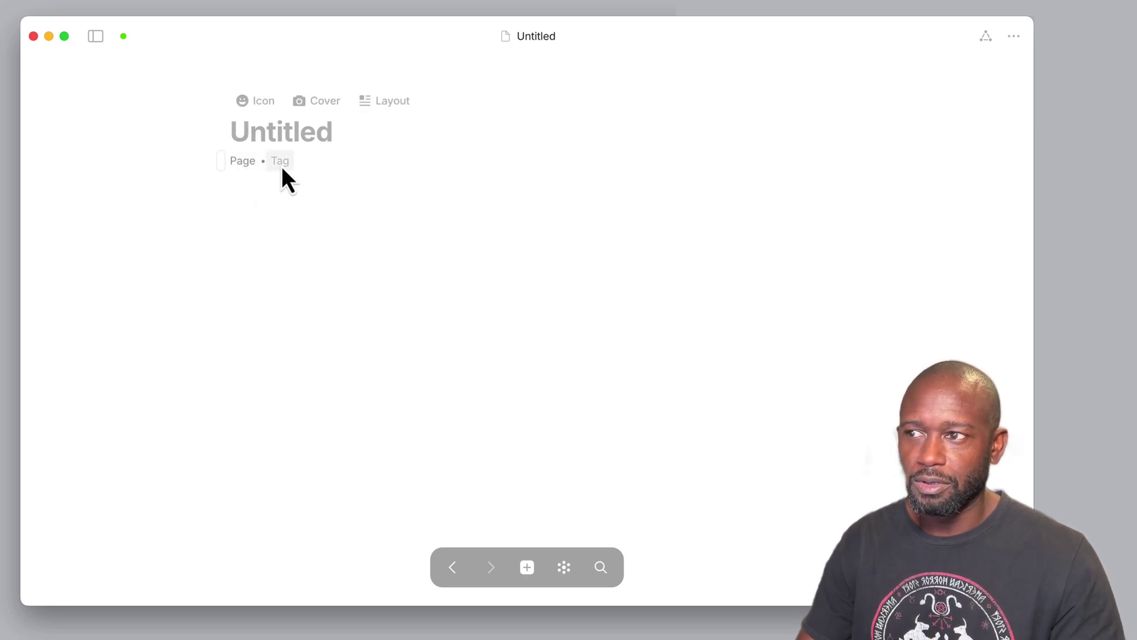
{"action": "left_click", "coordinate": [251, 163]}
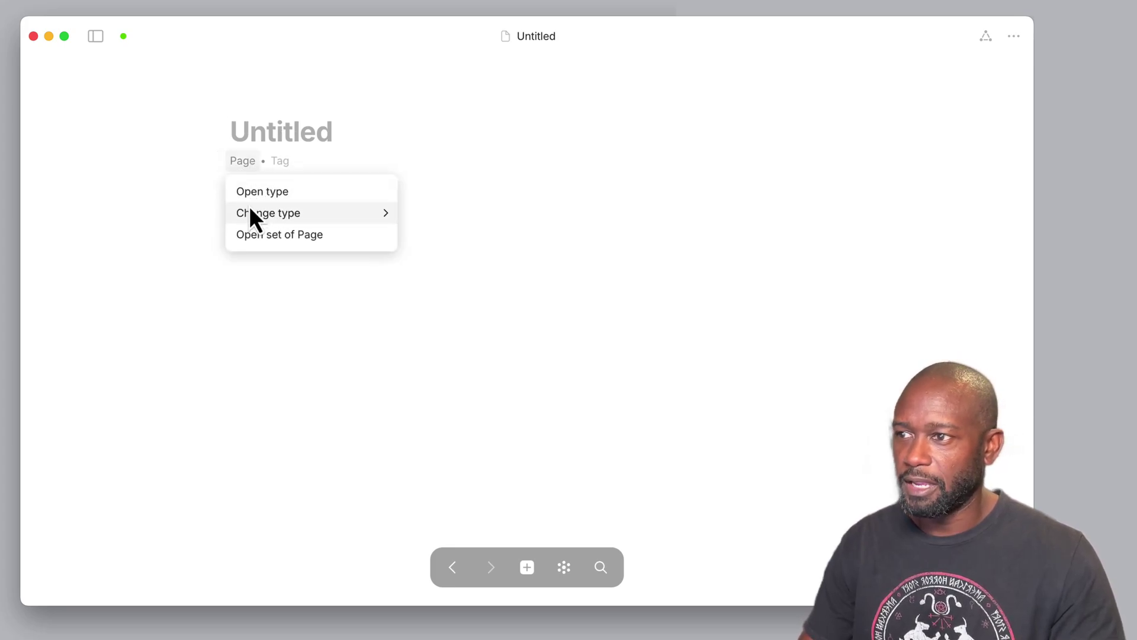
{"action": "mouse_move", "coordinate": [266, 212]}
{"action": "left_click", "coordinate": [445, 205]}
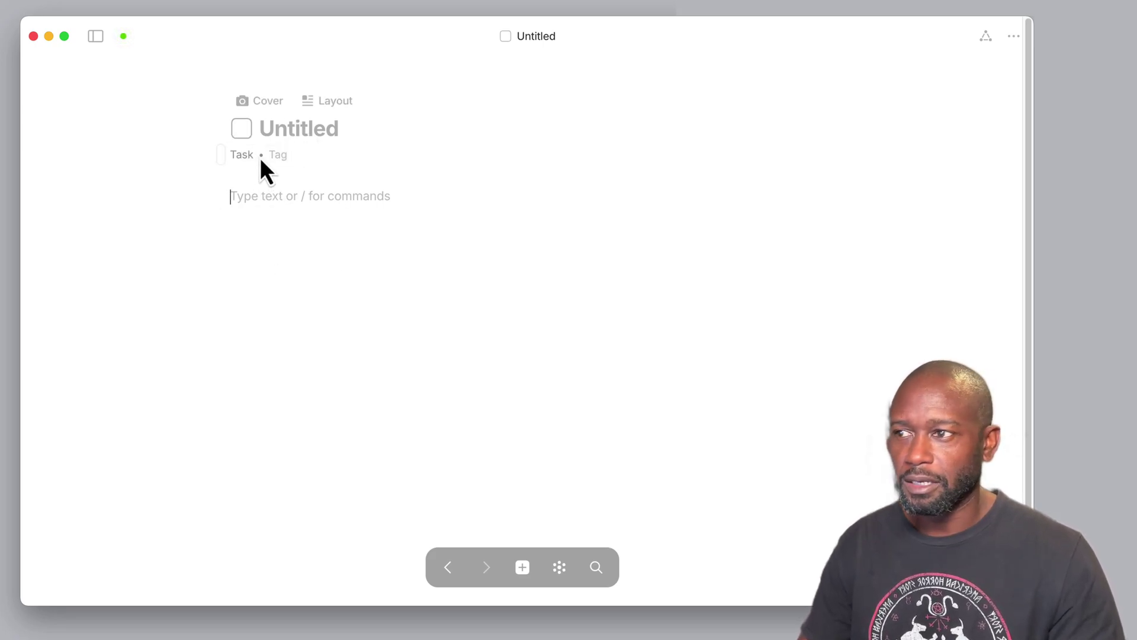
Step: View the set of all Task objects and return to the untitled task
{"action": "left_click", "coordinate": [243, 157]}
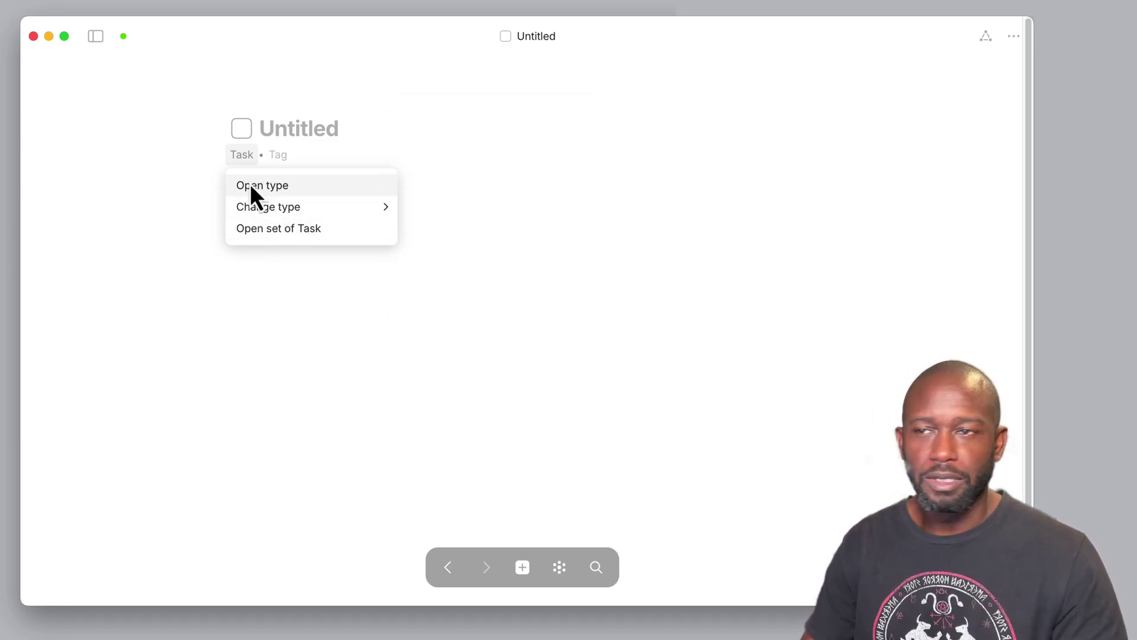
{"action": "mouse_move", "coordinate": [252, 215]}
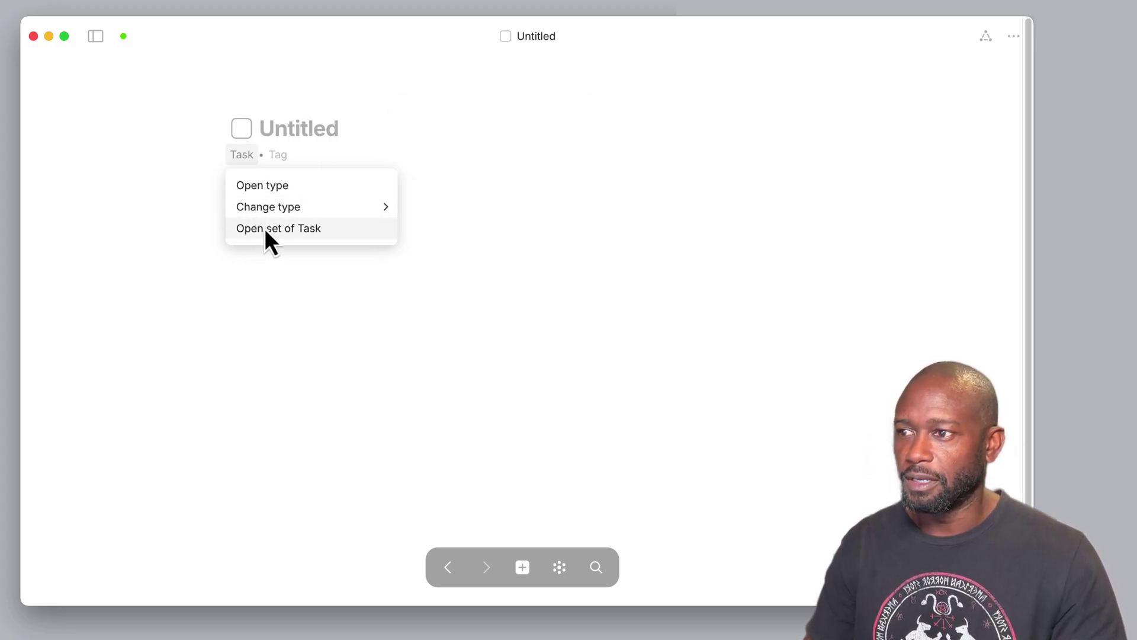
{"action": "left_click", "coordinate": [264, 229]}
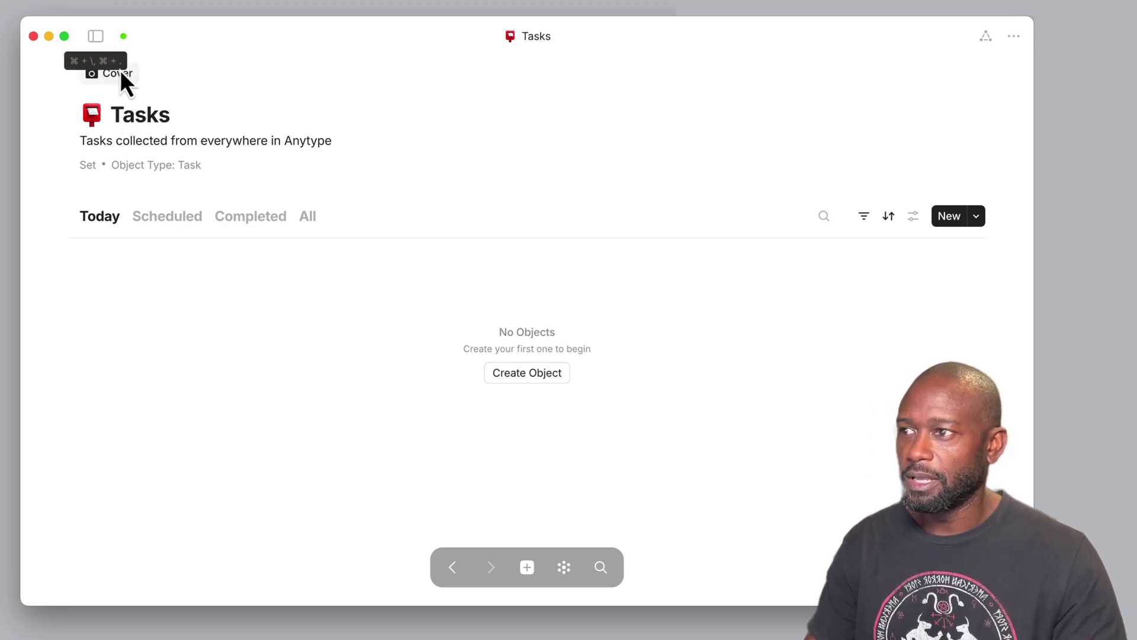
{"action": "left_click", "coordinate": [453, 567]}
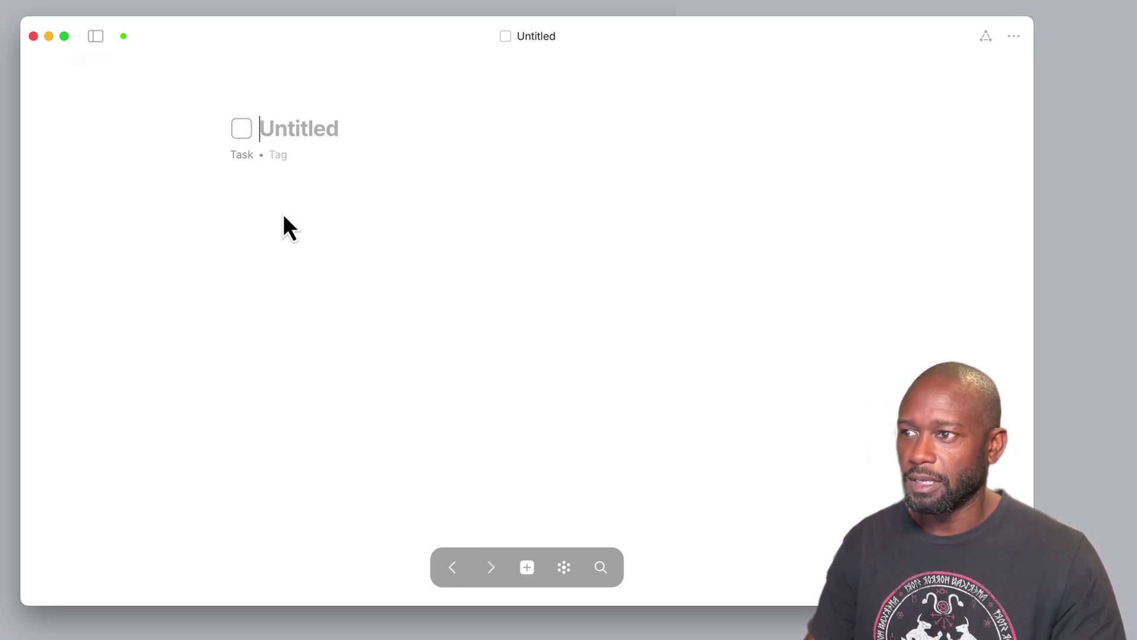
Step: Look over the other types available for the task, and inspect the Today view's settings in the Tasks set
{"action": "left_click", "coordinate": [243, 155]}
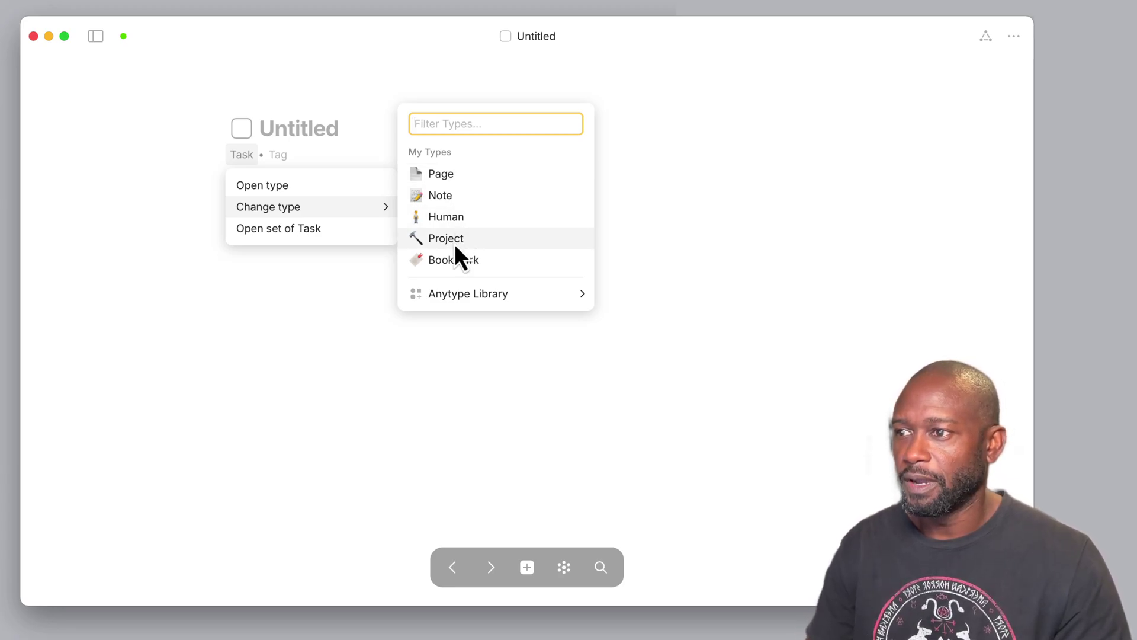
{"action": "left_click", "coordinate": [302, 229]}
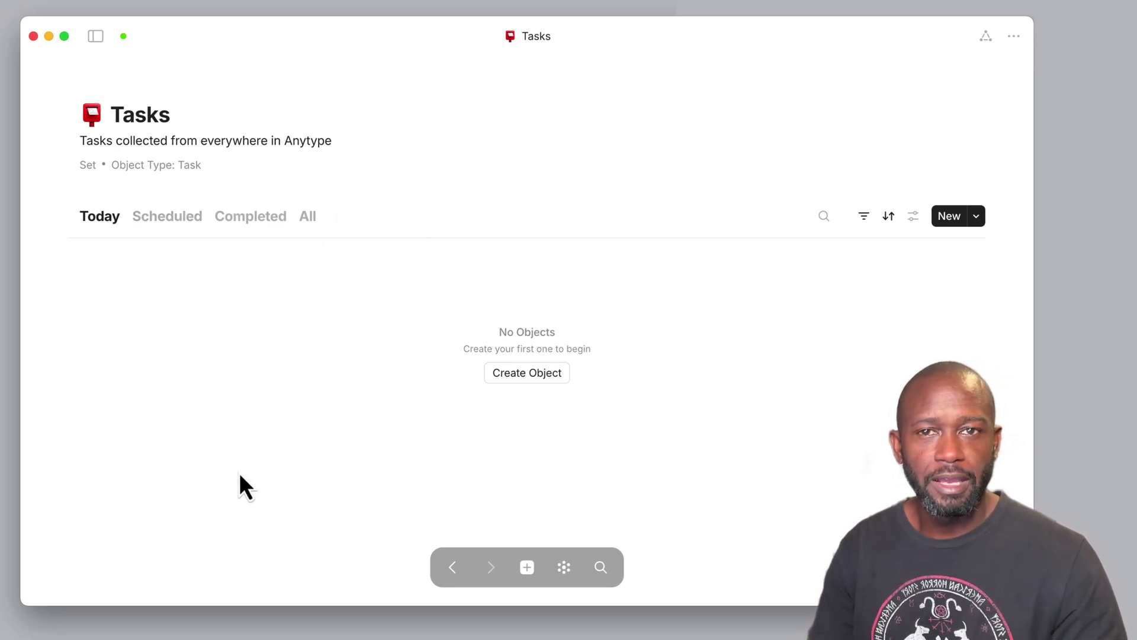
{"action": "left_click", "coordinate": [914, 217]}
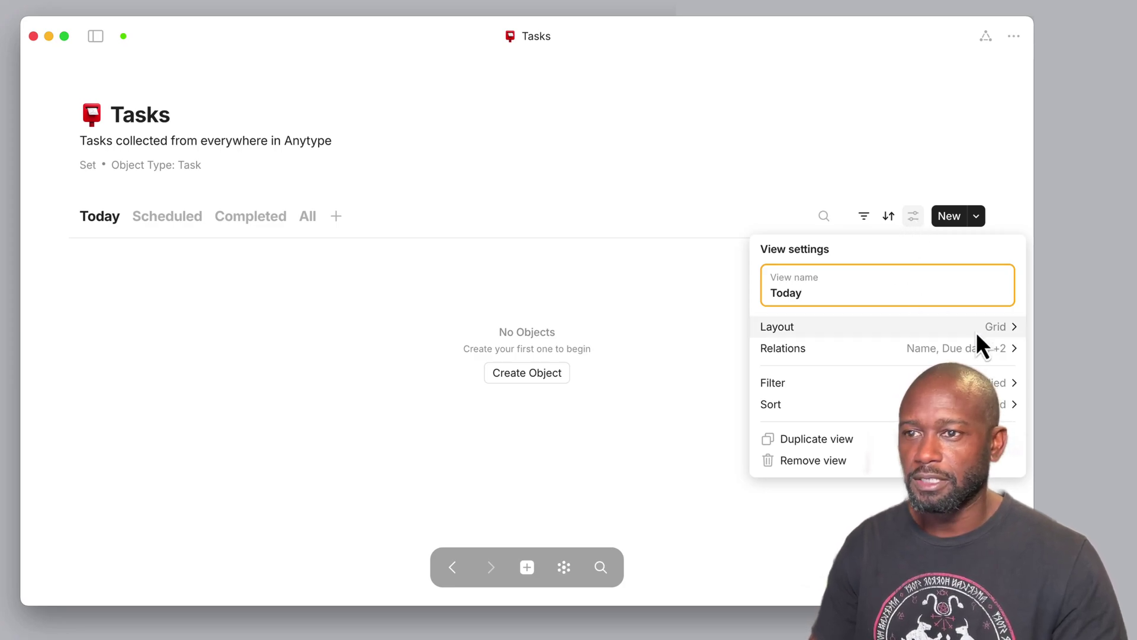
{"action": "left_click", "coordinate": [696, 259]}
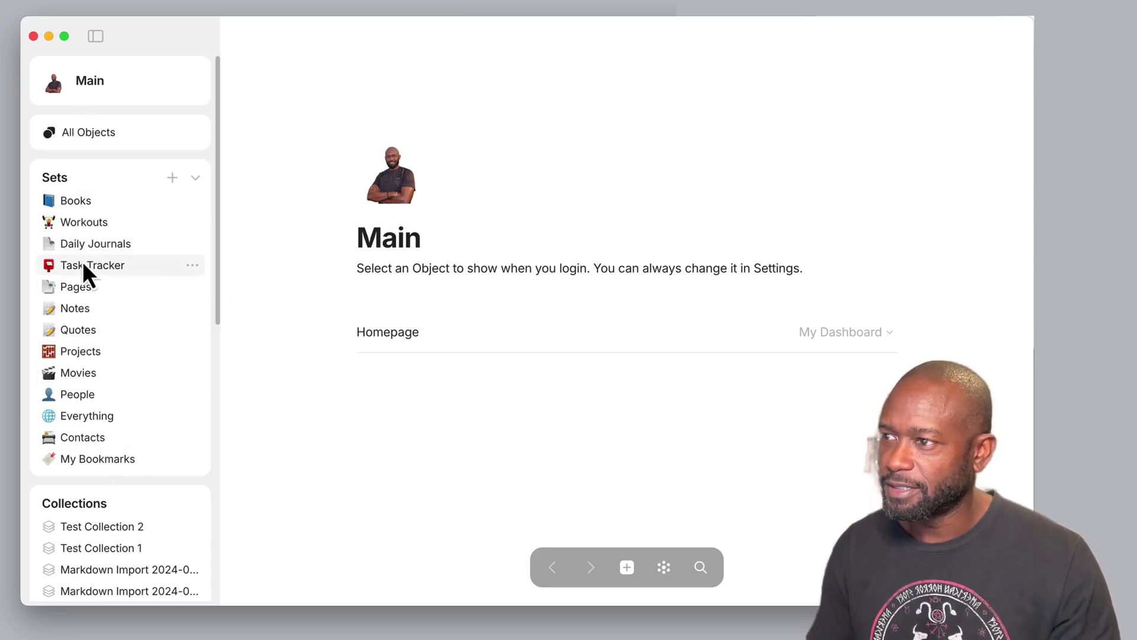
Step: Look through the sidebar widgets of the Main space and collapse the Sets widget
{"action": "scroll", "coordinate": [127, 400], "scroll_direction": "down", "scroll_amount": 2}
{"action": "scroll", "coordinate": [128, 421], "scroll_direction": "down", "scroll_amount": 10}
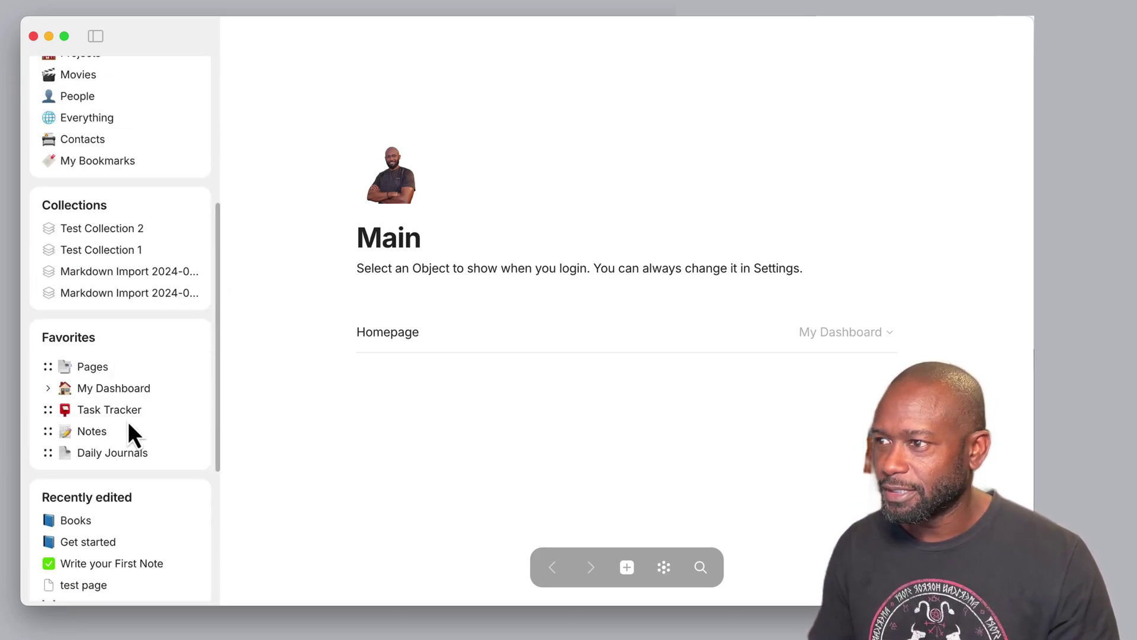
{"action": "scroll", "coordinate": [131, 398], "scroll_direction": "down", "scroll_amount": 3}
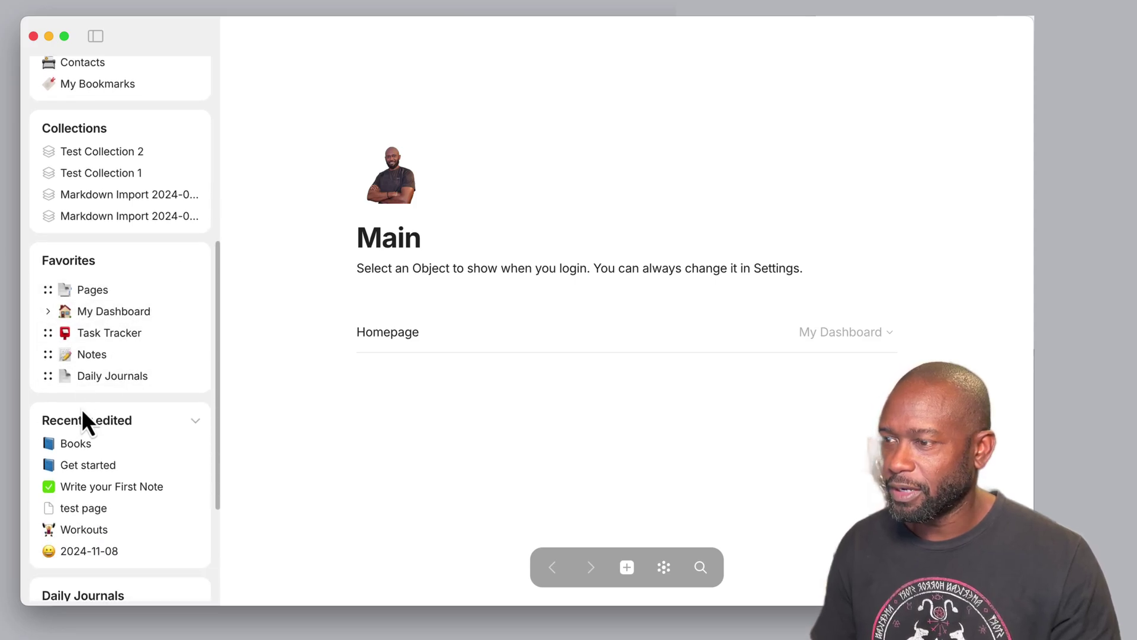
{"action": "scroll", "coordinate": [110, 460], "scroll_direction": "down", "scroll_amount": 7}
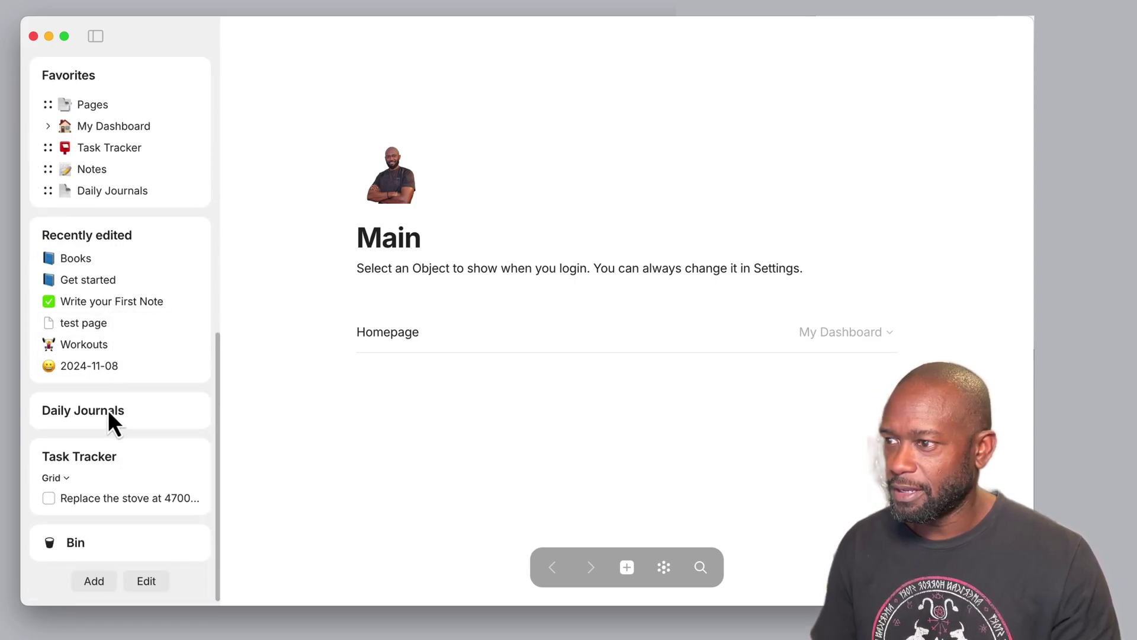
{"action": "scroll", "coordinate": [122, 464], "scroll_direction": "up", "scroll_amount": 1}
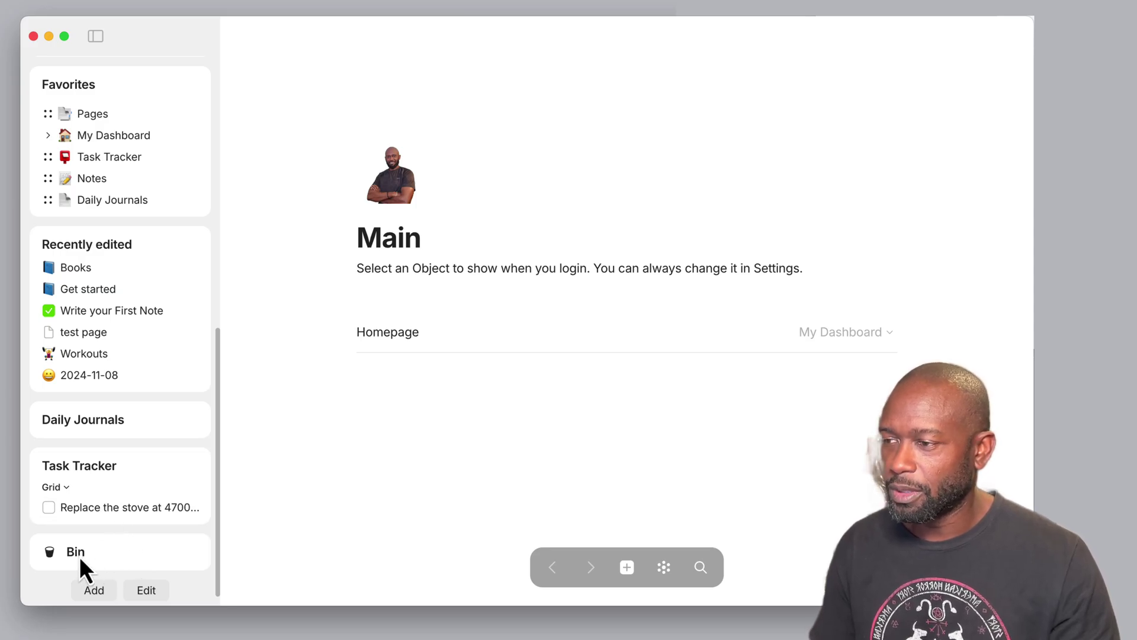
{"action": "scroll", "coordinate": [102, 419], "scroll_direction": "up", "scroll_amount": 10}
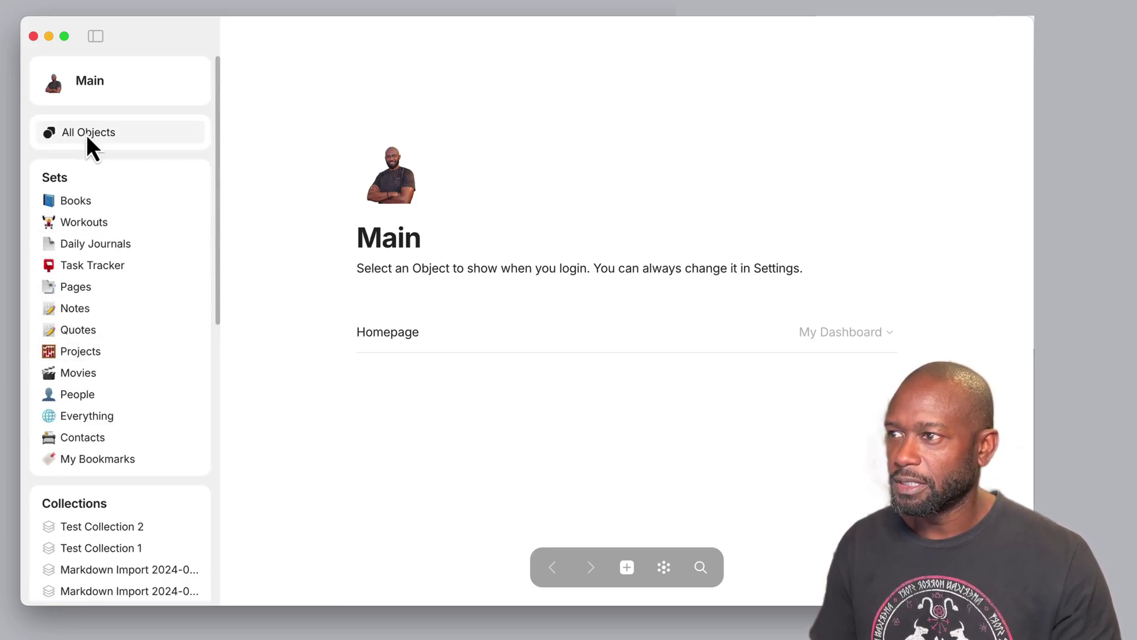
{"action": "left_click", "coordinate": [196, 179]}
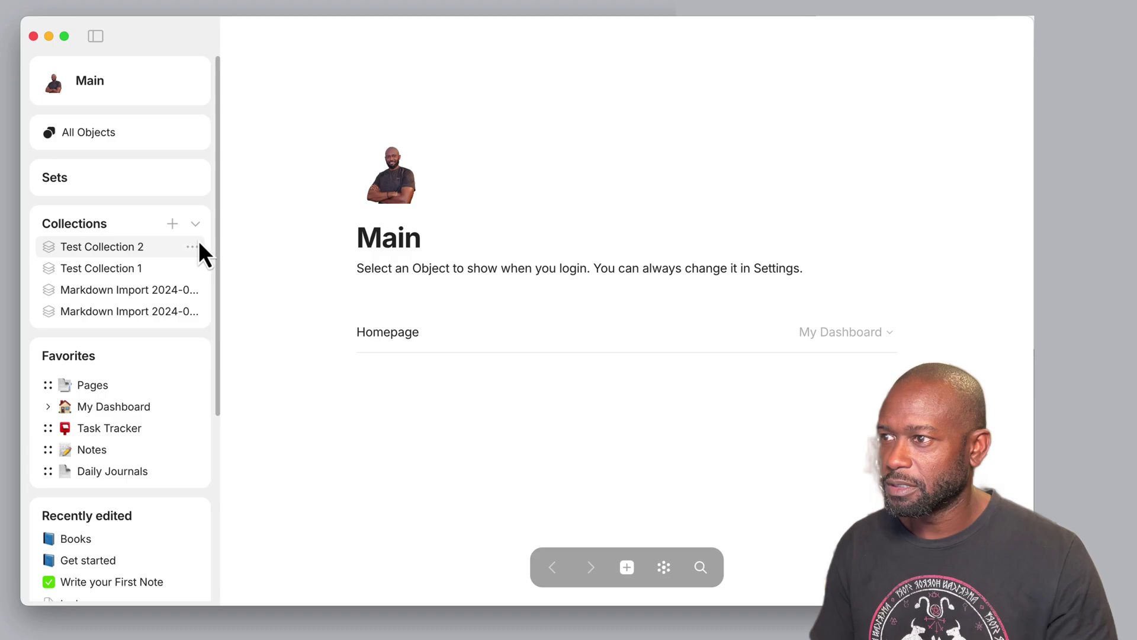
Step: Collapse the Collections, Favorites and Recently edited widgets
{"action": "left_click", "coordinate": [196, 224]}
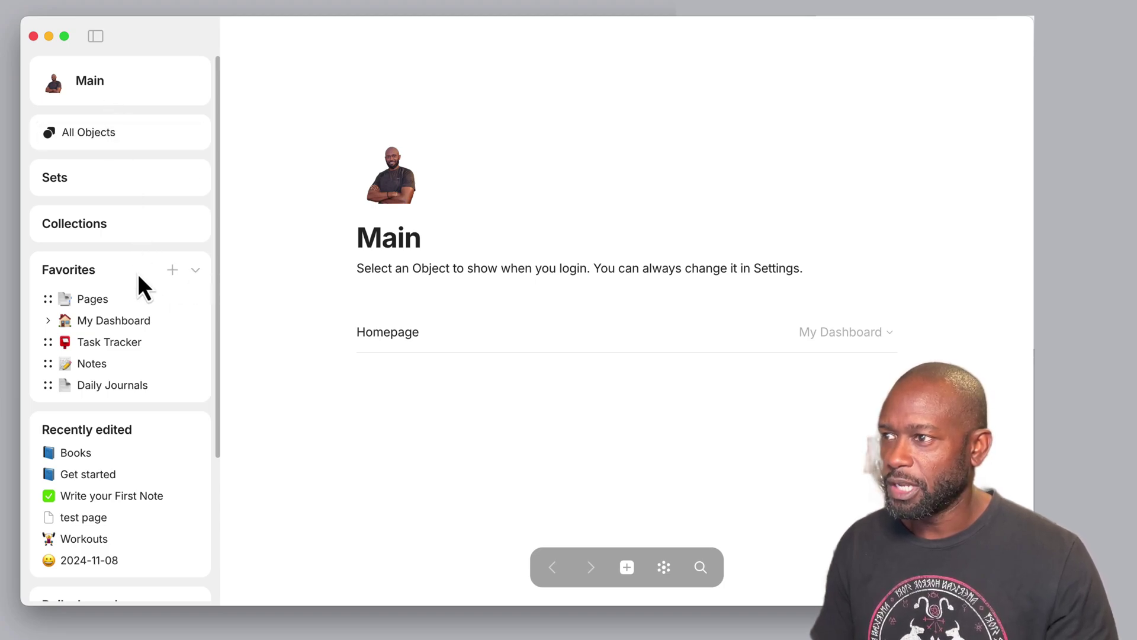
{"action": "left_click", "coordinate": [179, 274]}
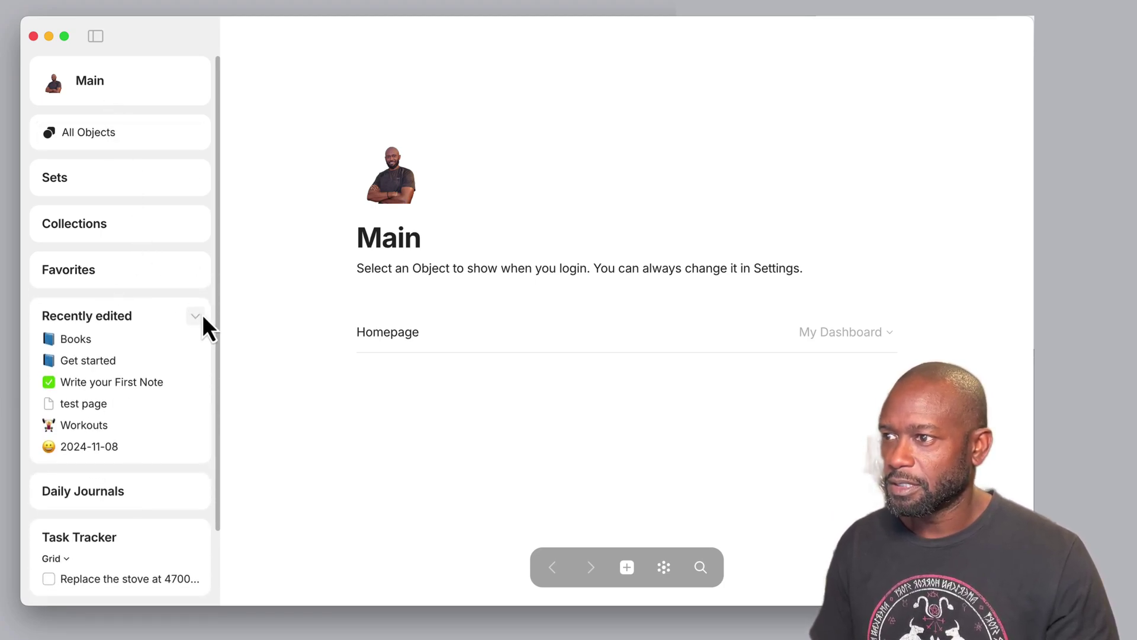
{"action": "left_click", "coordinate": [199, 314]}
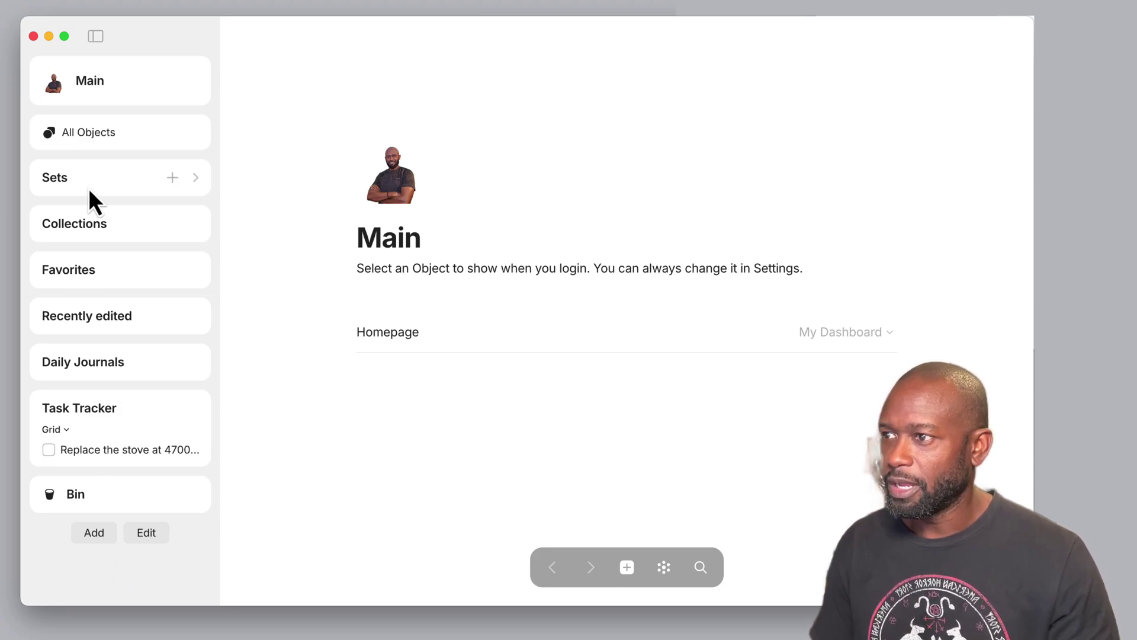
Step: Add the Books set as a sidebar widget and collapse it
{"action": "left_click", "coordinate": [95, 535]}
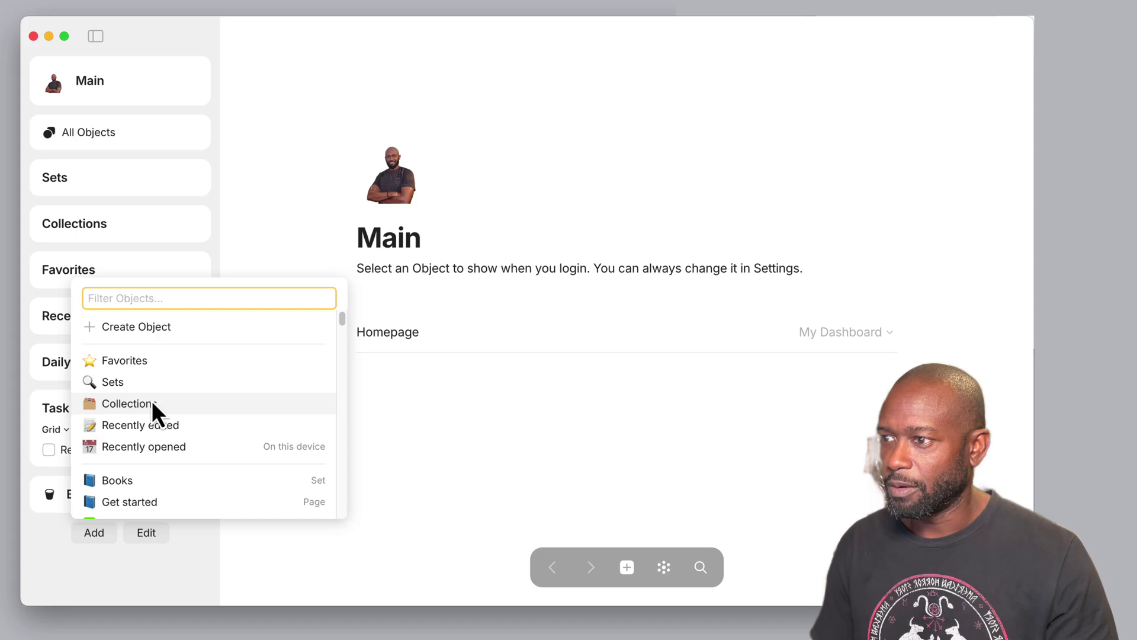
{"action": "scroll", "coordinate": [140, 453], "scroll_direction": "down", "scroll_amount": 5}
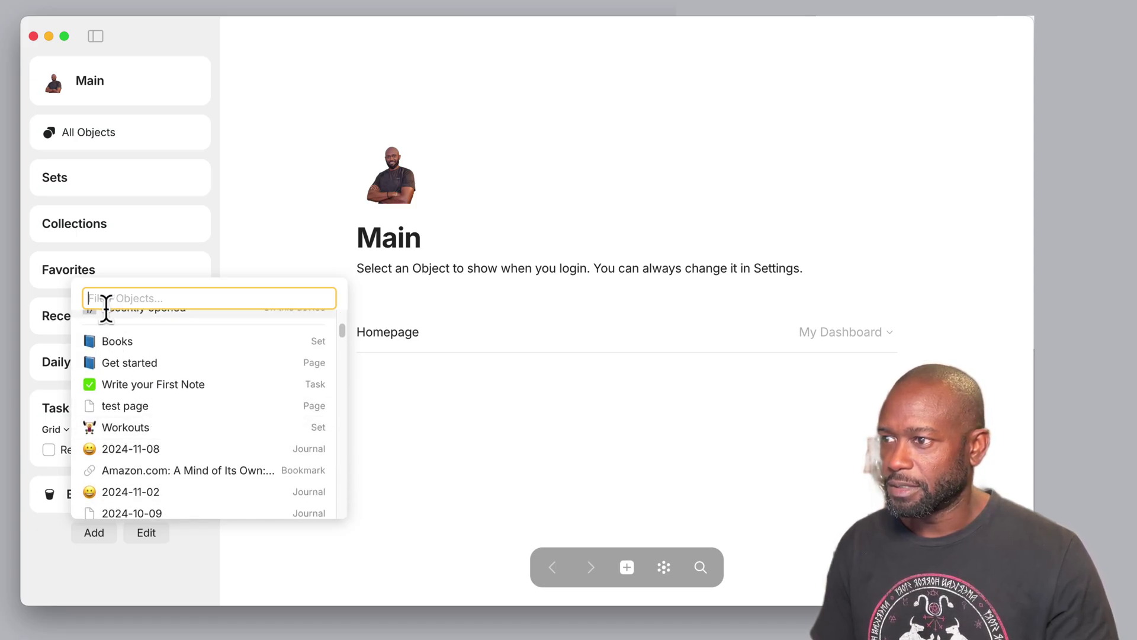
{"action": "left_click", "coordinate": [112, 331]}
{"action": "scroll", "coordinate": [165, 445], "scroll_direction": "down", "scroll_amount": 6}
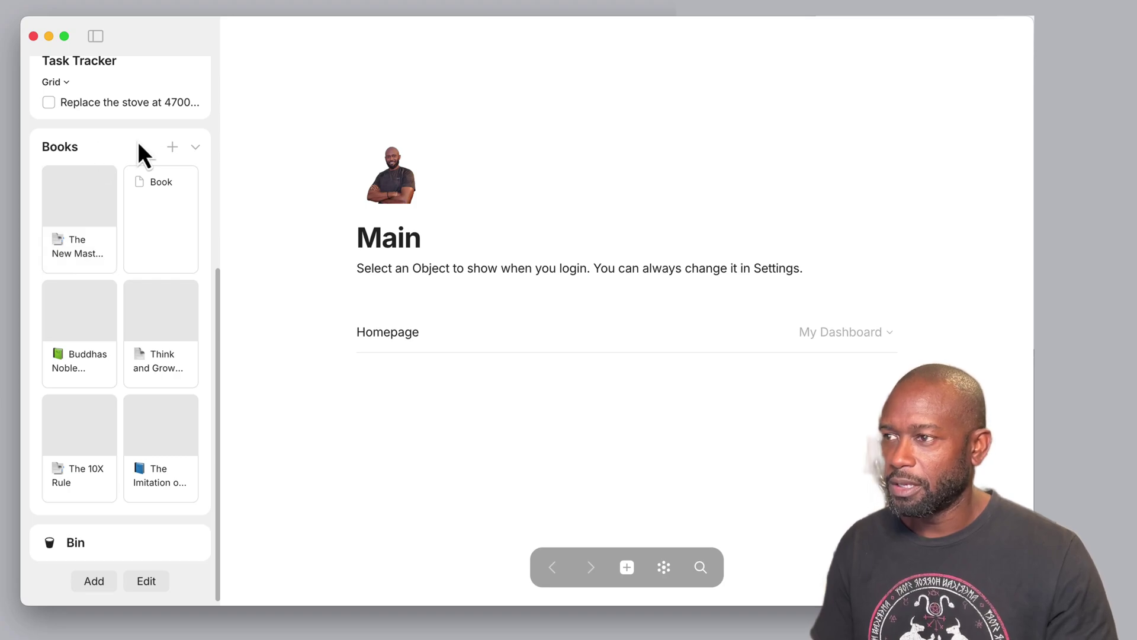
{"action": "left_click", "coordinate": [195, 148]}
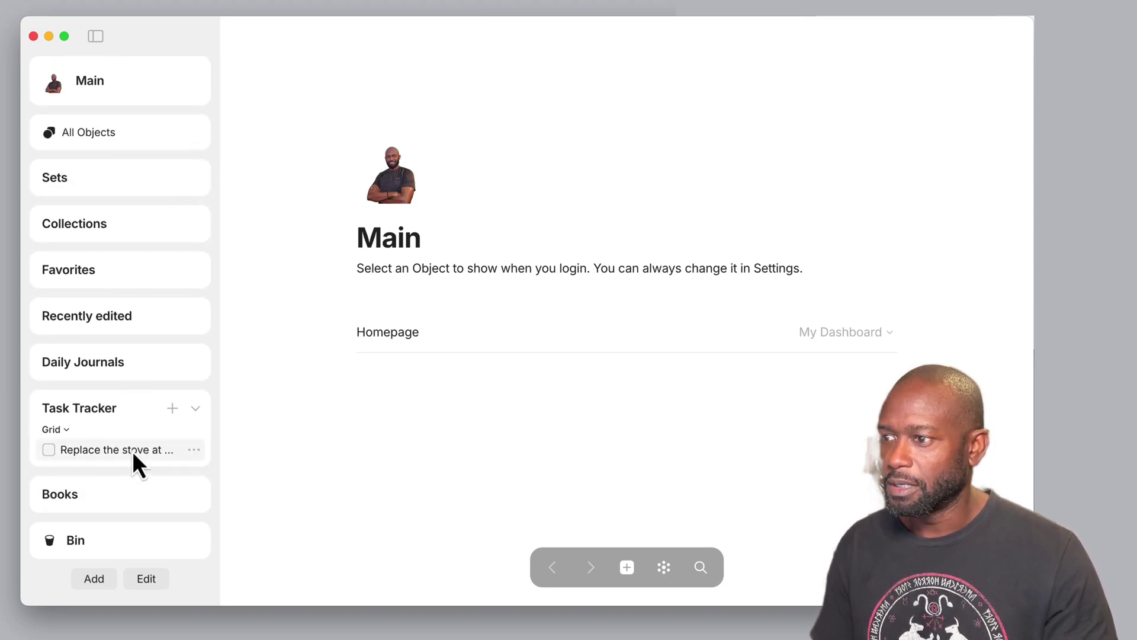
Step: Create a new Book object from the Books widget and move that object to the Bin
{"action": "left_click", "coordinate": [180, 496]}
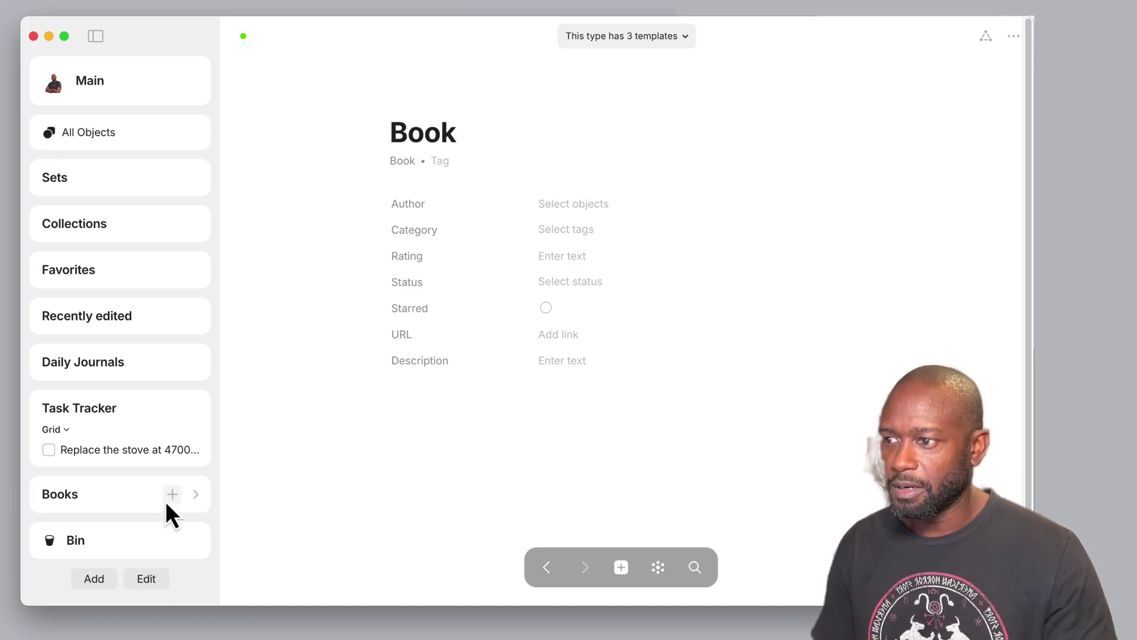
{"action": "left_click", "coordinate": [1014, 36]}
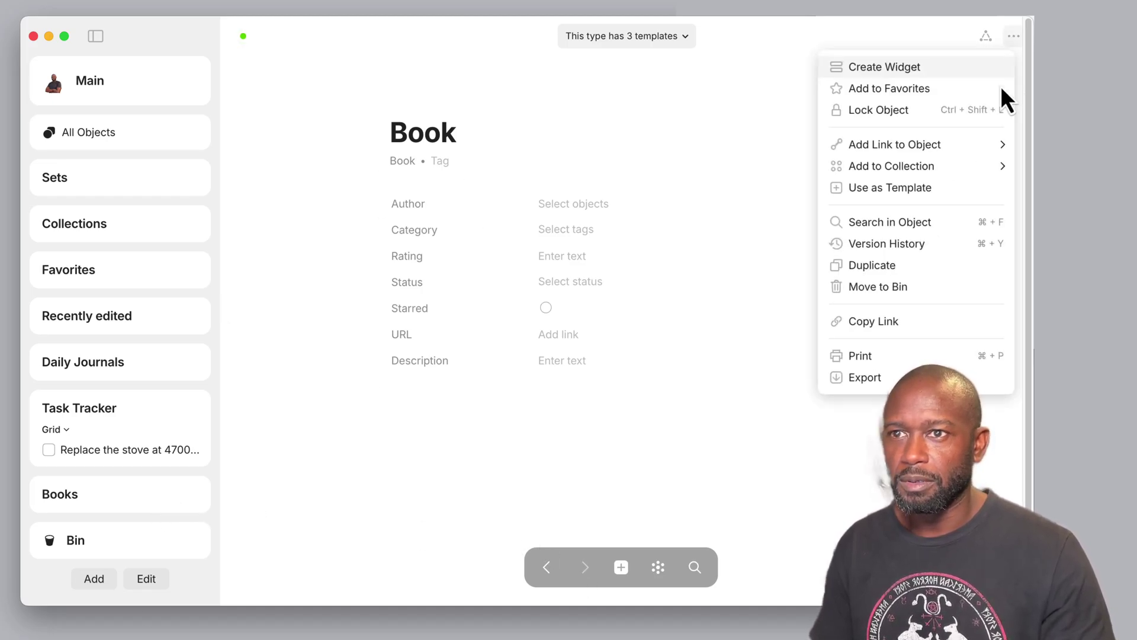
{"action": "left_click", "coordinate": [879, 285]}
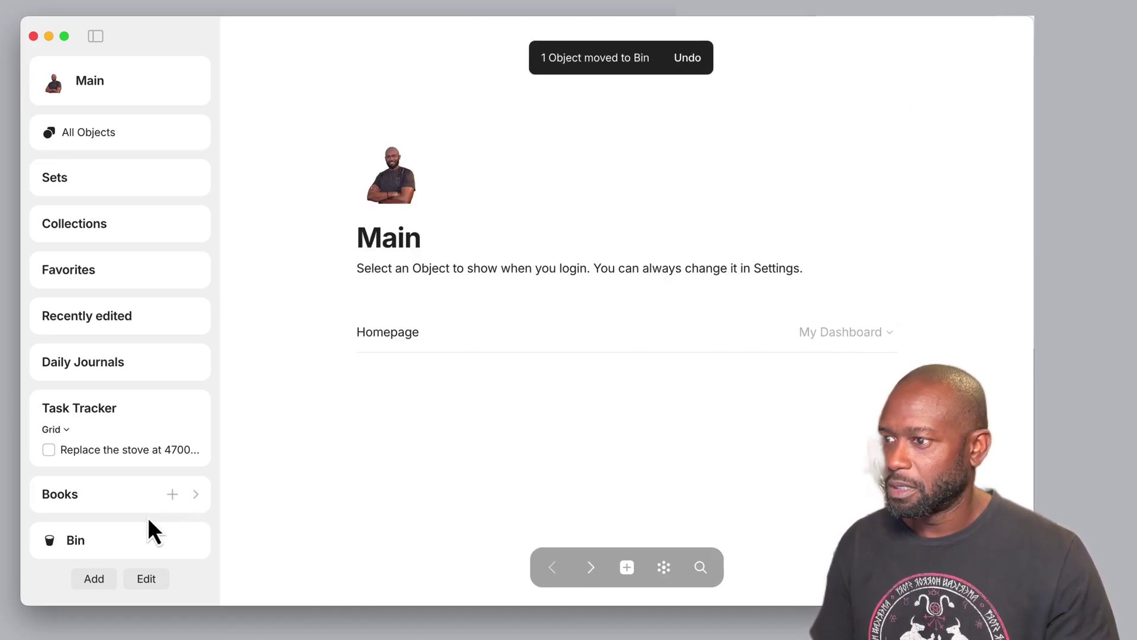
Step: Expand the Books widget, look through its gallery of book covers and collapse it again
{"action": "left_click", "coordinate": [197, 495]}
{"action": "scroll", "coordinate": [130, 464], "scroll_direction": "down", "scroll_amount": 2}
{"action": "scroll", "coordinate": [130, 464], "scroll_direction": "down", "scroll_amount": 4}
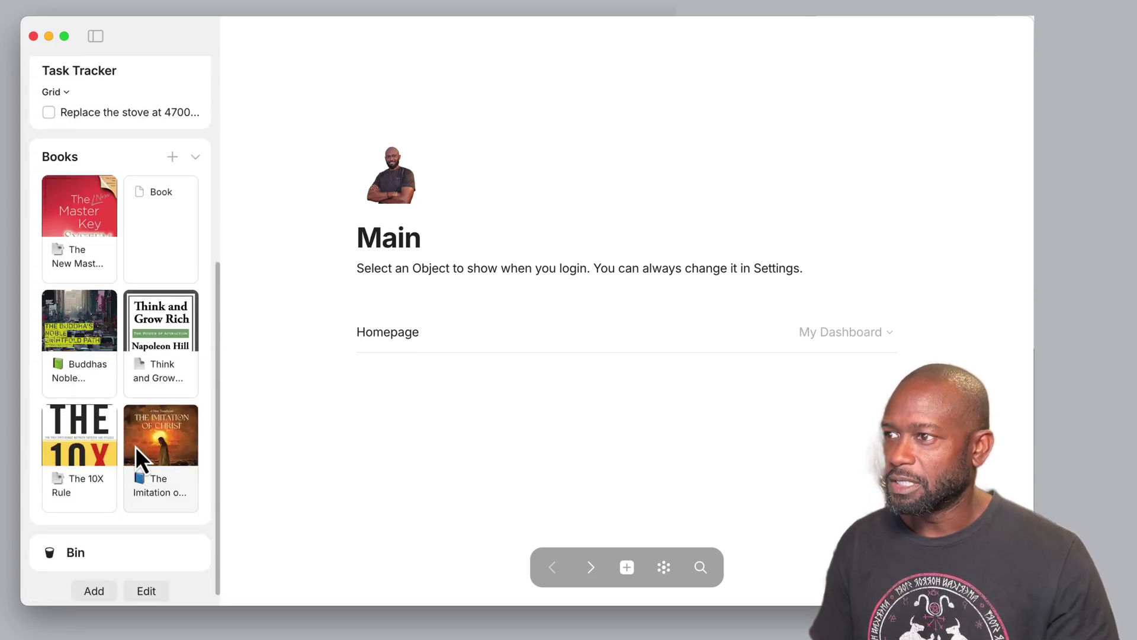
{"action": "scroll", "coordinate": [135, 446], "scroll_direction": "up", "scroll_amount": 2}
{"action": "scroll", "coordinate": [155, 450], "scroll_direction": "down", "scroll_amount": 2}
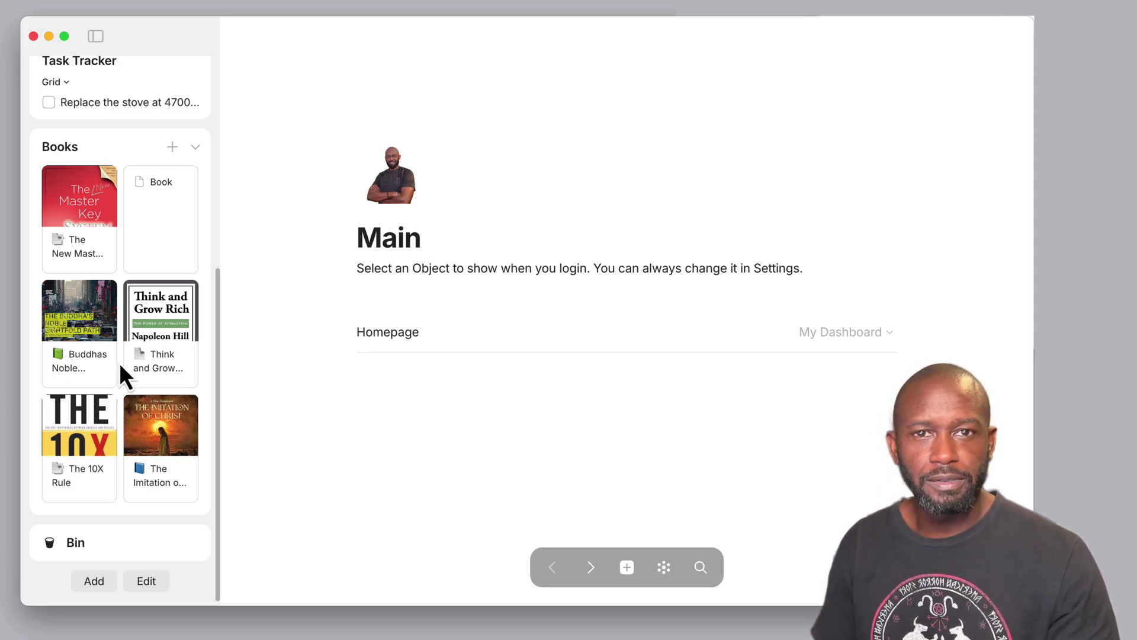
{"action": "scroll", "coordinate": [120, 365], "scroll_direction": "up", "scroll_amount": 3}
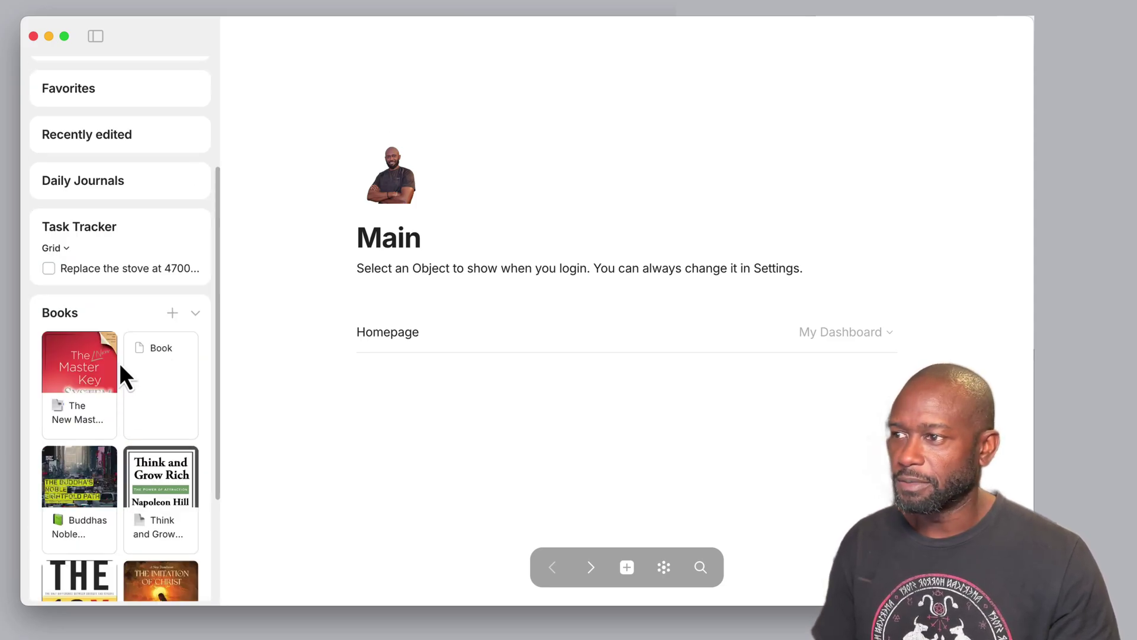
{"action": "left_click", "coordinate": [197, 314]}
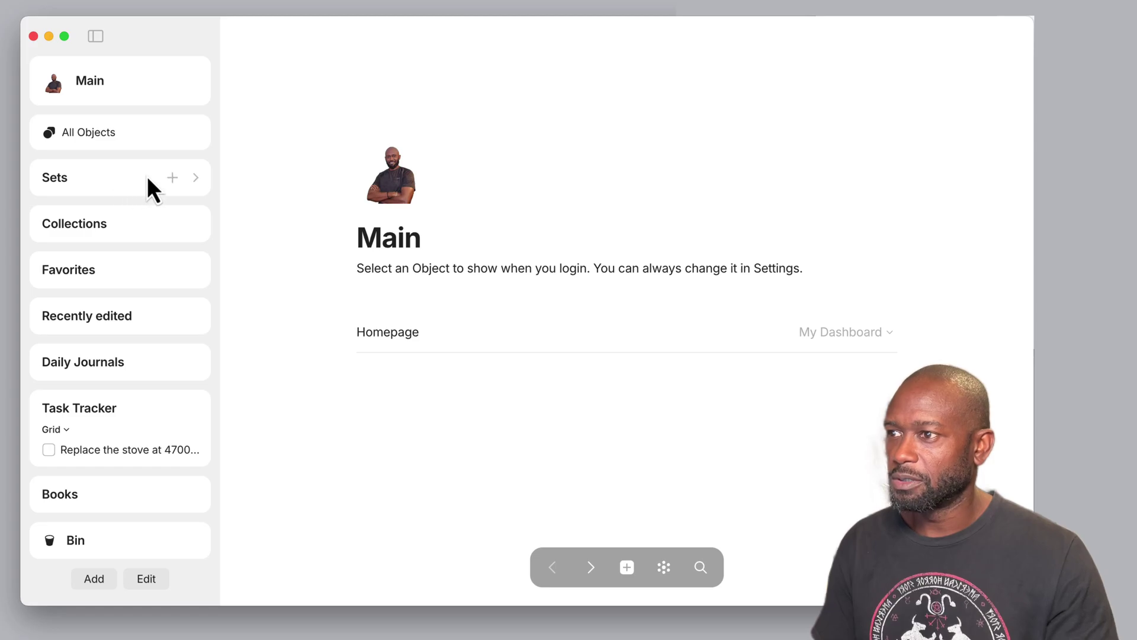
Step: Expand the Sets widget, open the Books set and add a new Grid view beside the All view
{"action": "left_click", "coordinate": [194, 180]}
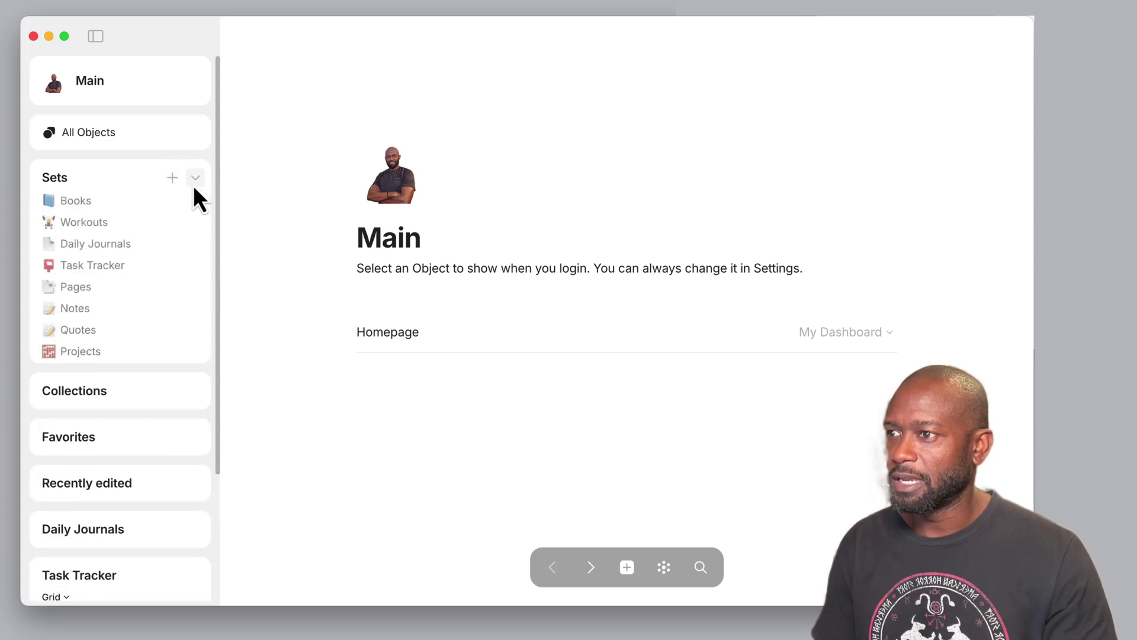
{"action": "left_click", "coordinate": [88, 201]}
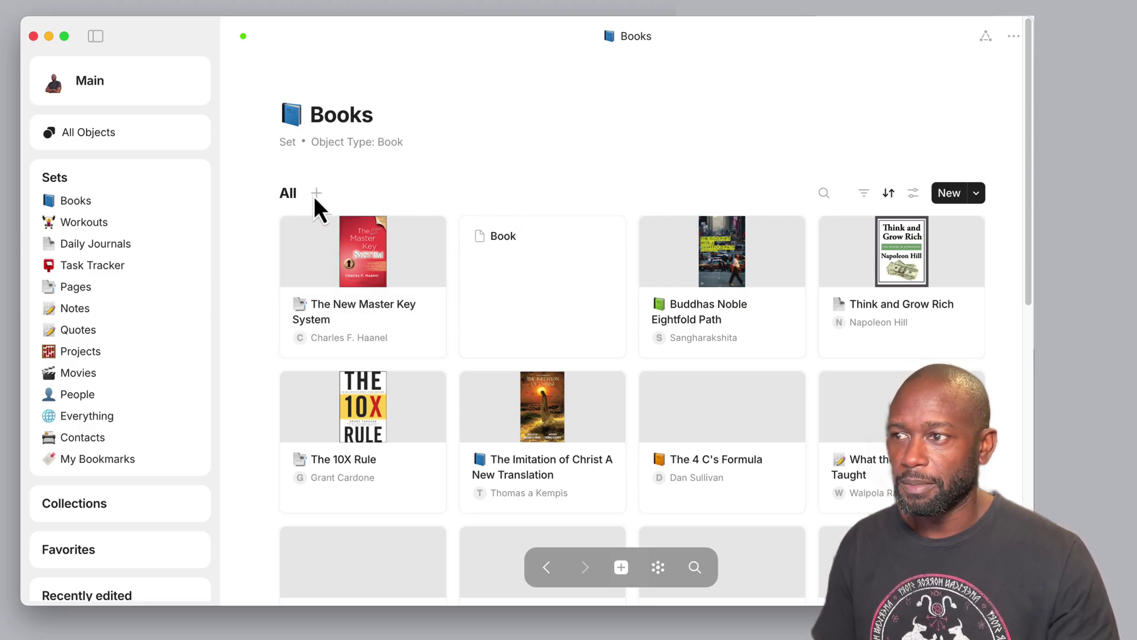
{"action": "left_click", "coordinate": [315, 194]}
{"action": "left_click", "coordinate": [518, 199]}
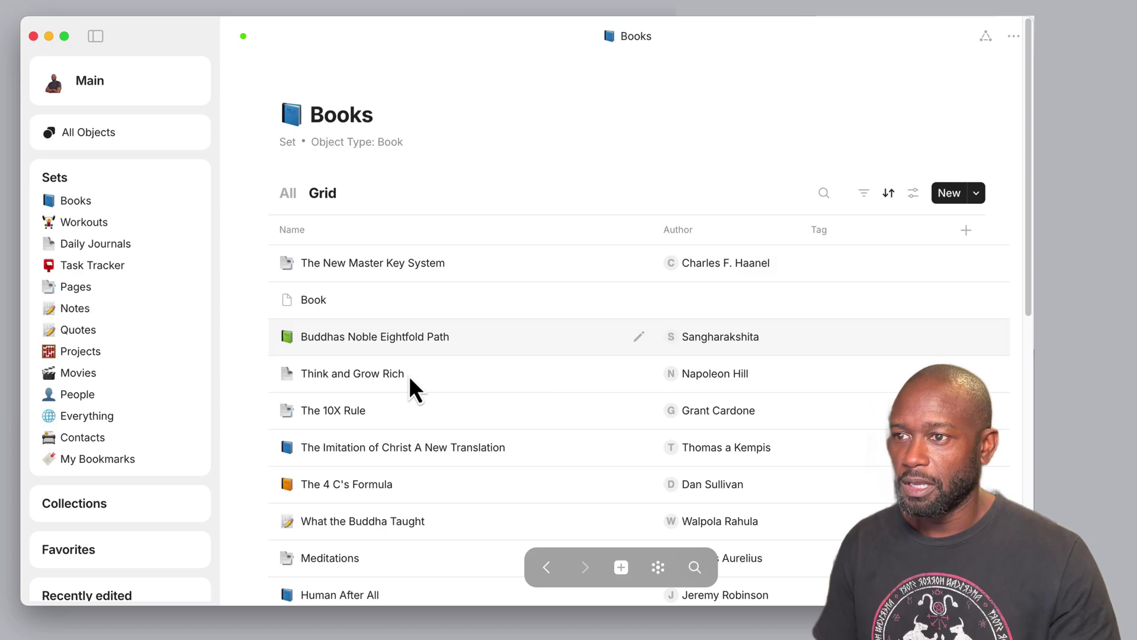
Step: Try the Gallery, List, Kanban, Calendar and Graph layouts on the new view of the Books set
{"action": "left_click", "coordinate": [914, 193]}
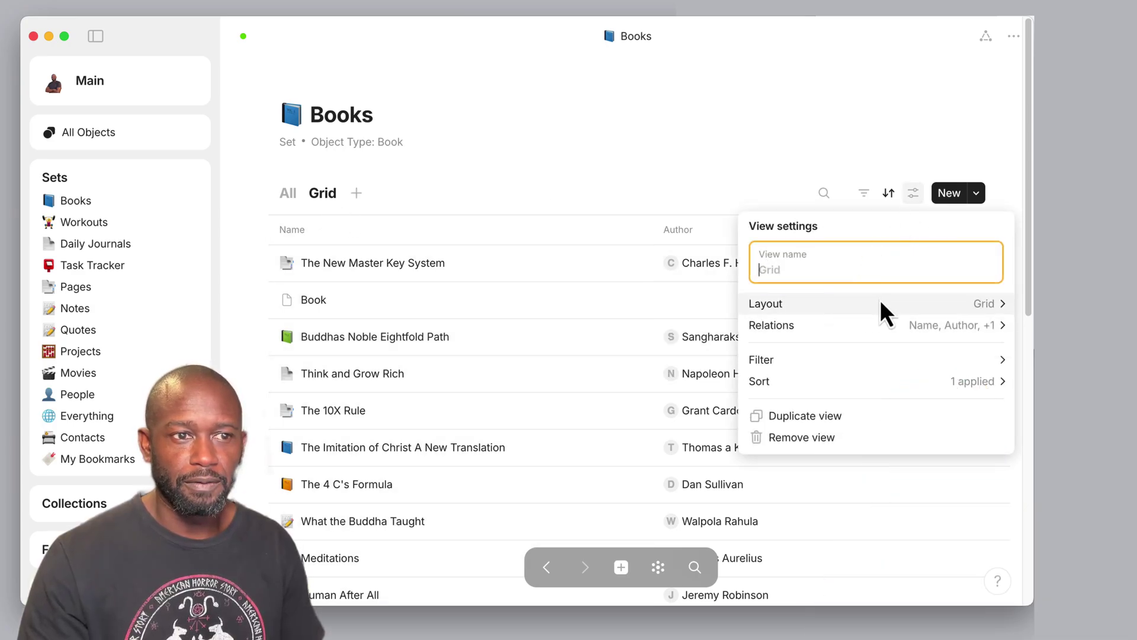
{"action": "left_click", "coordinate": [880, 302]}
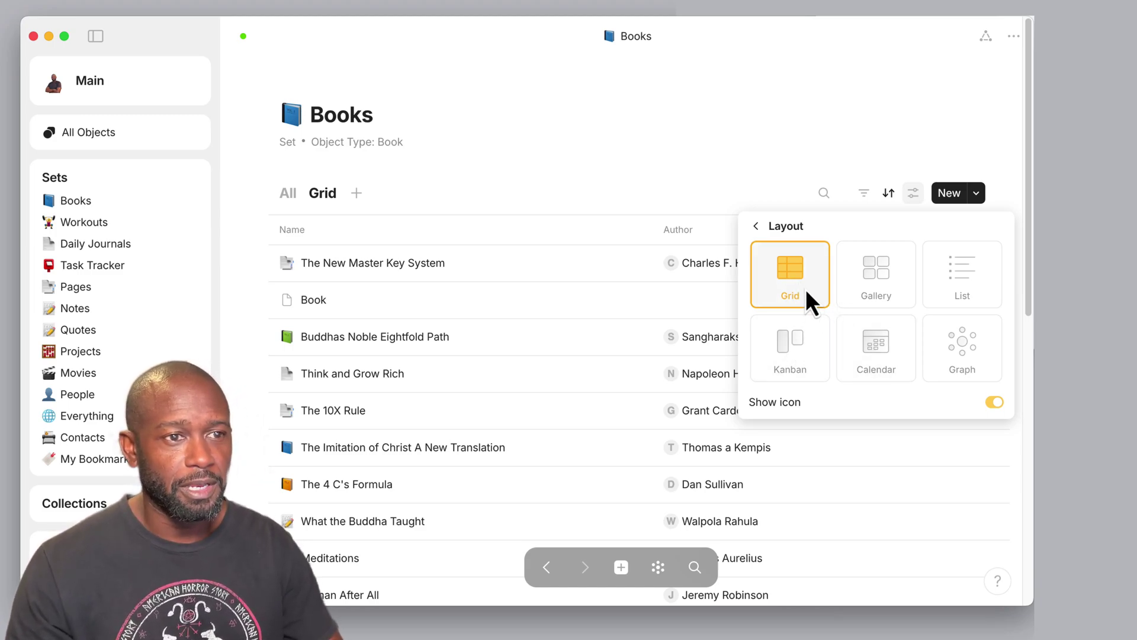
{"action": "left_click", "coordinate": [877, 278]}
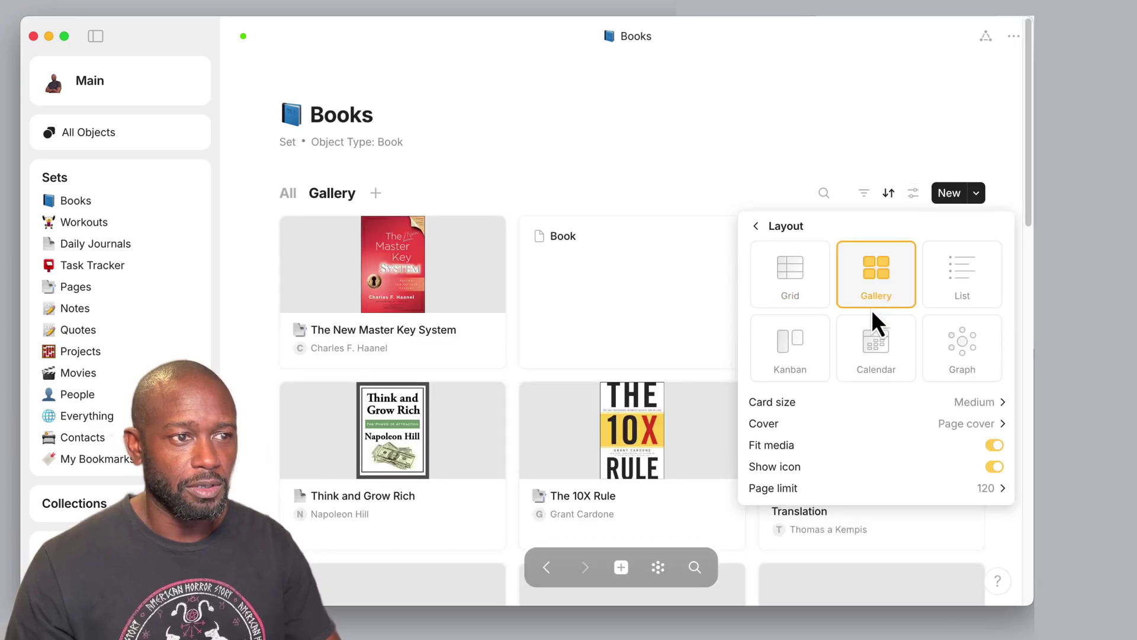
{"action": "left_click", "coordinate": [962, 272]}
{"action": "left_click", "coordinate": [798, 347]}
{"action": "mouse_move", "coordinate": [810, 398]}
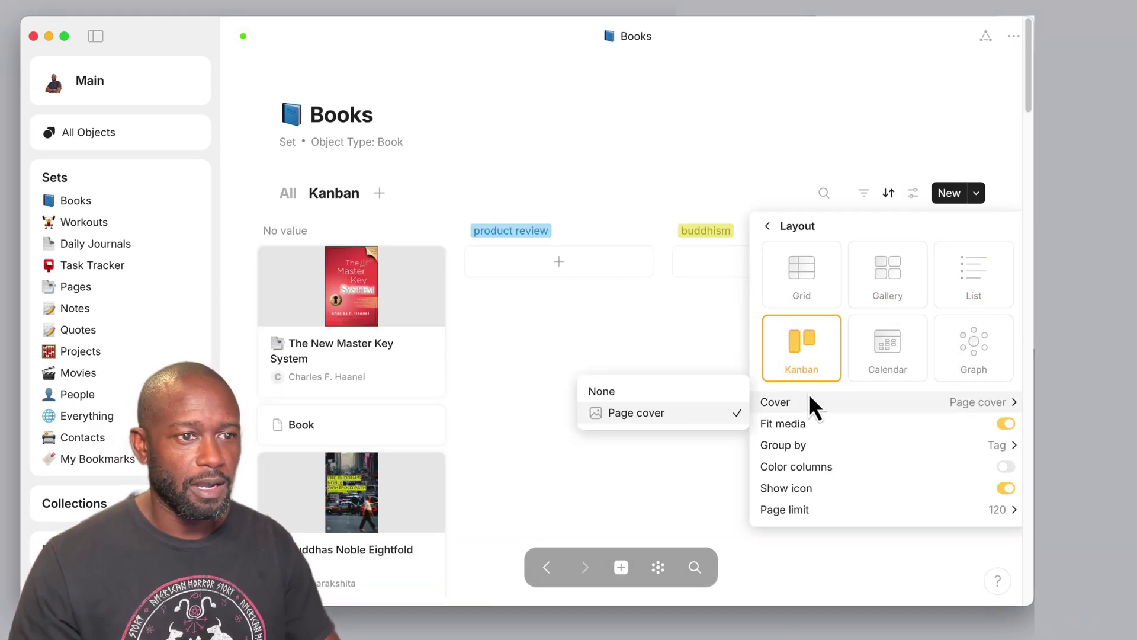
{"action": "left_click", "coordinate": [864, 346]}
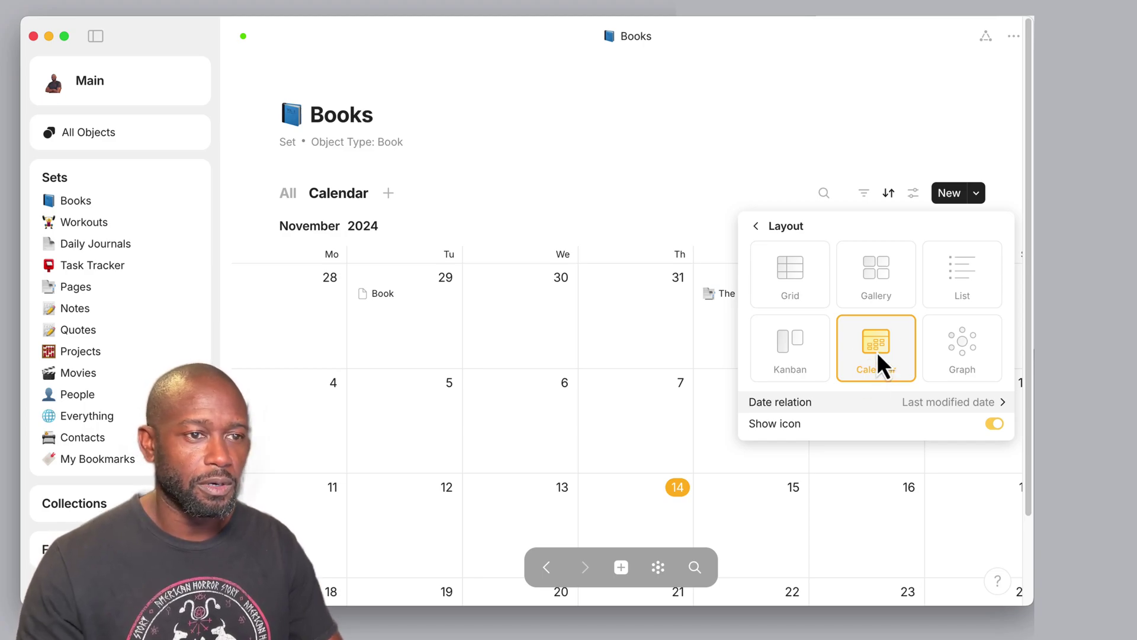
{"action": "left_click", "coordinate": [961, 347]}
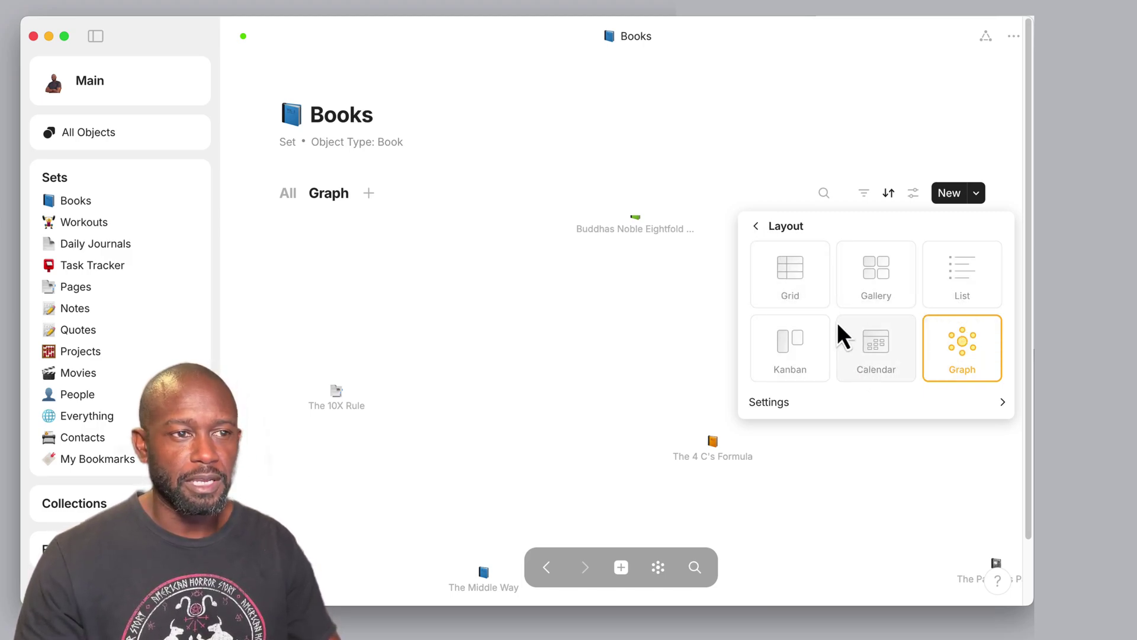
Step: Inspect the Graph layout's settings, and try the Calendar layout's Show icon and Date relation options
{"action": "left_click", "coordinate": [758, 227]}
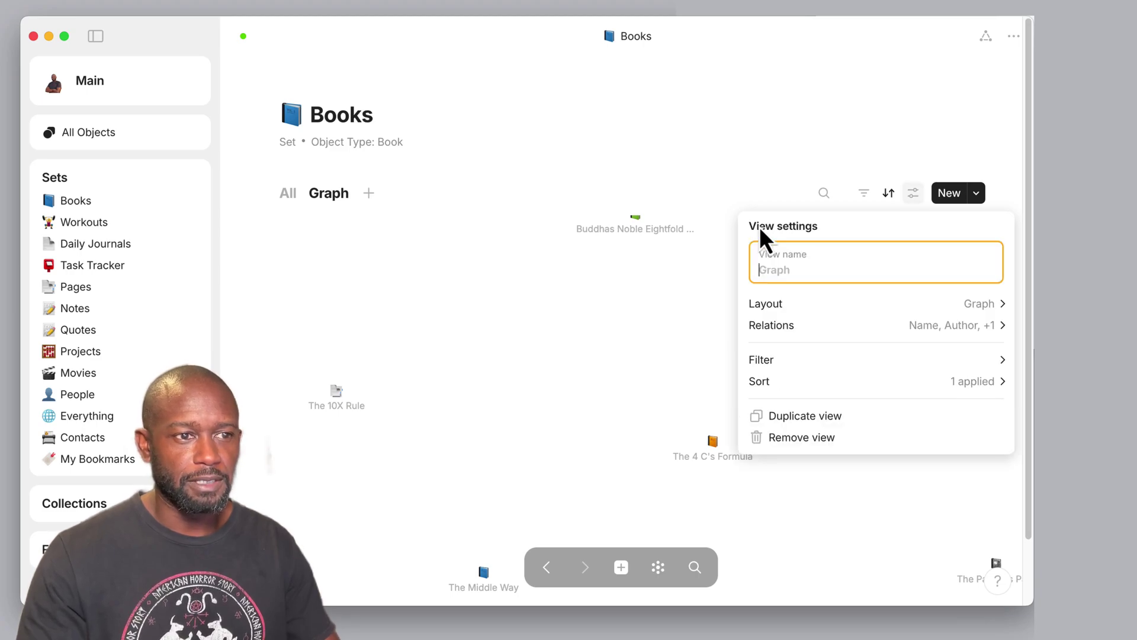
{"action": "left_click", "coordinate": [972, 308]}
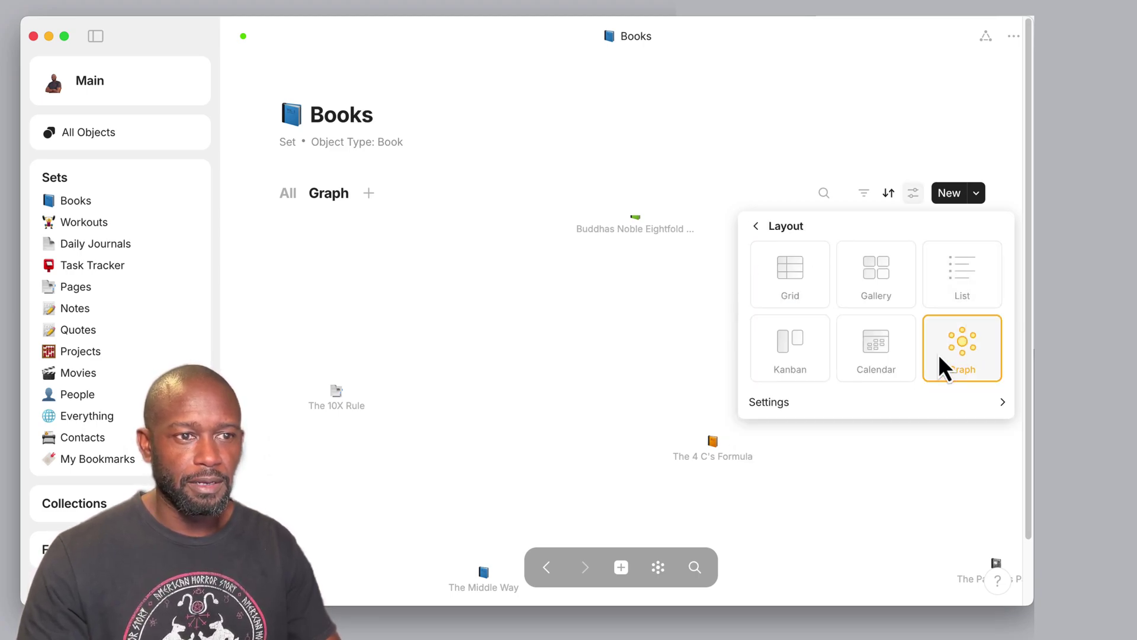
{"action": "mouse_move", "coordinate": [812, 403]}
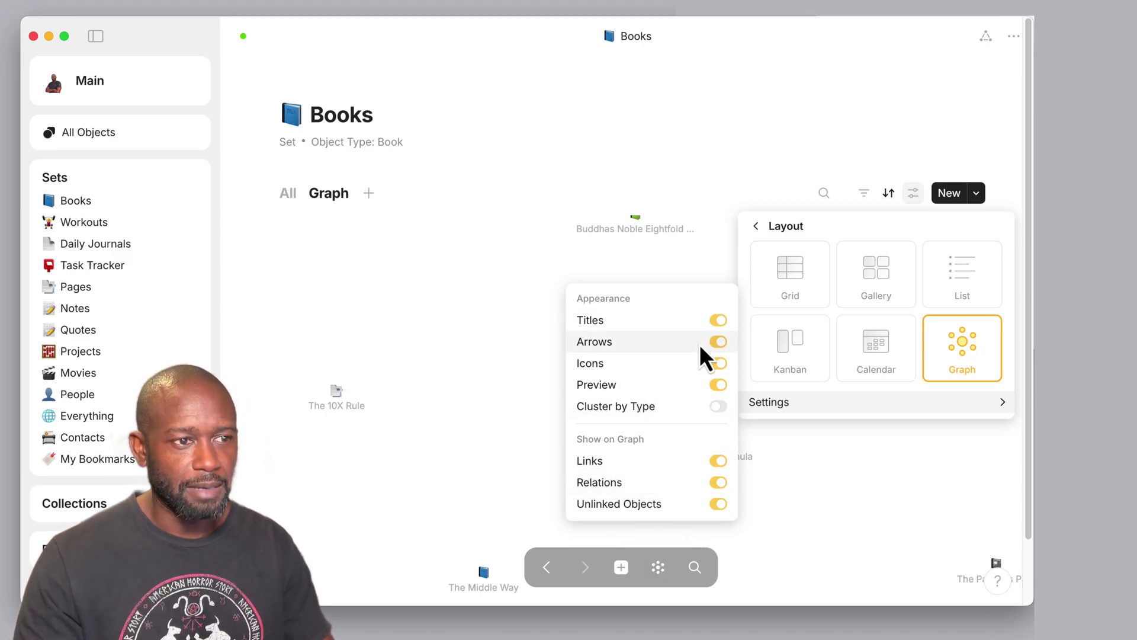
{"action": "left_click", "coordinate": [881, 358]}
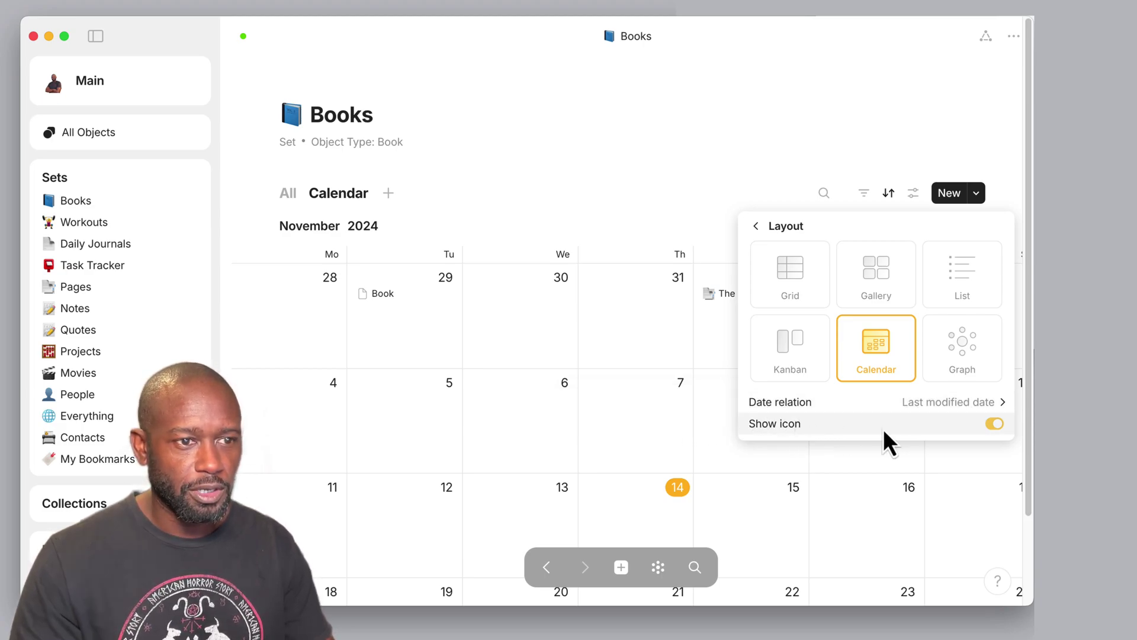
{"action": "left_click", "coordinate": [996, 425]}
{"action": "left_click", "coordinate": [996, 425]}
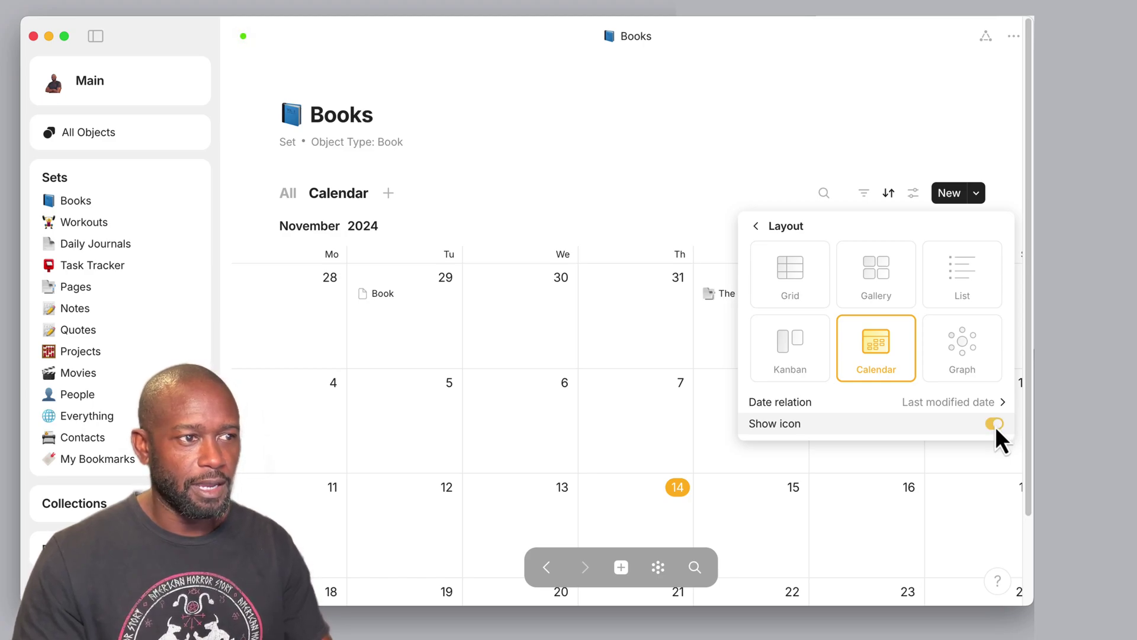
{"action": "mouse_move", "coordinate": [859, 404]}
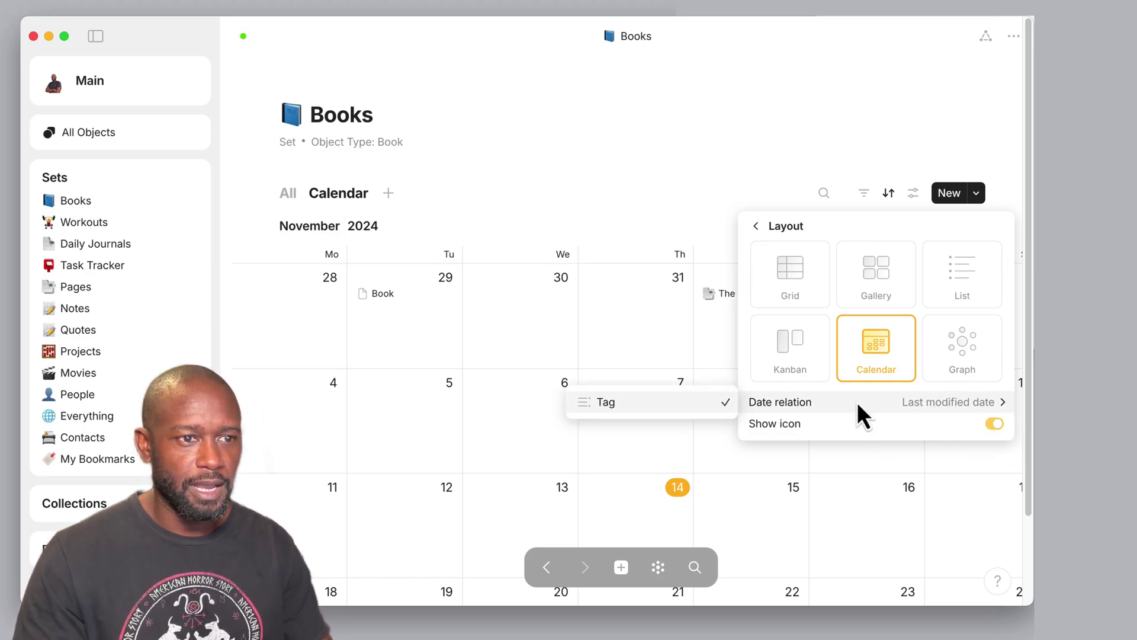
Step: Change the new Books view to the Kanban layout and try its Cover option as None before setting Page cover
{"action": "left_click", "coordinate": [801, 354]}
{"action": "mouse_move", "coordinate": [952, 407]}
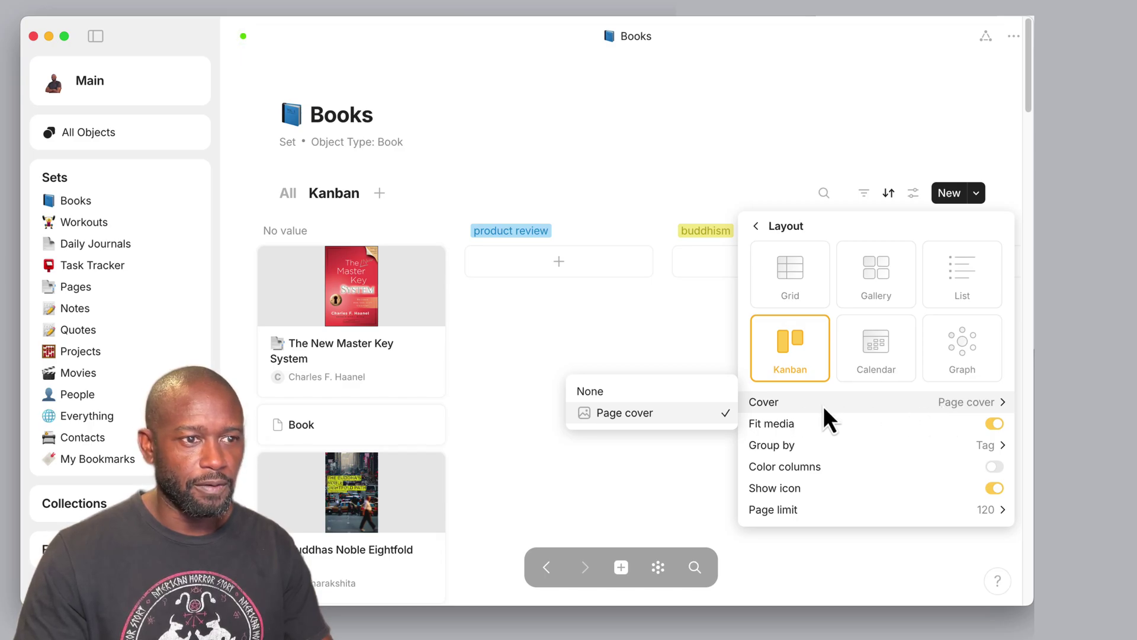
{"action": "left_click", "coordinate": [702, 393]}
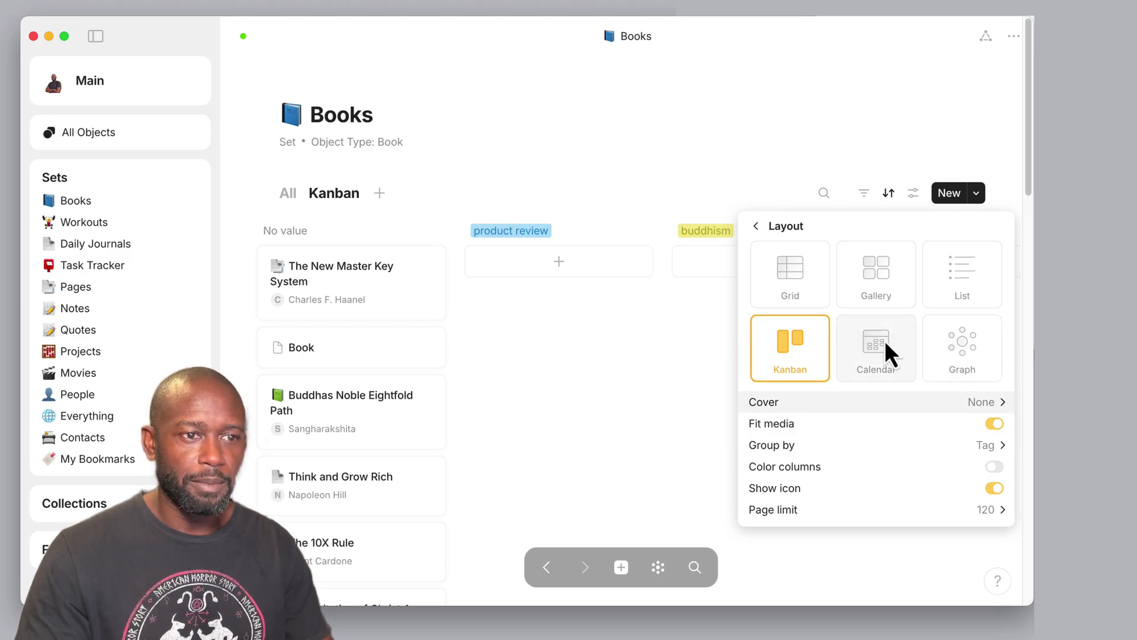
{"action": "mouse_move", "coordinate": [904, 396]}
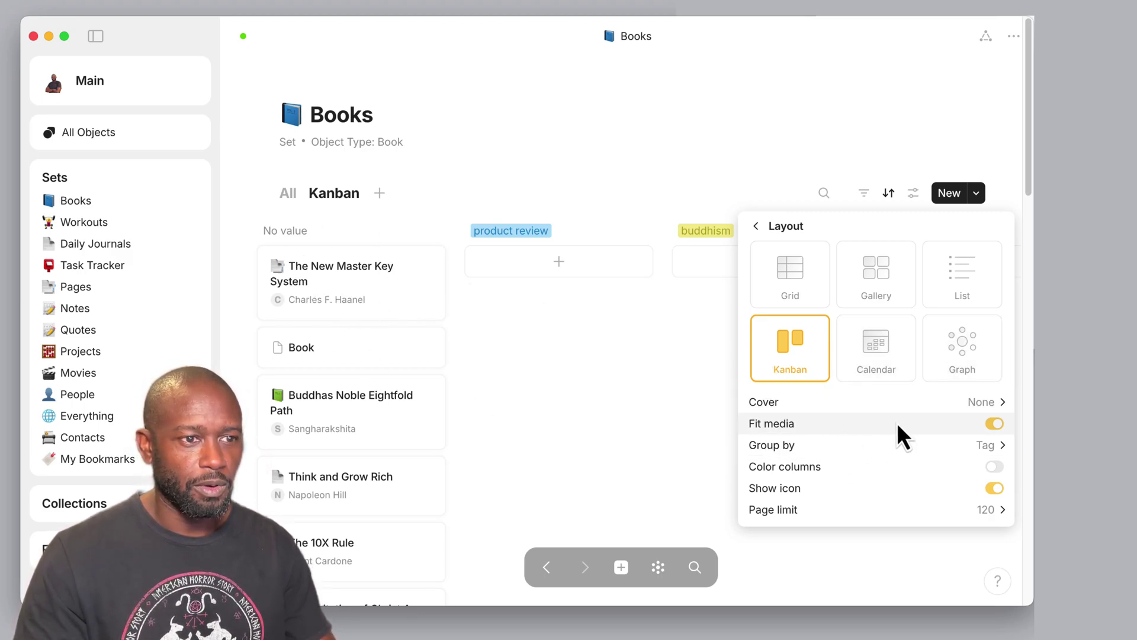
{"action": "left_click", "coordinate": [675, 413]}
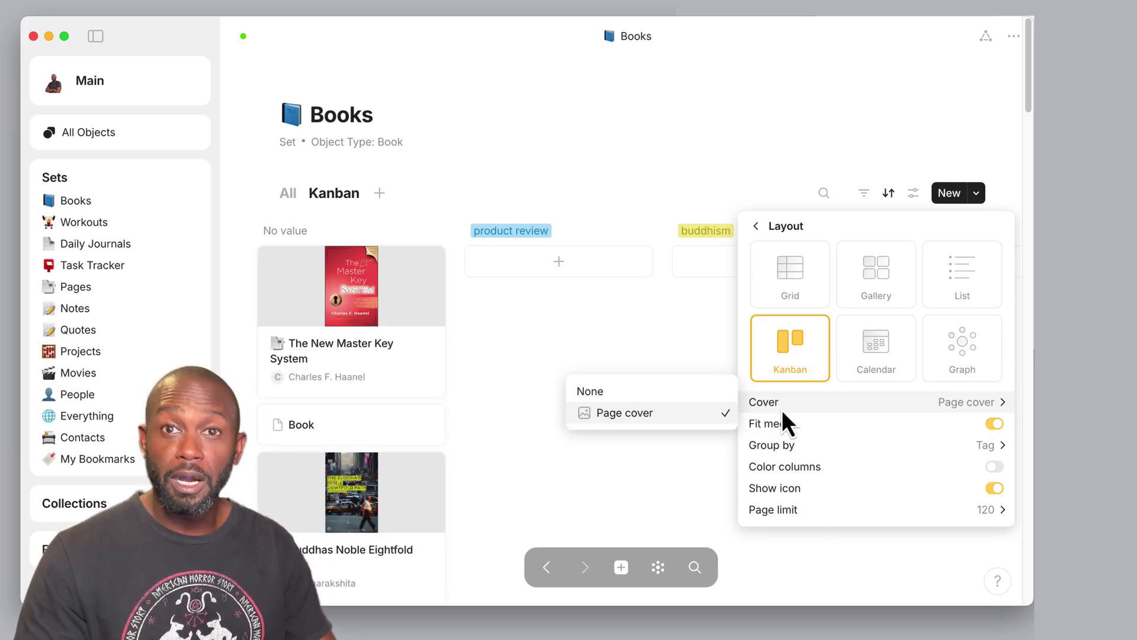
Step: Switch Fit media off and back on for the Kanban cards to compare the covers
{"action": "left_click", "coordinate": [998, 426]}
{"action": "left_click", "coordinate": [997, 428]}
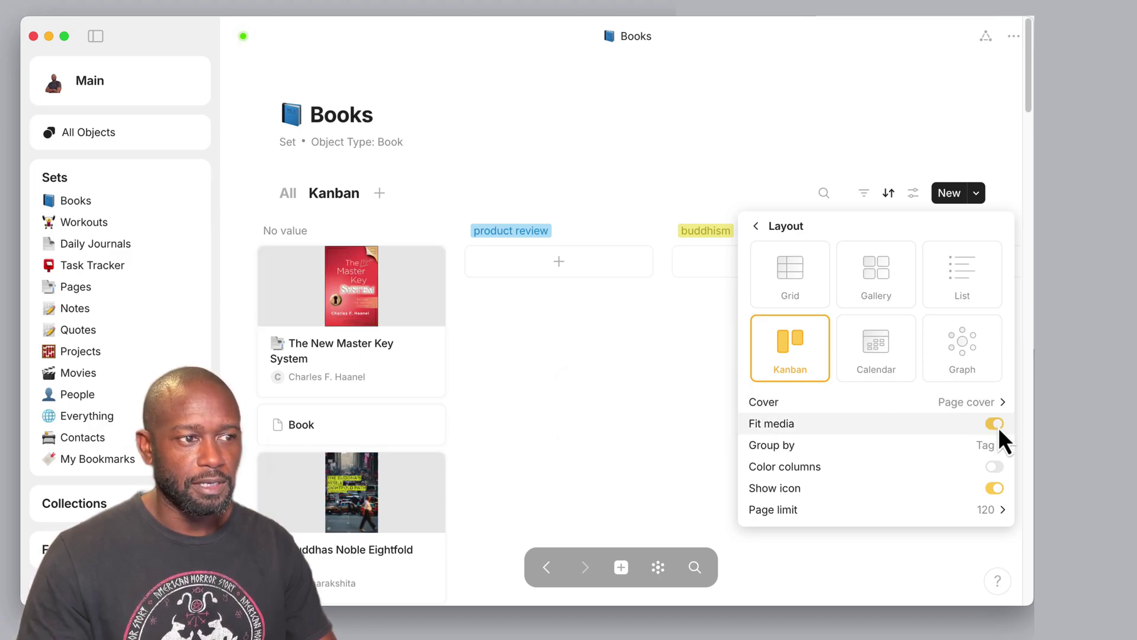
{"action": "left_click", "coordinate": [997, 427]}
{"action": "left_click", "coordinate": [997, 426]}
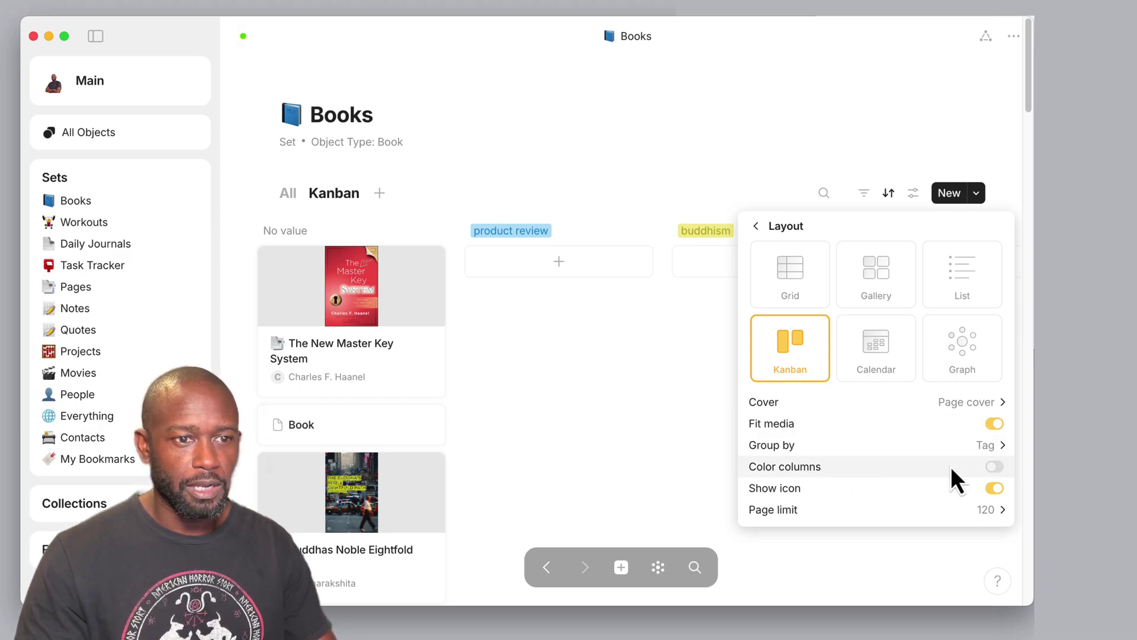
Step: Switch Color columns on and back off for the Kanban view of the Books set
{"action": "left_click", "coordinate": [994, 467]}
{"action": "mouse_move", "coordinate": [788, 402]}
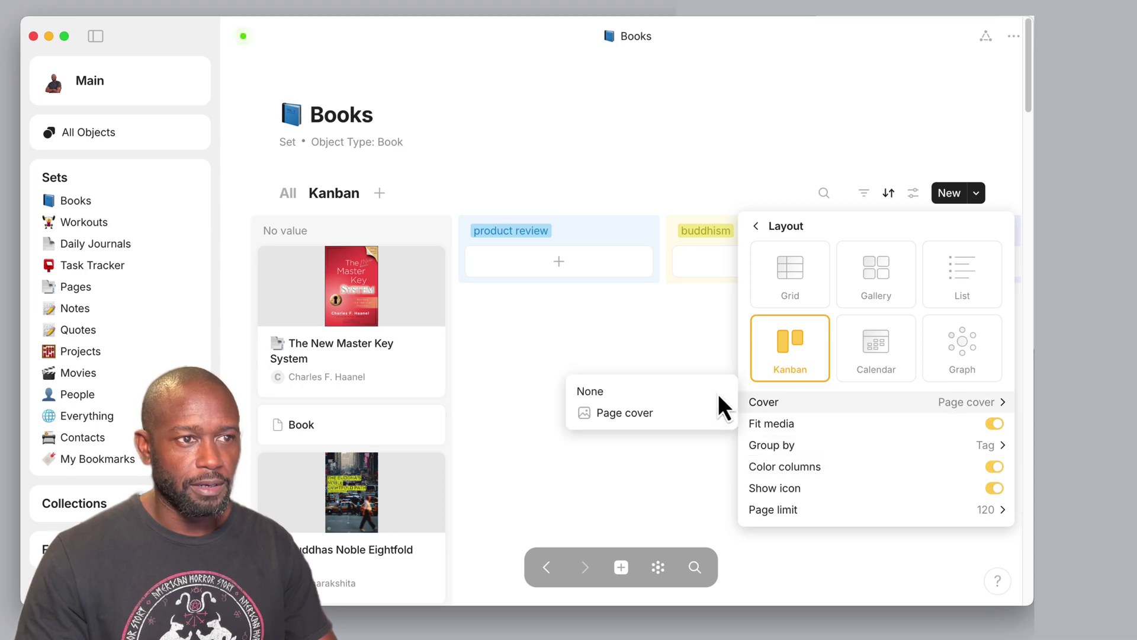
{"action": "left_click", "coordinate": [994, 467]}
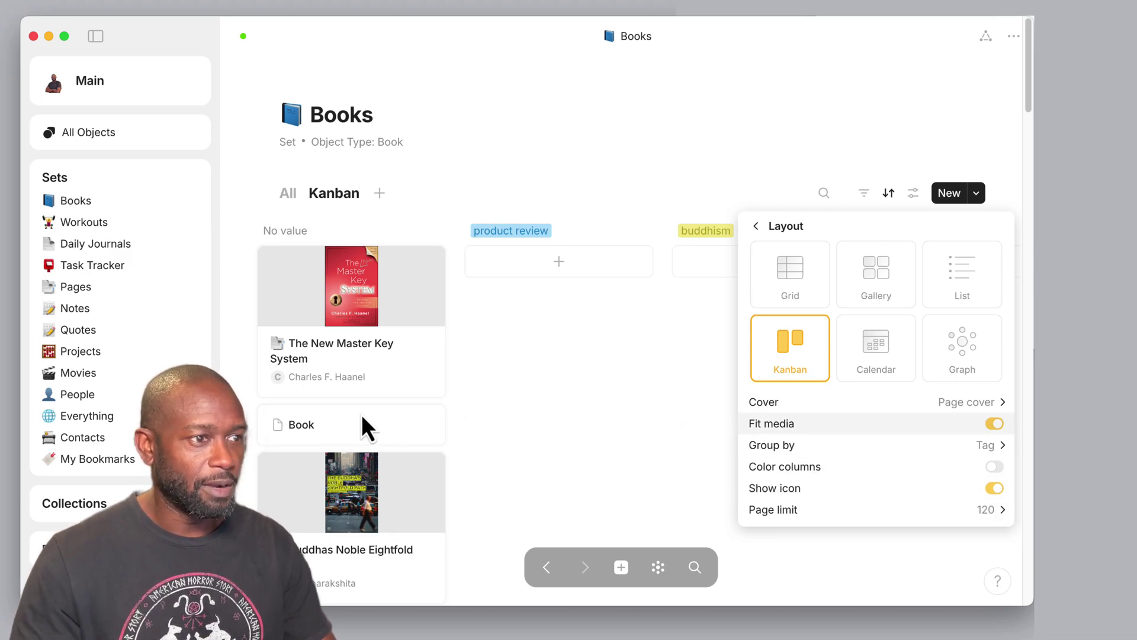
Step: Turn off Show icon for the Kanban cards and check the Page limit choices
{"action": "mouse_move", "coordinate": [990, 507]}
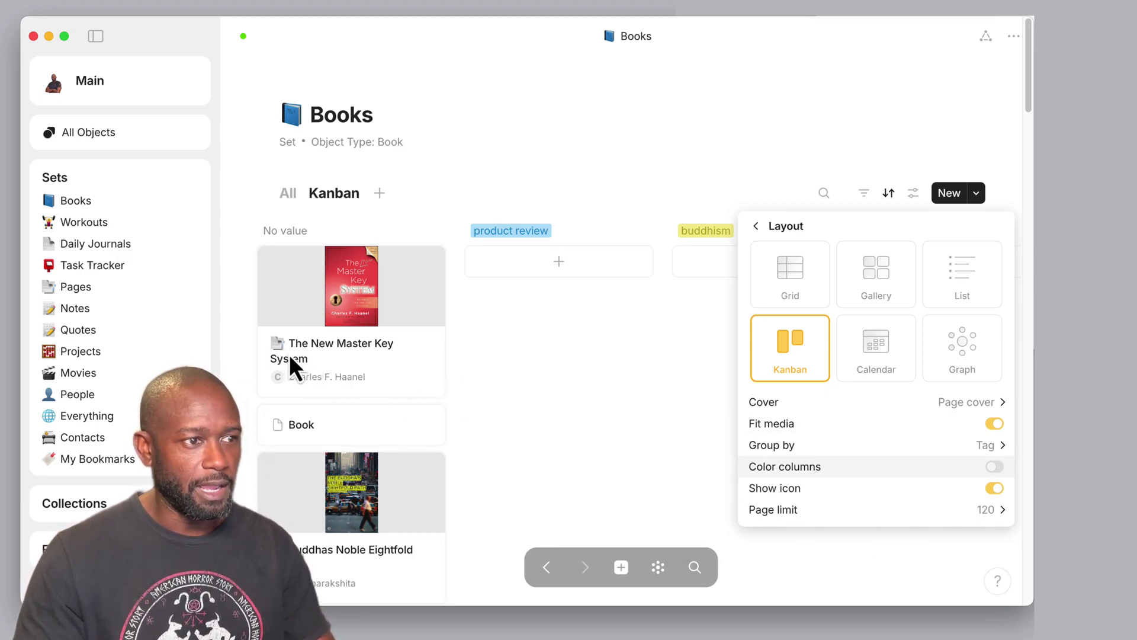
{"action": "left_click", "coordinate": [995, 488]}
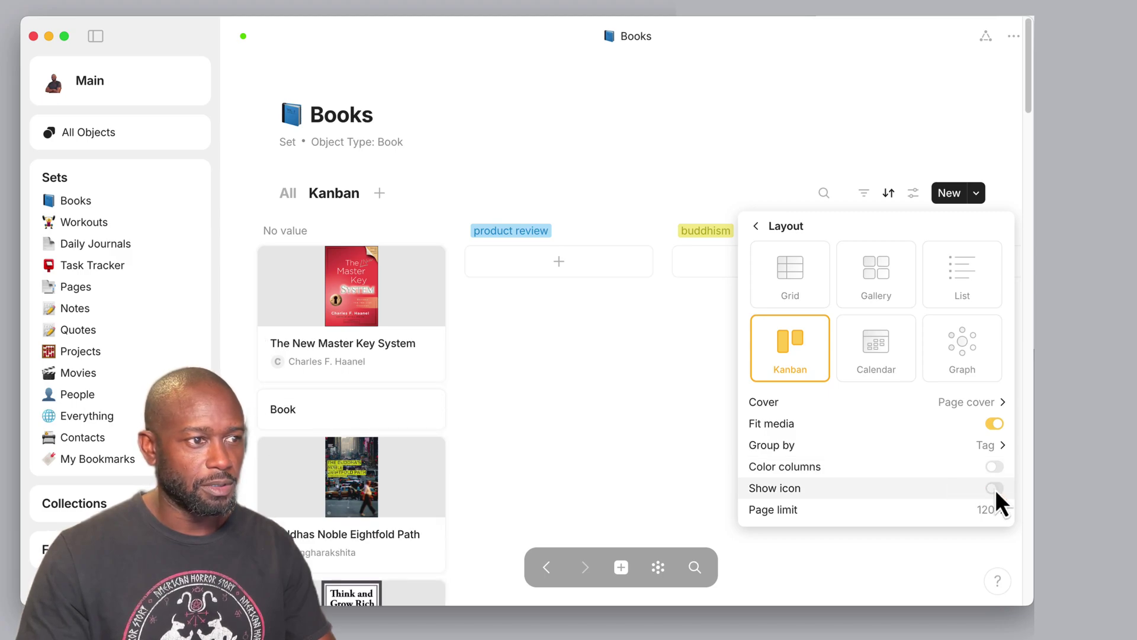
{"action": "mouse_move", "coordinate": [868, 510]}
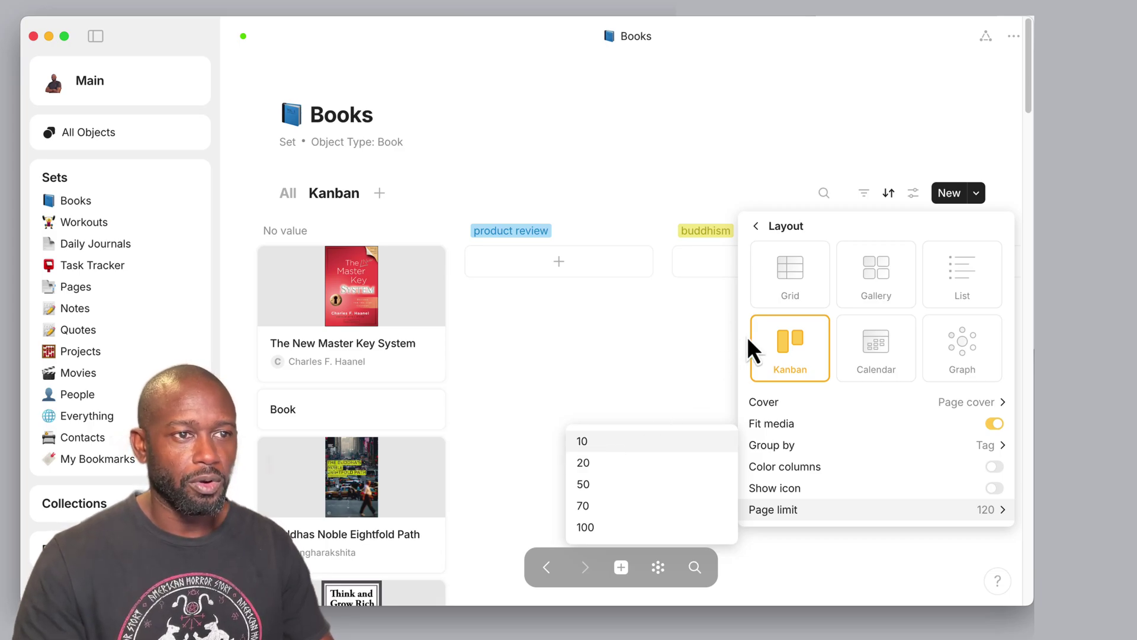
Step: Change the new Books view to the List layout and try its Show icon option
{"action": "left_click", "coordinate": [959, 283]}
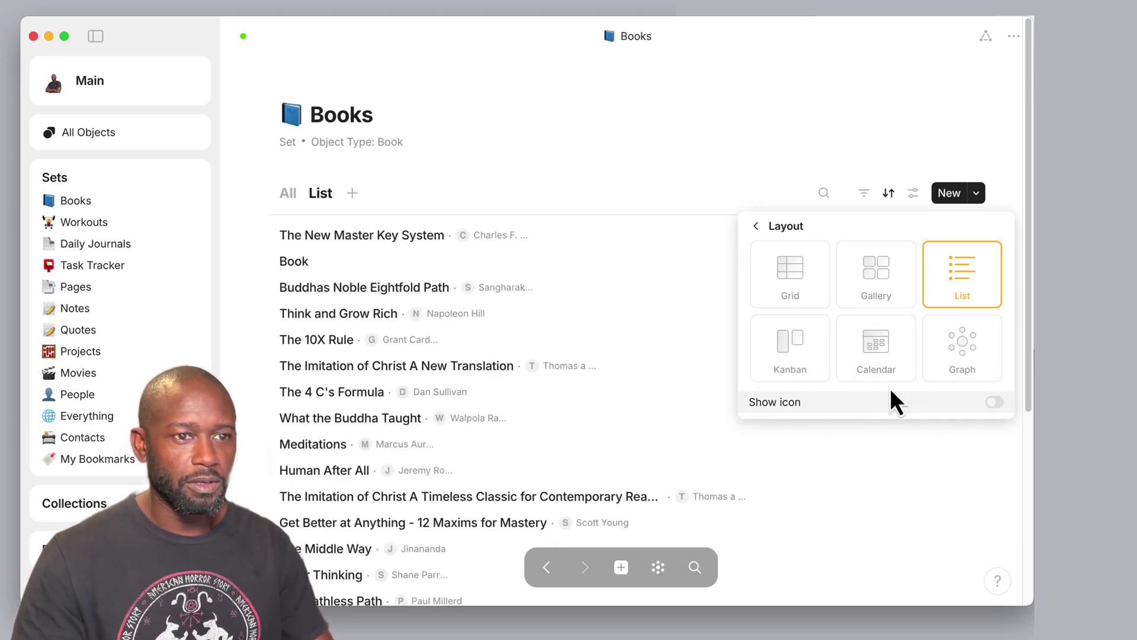
{"action": "left_click", "coordinate": [997, 407]}
{"action": "left_click", "coordinate": [997, 406]}
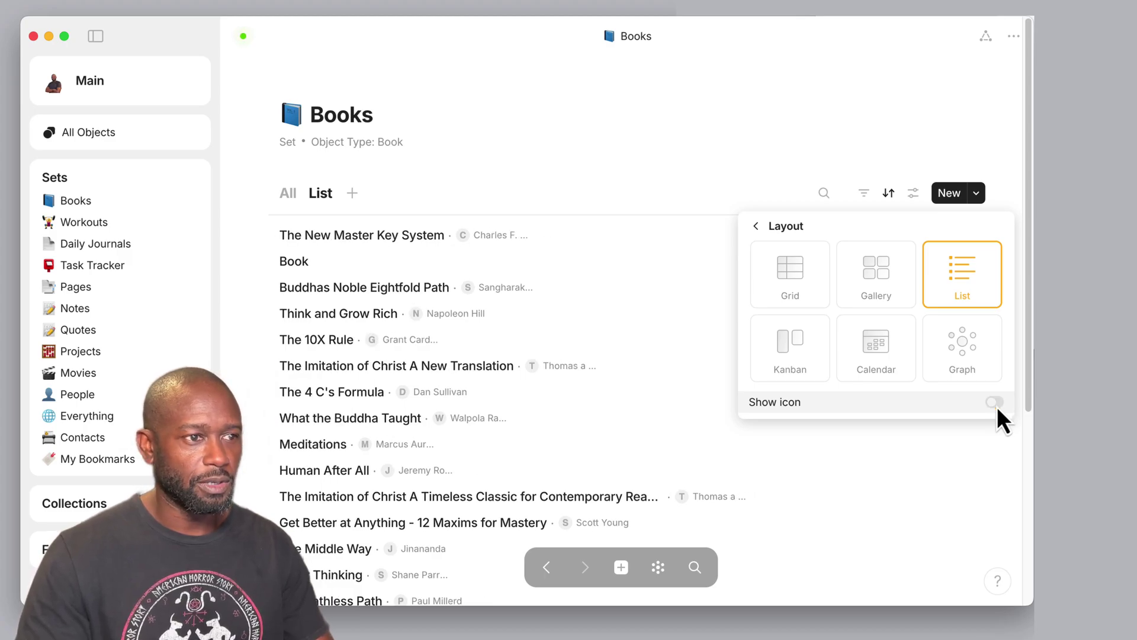
{"action": "left_click", "coordinate": [997, 407]}
Step: Change the view to the Gallery layout and compare the Small and Large card sizes, ending on Small
{"action": "left_click", "coordinate": [889, 292]}
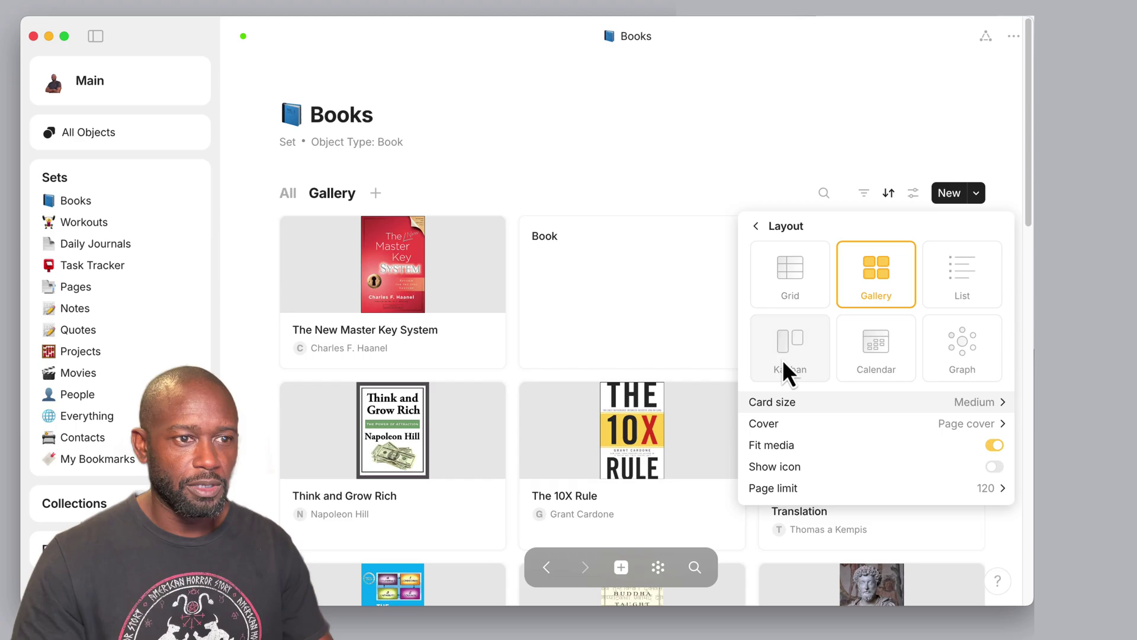
{"action": "mouse_move", "coordinate": [979, 409]}
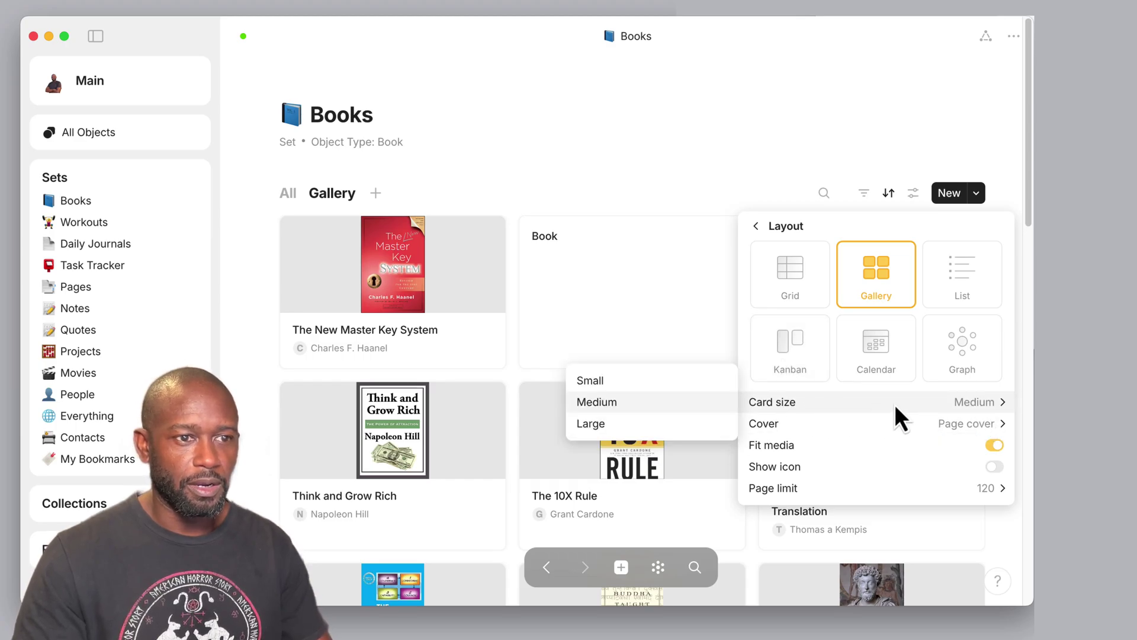
{"action": "left_click", "coordinate": [609, 382]}
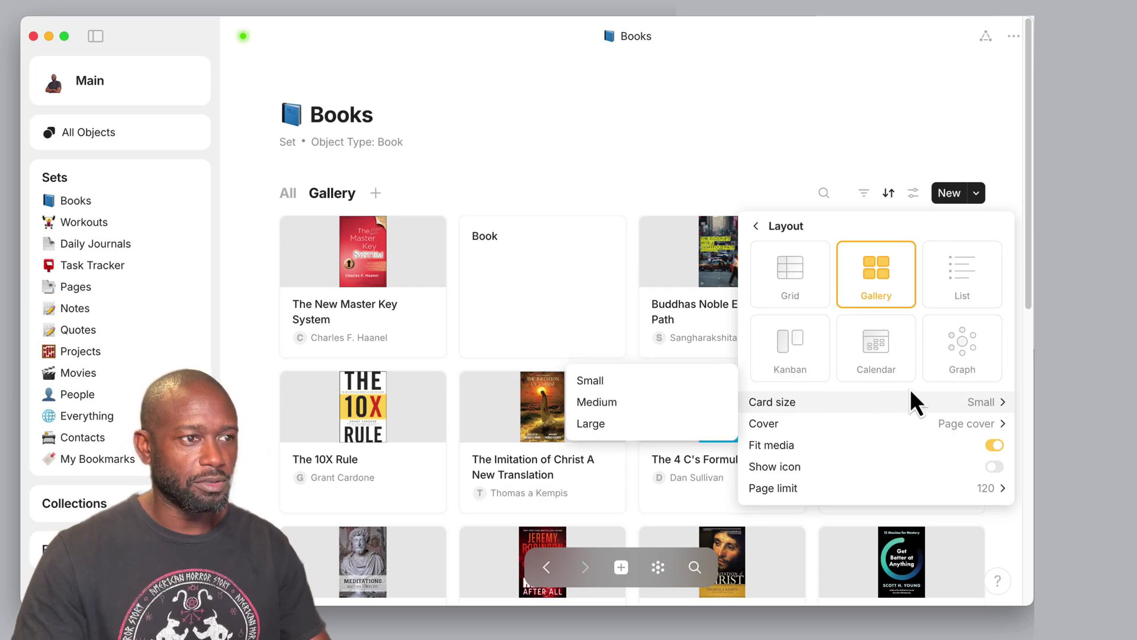
{"action": "mouse_move", "coordinate": [823, 424]}
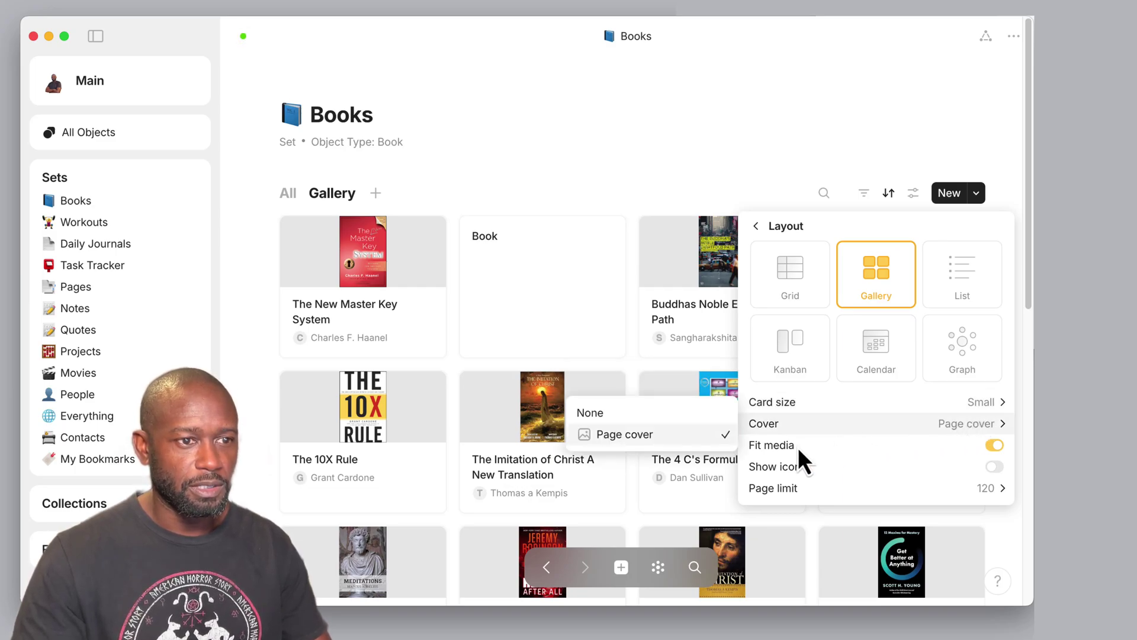
{"action": "mouse_move", "coordinate": [773, 407]}
{"action": "left_click", "coordinate": [663, 422]}
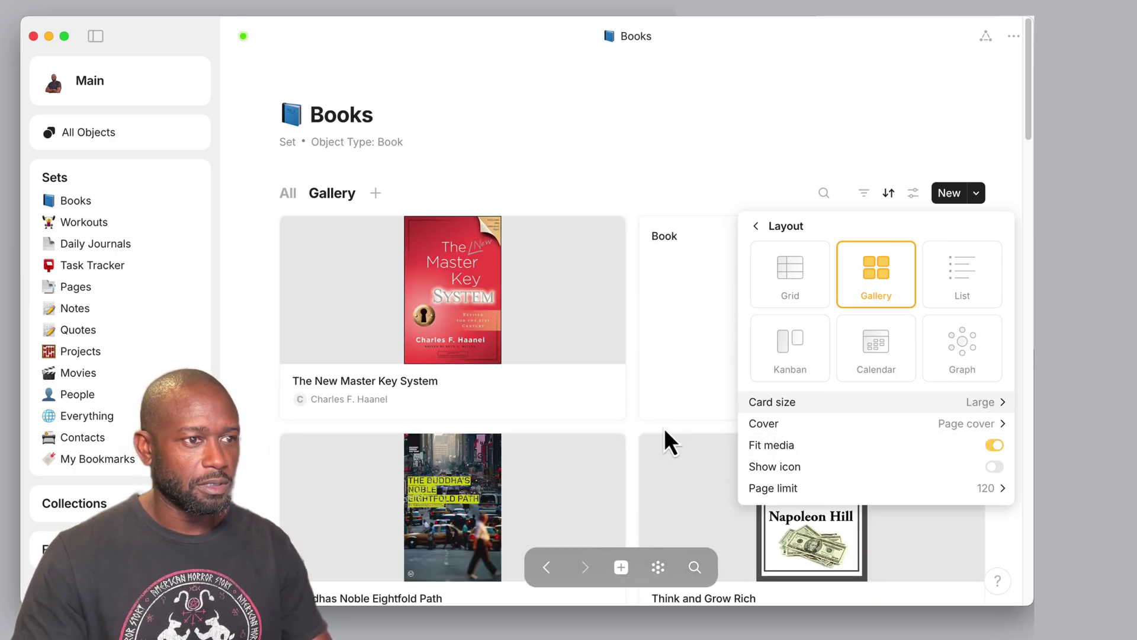
{"action": "left_click", "coordinate": [669, 381]}
Step: Try the Gallery layout's Fit media and Show icon options, restoring each, and look at the Page limit choices
{"action": "mouse_move", "coordinate": [801, 421]}
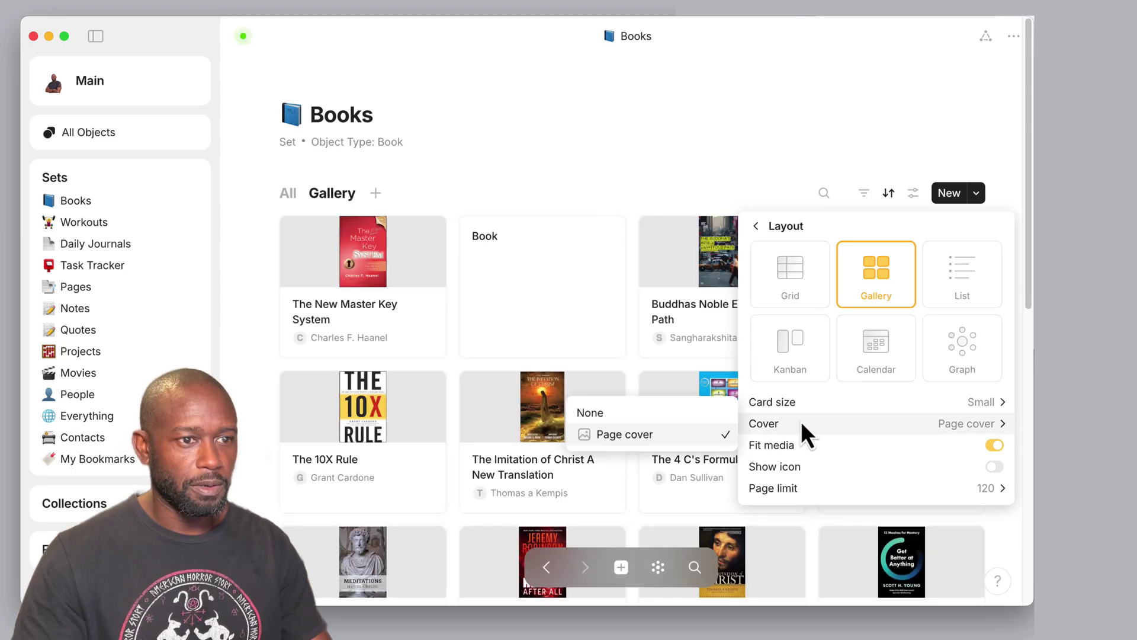
{"action": "left_click", "coordinate": [997, 447]}
{"action": "mouse_move", "coordinate": [841, 423]}
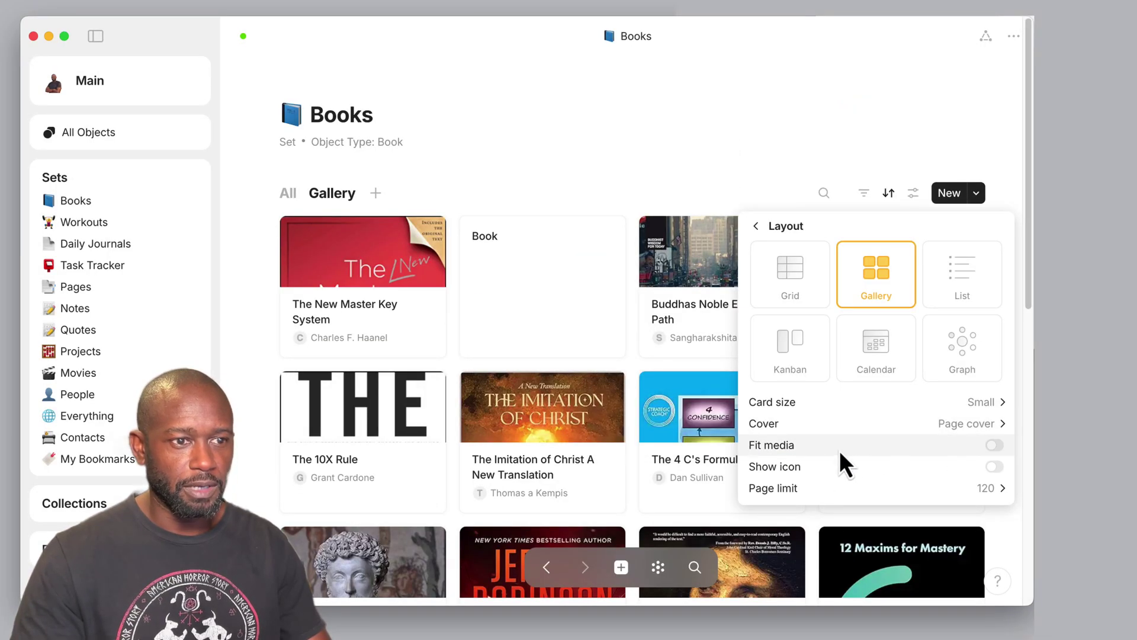
{"action": "left_click", "coordinate": [996, 445]}
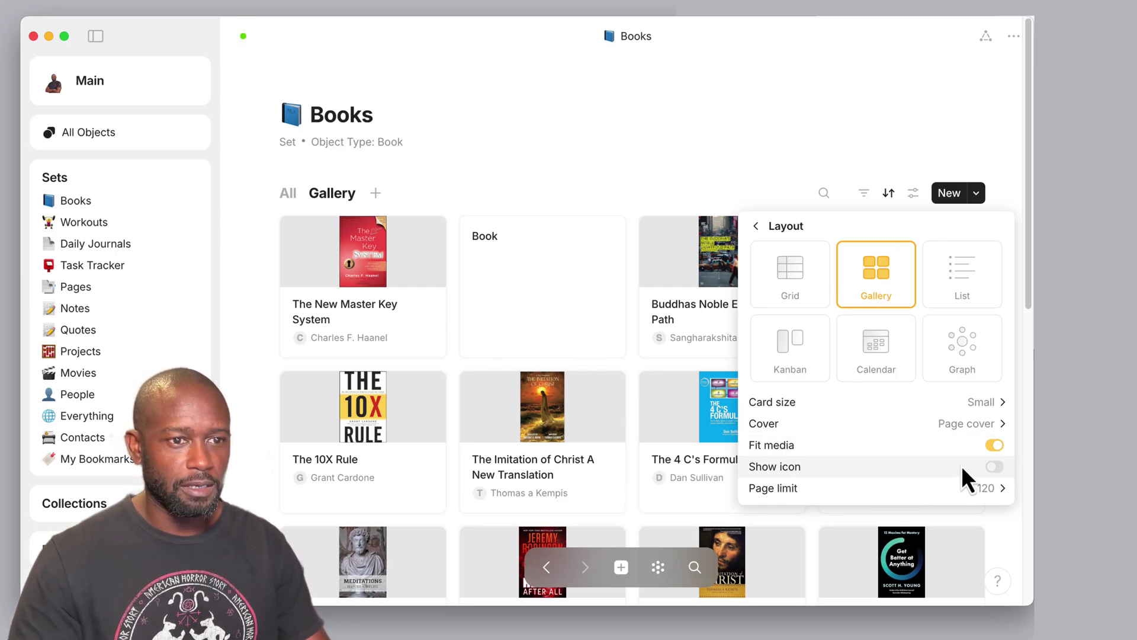
{"action": "left_click", "coordinate": [995, 467]}
{"action": "left_click", "coordinate": [995, 467]}
{"action": "mouse_move", "coordinate": [993, 490]}
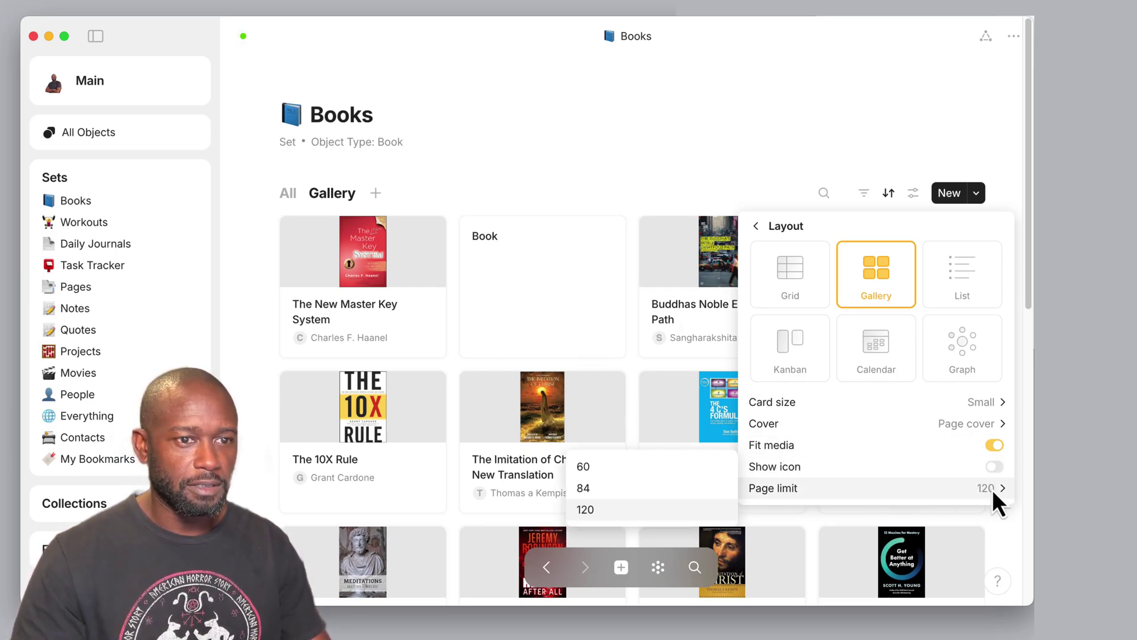
Step: Change the new Books view to the Grid layout with Show icon turned on
{"action": "left_click", "coordinate": [790, 276]}
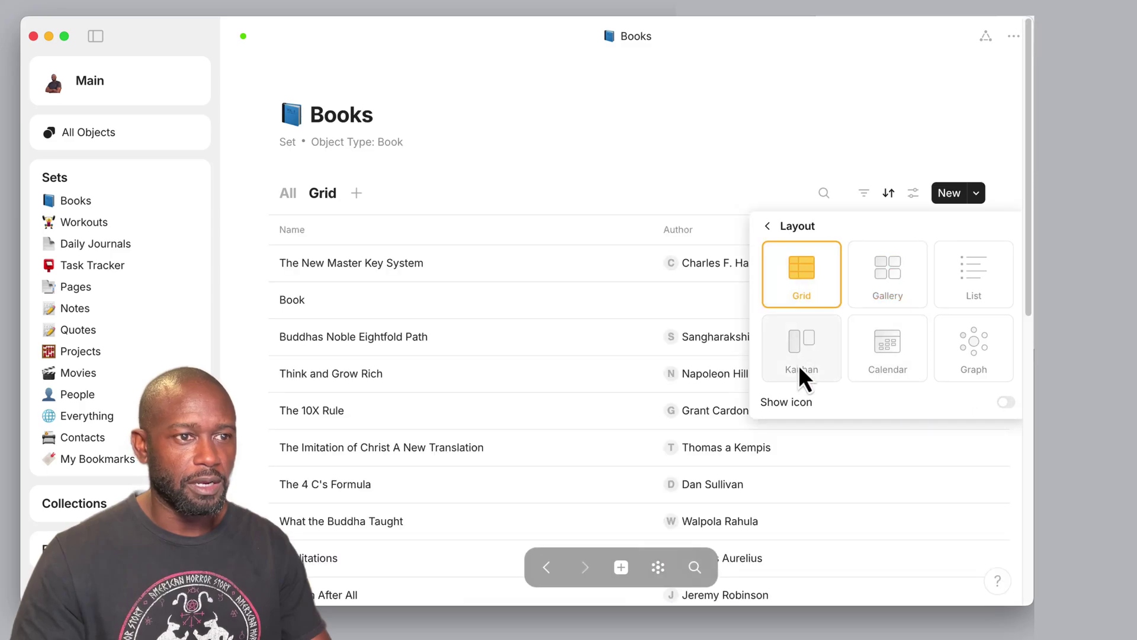
{"action": "left_click", "coordinate": [1009, 403]}
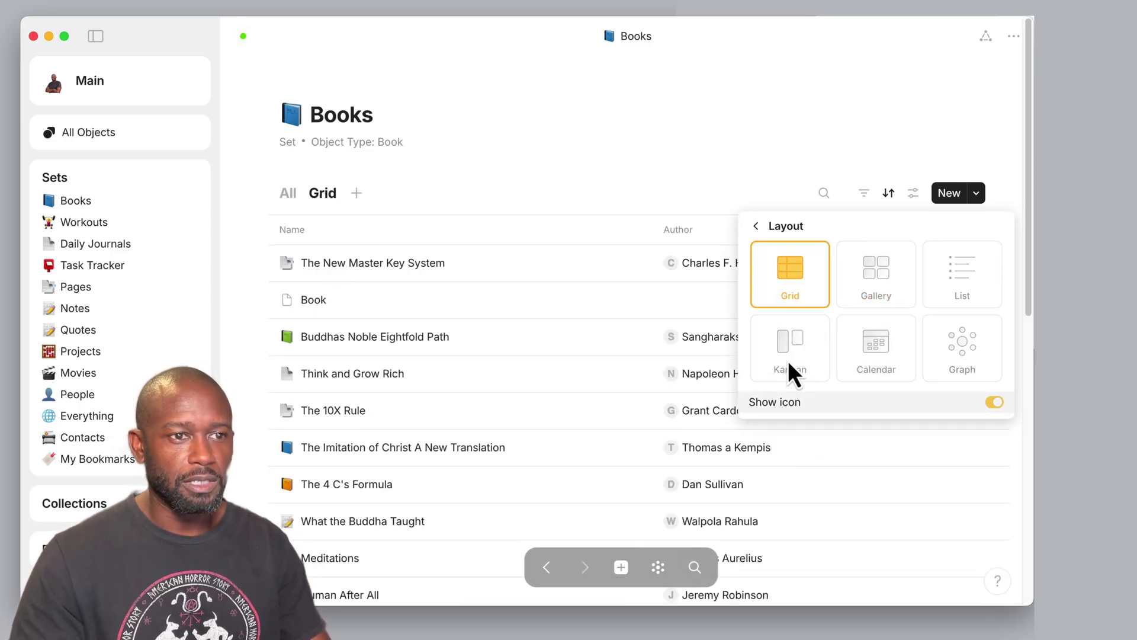
{"action": "left_click", "coordinate": [757, 227]}
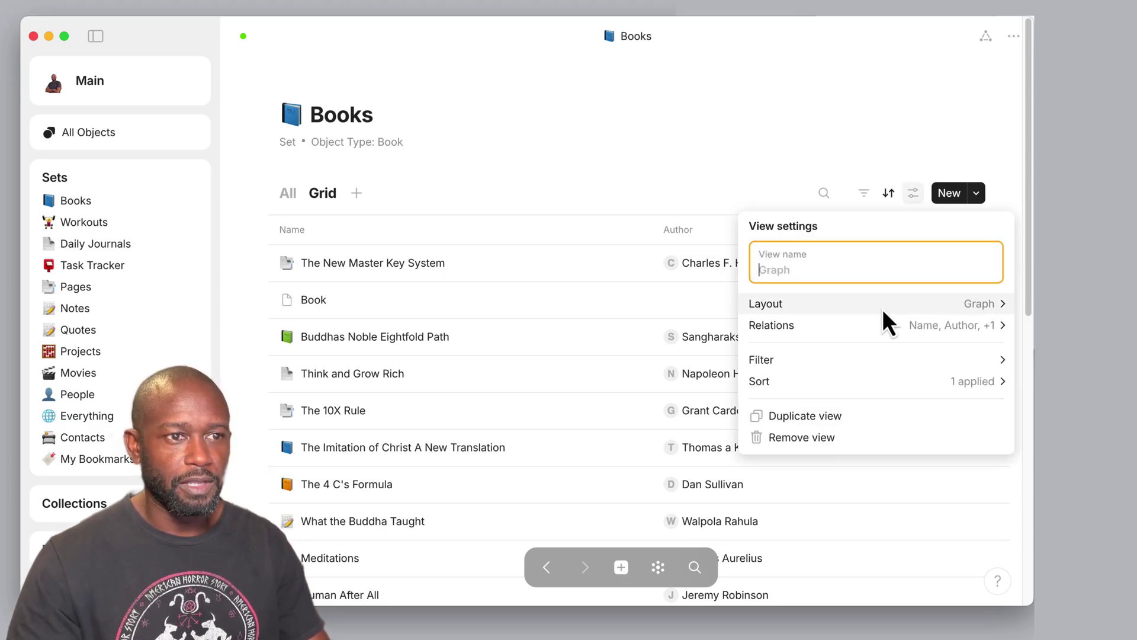
{"action": "left_click", "coordinate": [962, 329]}
Step: Switch the Books set to the All view and look through the relations in its view settings
{"action": "left_click", "coordinate": [287, 198]}
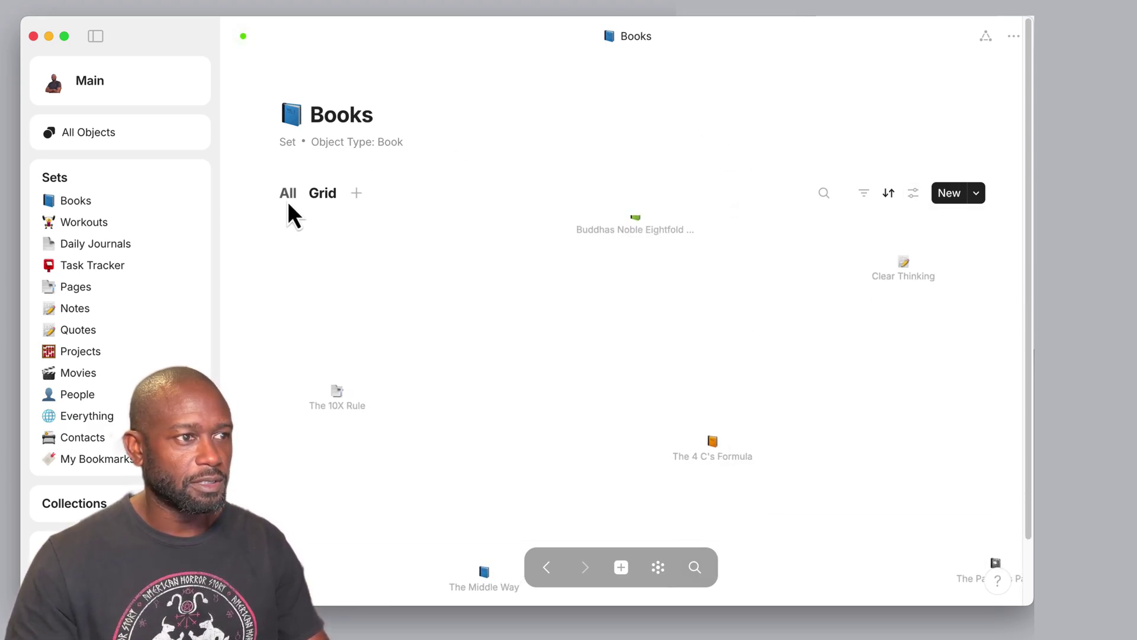
{"action": "left_click", "coordinate": [913, 193]}
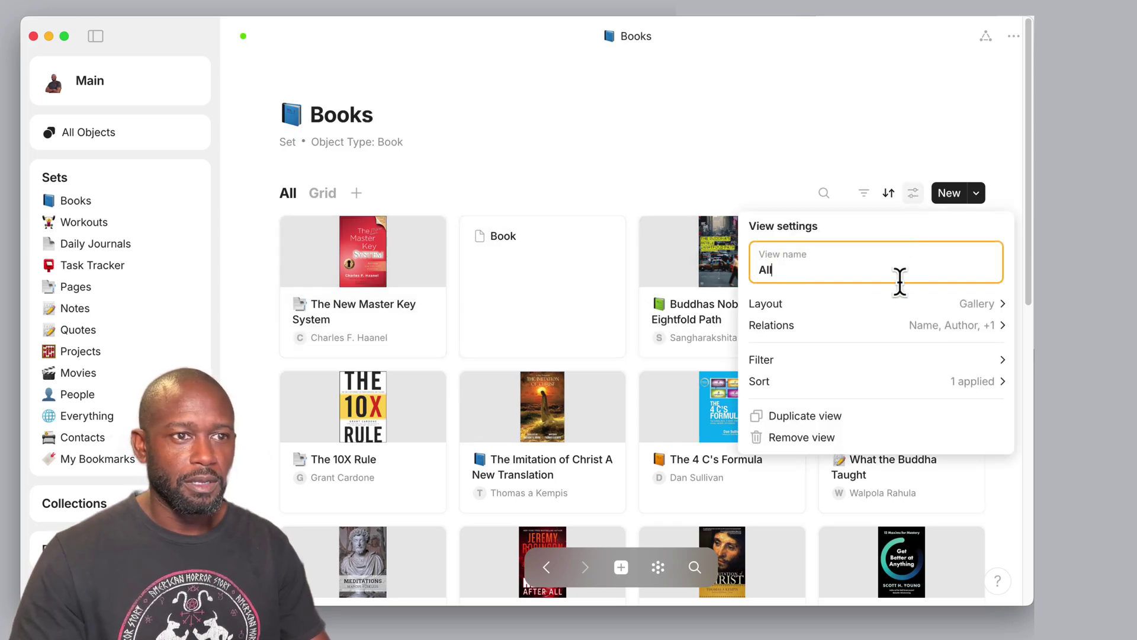
{"action": "left_click", "coordinate": [808, 326]}
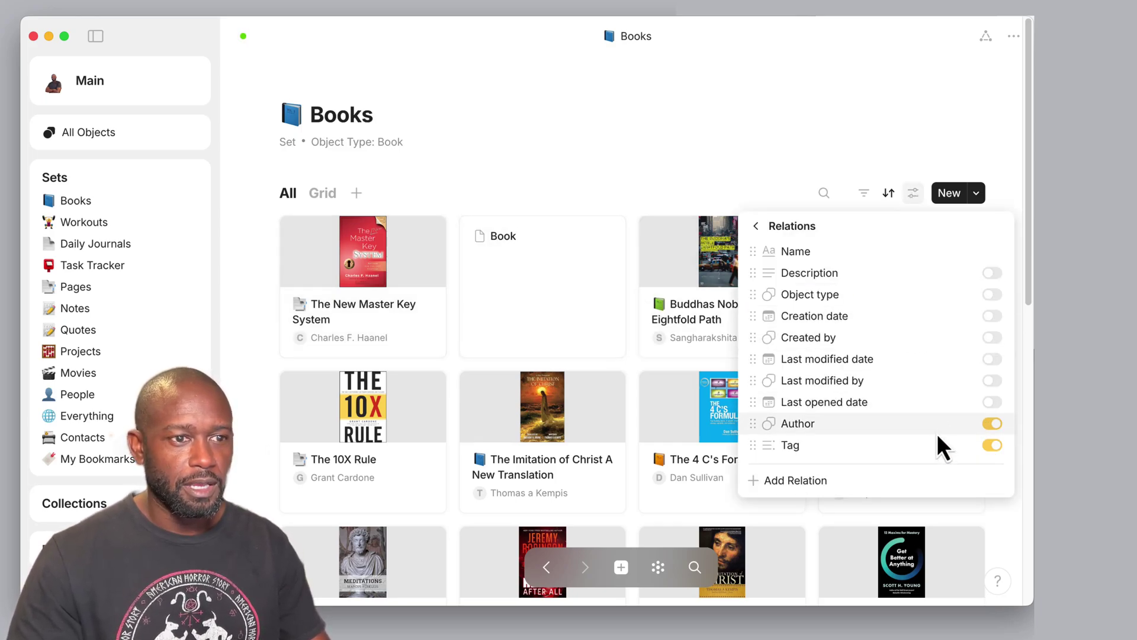
{"action": "scroll", "coordinate": [937, 433], "scroll_direction": "down", "scroll_amount": 3}
{"action": "scroll", "coordinate": [938, 432], "scroll_direction": "up", "scroll_amount": 3}
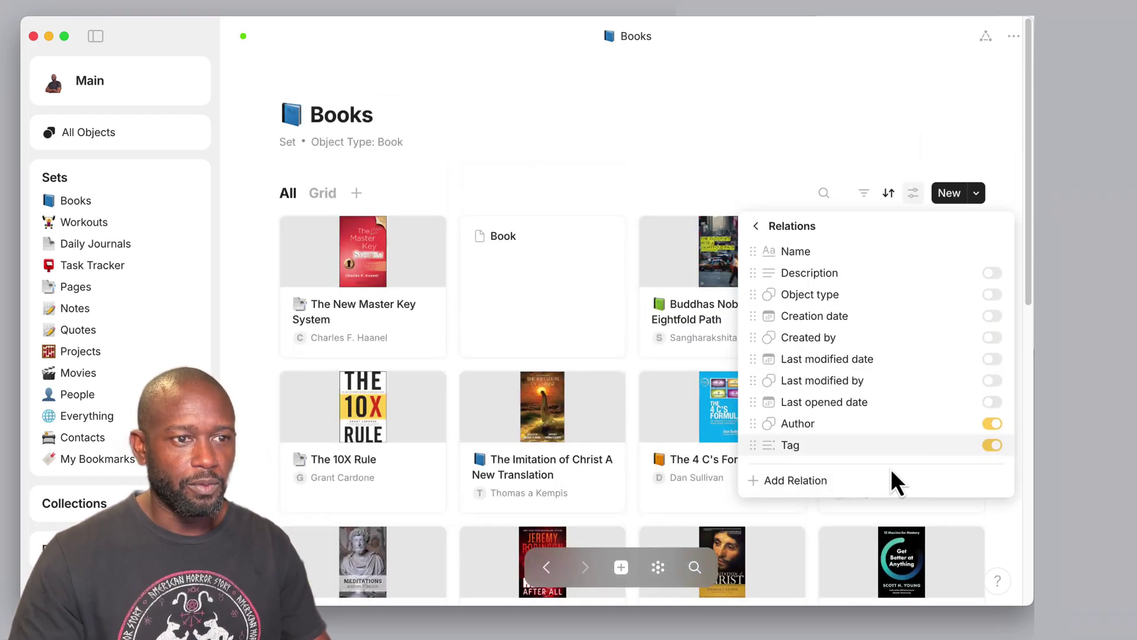
Step: Hide and restore the Author and Tag relations, and briefly show Object type on the All view's cards
{"action": "left_click", "coordinate": [994, 424]}
{"action": "left_click", "coordinate": [994, 425]}
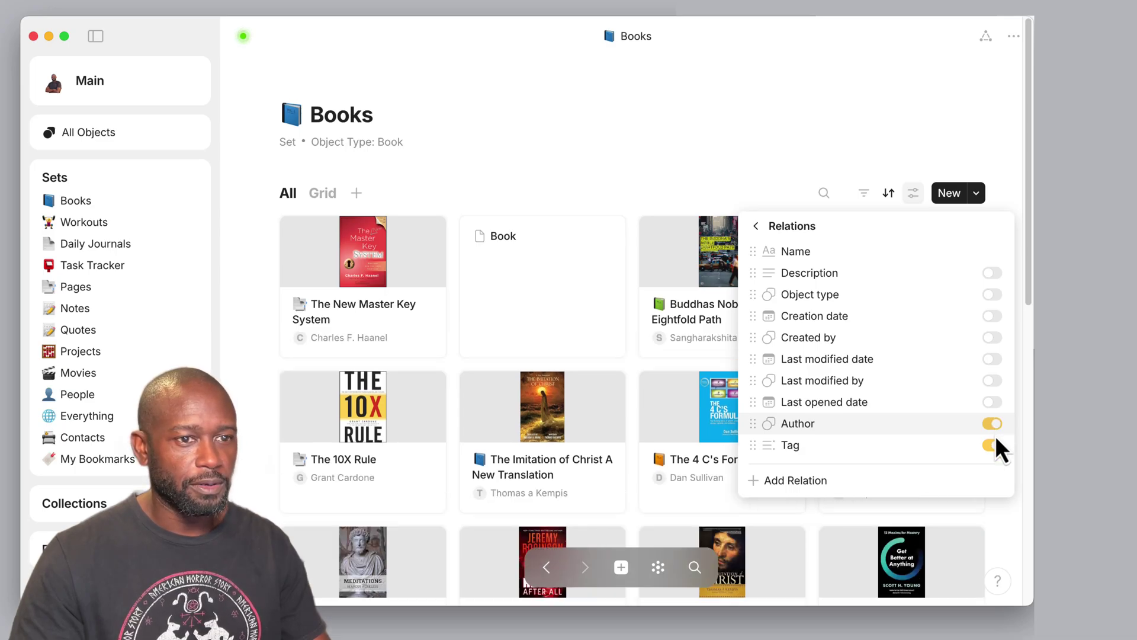
{"action": "left_click", "coordinate": [994, 444]}
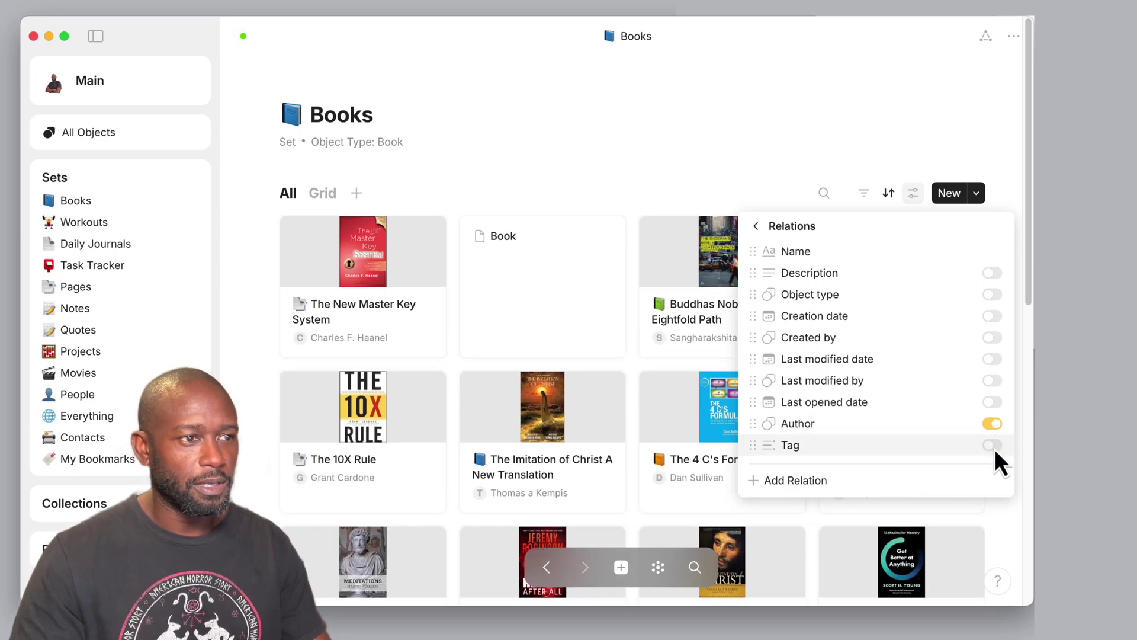
{"action": "left_click", "coordinate": [994, 447]}
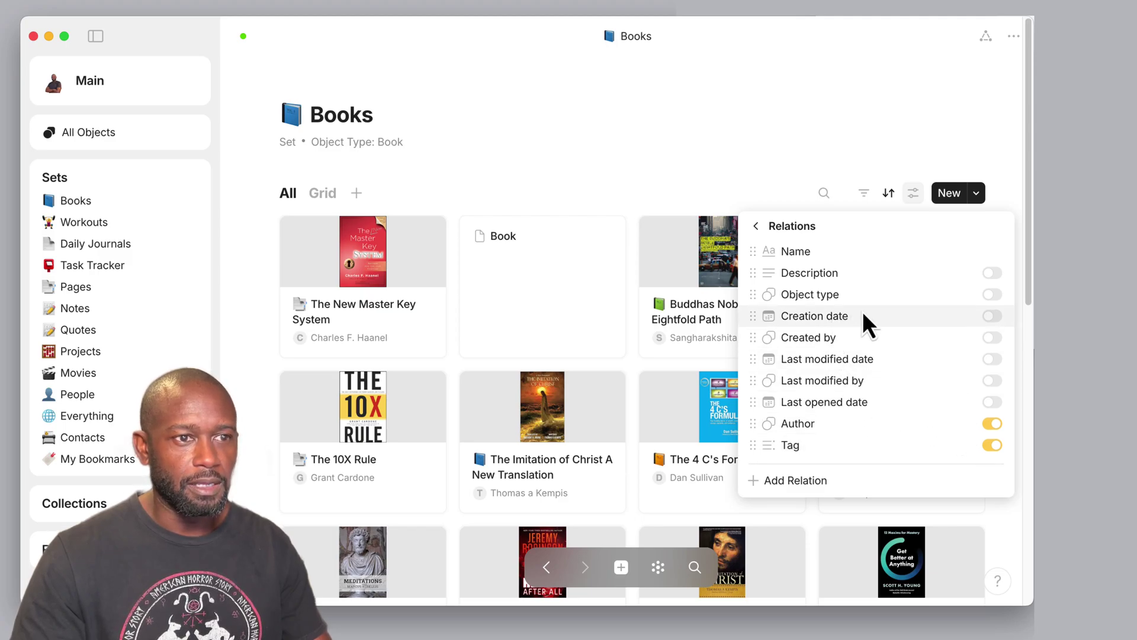
{"action": "left_click", "coordinate": [993, 296]}
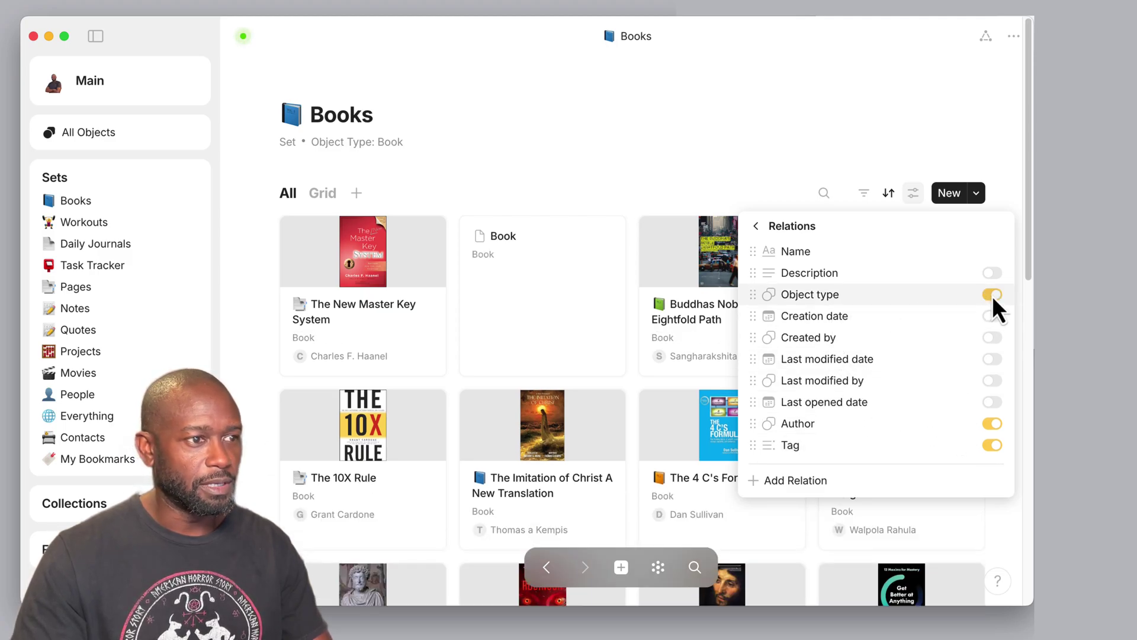
{"action": "left_click", "coordinate": [993, 295]}
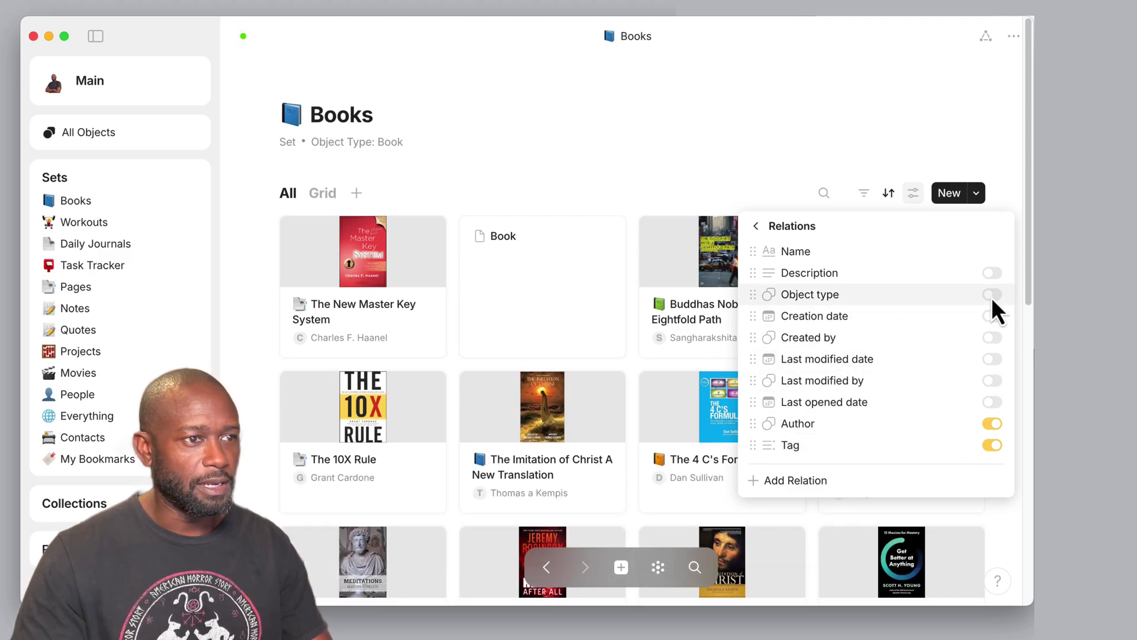
Step: Add a filter to the All view that keeps only books whose Author relation Is empty
{"action": "left_click", "coordinate": [756, 226]}
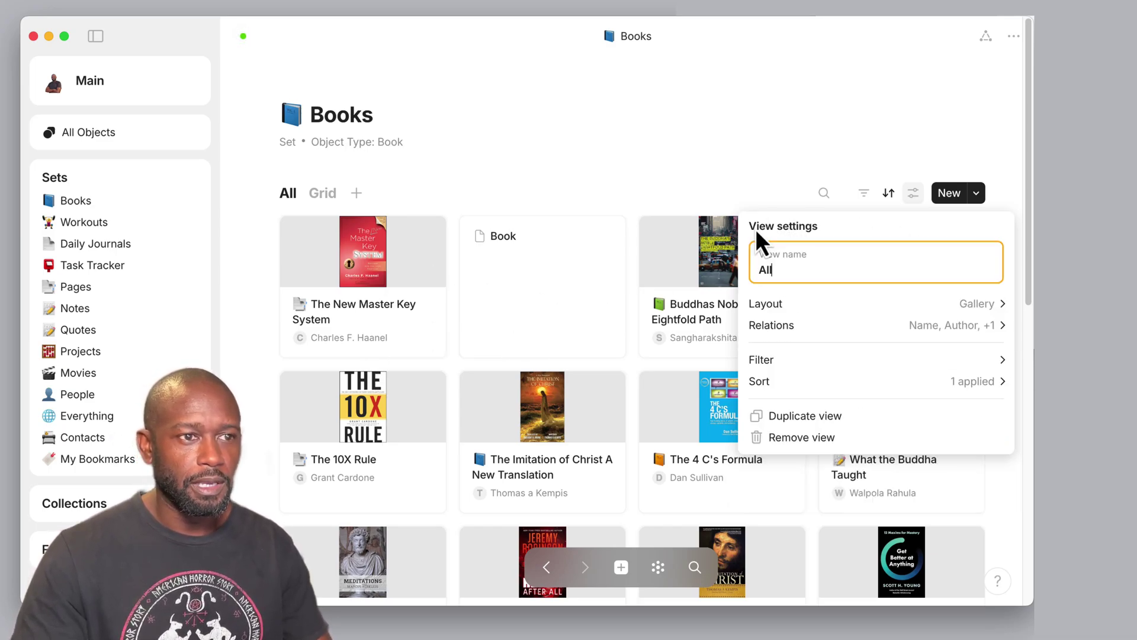
{"action": "left_click", "coordinate": [931, 361]}
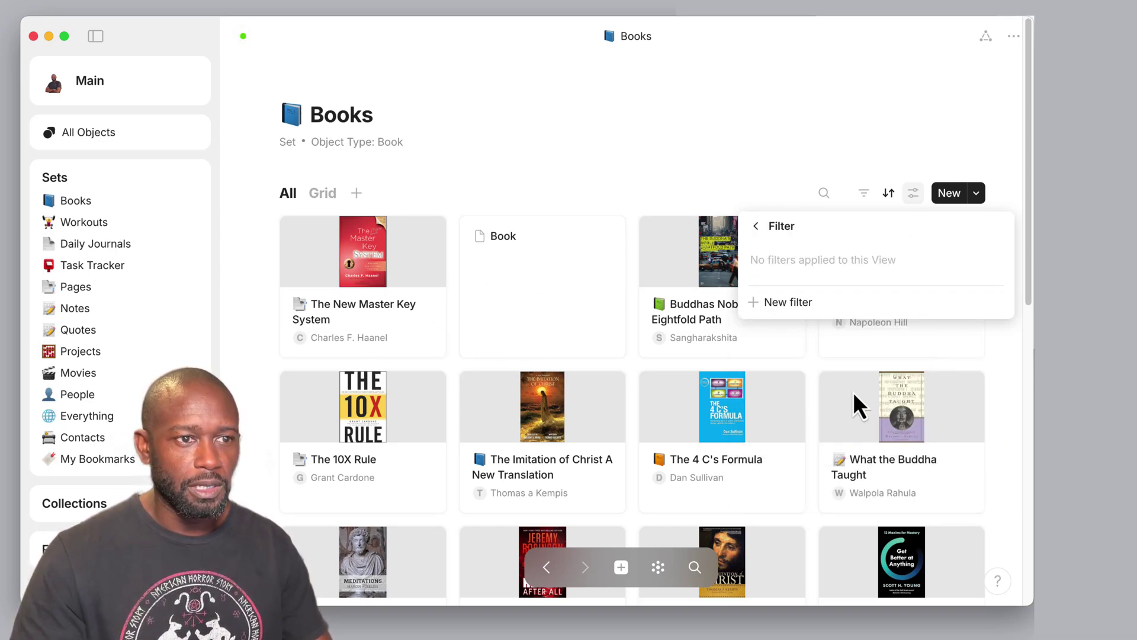
{"action": "left_click", "coordinate": [774, 302]}
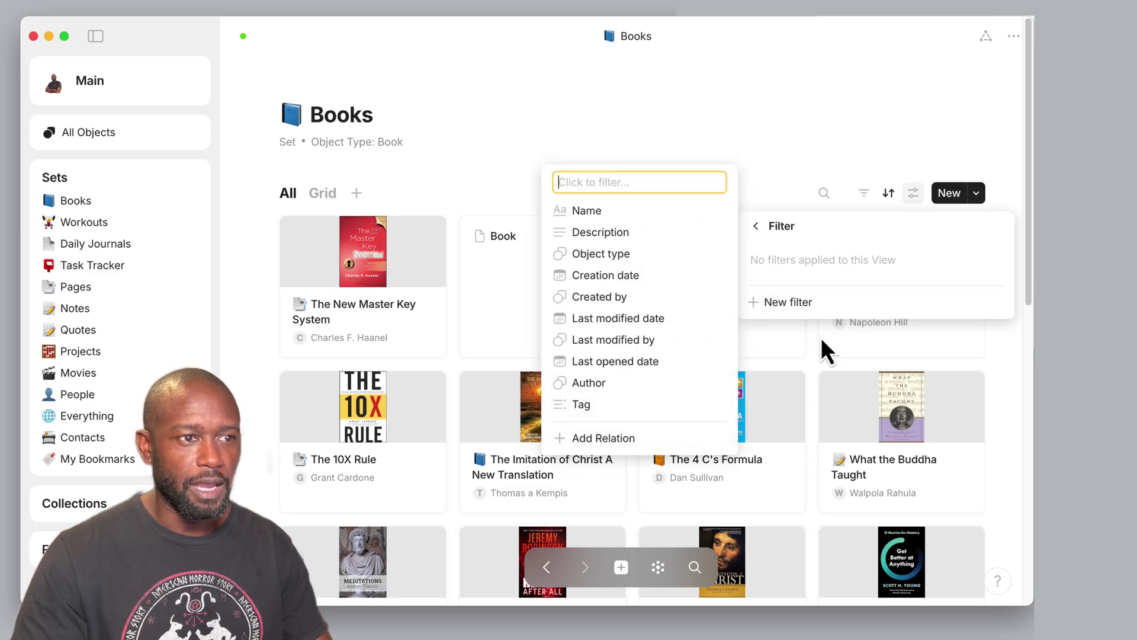
{"action": "left_click", "coordinate": [610, 385]}
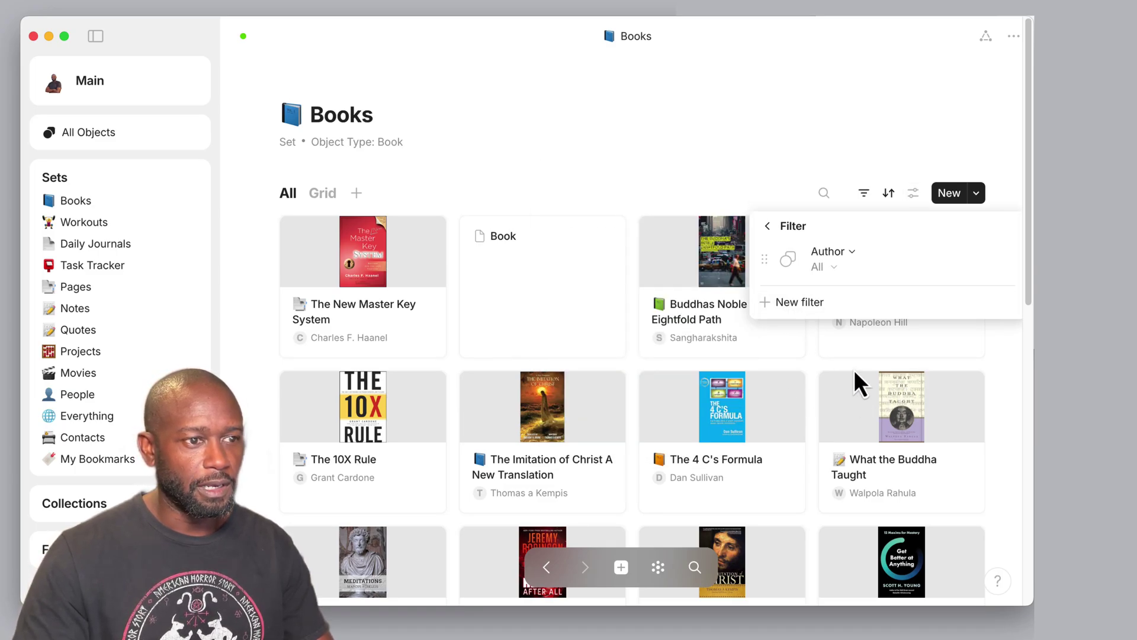
{"action": "left_click", "coordinate": [835, 270]}
{"action": "mouse_move", "coordinate": [836, 300]}
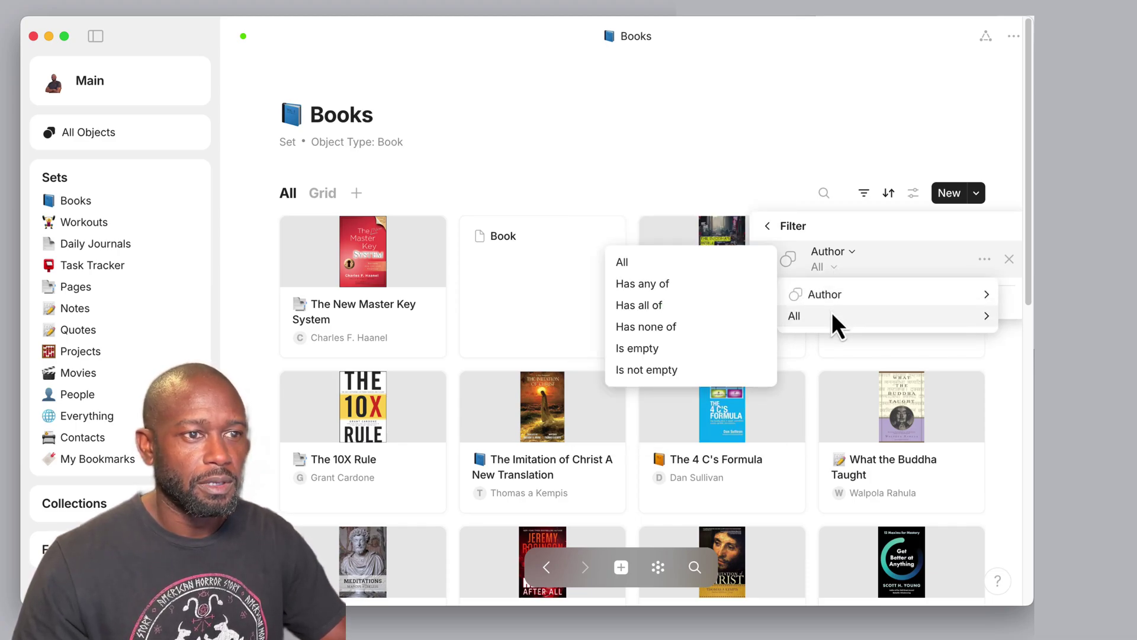
{"action": "left_click", "coordinate": [650, 352]}
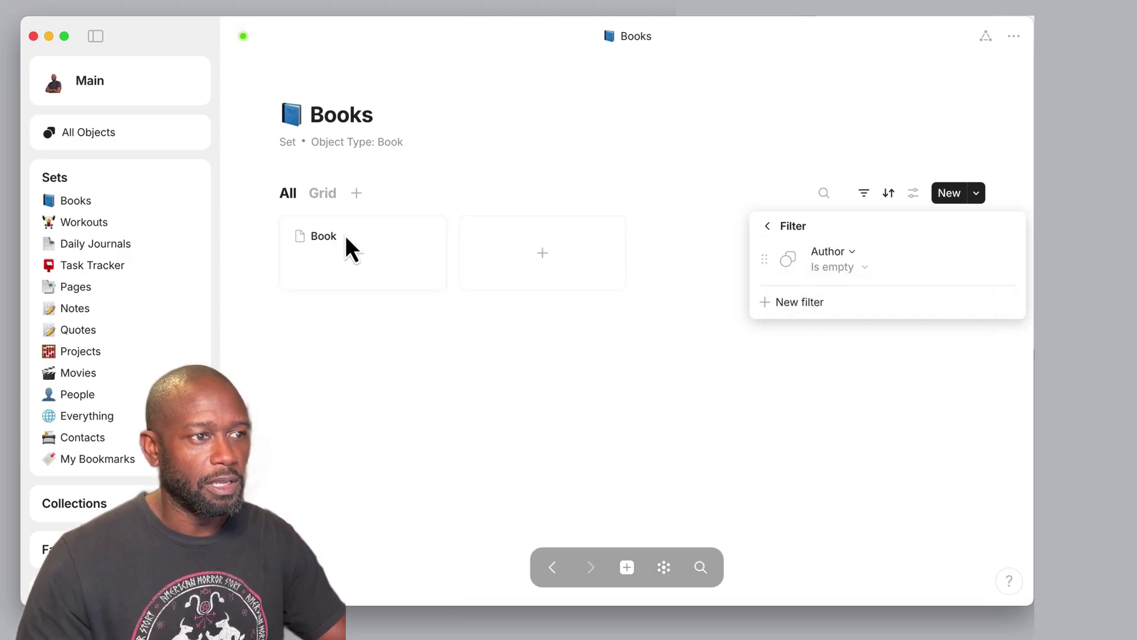
Step: Change the All view's Author filter to Has all of, with Thomas a Kempis as the selected author
{"action": "left_click", "coordinate": [852, 272]}
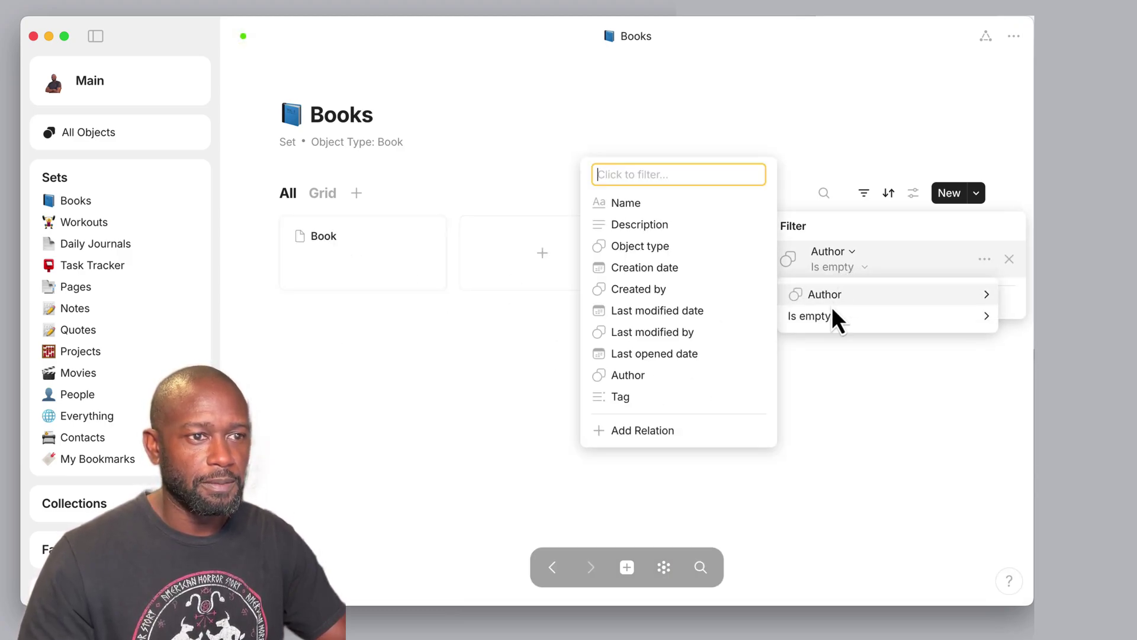
{"action": "mouse_move", "coordinate": [823, 318]}
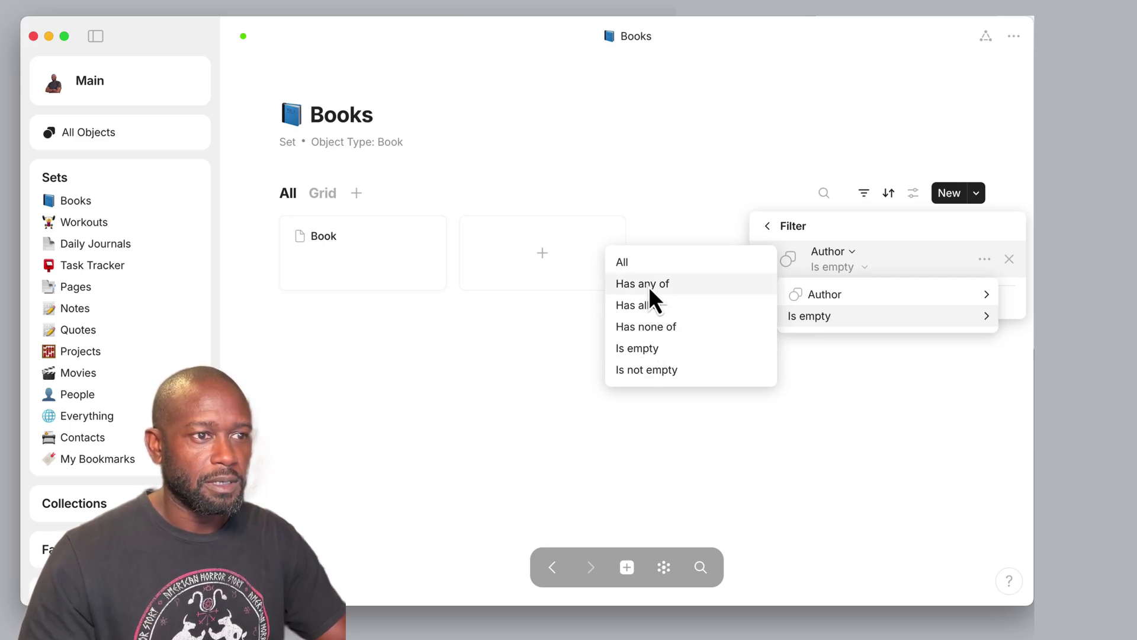
{"action": "left_click", "coordinate": [661, 308]}
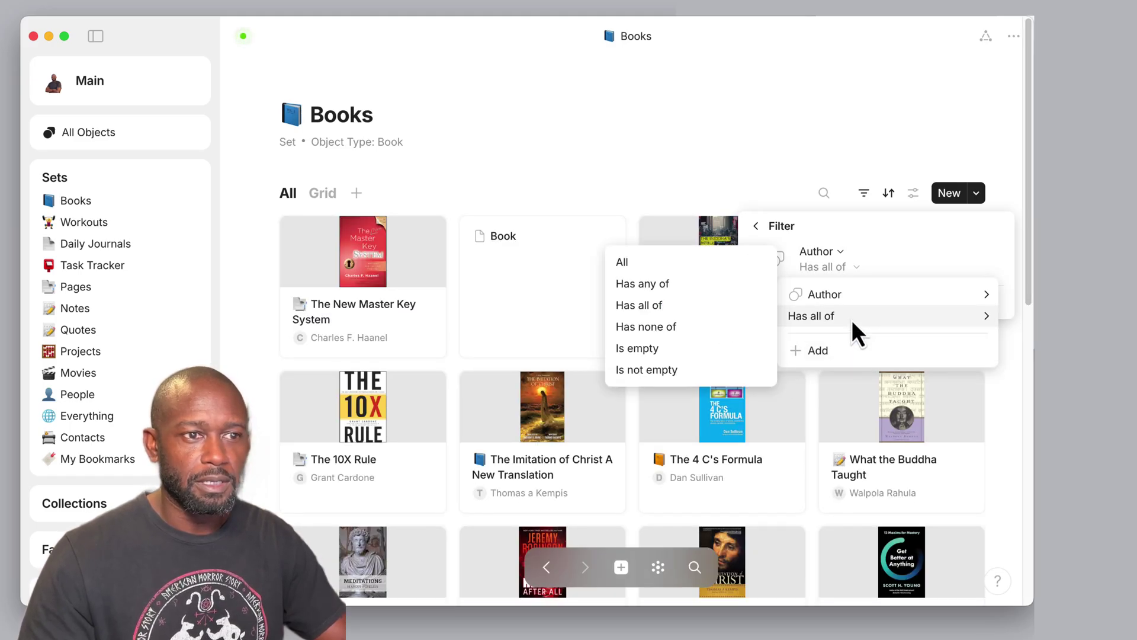
{"action": "left_click", "coordinate": [843, 349]}
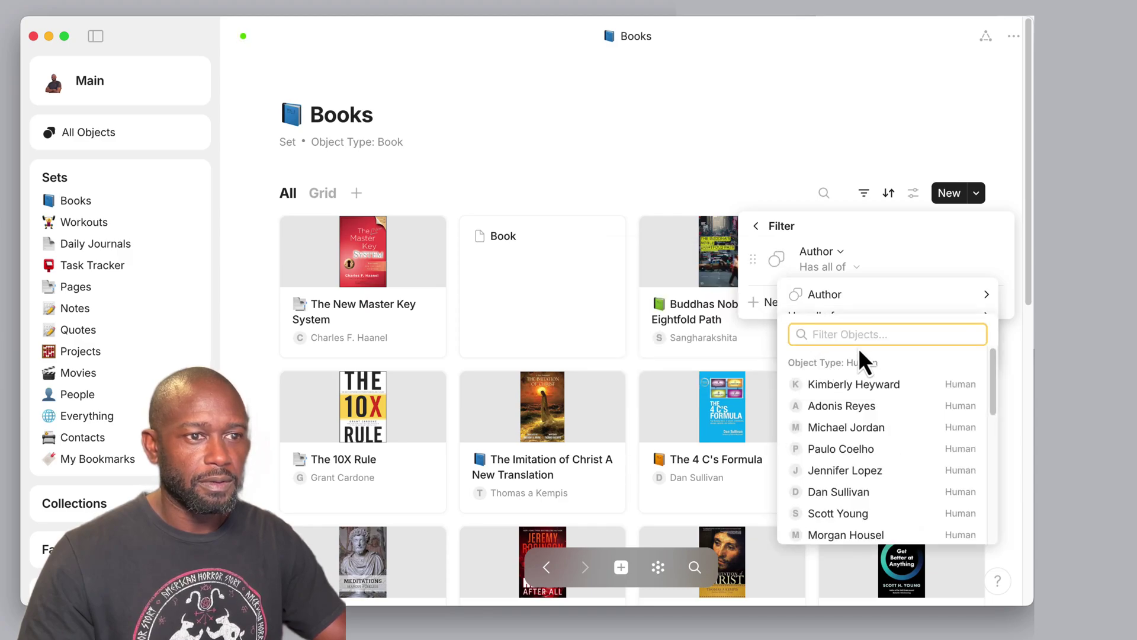
{"action": "scroll", "coordinate": [863, 456], "scroll_direction": "down", "scroll_amount": 2}
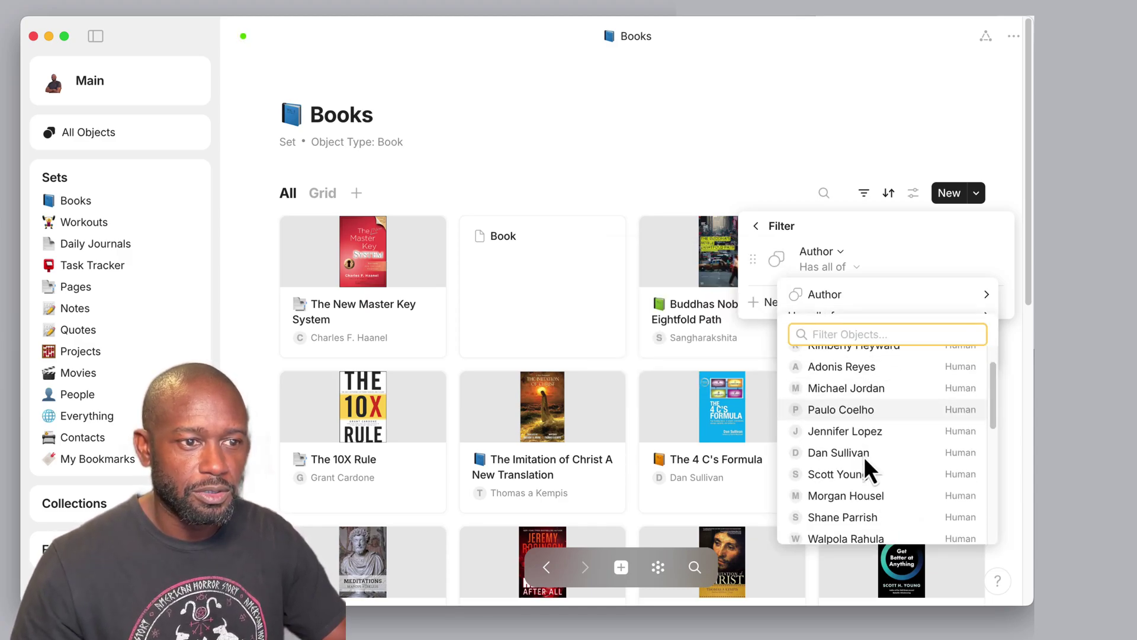
{"action": "type", "text": "tho"}
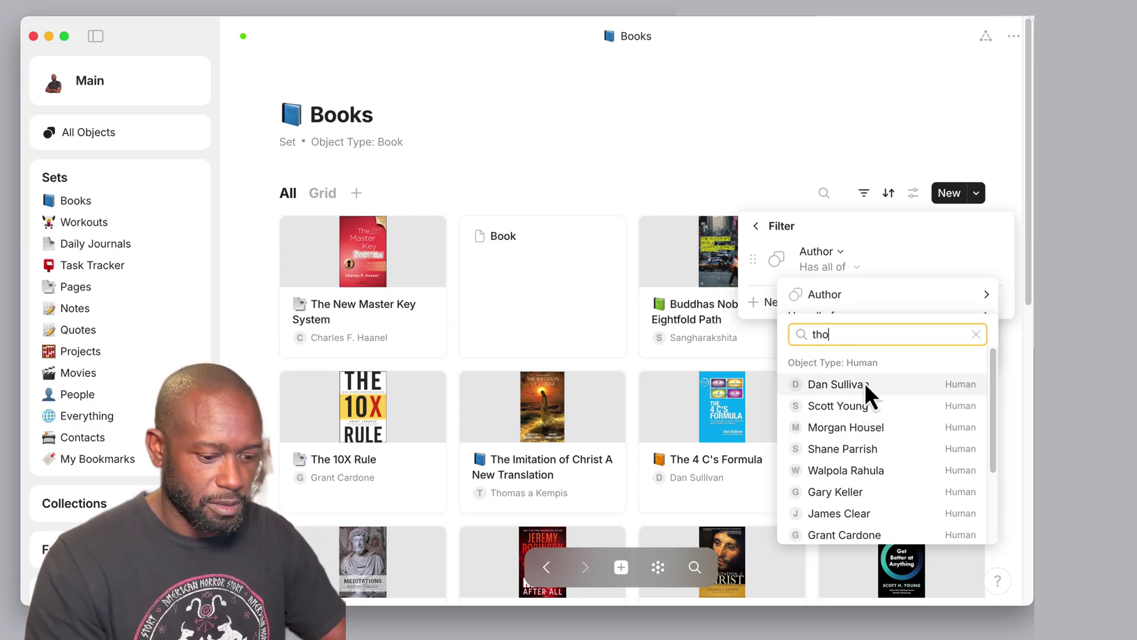
{"action": "type", "text": "ma"}
{"action": "key", "text": "BackSpace"}
{"action": "key", "text": "BackSpace"}
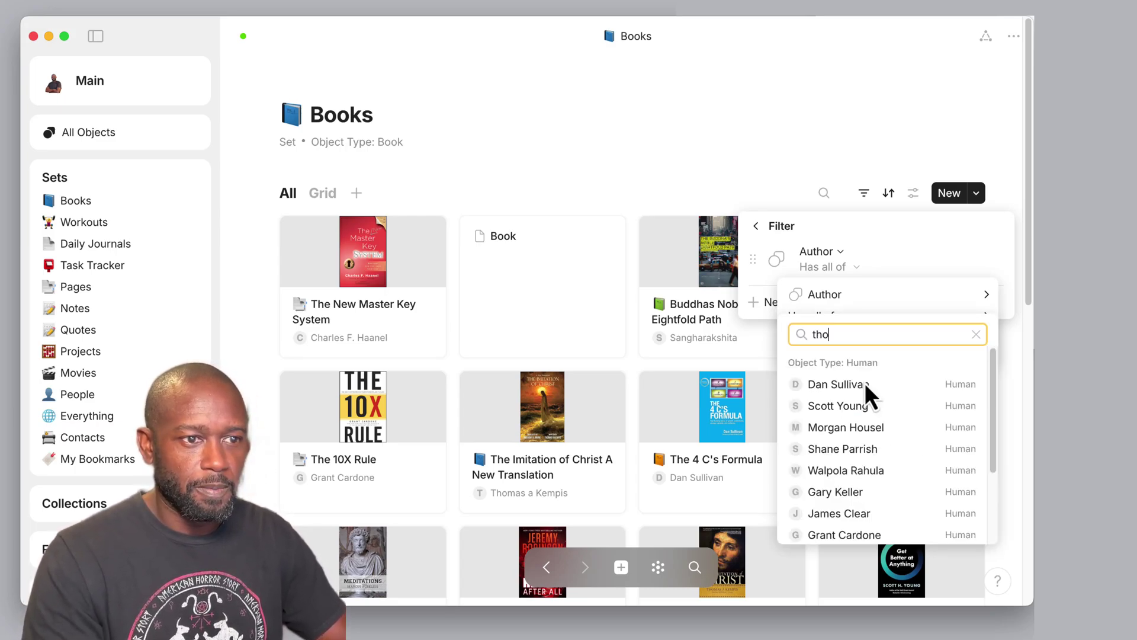
{"action": "type", "text": "ma"}
{"action": "left_click", "coordinate": [850, 436]}
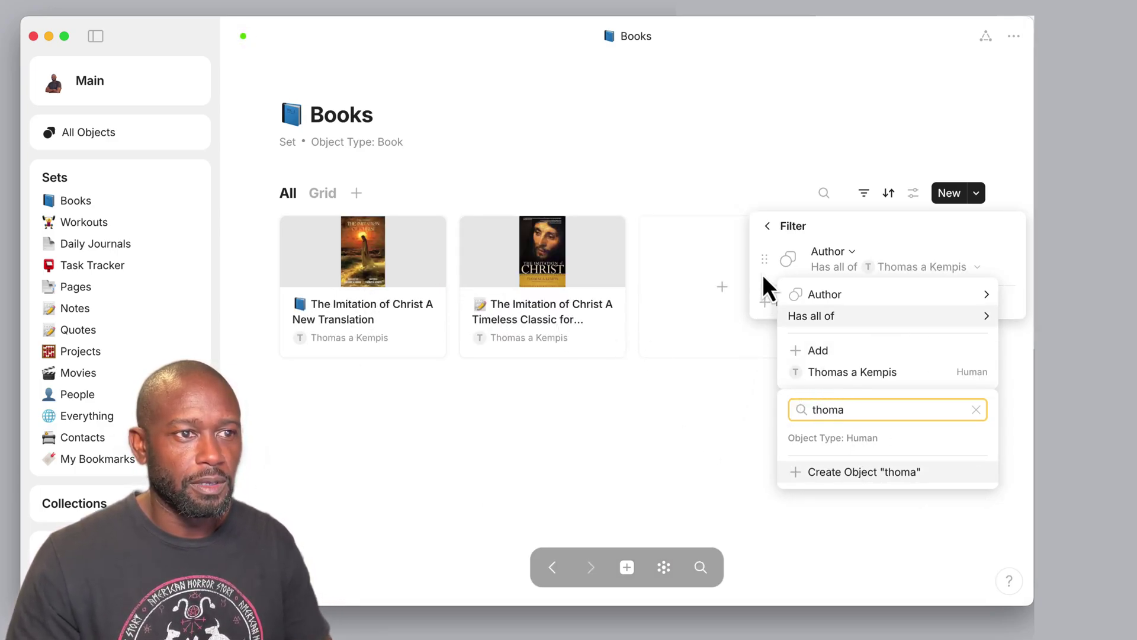
{"action": "left_click", "coordinate": [930, 232]}
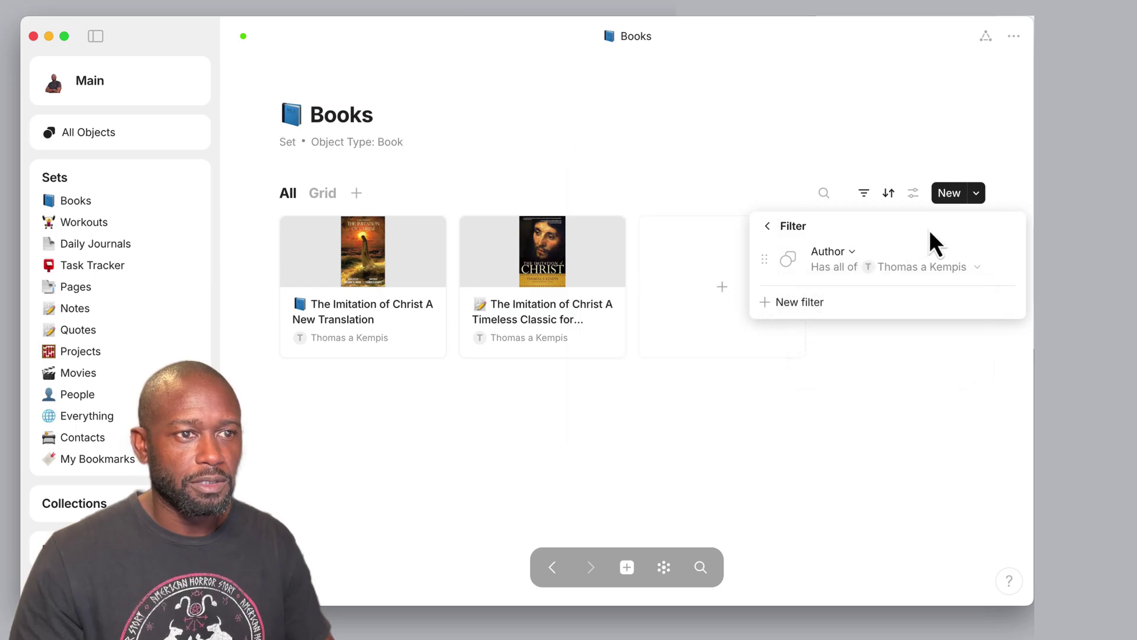
Step: Check the relations offered for a new filter and remove the Author filter from the All view
{"action": "left_click", "coordinate": [803, 301]}
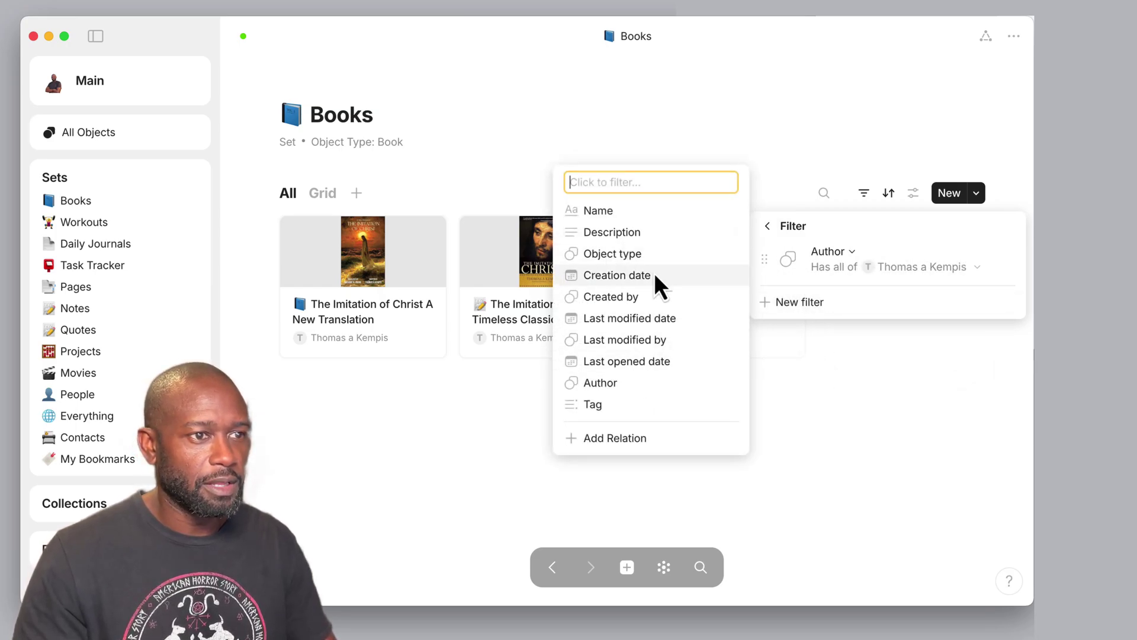
{"action": "left_click", "coordinate": [495, 435]}
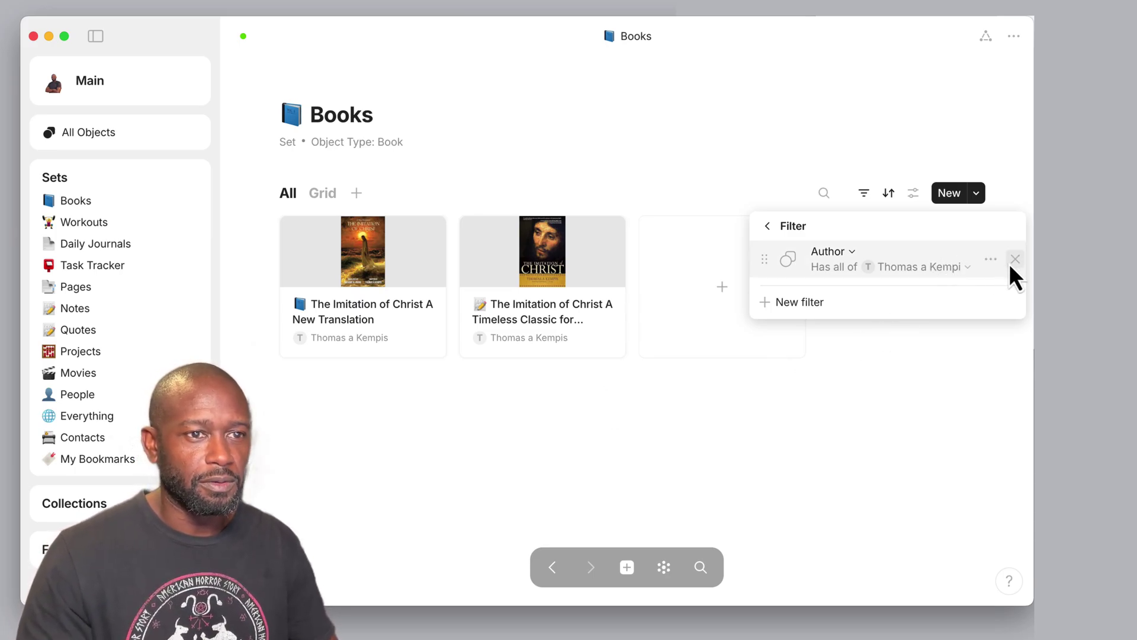
{"action": "left_click", "coordinate": [1010, 264]}
{"action": "left_click", "coordinate": [764, 179]}
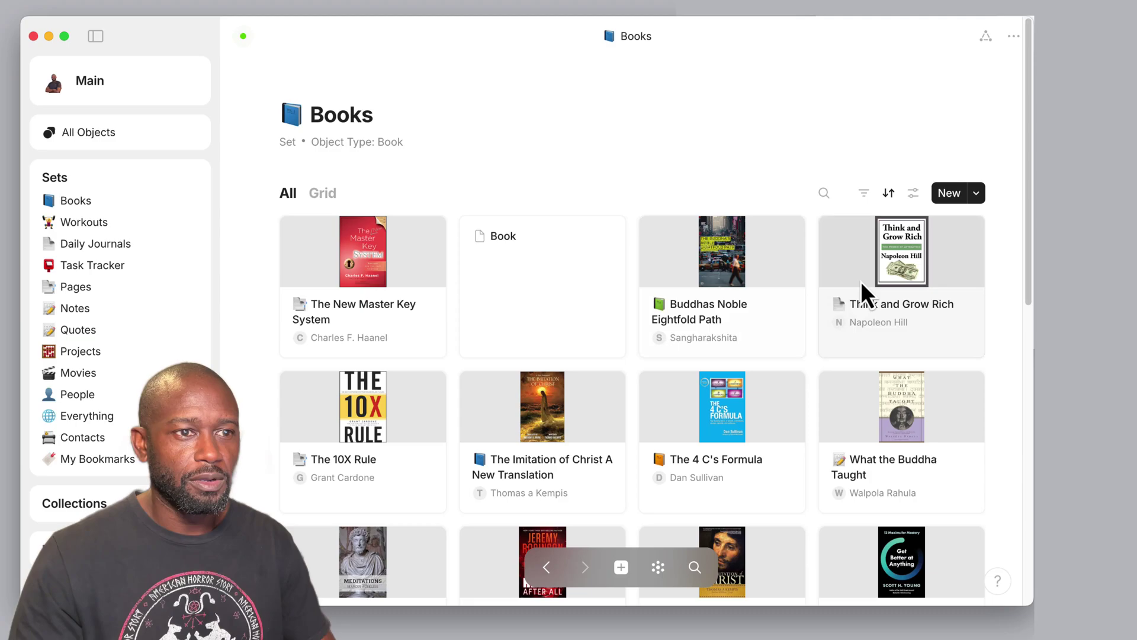
Step: Add Author in ascending order as a second sort on the Books set's All view
{"action": "left_click", "coordinate": [913, 194]}
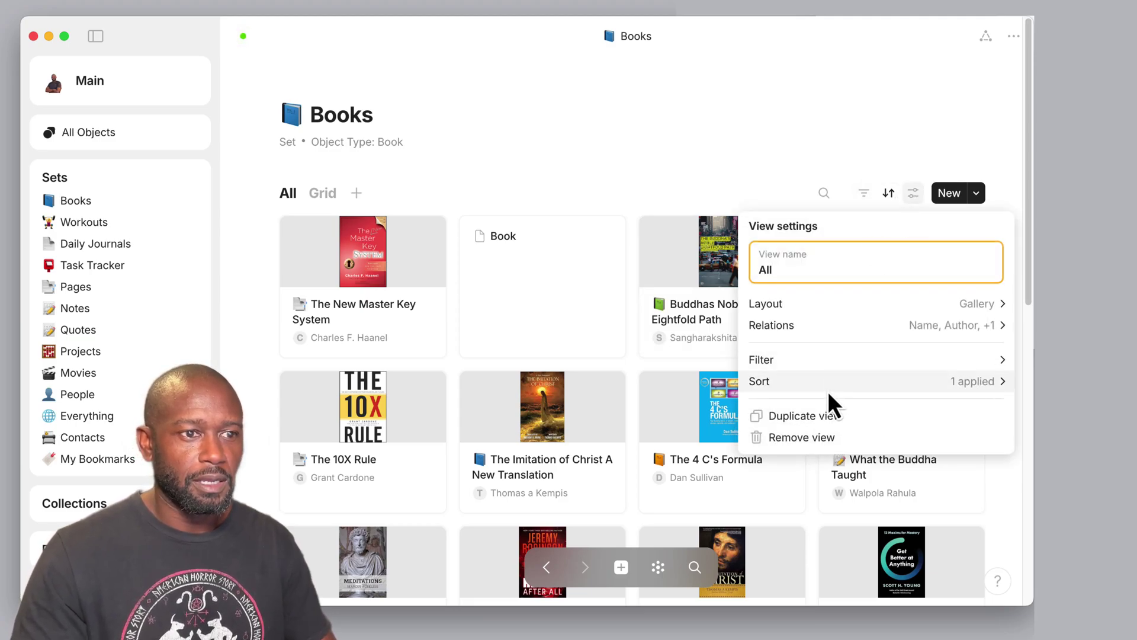
{"action": "left_click", "coordinate": [952, 386]}
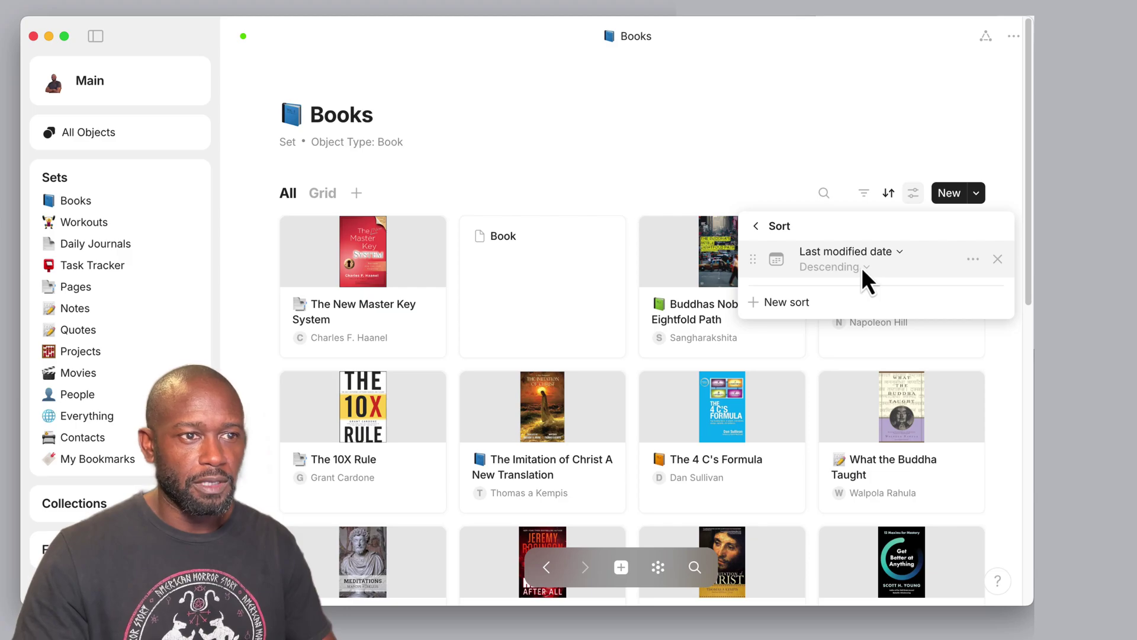
{"action": "left_click", "coordinate": [793, 299]}
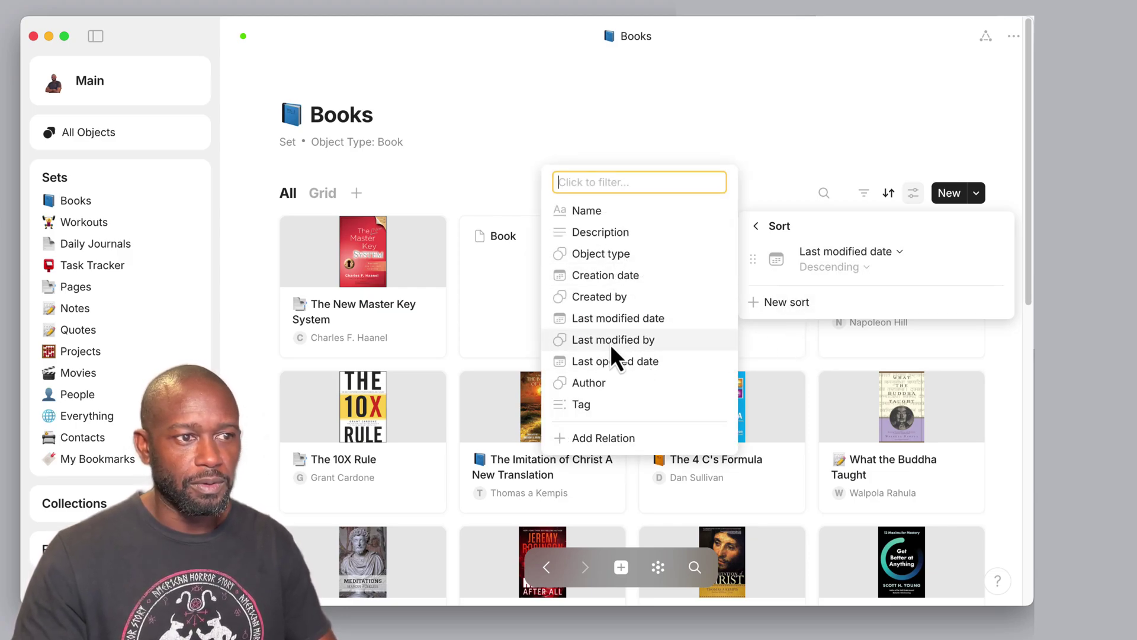
{"action": "left_click", "coordinate": [610, 383]}
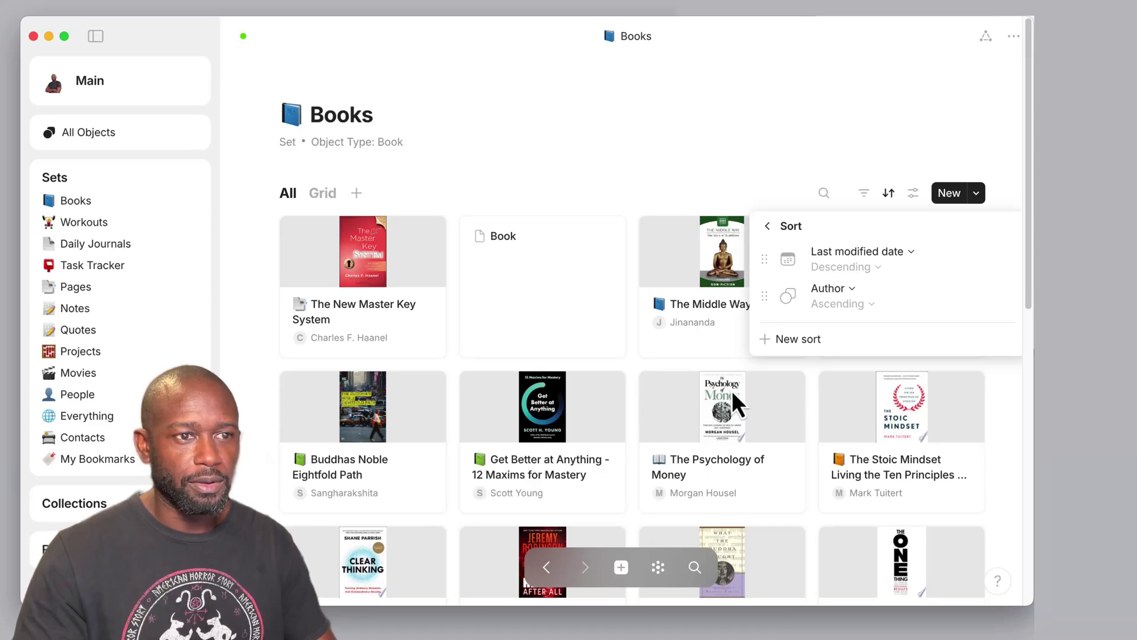
{"action": "left_click", "coordinate": [865, 97]}
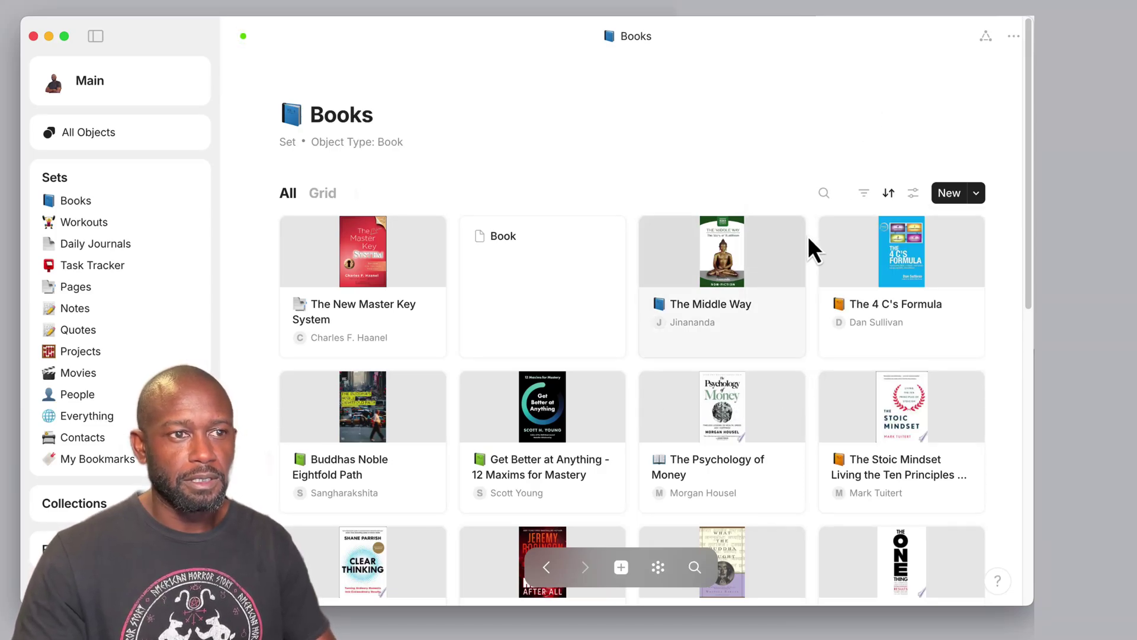
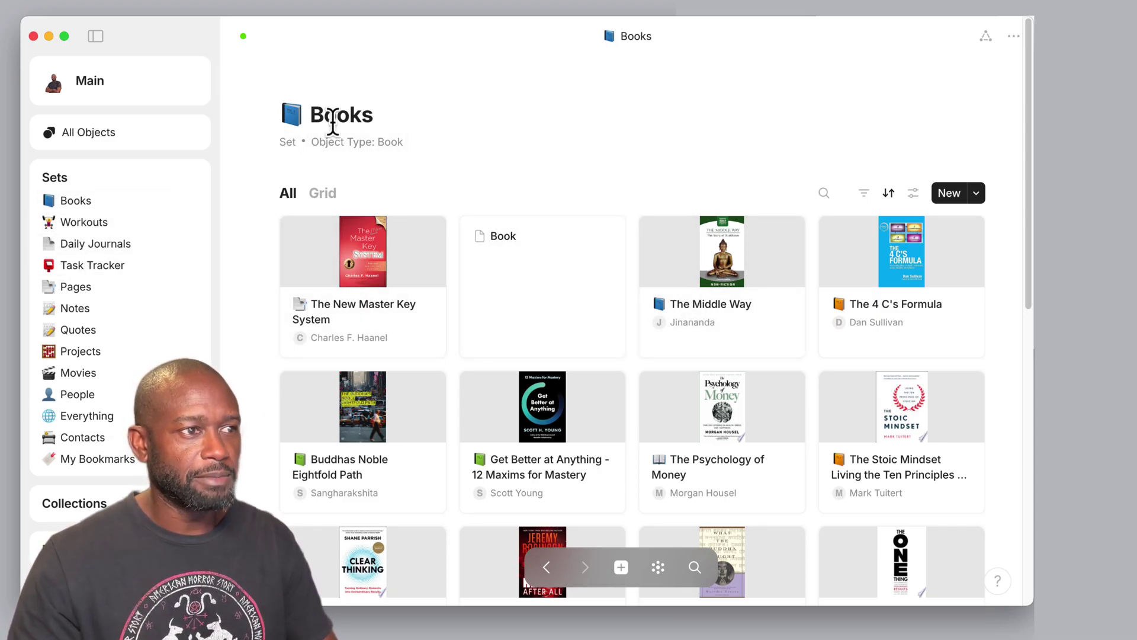
Step: Open the Workouts, Daily Journals, Task Tracker and Pages sets one after another to compare their layouts
{"action": "left_click", "coordinate": [95, 225]}
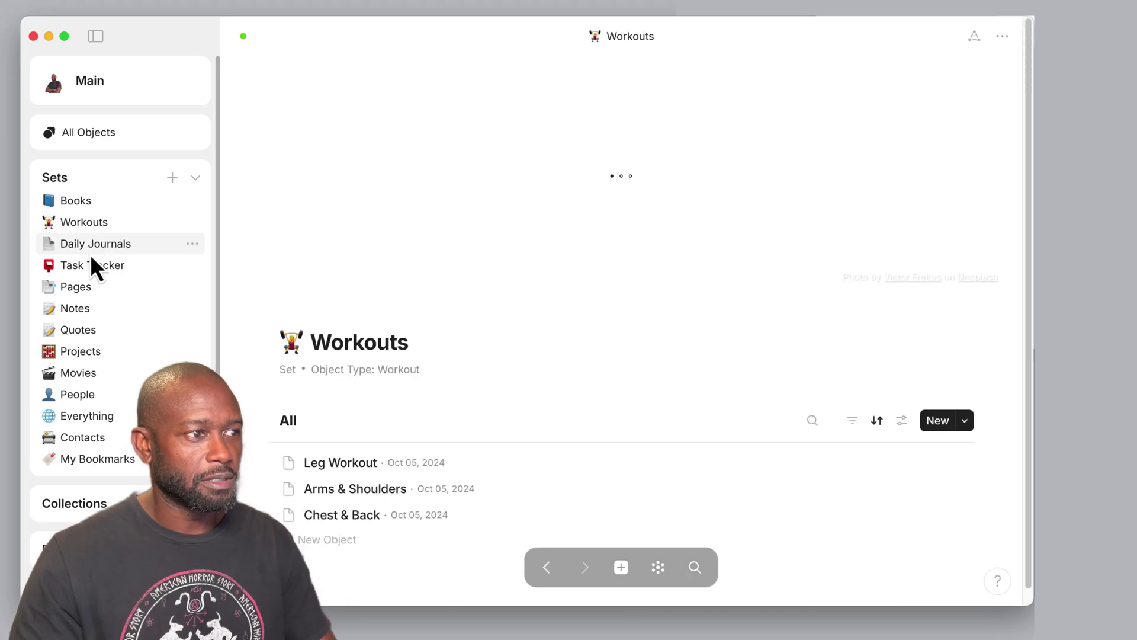
{"action": "left_click", "coordinate": [90, 253]}
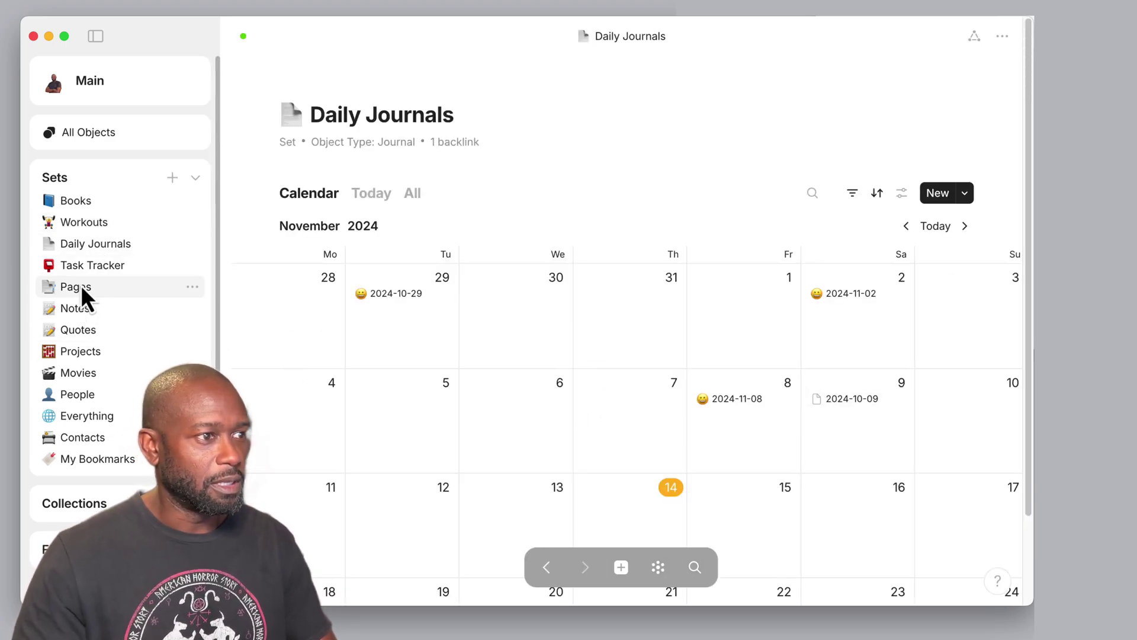
{"action": "left_click", "coordinate": [89, 265]}
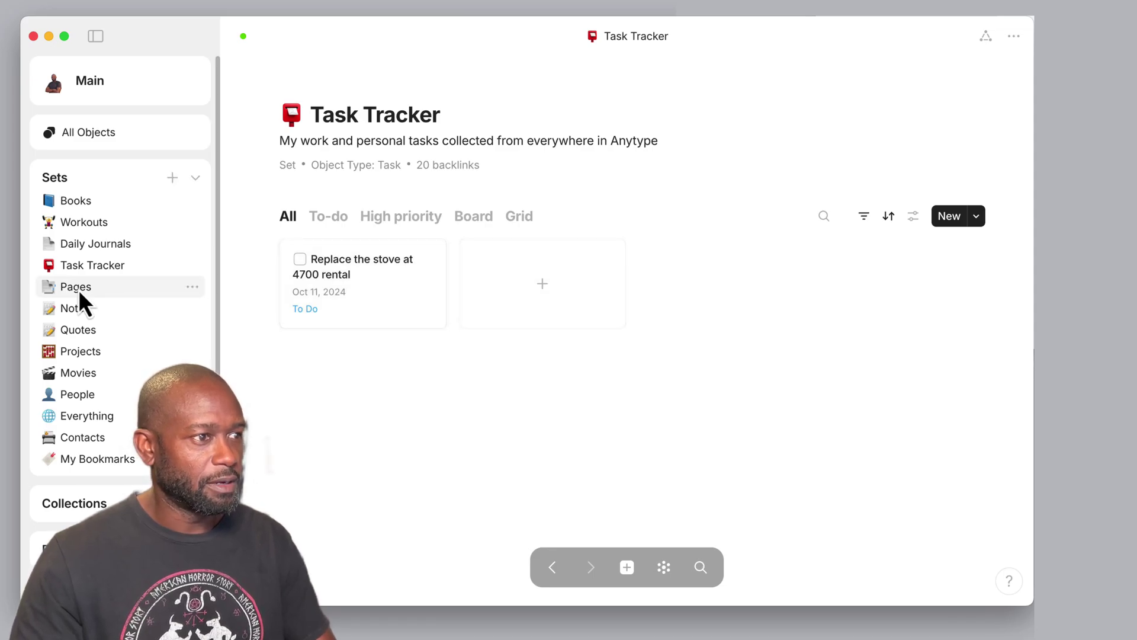
{"action": "left_click", "coordinate": [77, 287]}
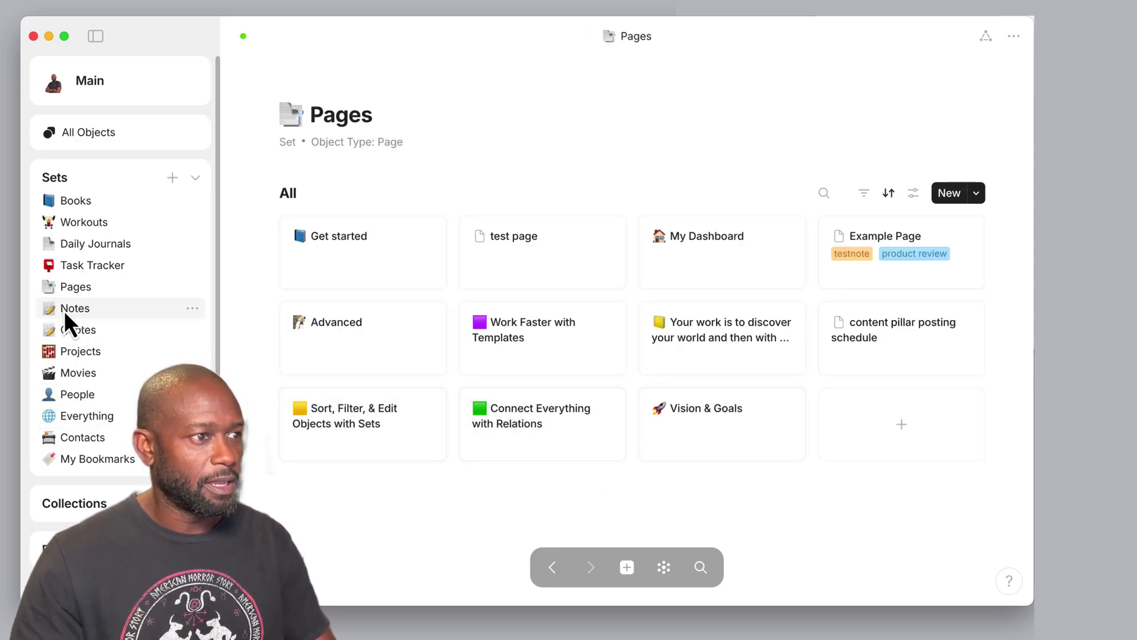
Step: Open the People set and look through its cards of Human objects
{"action": "left_click", "coordinate": [82, 394]}
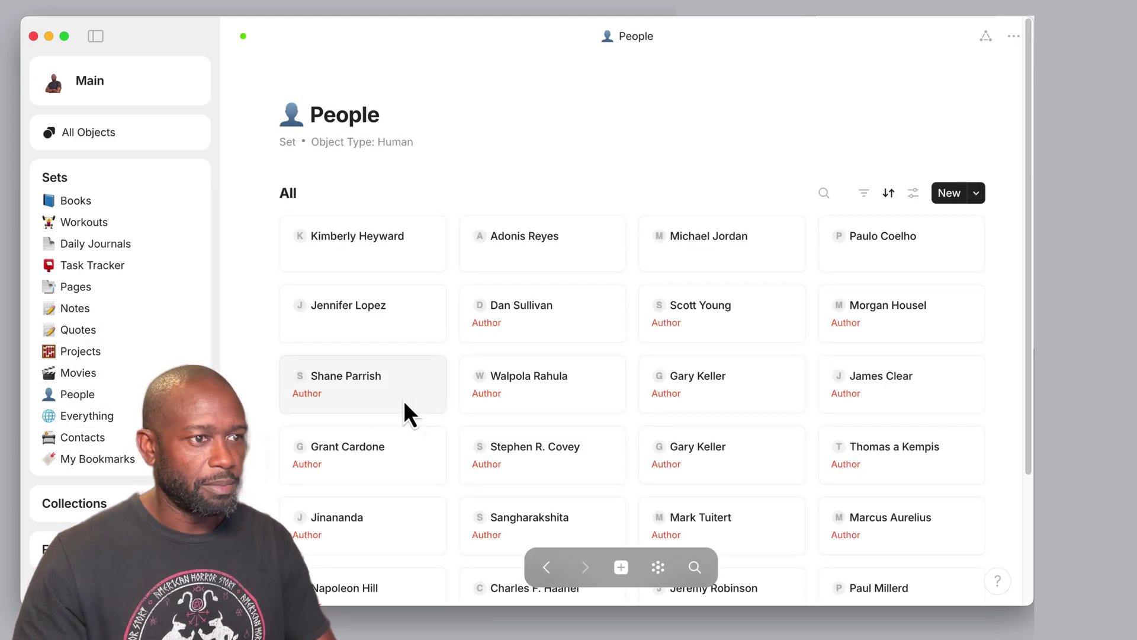
{"action": "scroll", "coordinate": [708, 468], "scroll_direction": "down", "scroll_amount": 3}
{"action": "scroll", "coordinate": [708, 456], "scroll_direction": "up", "scroll_amount": 3}
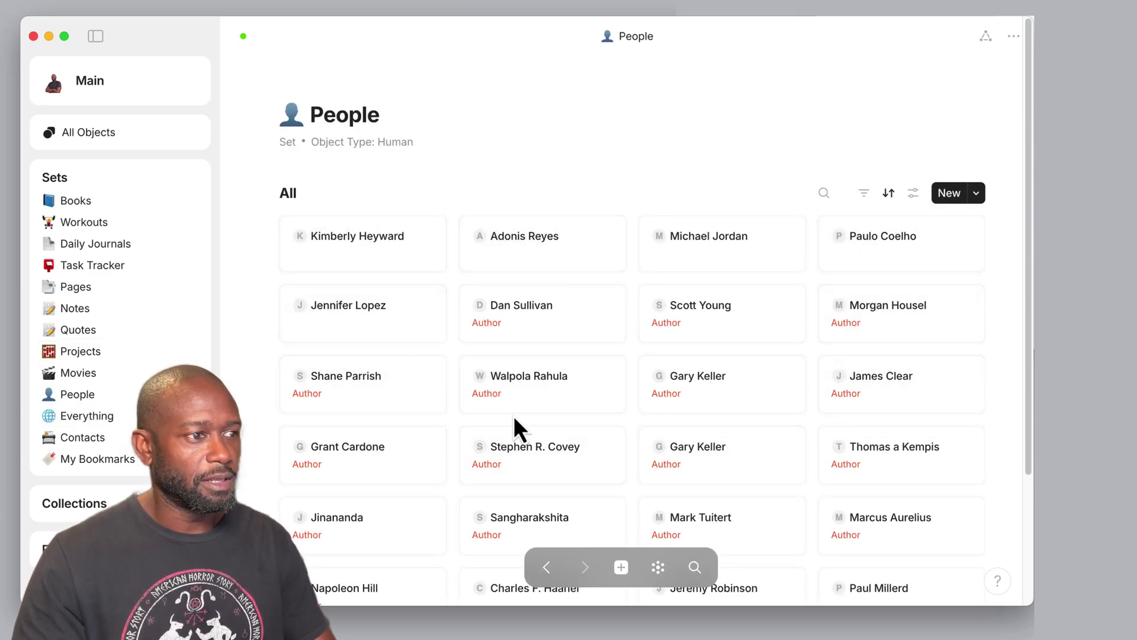
{"action": "scroll", "coordinate": [514, 419], "scroll_direction": "down", "scroll_amount": 2}
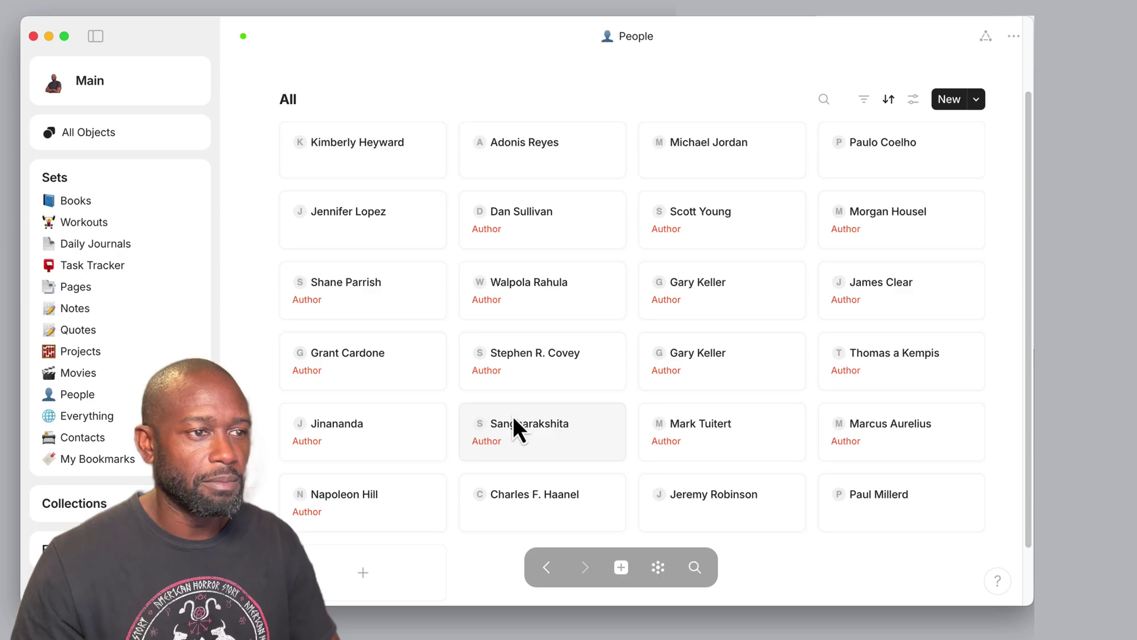
{"action": "scroll", "coordinate": [511, 401], "scroll_direction": "up", "scroll_amount": 2}
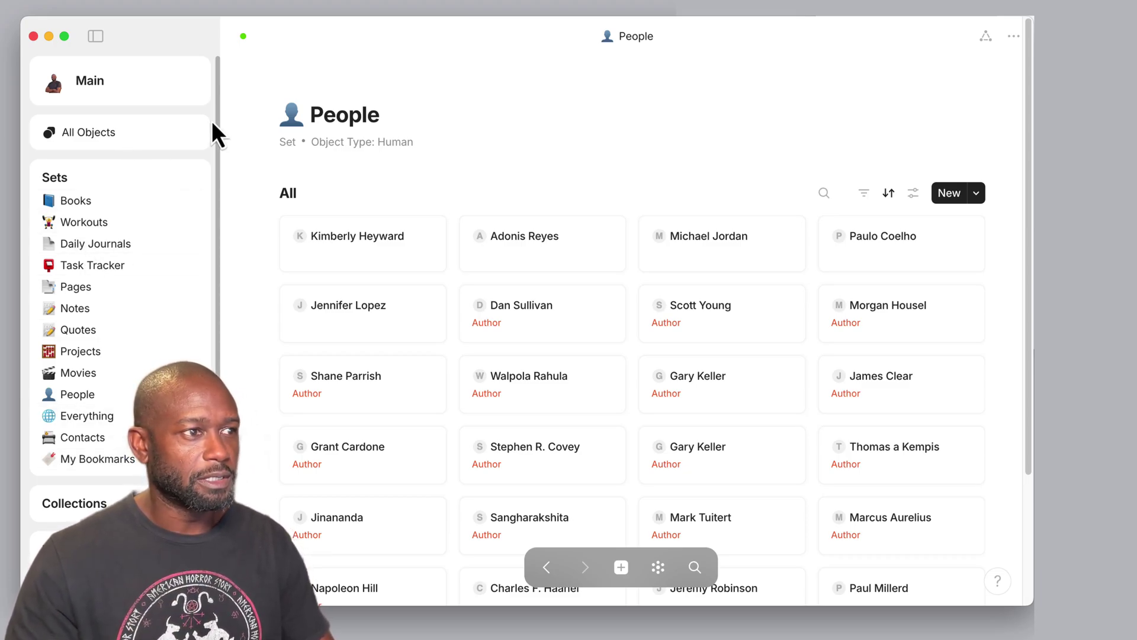
Step: Collapse the Sets widget and look over the Main space's sharing and storage settings
{"action": "mouse_move", "coordinate": [191, 165]}
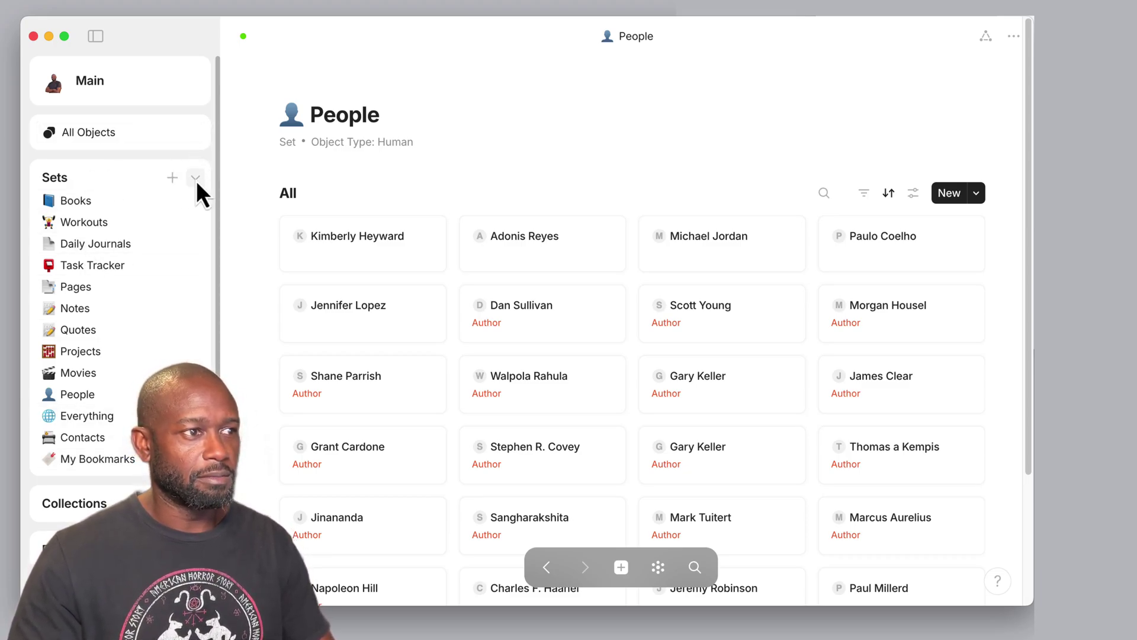
{"action": "left_click", "coordinate": [196, 178]}
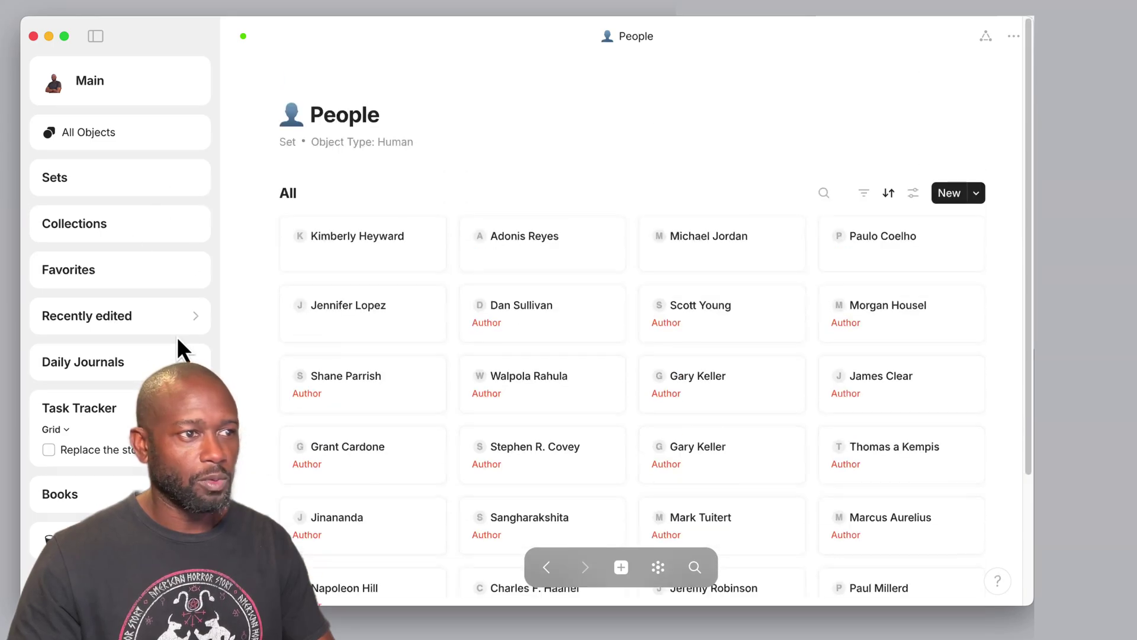
{"action": "left_click", "coordinate": [87, 83]}
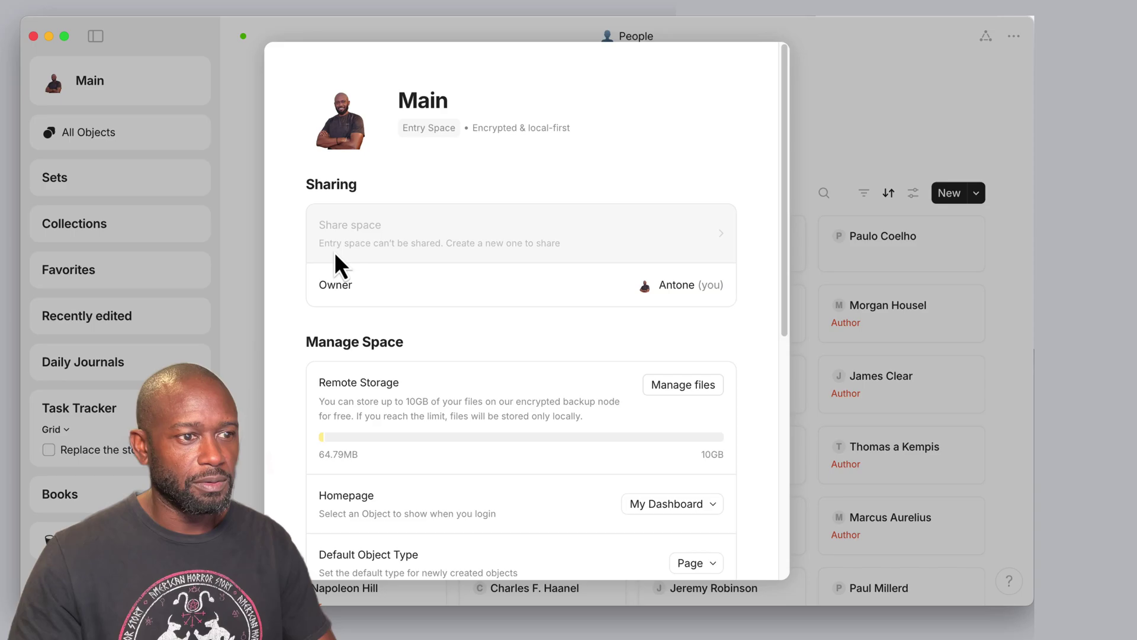
{"action": "scroll", "coordinate": [332, 255], "scroll_direction": "down", "scroll_amount": 3}
{"action": "scroll", "coordinate": [332, 250], "scroll_direction": "up", "scroll_amount": 3}
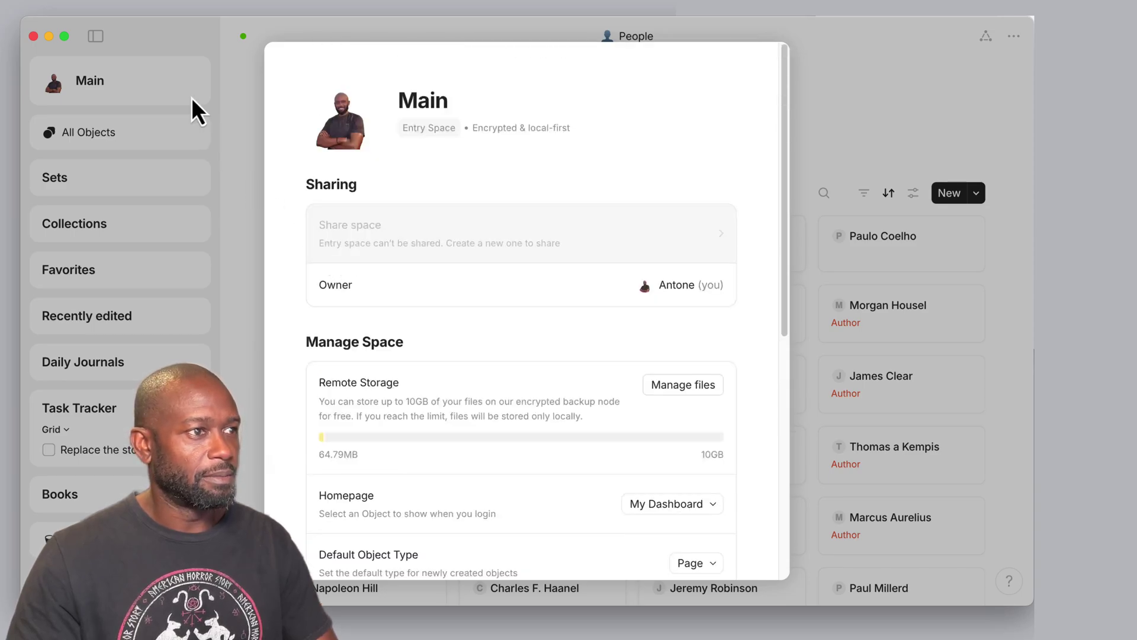
{"action": "left_click", "coordinate": [190, 97]}
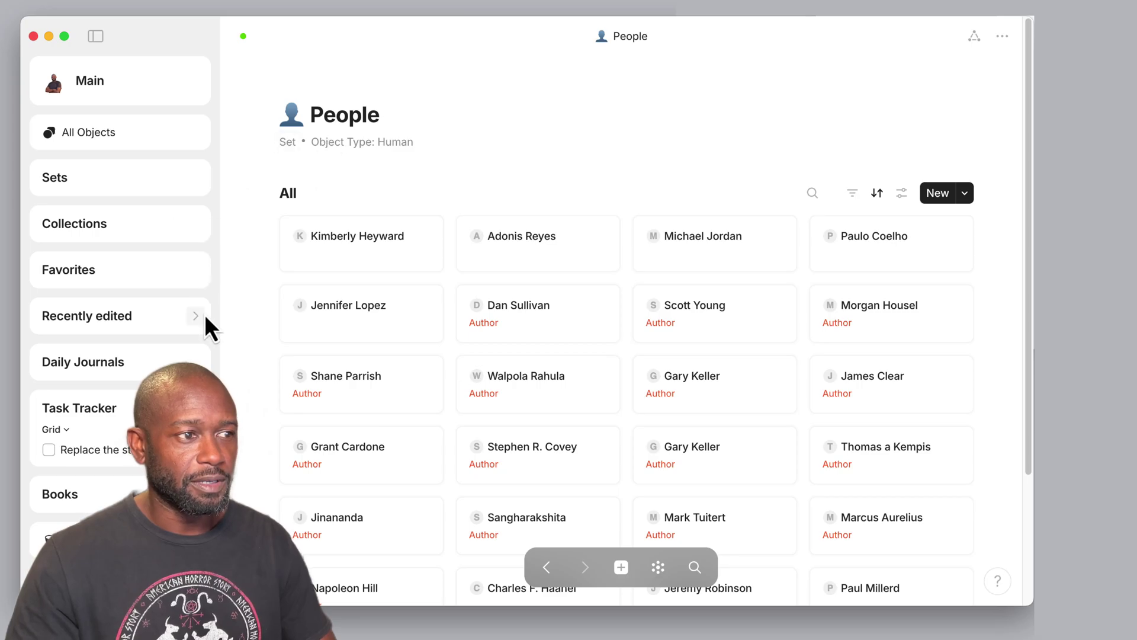
Step: Open the full Sets list, view the Vision & Goals page from the Pages set, and return to Pages
{"action": "scroll", "coordinate": [277, 343], "scroll_direction": "down", "scroll_amount": 5}
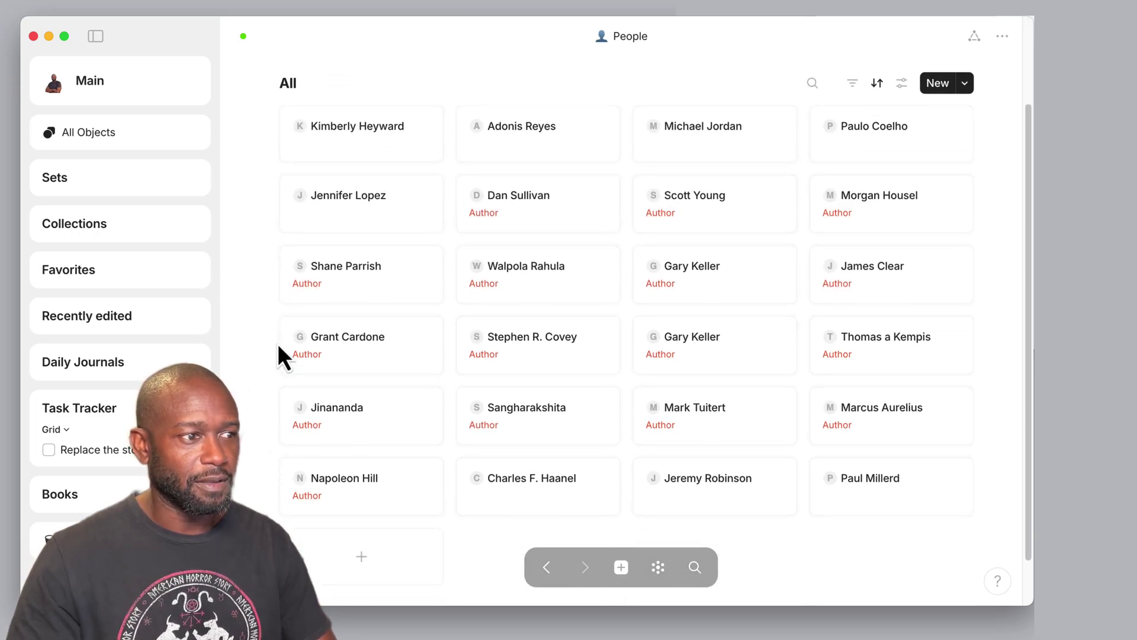
{"action": "scroll", "coordinate": [277, 343], "scroll_direction": "up", "scroll_amount": 5}
{"action": "left_click", "coordinate": [197, 179]}
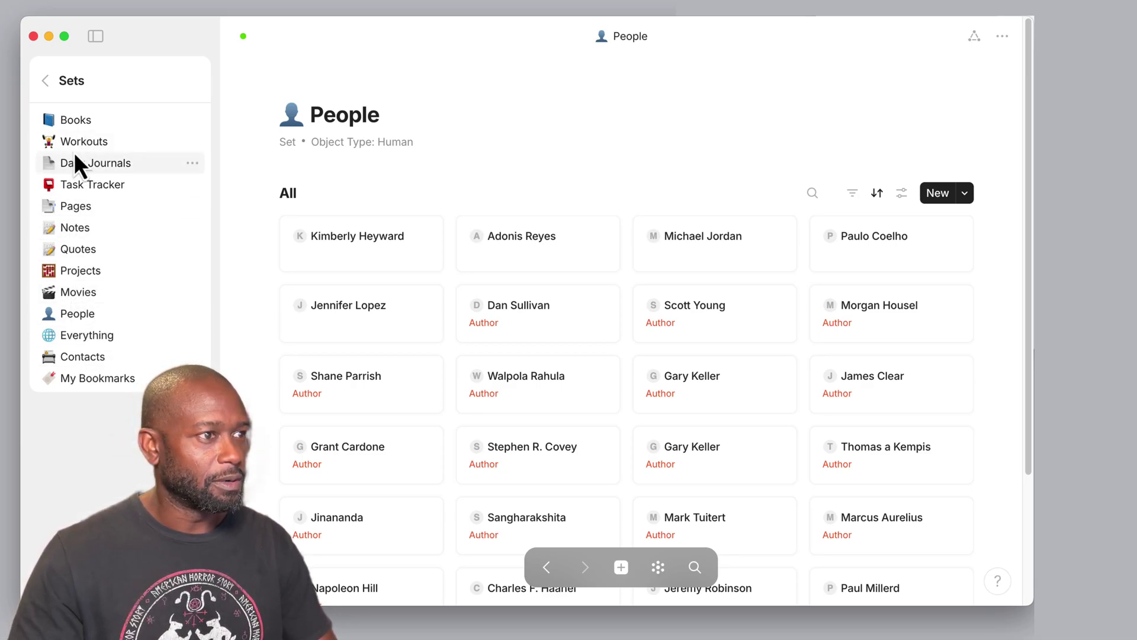
{"action": "left_click", "coordinate": [74, 206]}
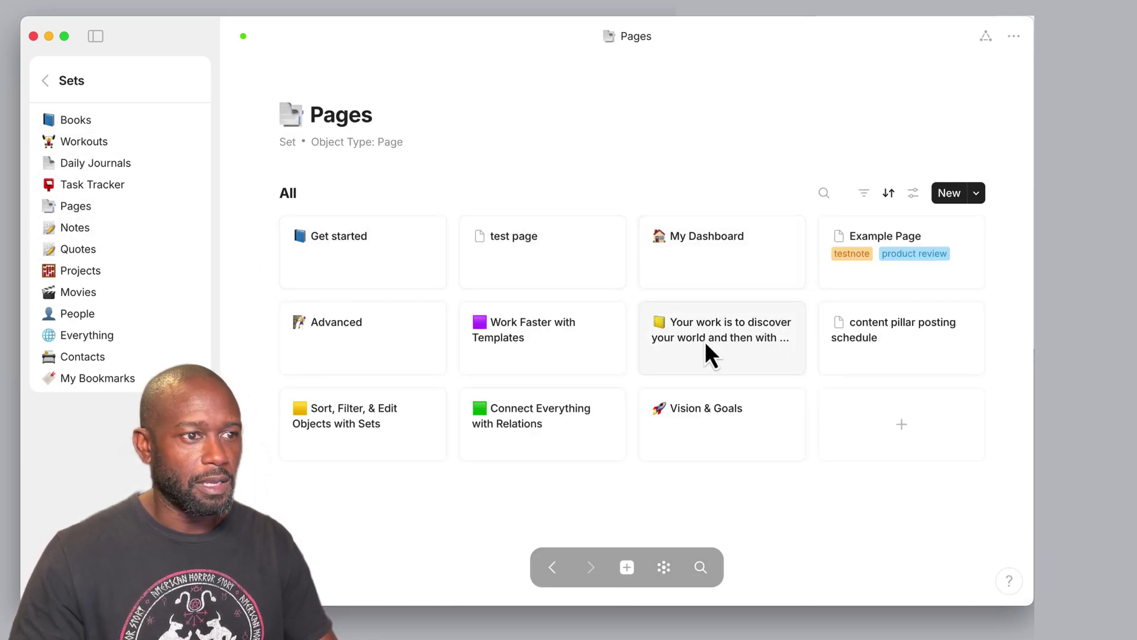
{"action": "left_click", "coordinate": [688, 412]}
{"action": "left_click", "coordinate": [547, 568]}
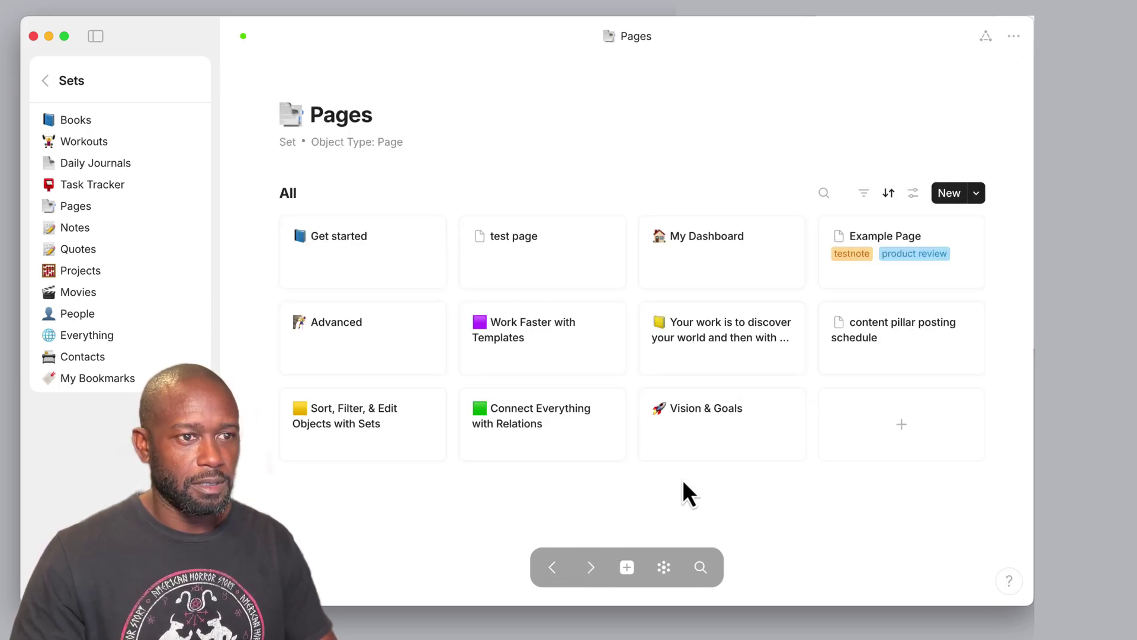
Step: View the Buddha quote page and the Work Faster with Templates page from the Pages set, and return to Pages
{"action": "left_click", "coordinate": [731, 327]}
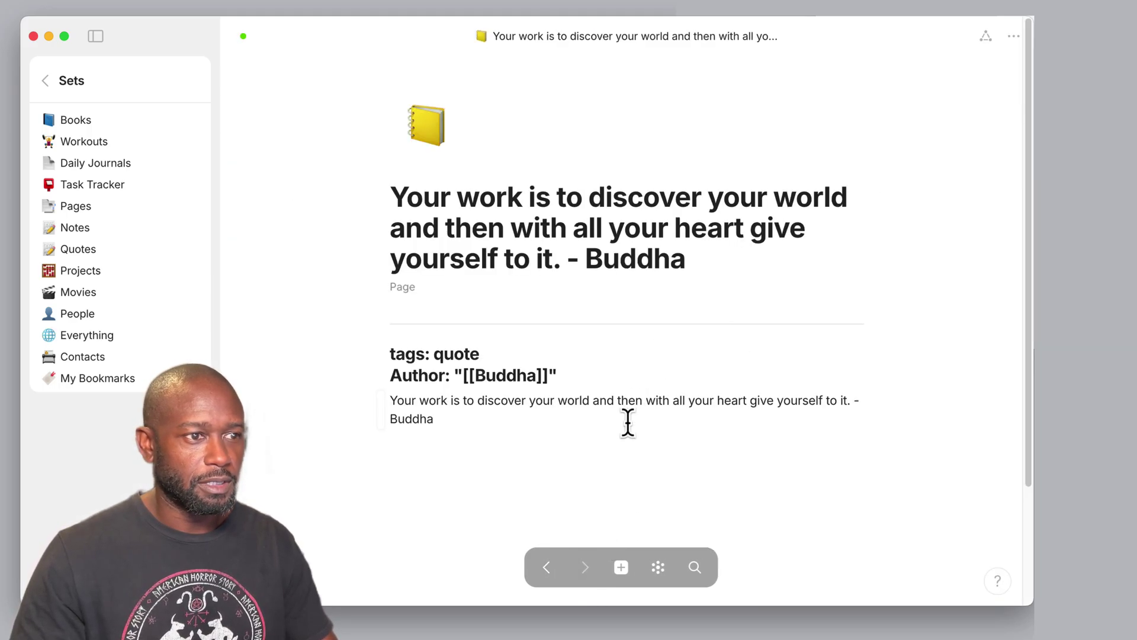
{"action": "left_click", "coordinate": [566, 568]}
{"action": "left_click", "coordinate": [527, 338]}
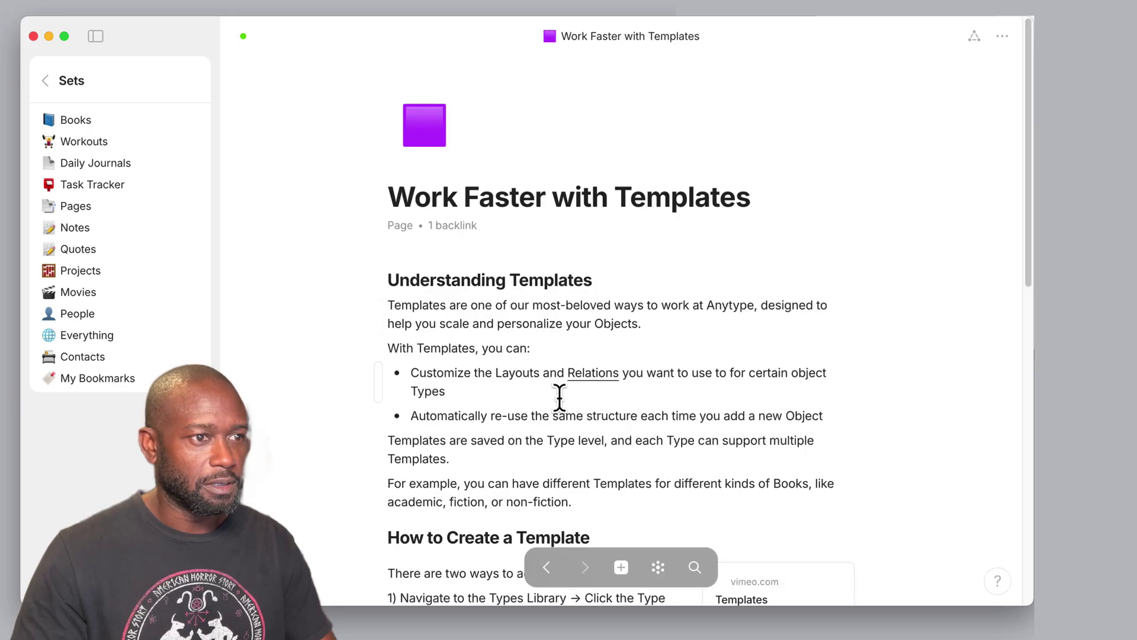
{"action": "scroll", "coordinate": [576, 443], "scroll_direction": "down", "scroll_amount": 10}
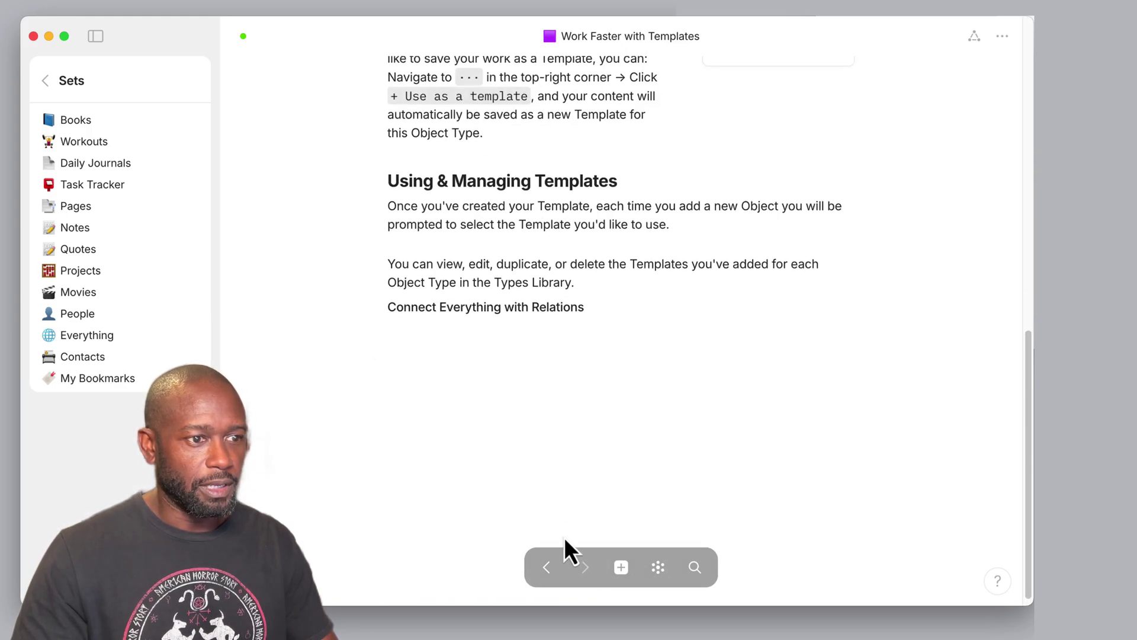
{"action": "left_click", "coordinate": [547, 568]}
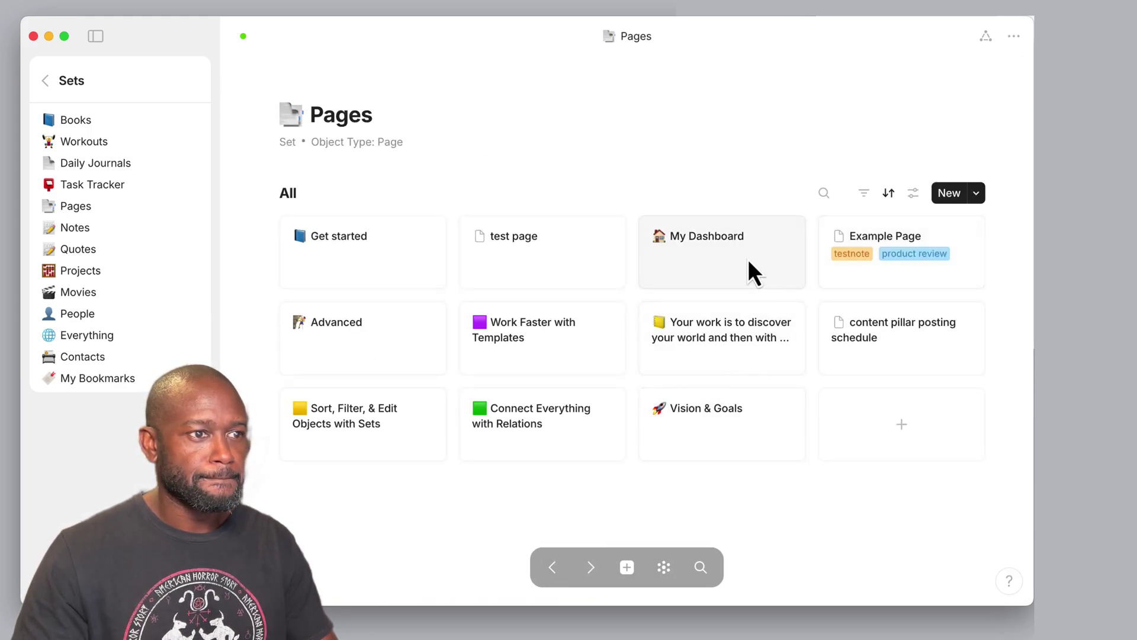
Step: Open the Get started page and skim its contents from start to end and back to its heading
{"action": "left_click", "coordinate": [379, 261]}
{"action": "scroll", "coordinate": [585, 433], "scroll_direction": "down", "scroll_amount": 20}
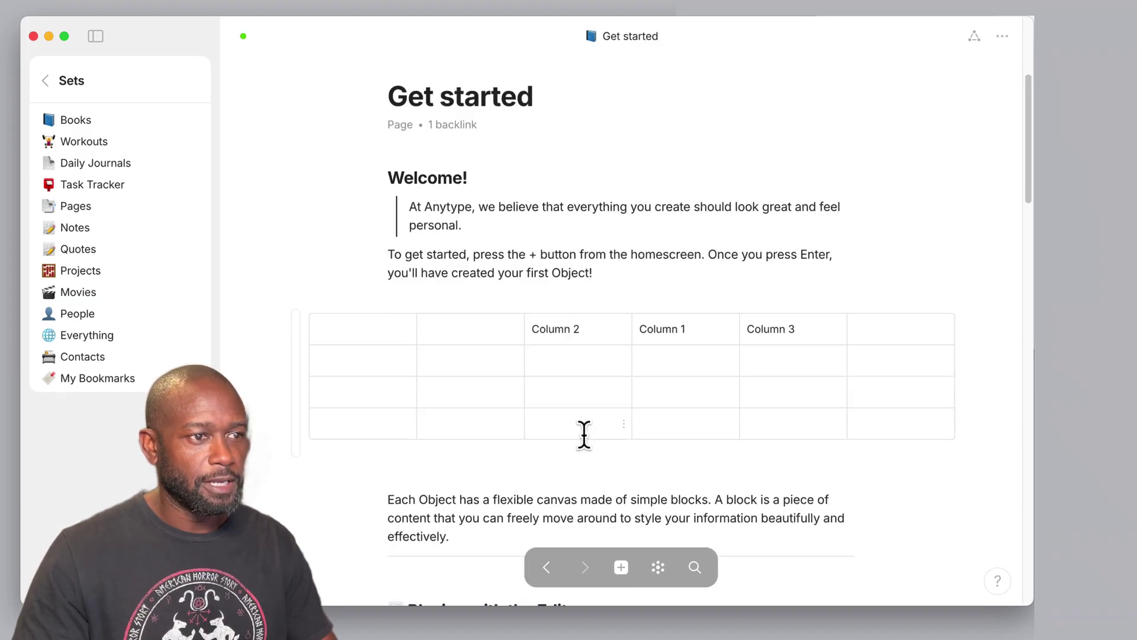
{"action": "scroll", "coordinate": [584, 432], "scroll_direction": "down", "scroll_amount": 5}
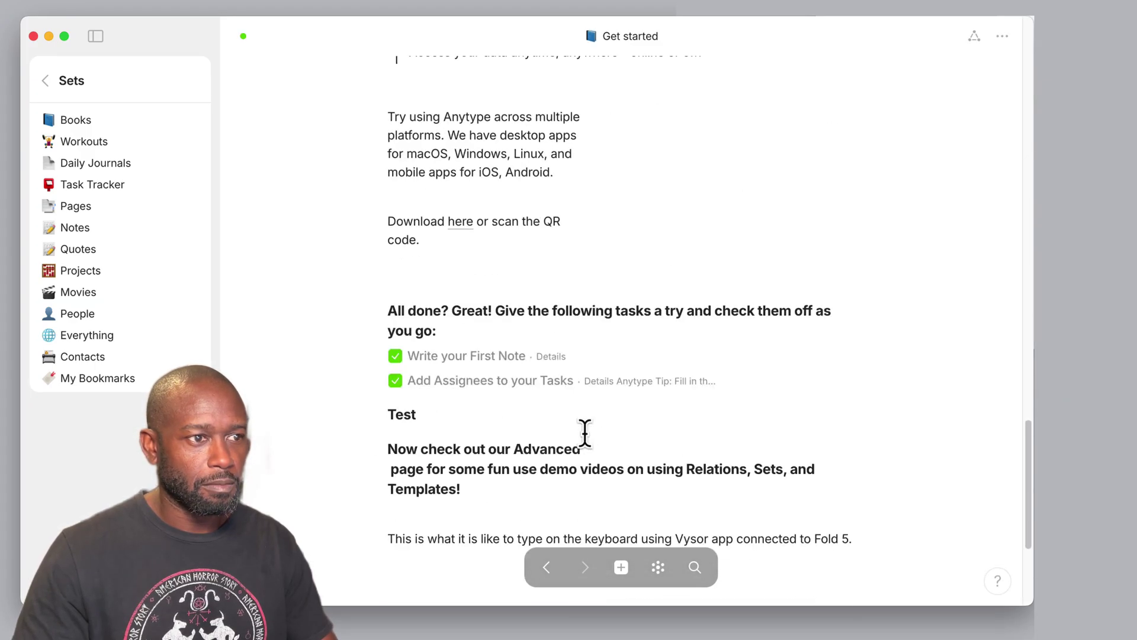
{"action": "scroll", "coordinate": [585, 435], "scroll_direction": "up", "scroll_amount": 15}
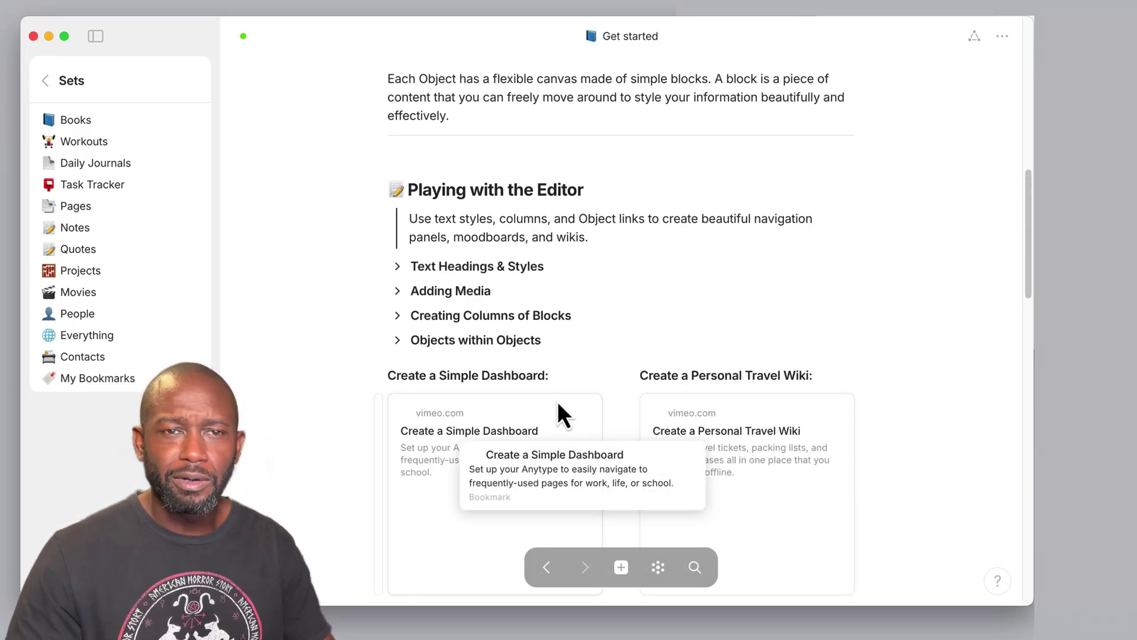
{"action": "scroll", "coordinate": [525, 378], "scroll_direction": "up", "scroll_amount": 10}
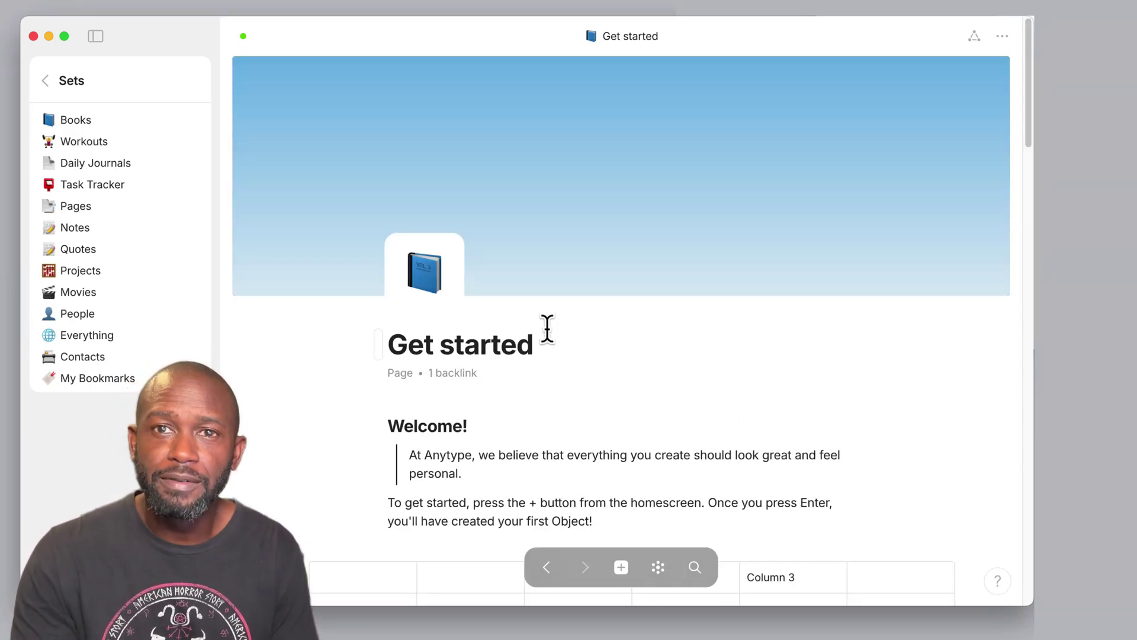
{"action": "scroll", "coordinate": [546, 326], "scroll_direction": "down", "scroll_amount": 3}
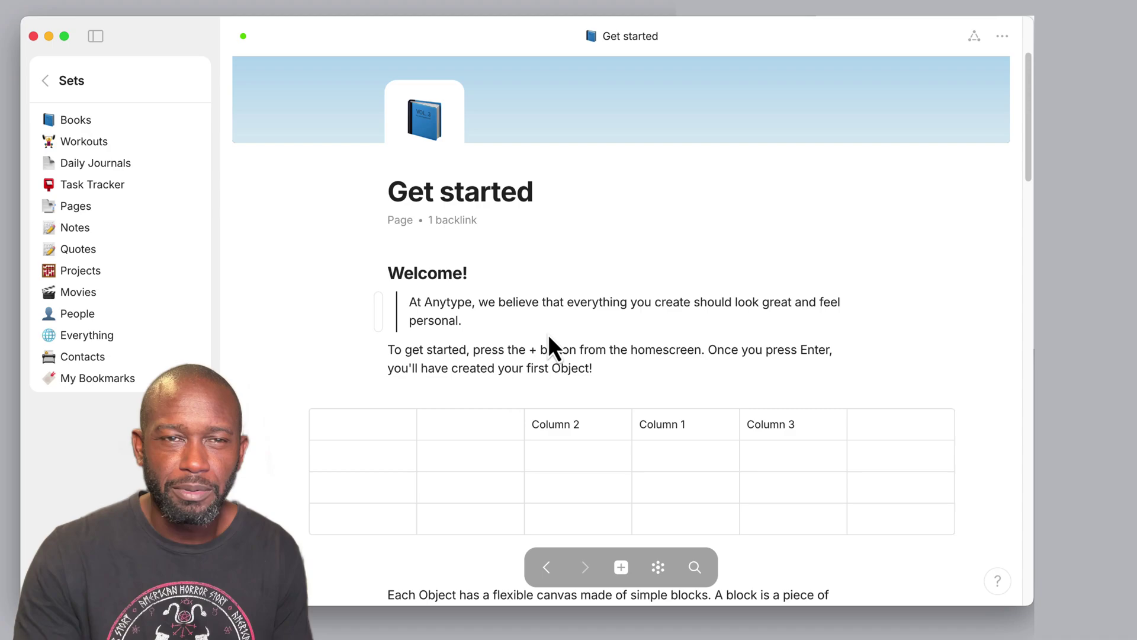
Step: Rearrange the columns of the Get started table so that Column 3 comes first, and add a row below the last one
{"action": "scroll", "coordinate": [494, 421], "scroll_direction": "right", "scroll_amount": 1}
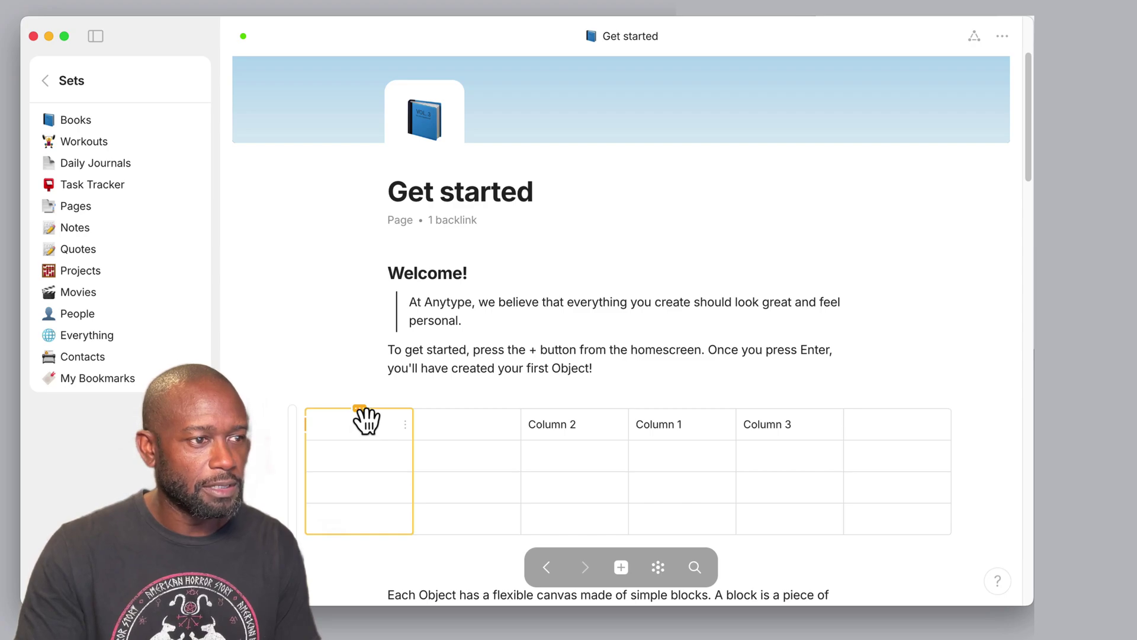
{"action": "left_click_drag", "start_coordinate": [363, 418], "coordinate": [644, 424]}
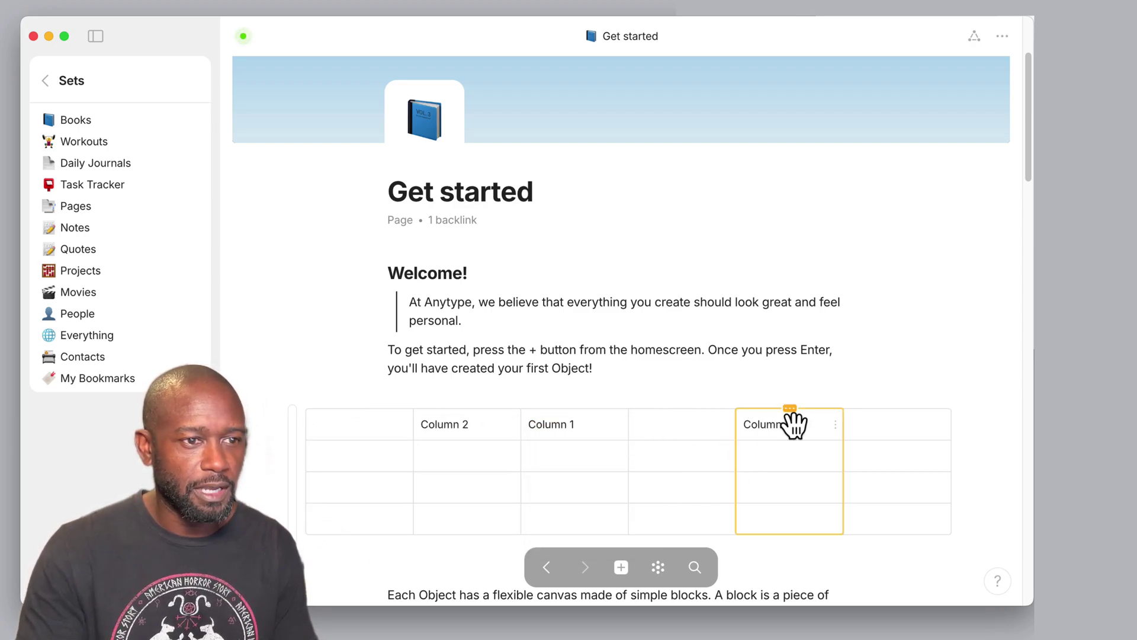
{"action": "left_click_drag", "start_coordinate": [790, 414], "coordinate": [413, 401]}
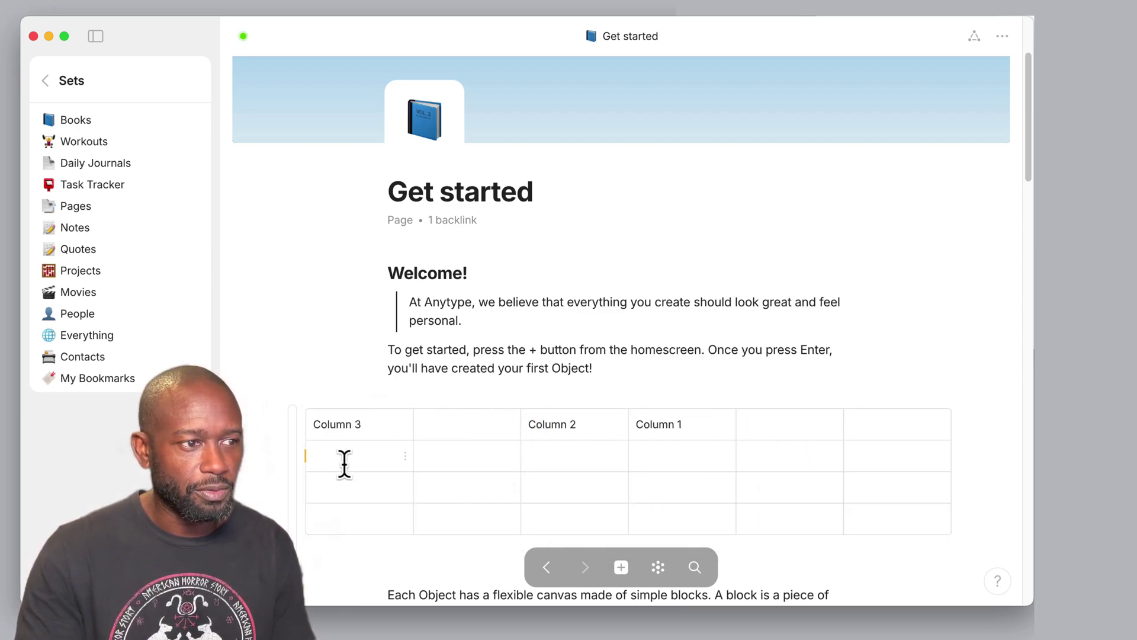
{"action": "mouse_move", "coordinate": [467, 544]}
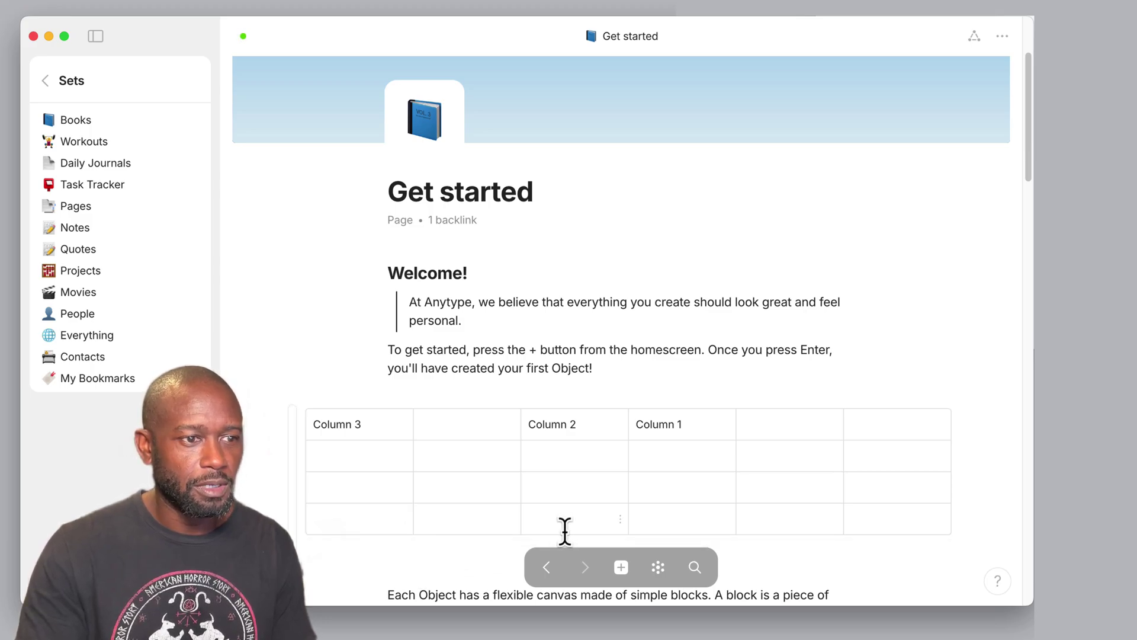
{"action": "left_click", "coordinate": [538, 543]}
Step: Add a column after the table's last column and delete it again
{"action": "scroll", "coordinate": [944, 448], "scroll_direction": "down", "scroll_amount": 1}
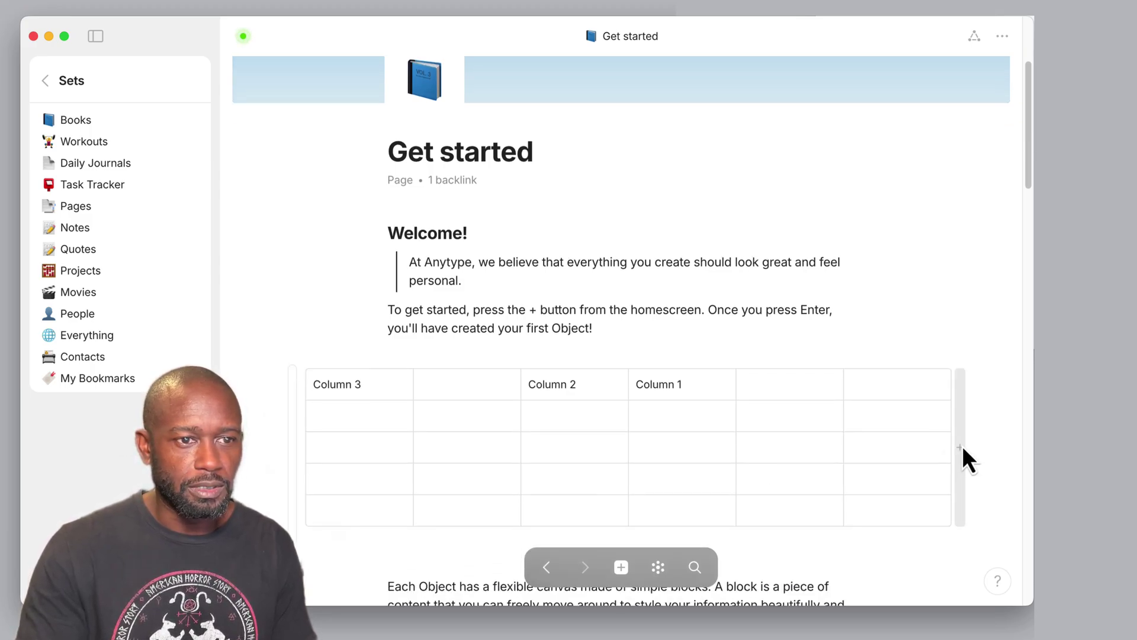
{"action": "left_click", "coordinate": [964, 456]}
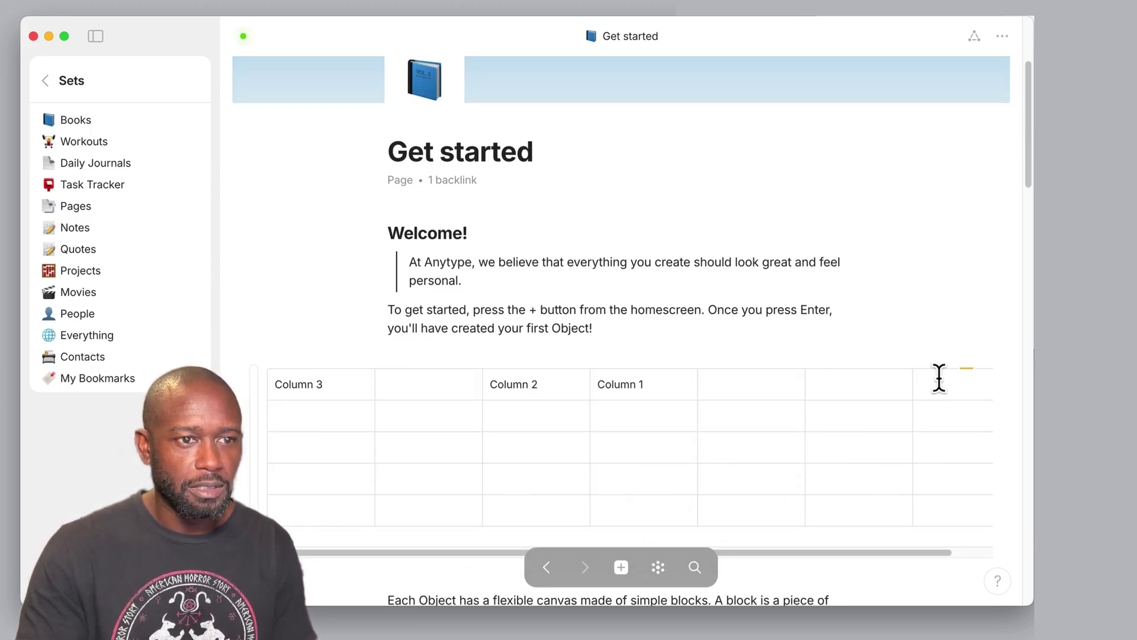
{"action": "left_click", "coordinate": [968, 371]}
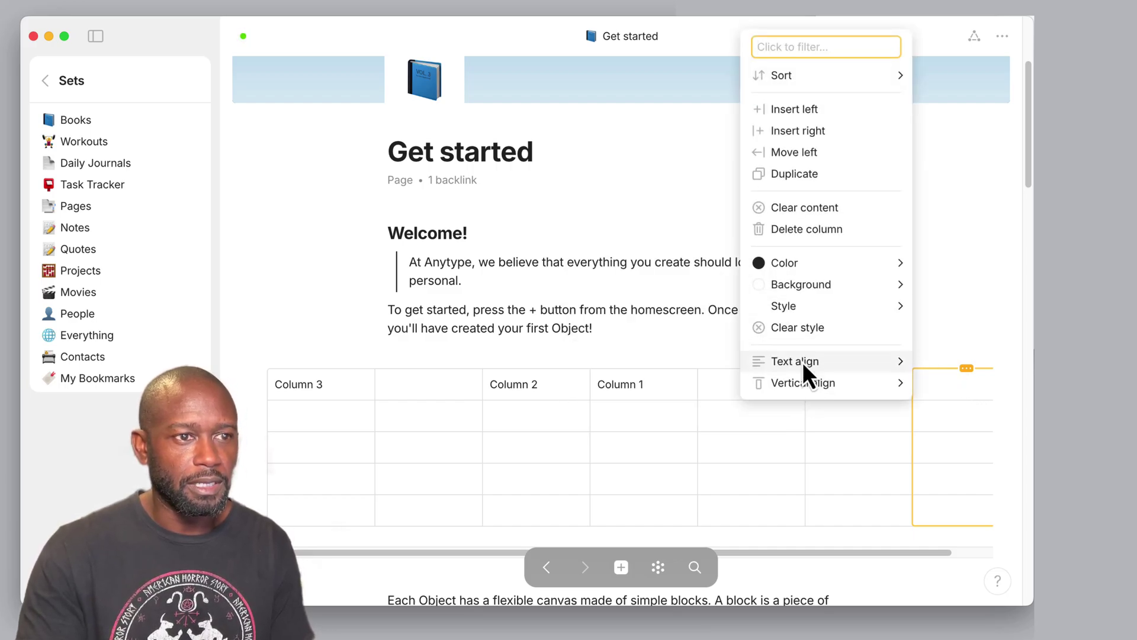
{"action": "left_click", "coordinate": [812, 228]}
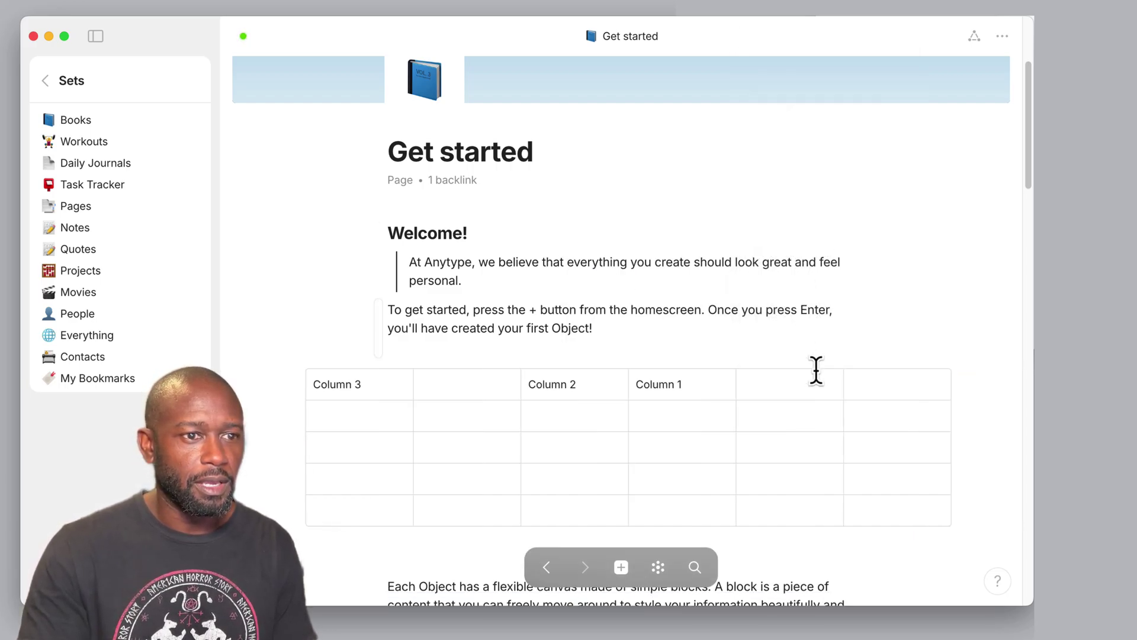
Step: Review the color, style and alignment options available for the table's last column
{"action": "left_click", "coordinate": [897, 369]}
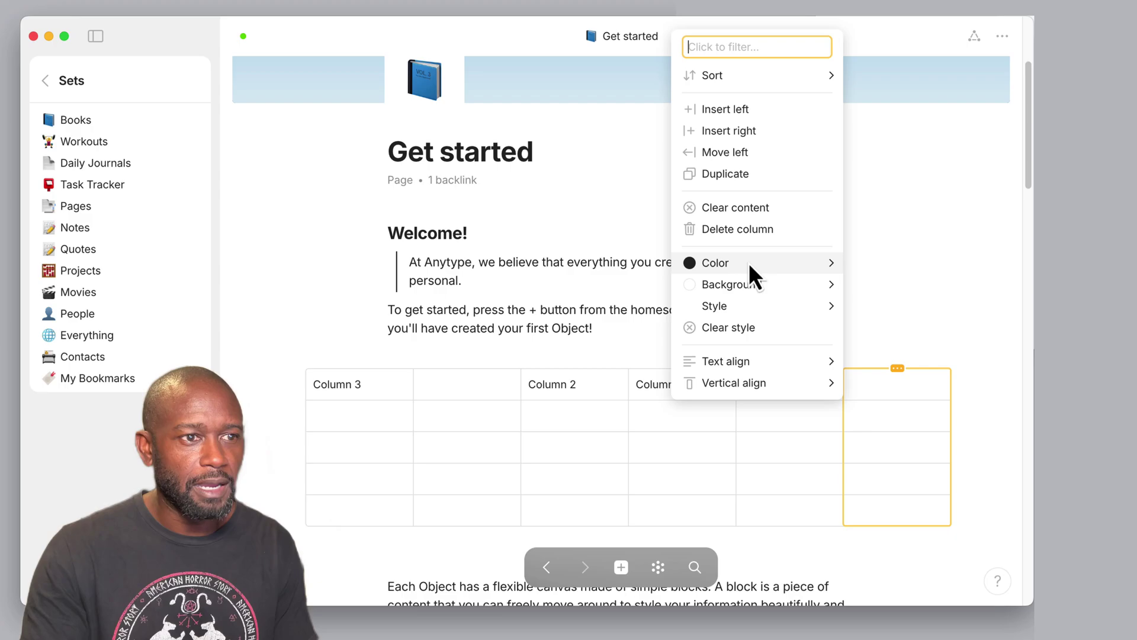
{"action": "mouse_move", "coordinate": [736, 307]}
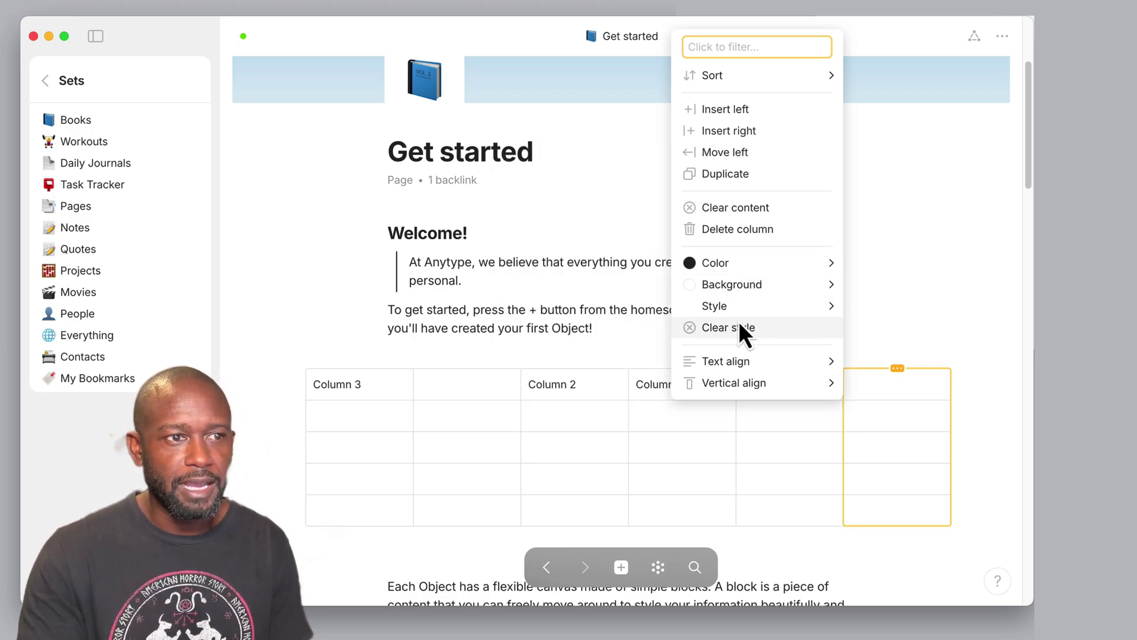
{"action": "mouse_move", "coordinate": [734, 383]}
{"action": "left_click", "coordinate": [608, 475]}
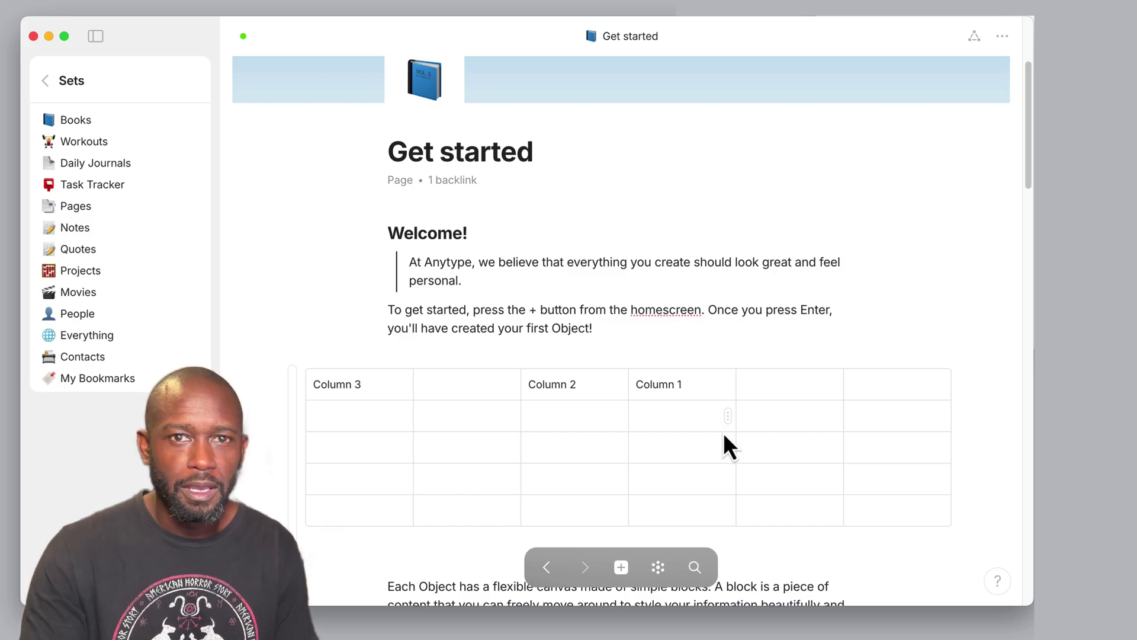
Step: Read on through the Get started page's sections on navigating Anytype and keeping data safe
{"action": "scroll", "coordinate": [717, 445], "scroll_direction": "down", "scroll_amount": 8}
{"action": "scroll", "coordinate": [715, 449], "scroll_direction": "down", "scroll_amount": 3}
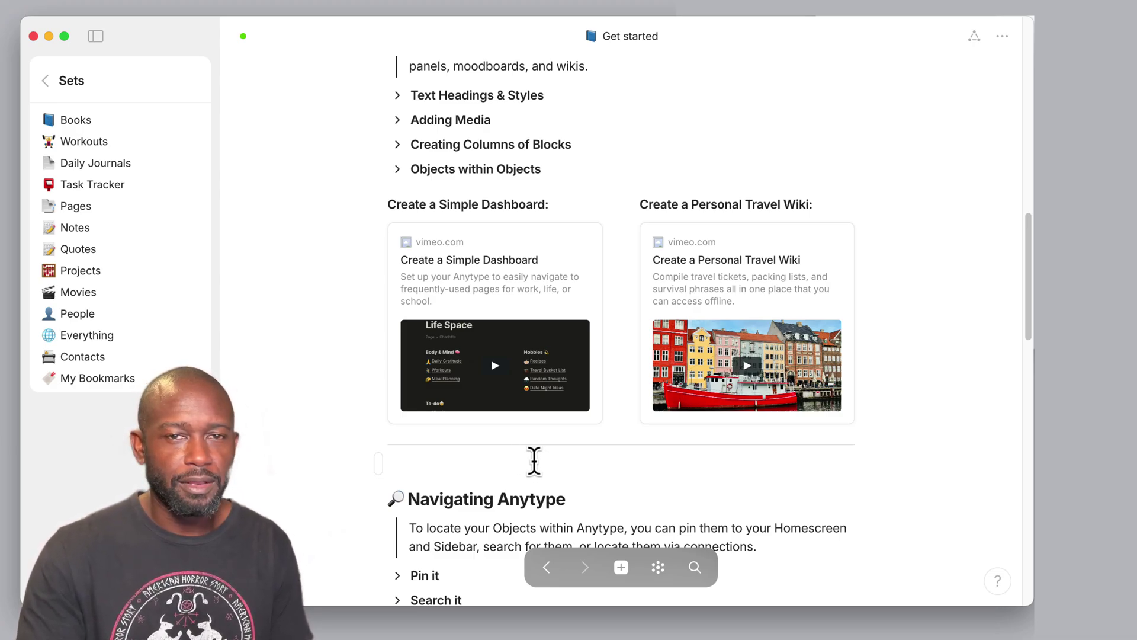
{"action": "scroll", "coordinate": [535, 453], "scroll_direction": "down", "scroll_amount": 5}
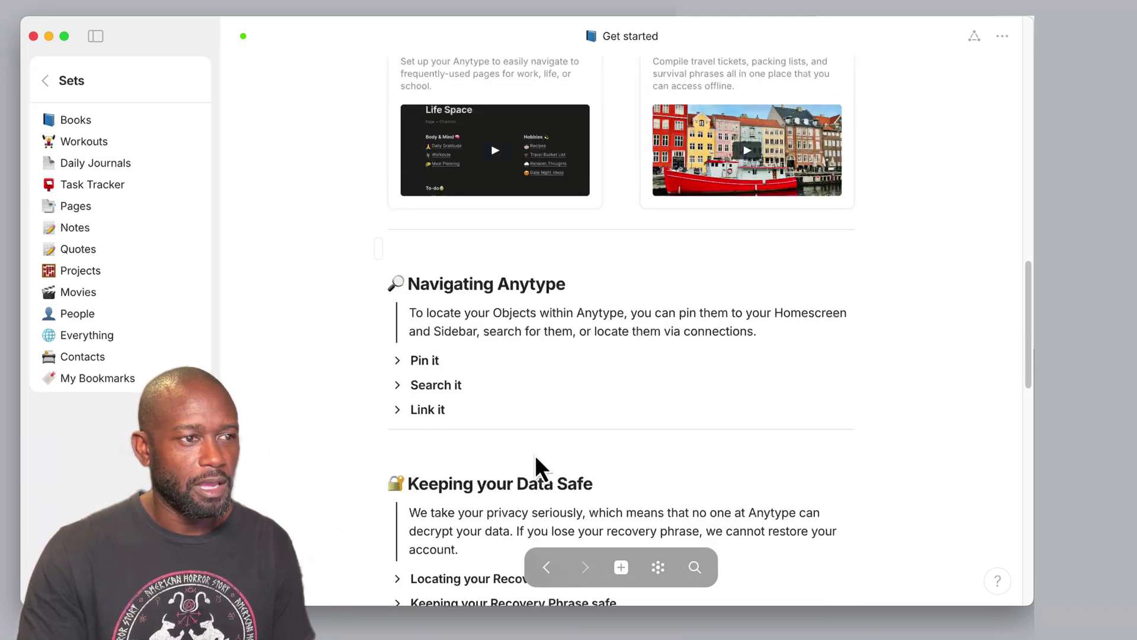
{"action": "scroll", "coordinate": [534, 450], "scroll_direction": "down", "scroll_amount": 5}
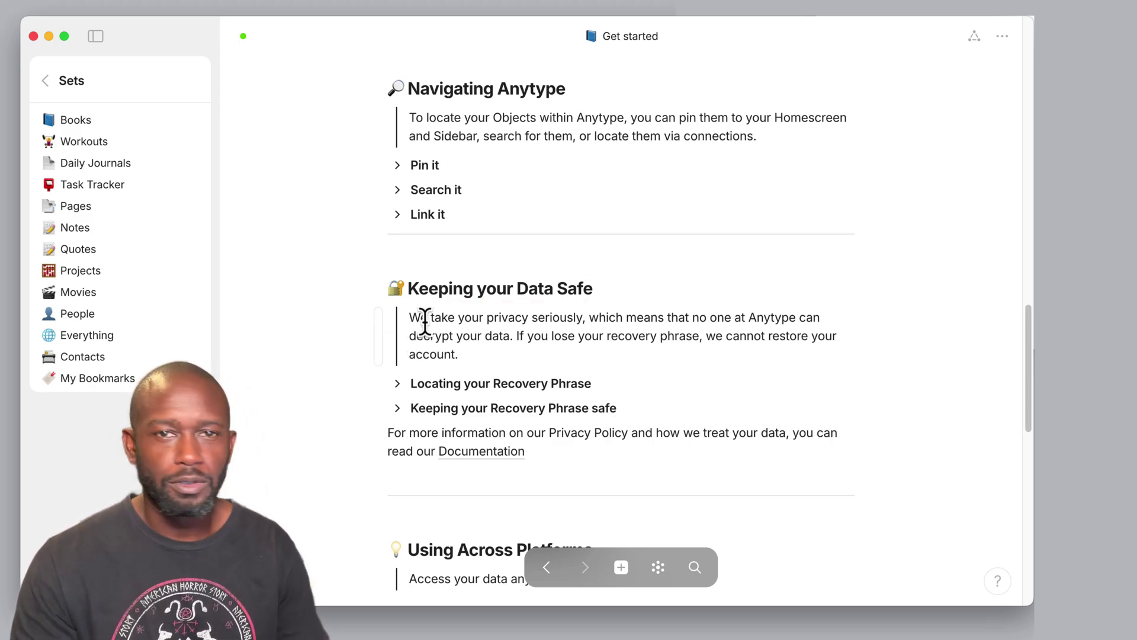
Step: Open the Quotes set and look through its quote cards
{"action": "left_click", "coordinate": [81, 257]}
{"action": "scroll", "coordinate": [403, 399], "scroll_direction": "down", "scroll_amount": 5}
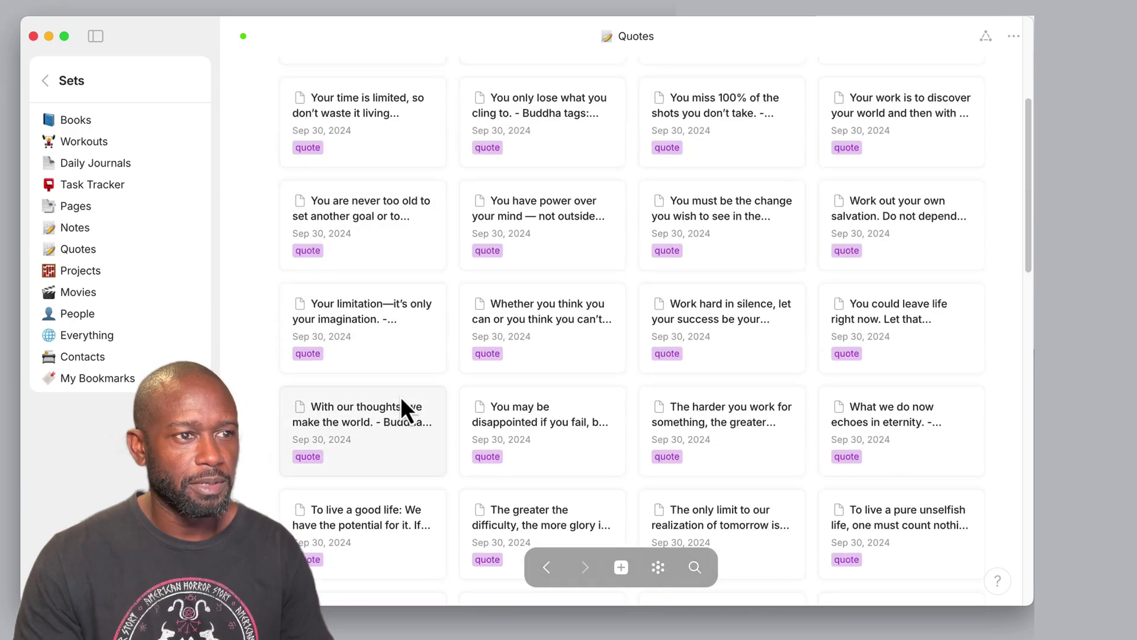
{"action": "scroll", "coordinate": [400, 396], "scroll_direction": "up", "scroll_amount": 5}
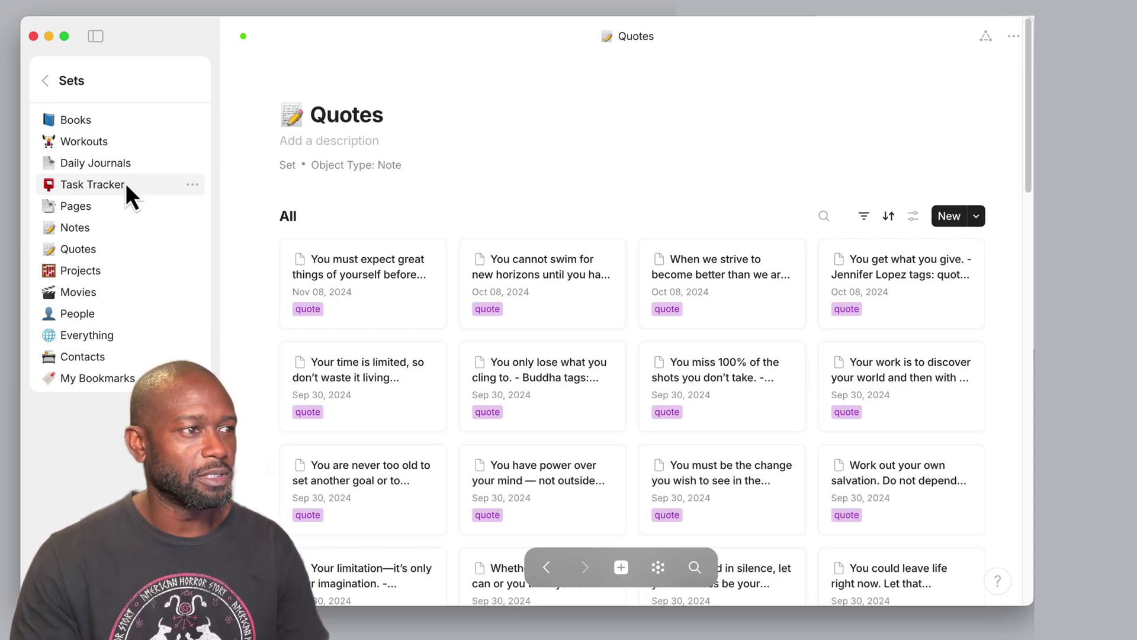
Step: Return to the widget overview, create a new set, and look over the object types offered for its query
{"action": "left_click", "coordinate": [45, 80]}
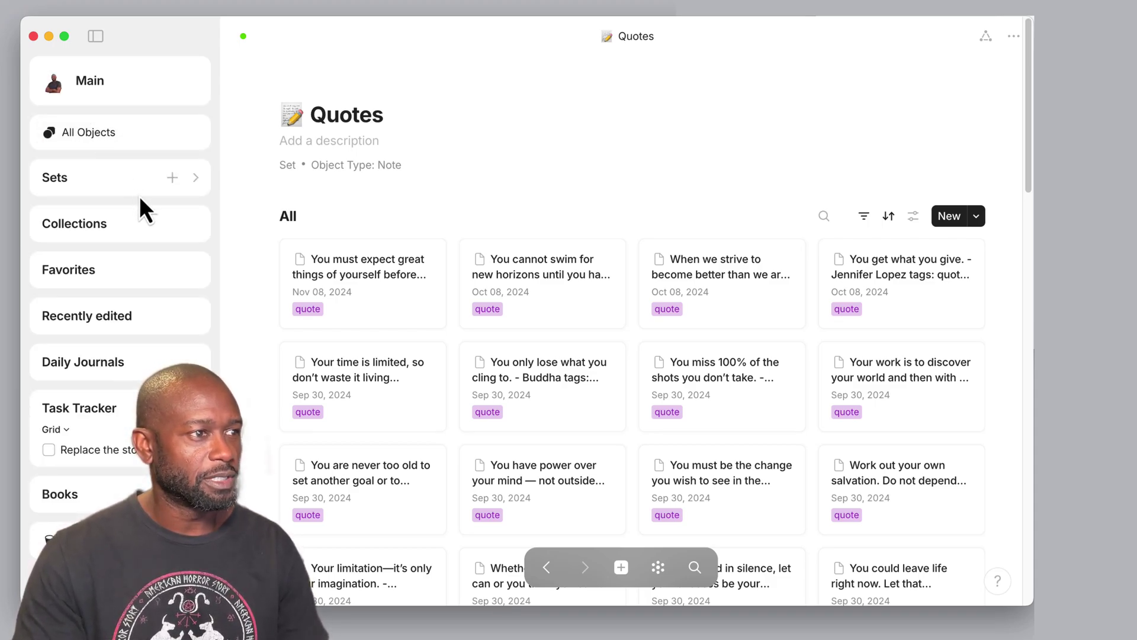
{"action": "left_click", "coordinate": [171, 178]}
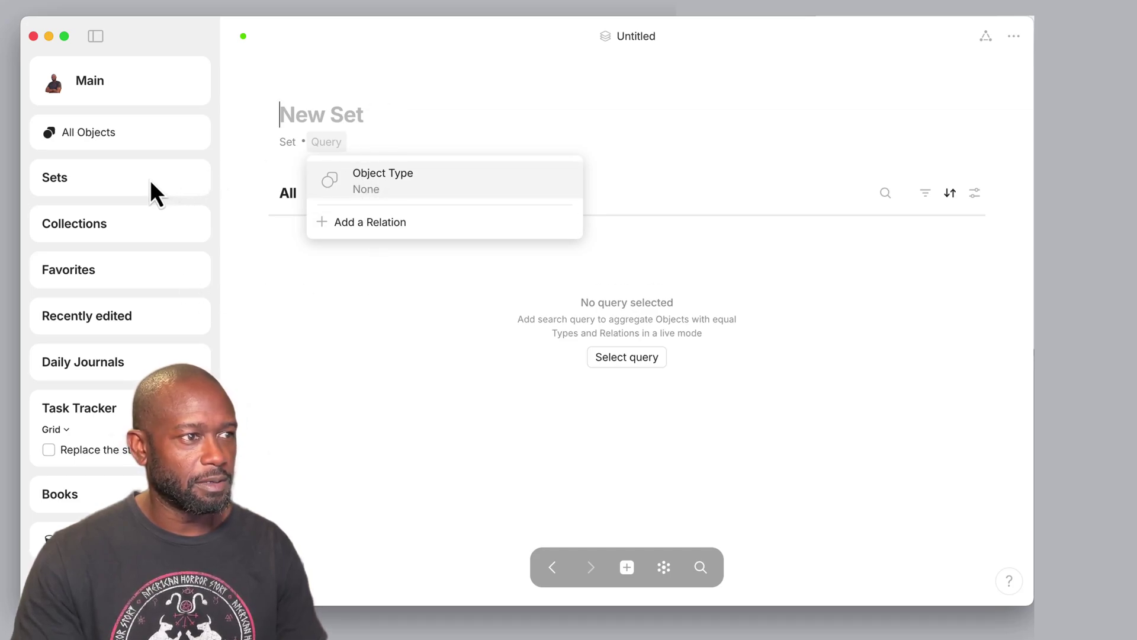
{"action": "left_click", "coordinate": [368, 187]}
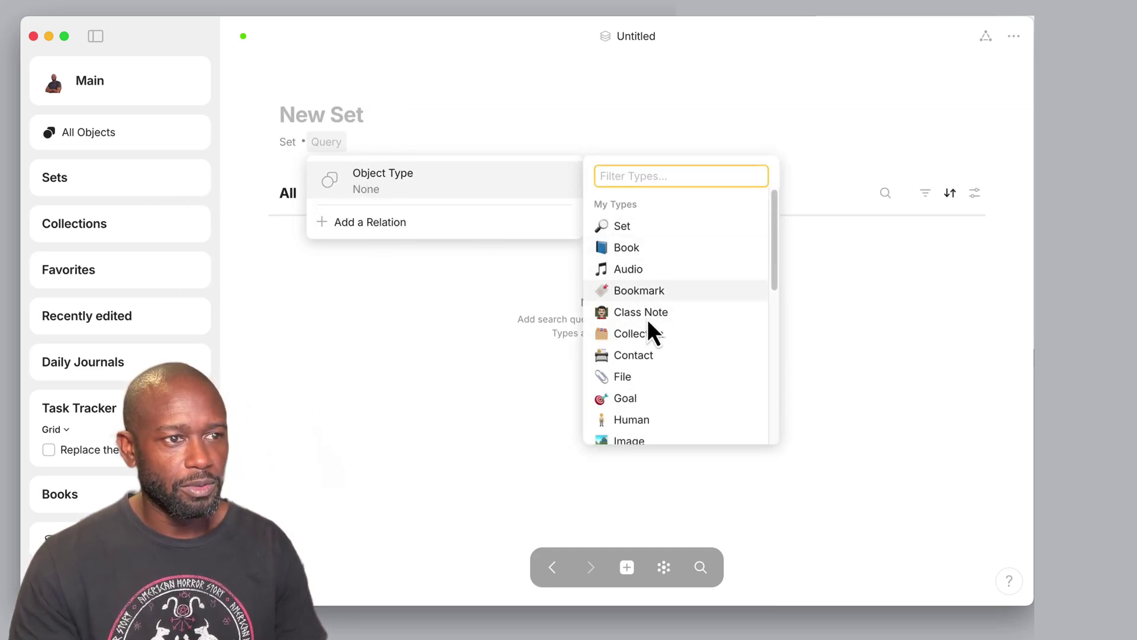
{"action": "left_click", "coordinate": [437, 284]}
{"action": "left_click", "coordinate": [437, 284]}
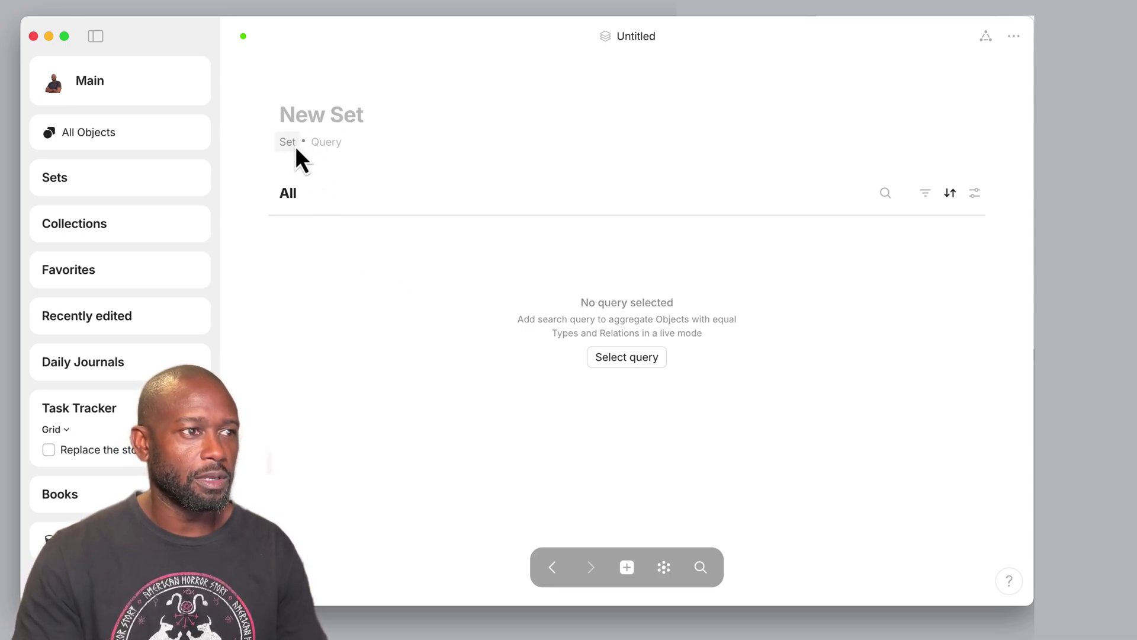
Step: Try the text relation Artist as the new set's query, and remove it again
{"action": "left_click", "coordinate": [324, 145]}
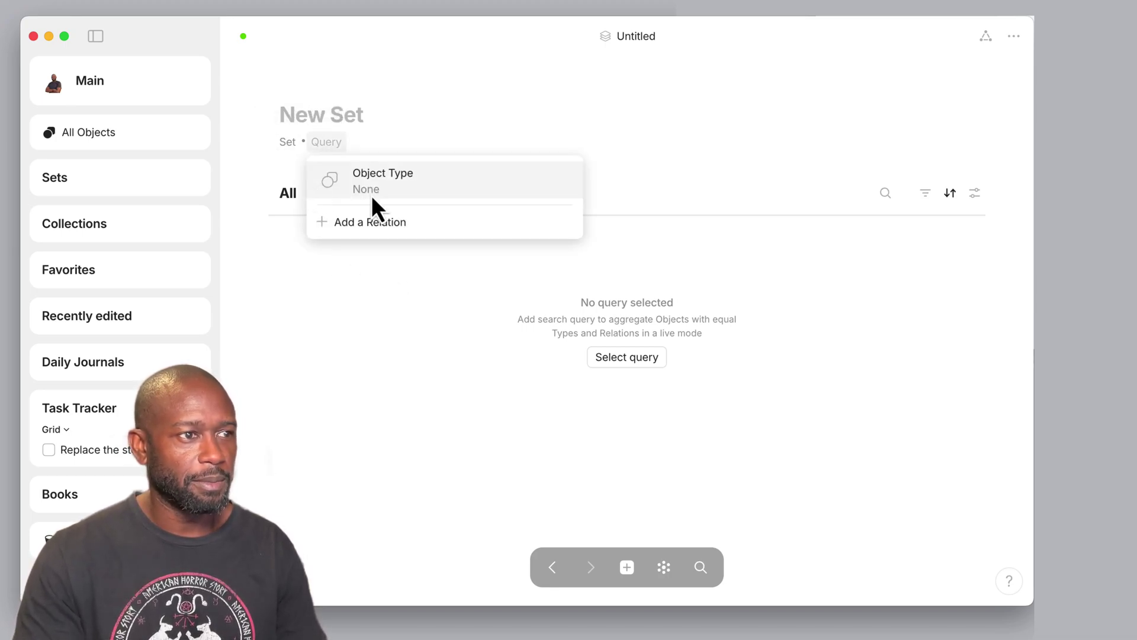
{"action": "left_click", "coordinate": [332, 222]}
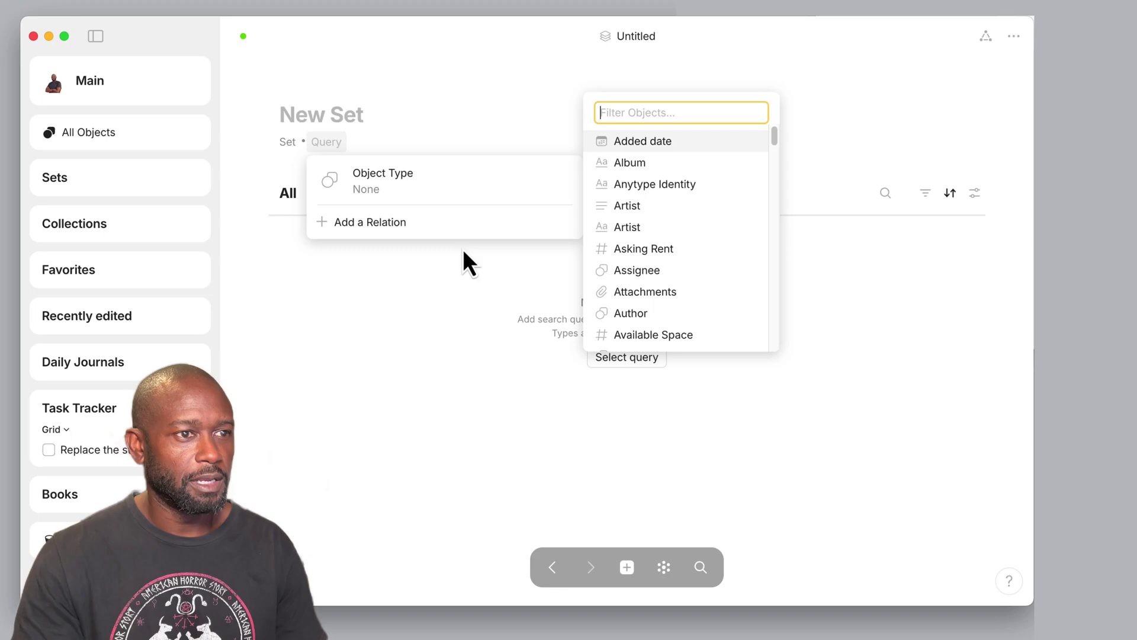
{"action": "left_click", "coordinate": [635, 227]}
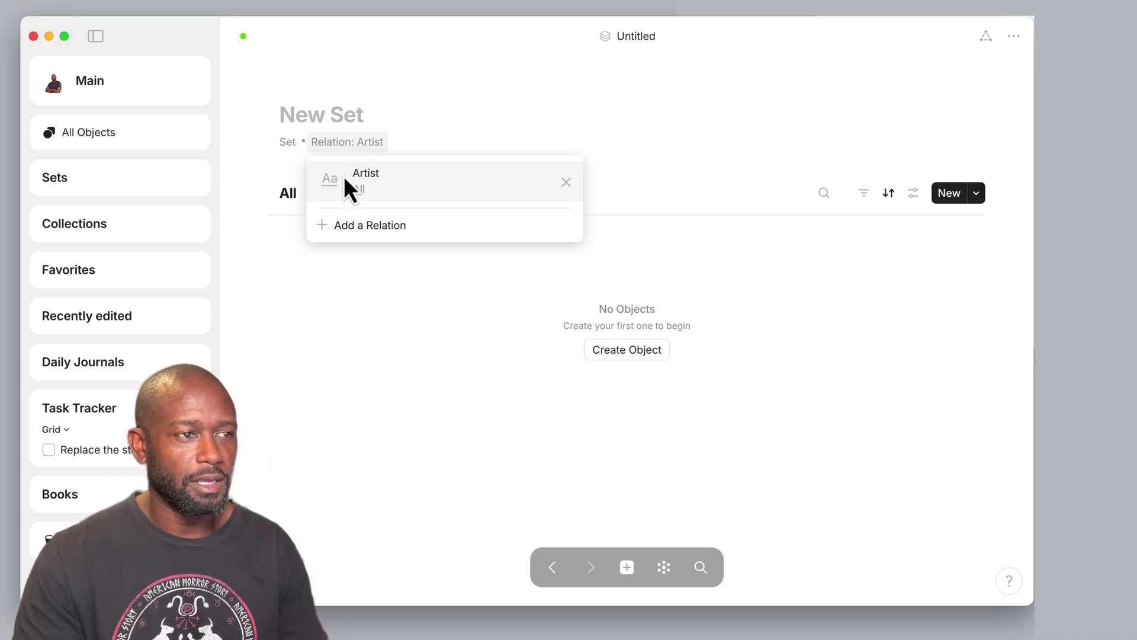
{"action": "left_click", "coordinate": [381, 279]}
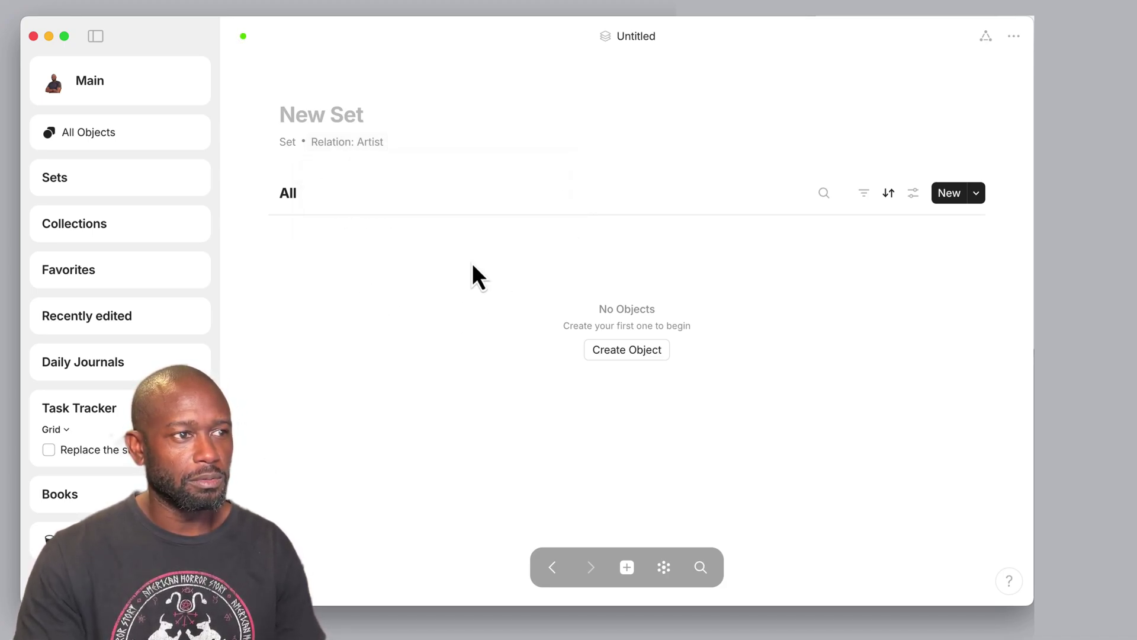
{"action": "left_click", "coordinate": [367, 152]}
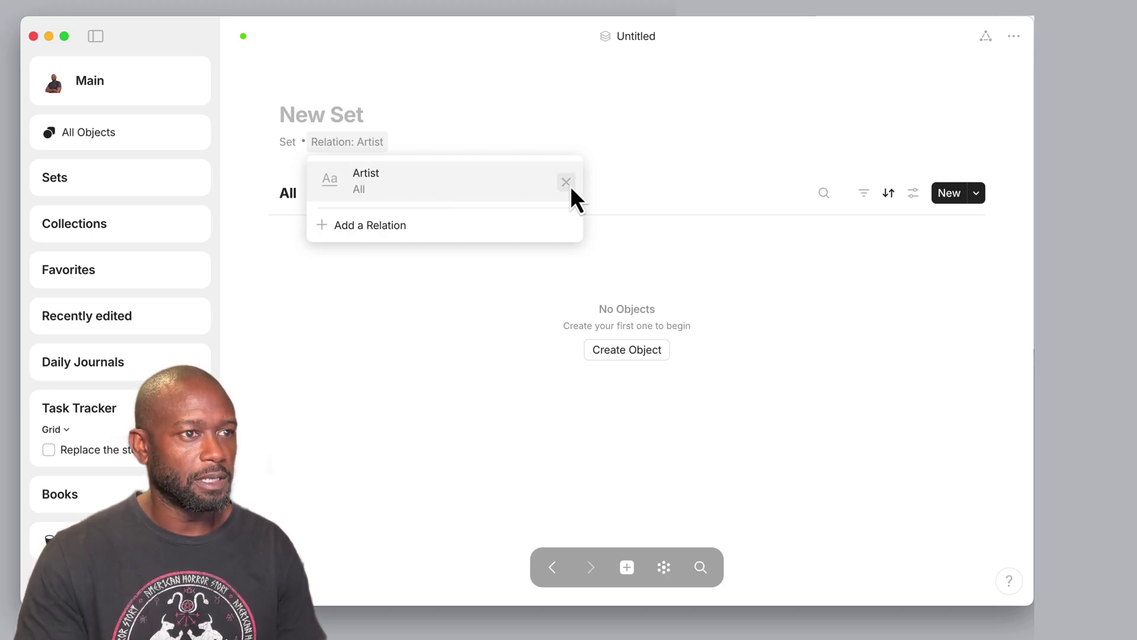
{"action": "left_click", "coordinate": [566, 183]}
Step: Query the new set by the Author relation
{"action": "left_click", "coordinate": [382, 222]}
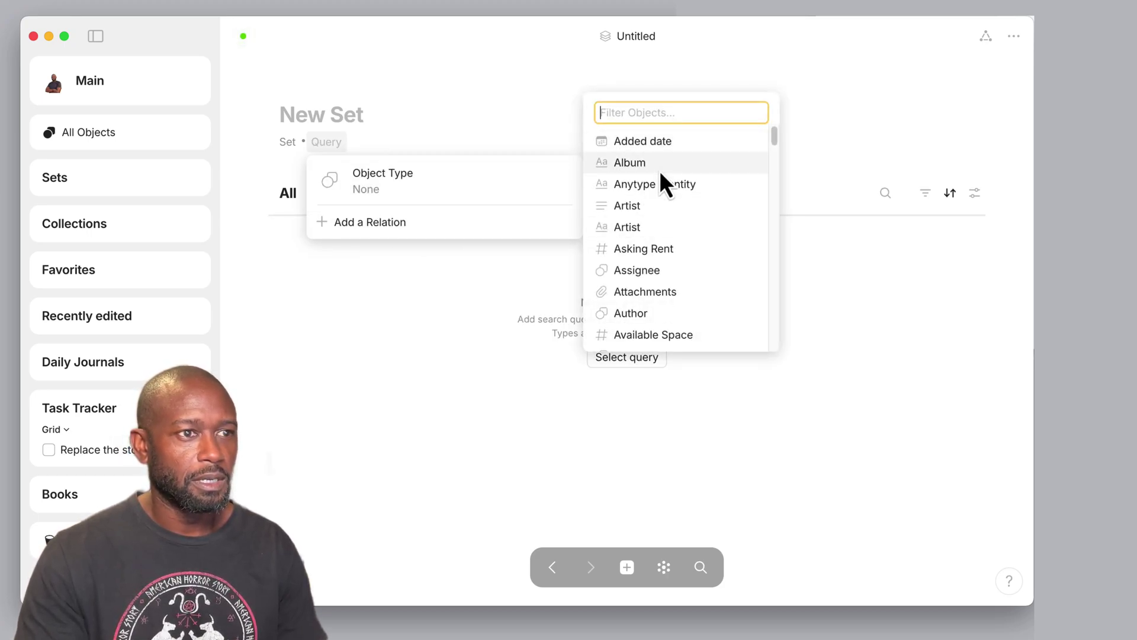
{"action": "left_click", "coordinate": [647, 314]}
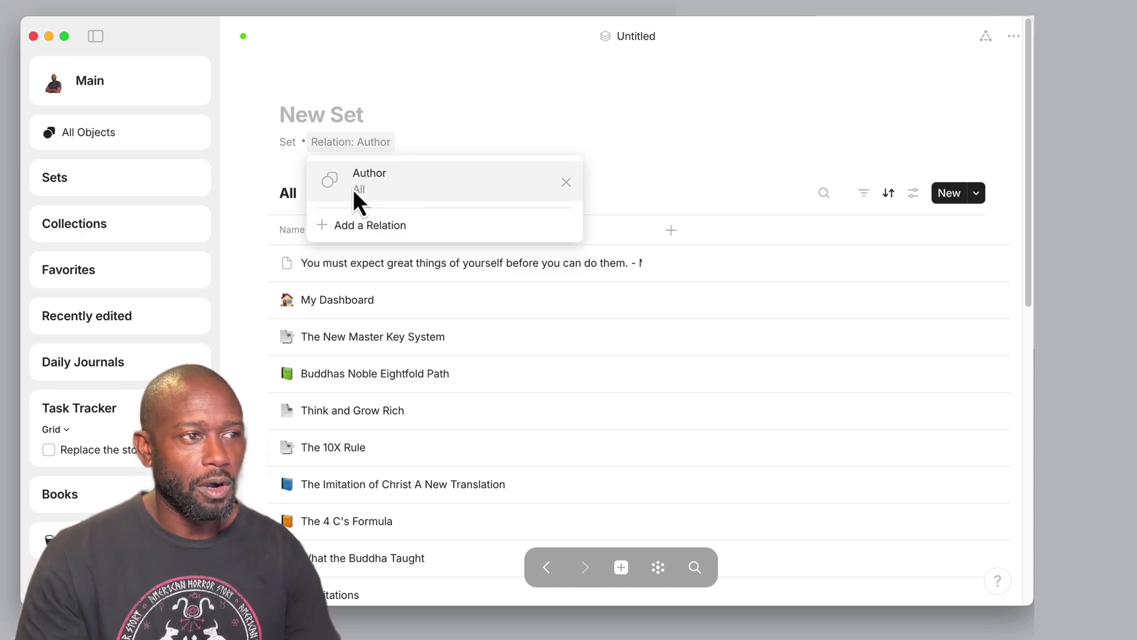
{"action": "left_click", "coordinate": [539, 133]}
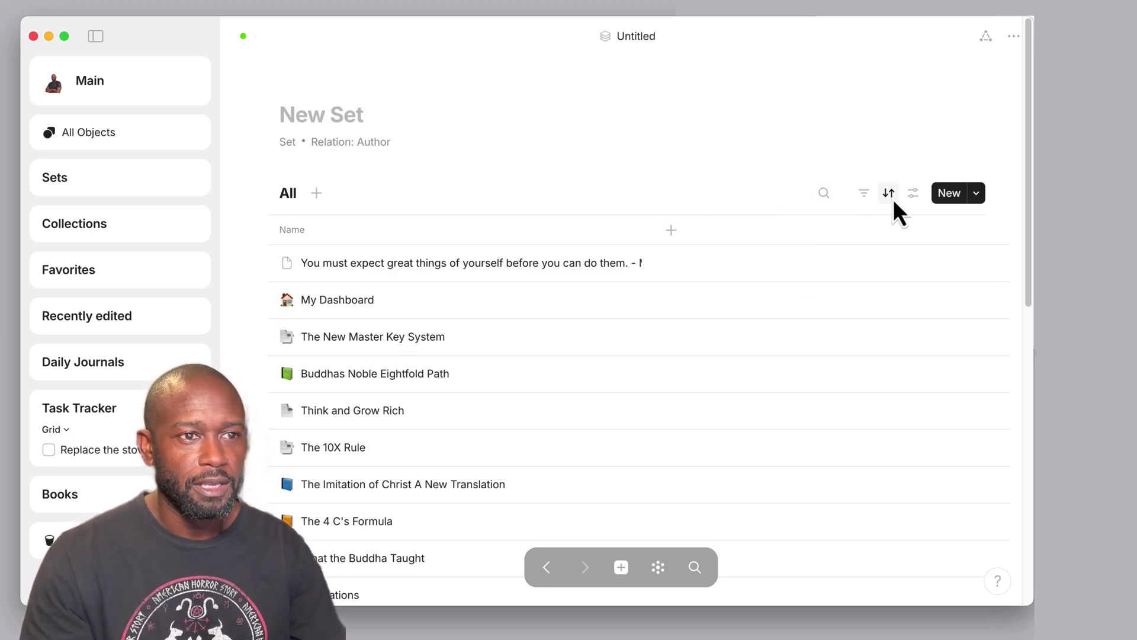
Step: Open the set's view settings and look over the relations offered for a new filter
{"action": "left_click", "coordinate": [913, 193]}
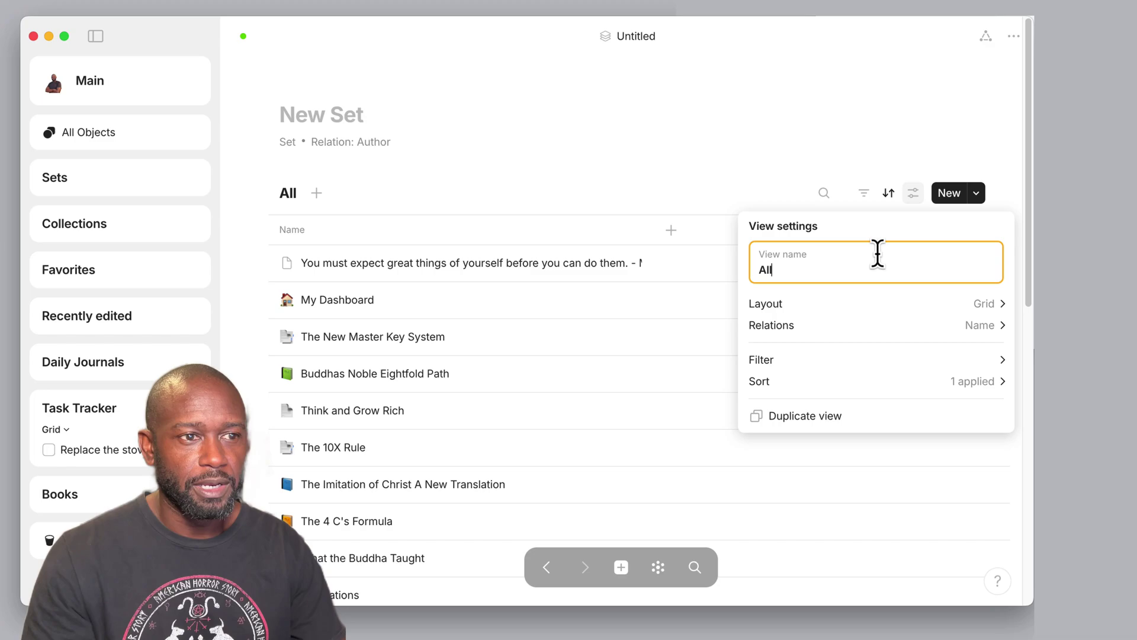
{"action": "left_click", "coordinate": [788, 362]}
{"action": "left_click", "coordinate": [782, 303]}
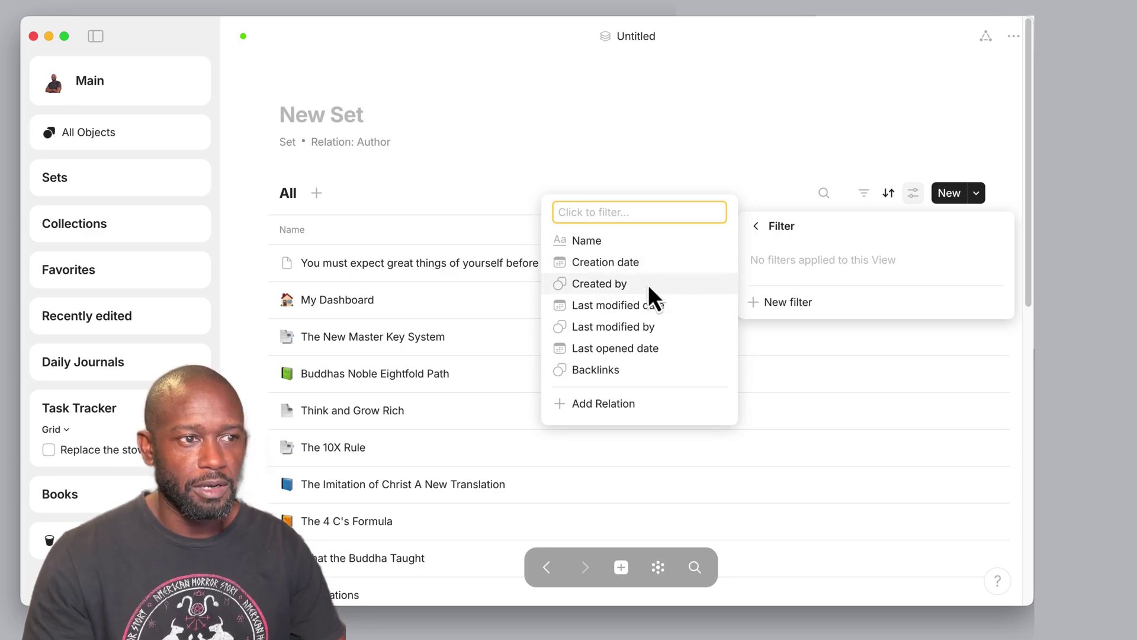
{"action": "scroll", "coordinate": [629, 324], "scroll_direction": "down", "scroll_amount": 4}
{"action": "scroll", "coordinate": [629, 323], "scroll_direction": "up", "scroll_amount": 3}
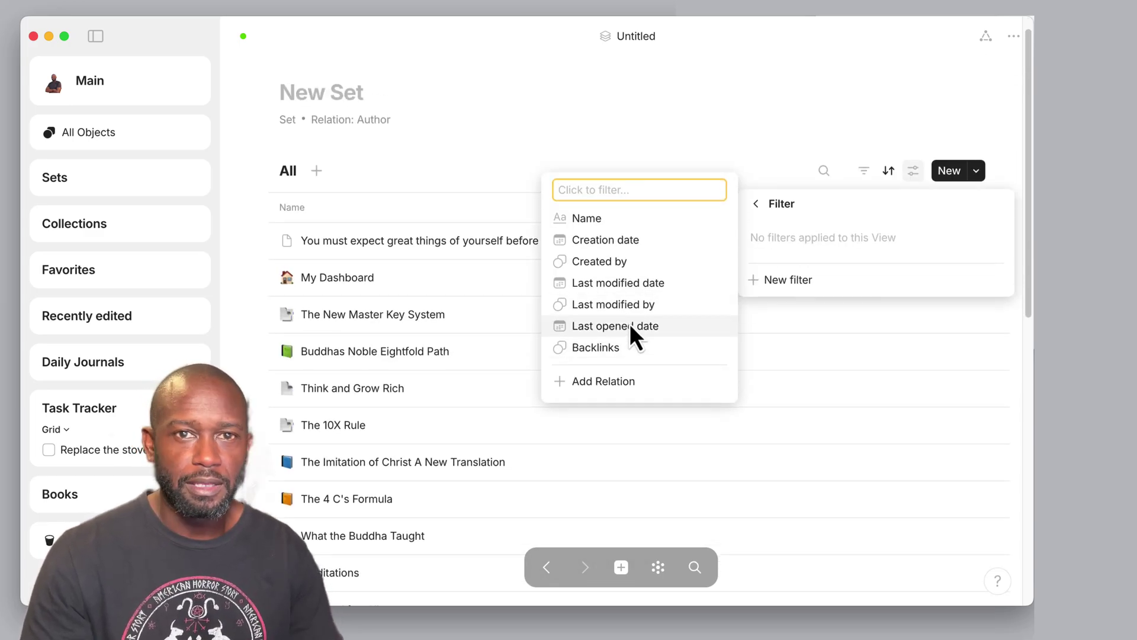
{"action": "left_click", "coordinate": [697, 143]}
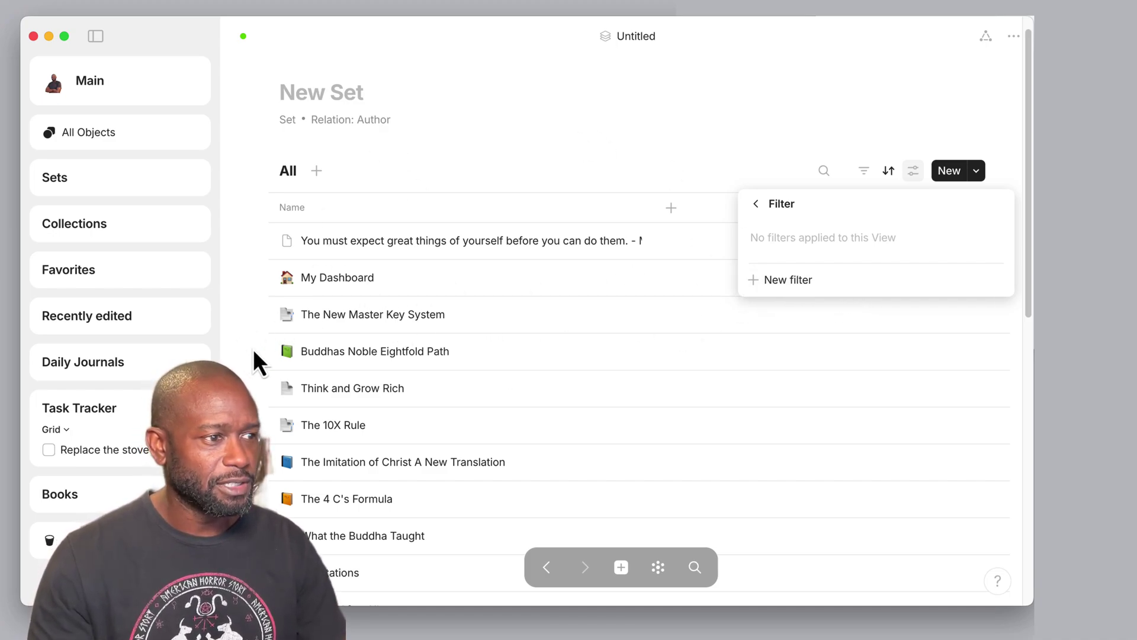
{"action": "scroll", "coordinate": [138, 342], "scroll_direction": "down", "scroll_amount": 3}
{"action": "scroll", "coordinate": [138, 342], "scroll_direction": "up", "scroll_amount": 3}
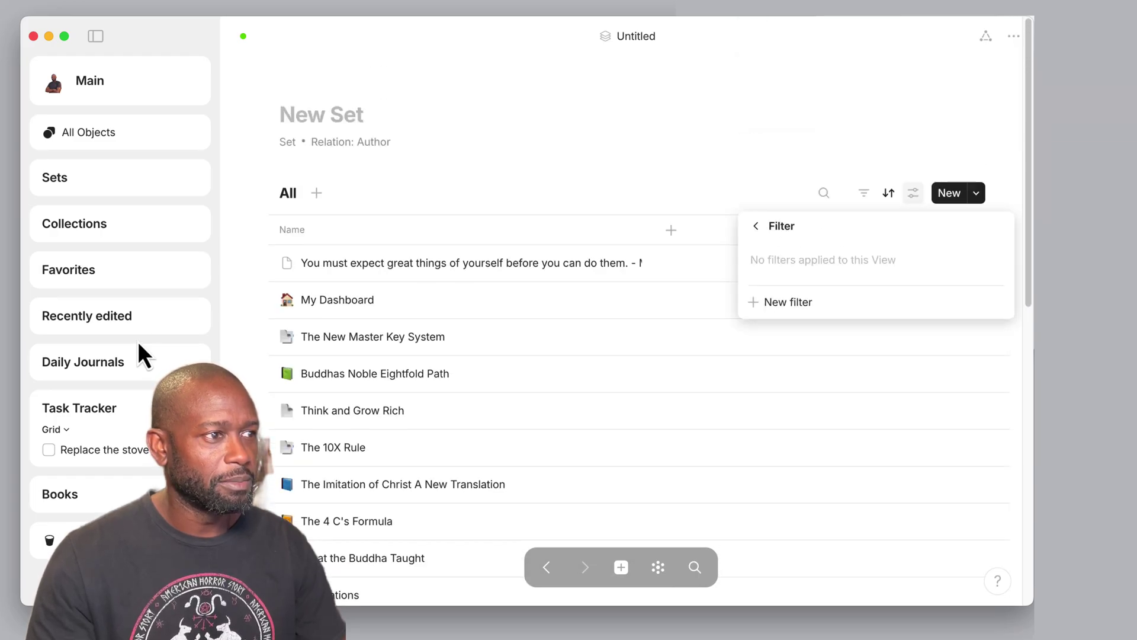
Step: Open Test Collection 2 from the collections list and view its Hello My World and Write your First Note objects
{"action": "left_click", "coordinate": [121, 230]}
{"action": "left_click", "coordinate": [121, 231]}
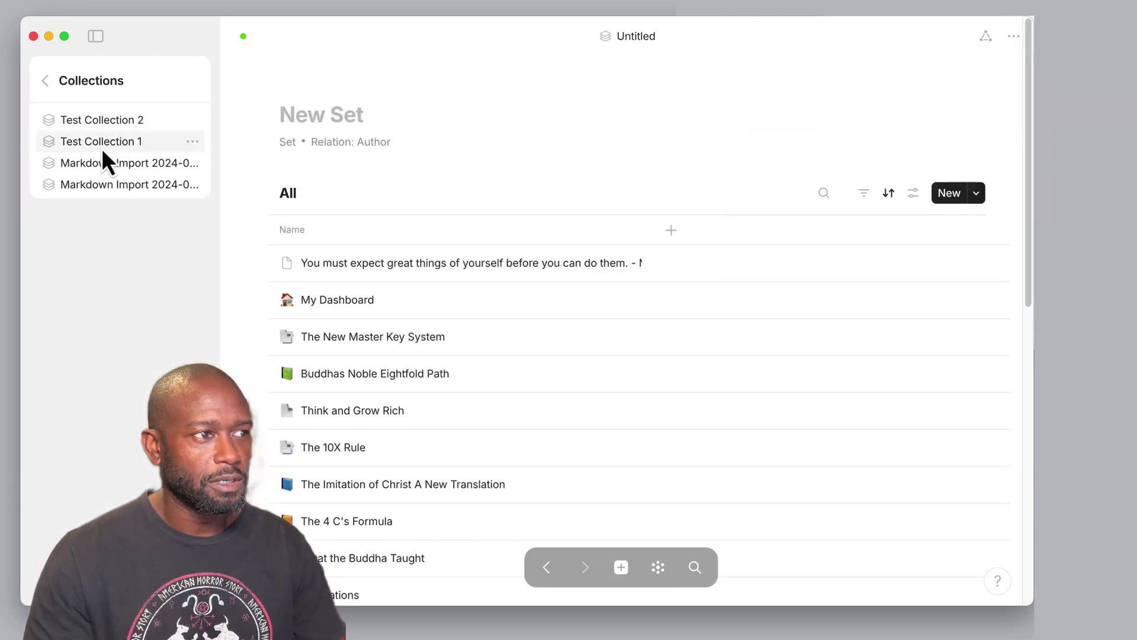
{"action": "left_click", "coordinate": [100, 120]}
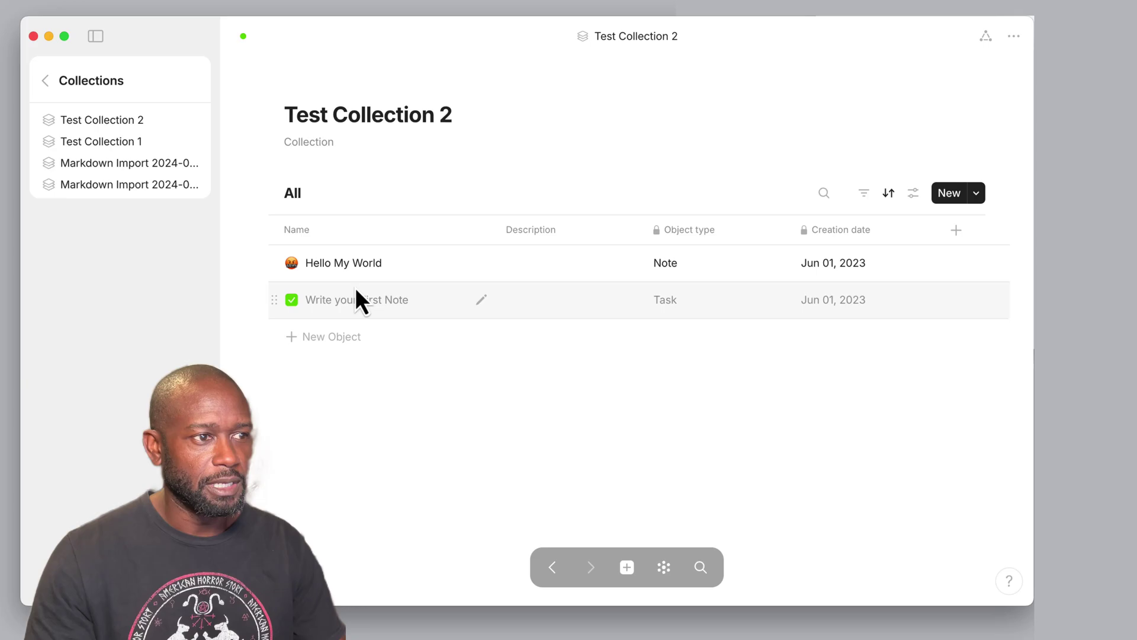
{"action": "left_click", "coordinate": [347, 265]}
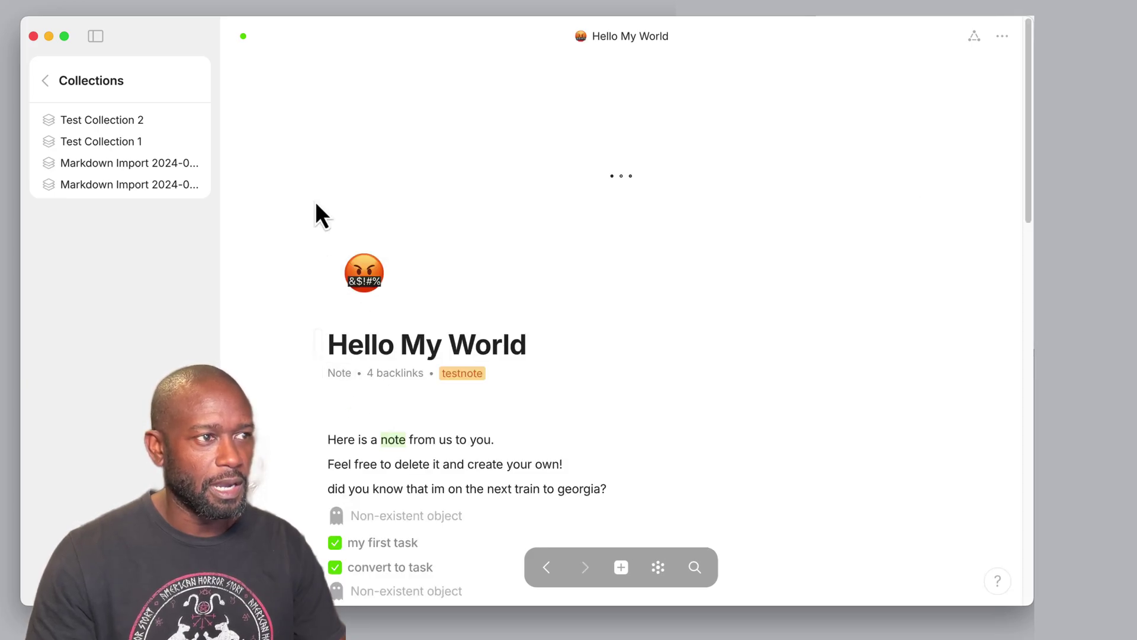
{"action": "left_click", "coordinate": [545, 569]}
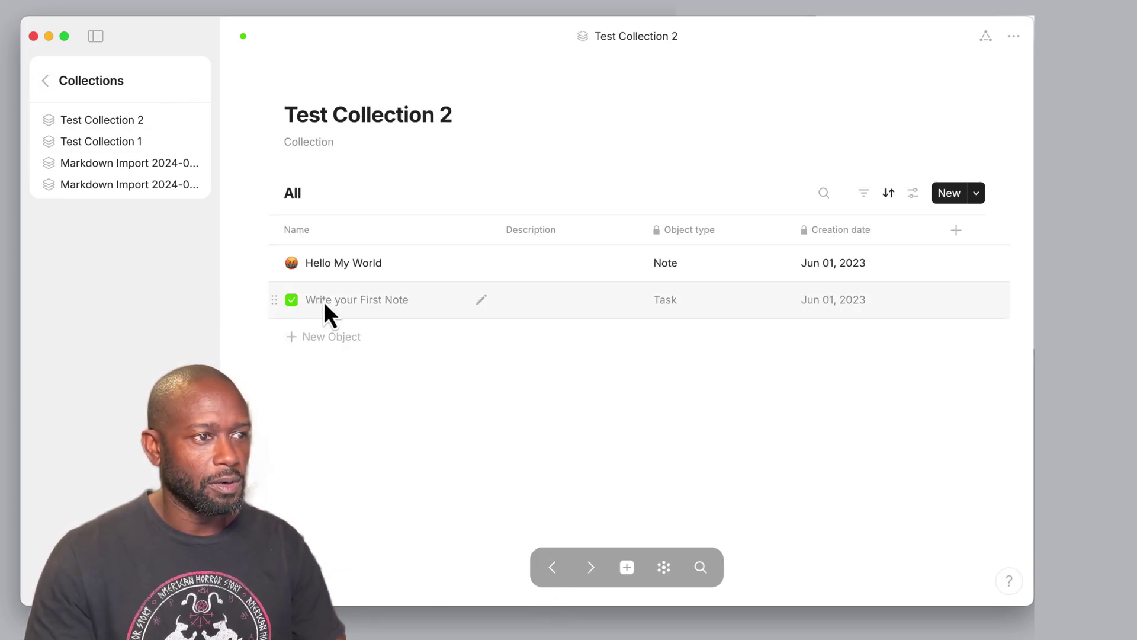
{"action": "left_click", "coordinate": [293, 299]}
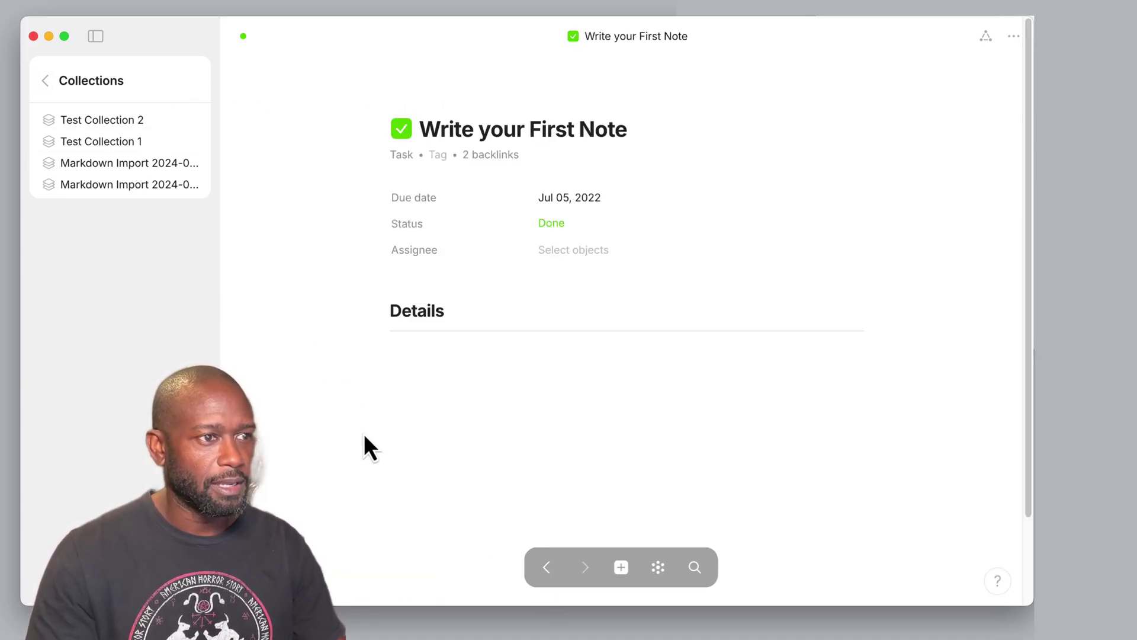
{"action": "left_click", "coordinate": [545, 568]}
Step: Add a new object named "page" to Test Collection 2
{"action": "left_click", "coordinate": [304, 338]}
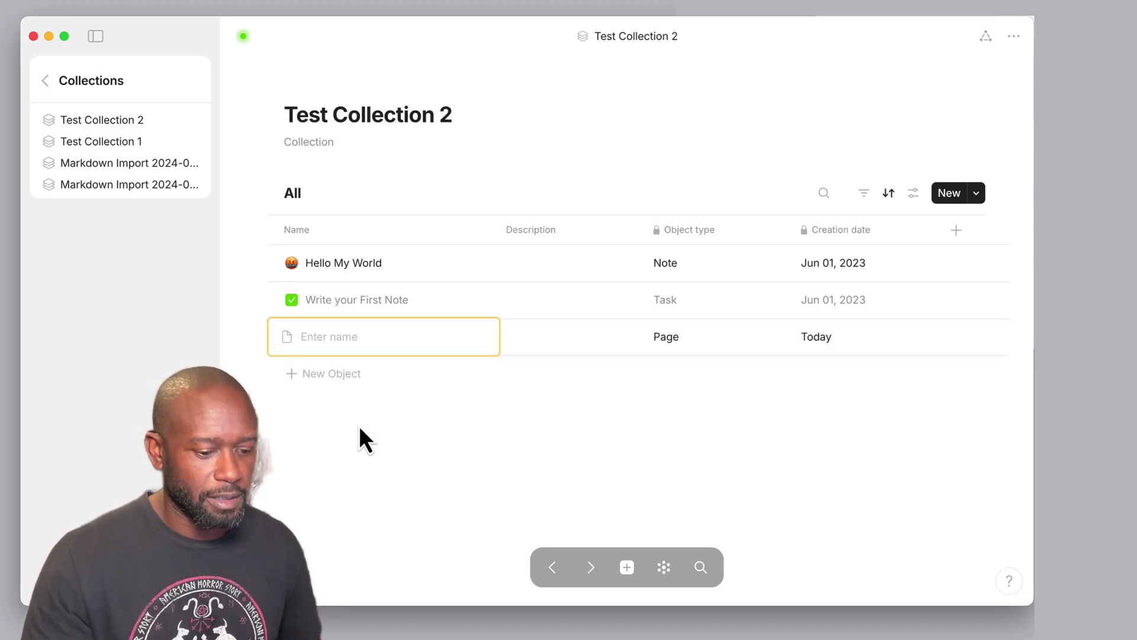
{"action": "type", "text": "page"}
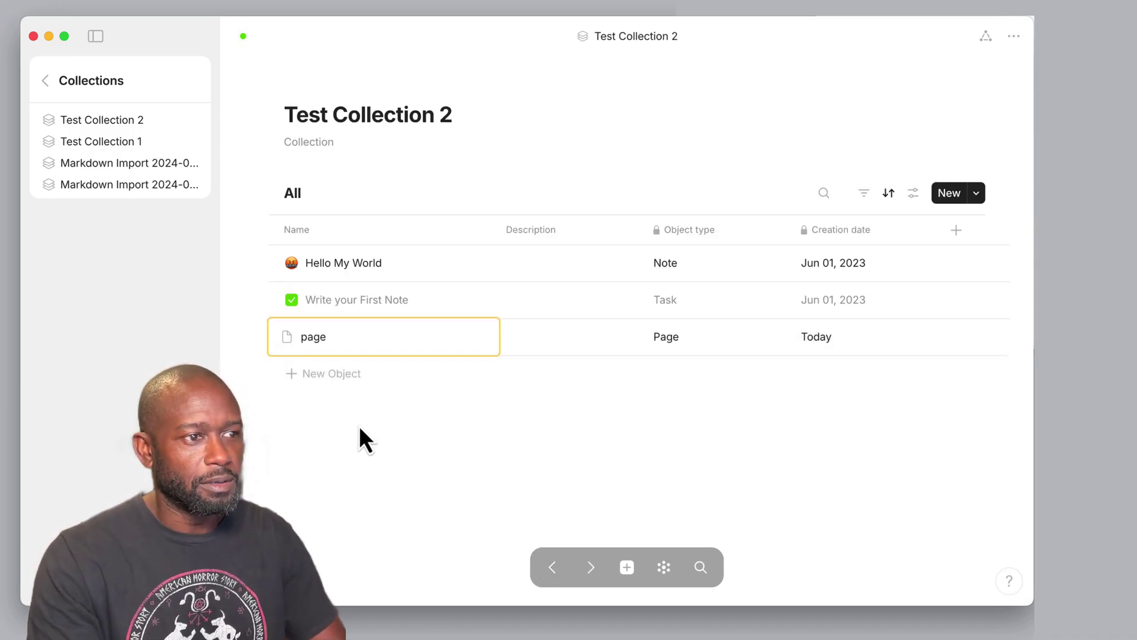
{"action": "key", "text": "Return"}
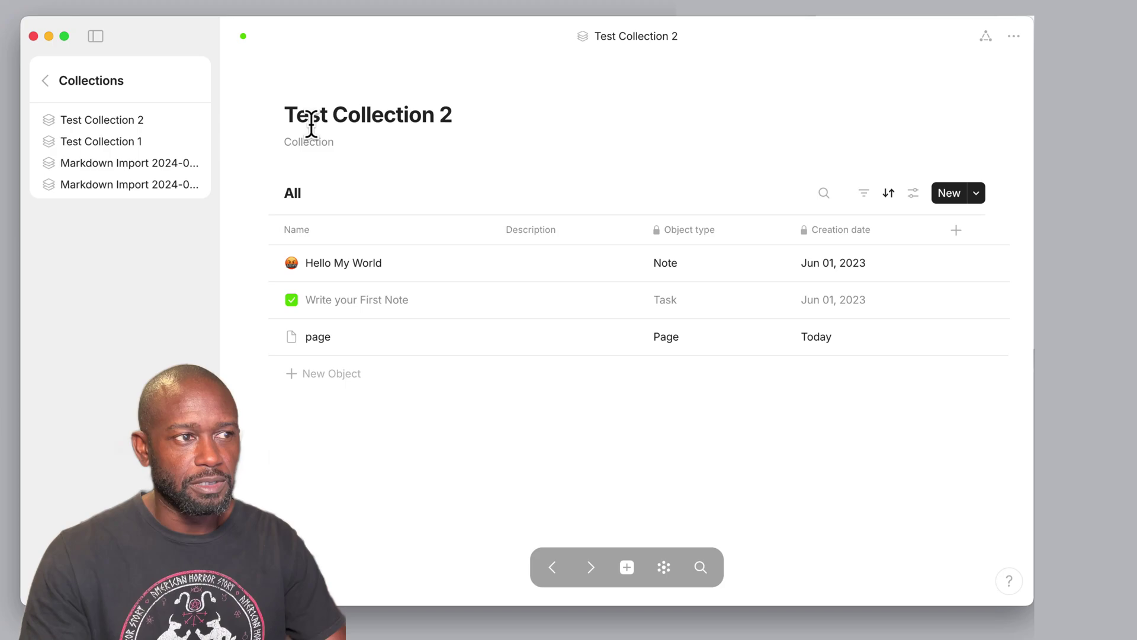
{"action": "left_click_drag", "start_coordinate": [292, 113], "coordinate": [512, 110]}
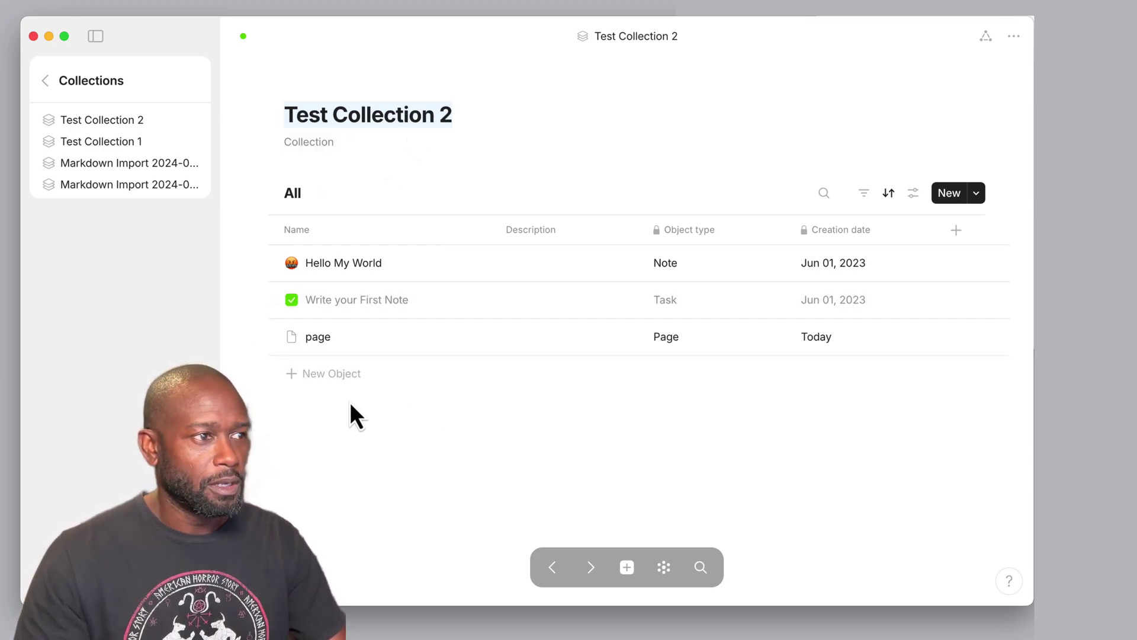
Step: Open the two Markdown Import collections and look through the quote cards, loading more of them
{"action": "left_click", "coordinate": [129, 185]}
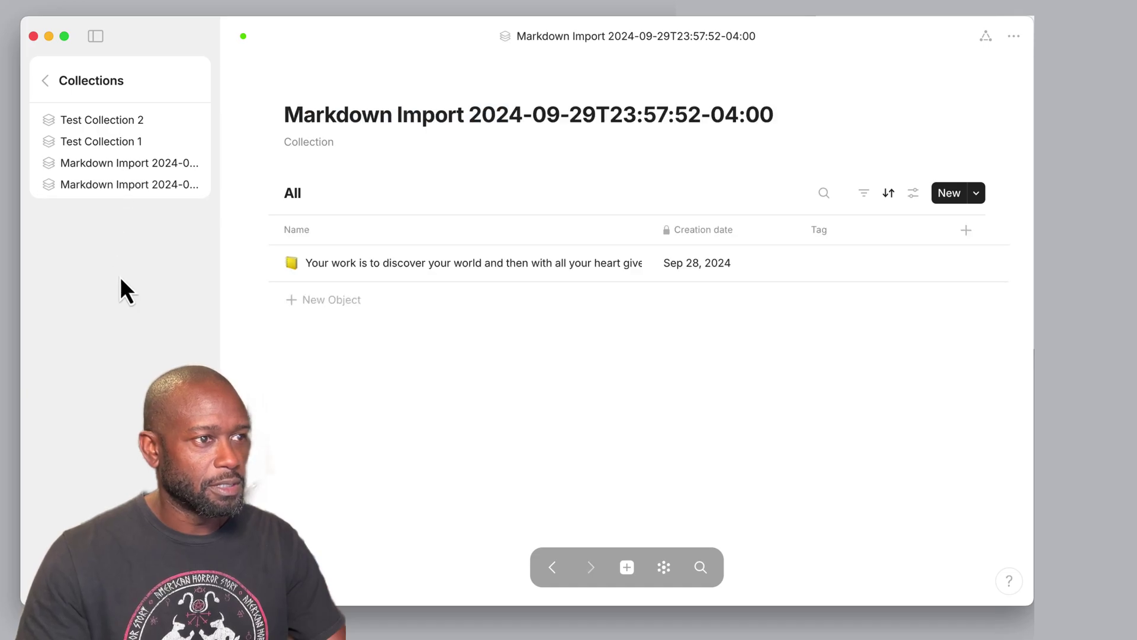
{"action": "left_click", "coordinate": [129, 184]}
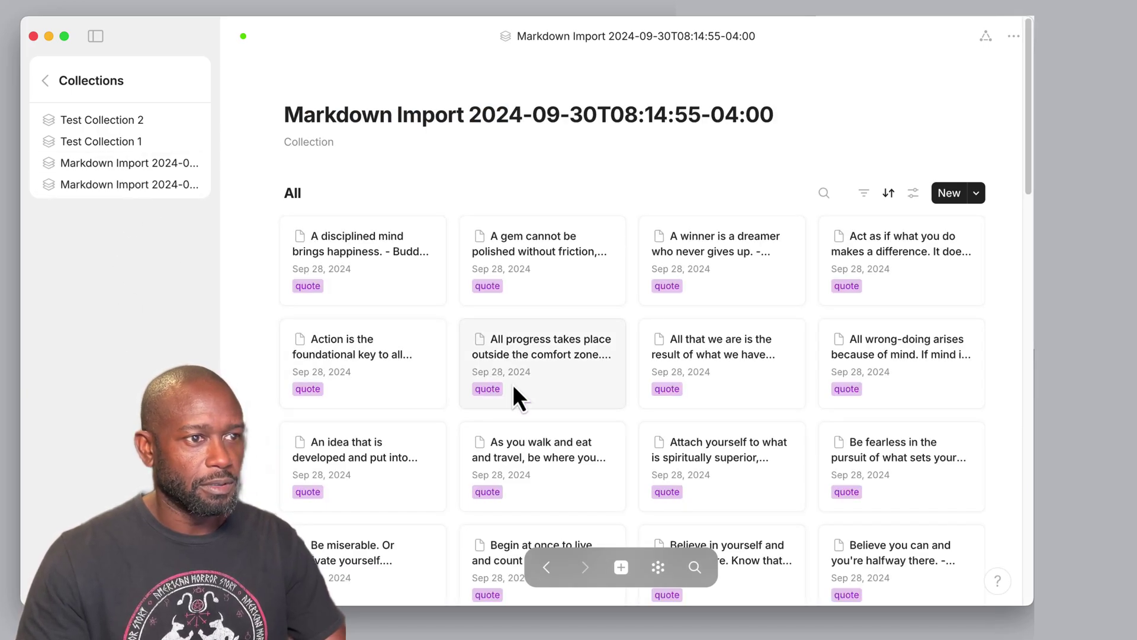
{"action": "scroll", "coordinate": [514, 385], "scroll_direction": "down", "scroll_amount": 20}
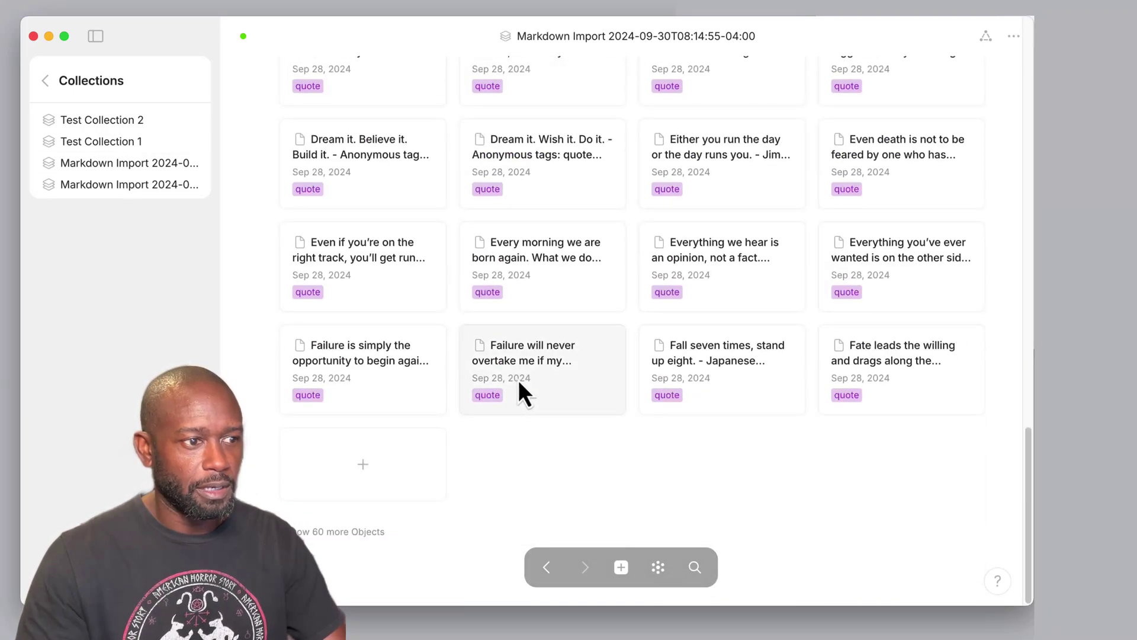
{"action": "left_click", "coordinate": [320, 533]}
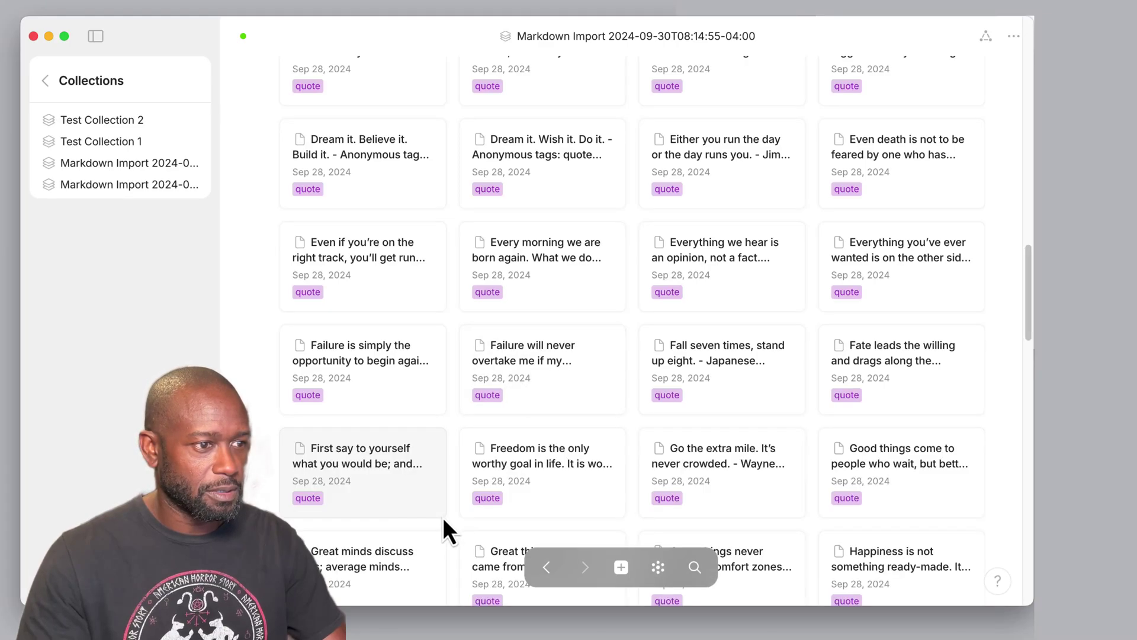
{"action": "scroll", "coordinate": [442, 492], "scroll_direction": "down", "scroll_amount": 15}
{"action": "scroll", "coordinate": [436, 488], "scroll_direction": "up", "scroll_amount": 20}
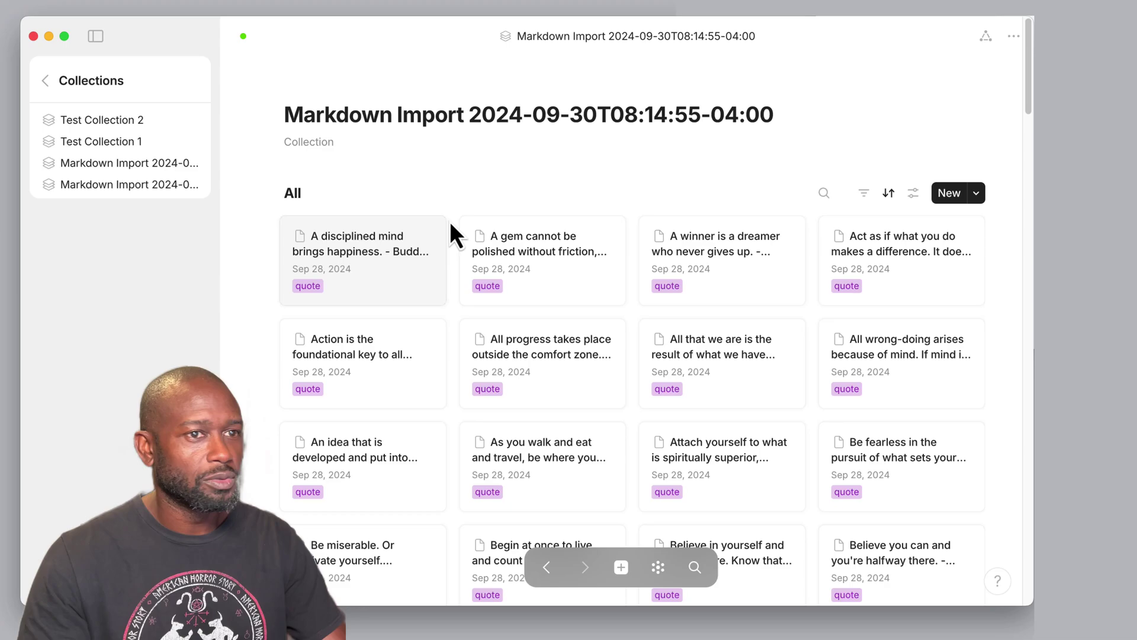
{"action": "scroll", "coordinate": [859, 411], "scroll_direction": "down", "scroll_amount": 15}
{"action": "scroll", "coordinate": [545, 420], "scroll_direction": "down", "scroll_amount": 15}
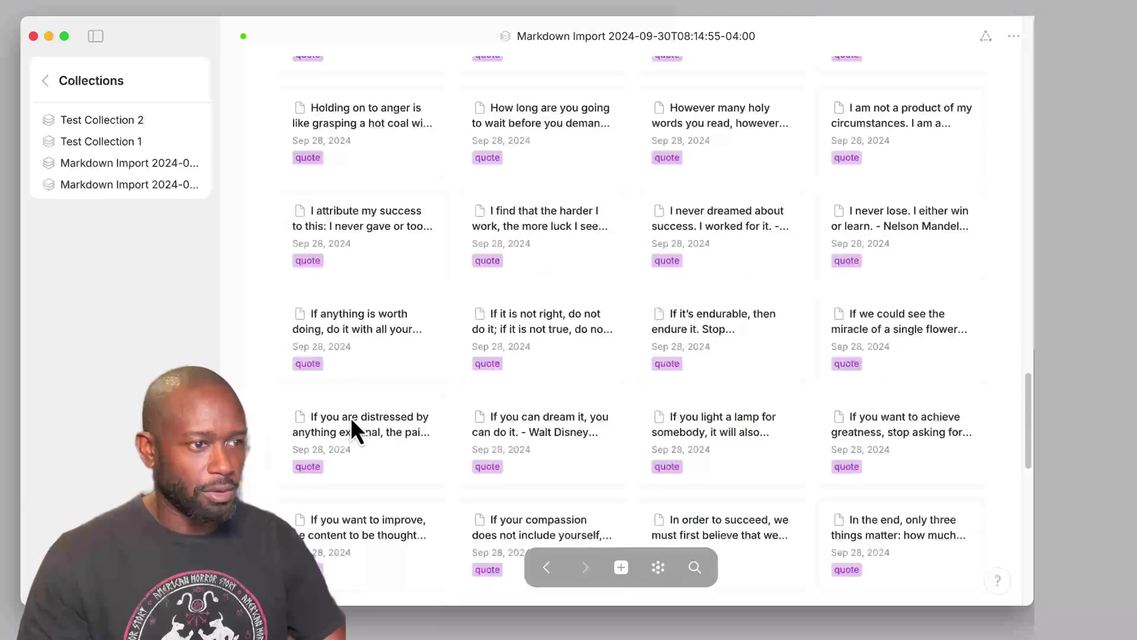
{"action": "scroll", "coordinate": [521, 318], "scroll_direction": "up", "scroll_amount": 20}
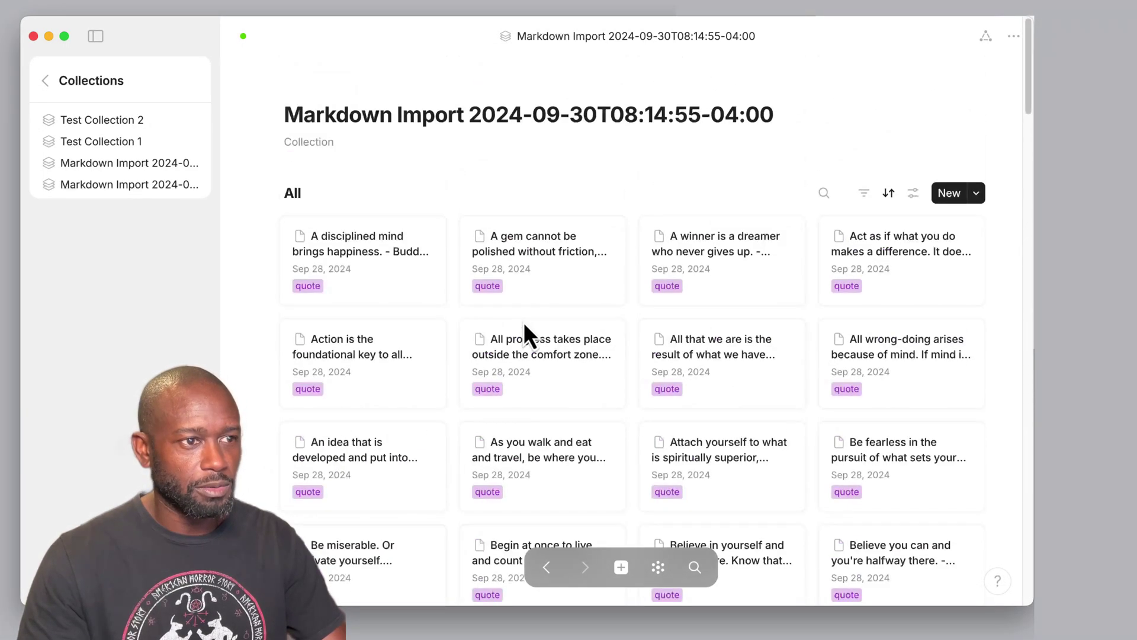
Step: Browse the pages, lists, media, bookmarks and files among all objects, and return to the widget overview
{"action": "left_click", "coordinate": [46, 83]}
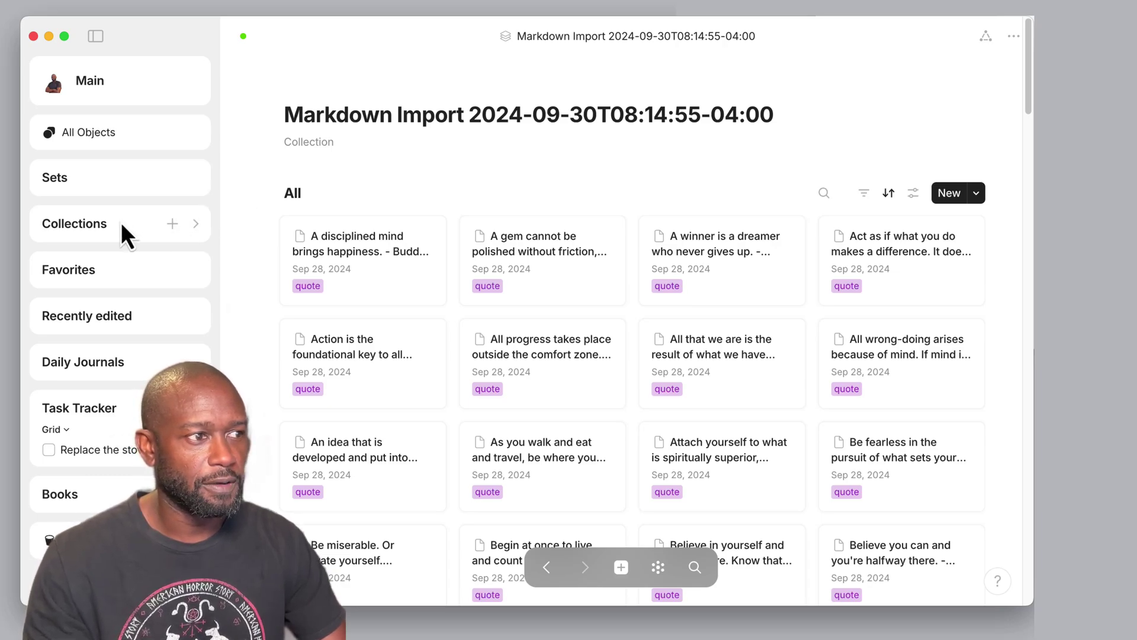
{"action": "left_click", "coordinate": [83, 133]}
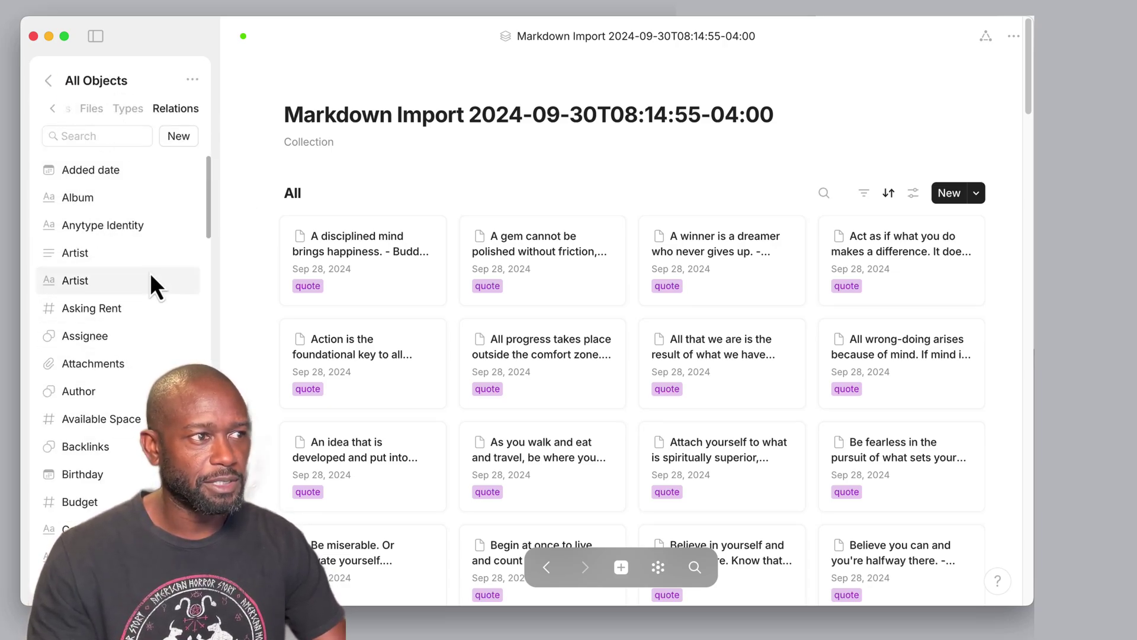
{"action": "left_click", "coordinate": [53, 111]}
{"action": "left_click", "coordinate": [54, 111]}
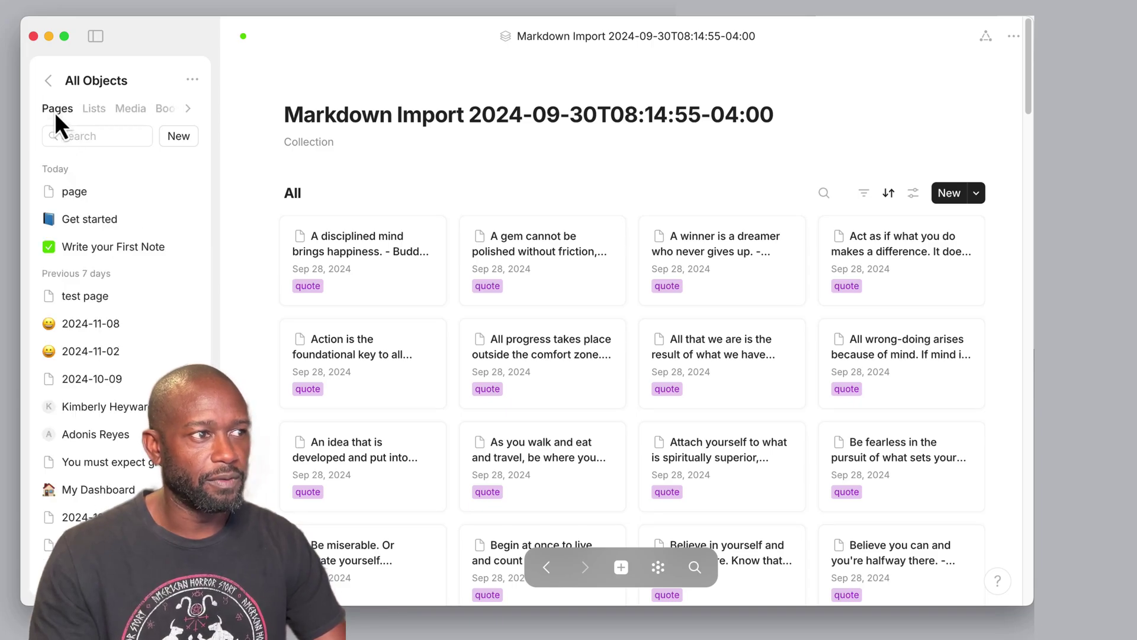
{"action": "left_click", "coordinate": [93, 111]}
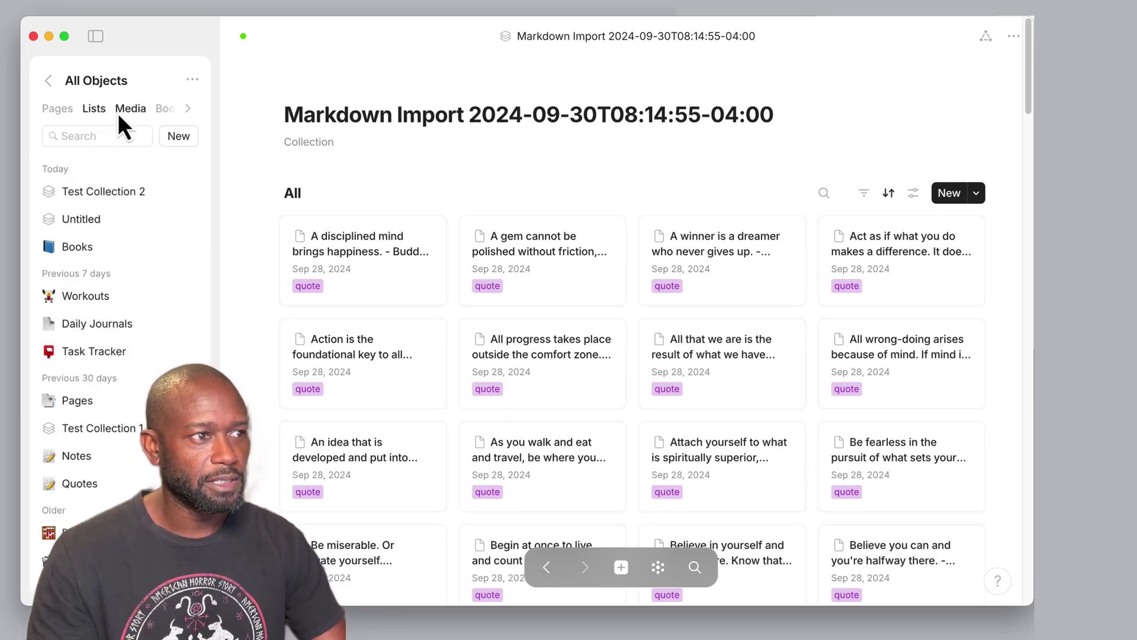
{"action": "left_click", "coordinate": [126, 111]}
{"action": "left_click", "coordinate": [160, 110]}
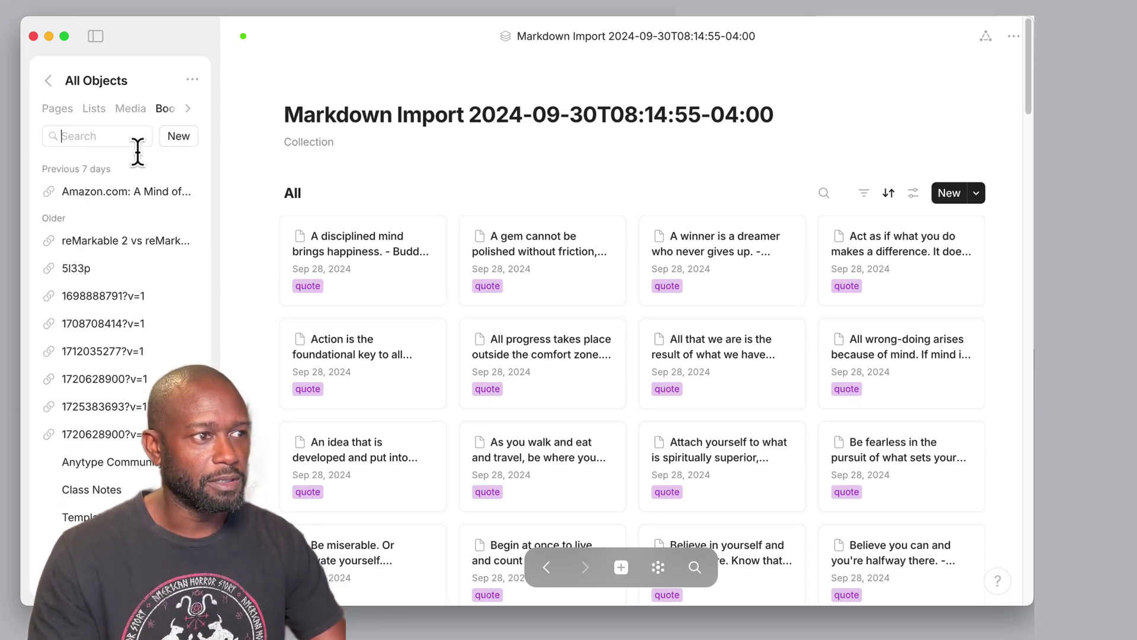
{"action": "left_click", "coordinate": [186, 110]}
{"action": "left_click", "coordinate": [186, 109]}
{"action": "left_click", "coordinate": [158, 108]}
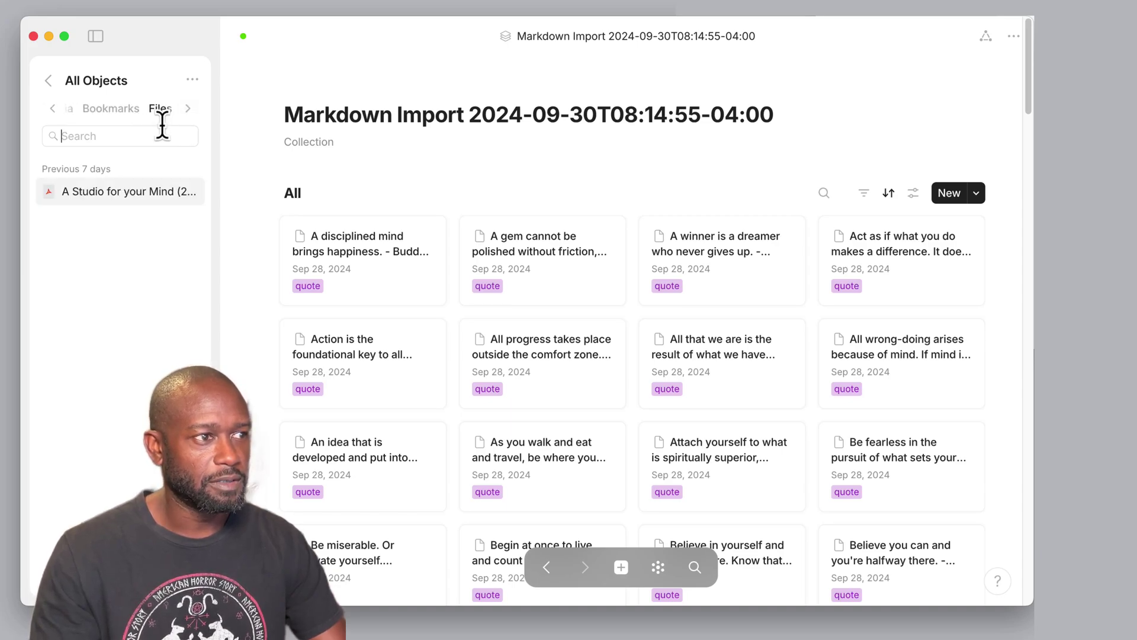
{"action": "left_click", "coordinate": [48, 81]}
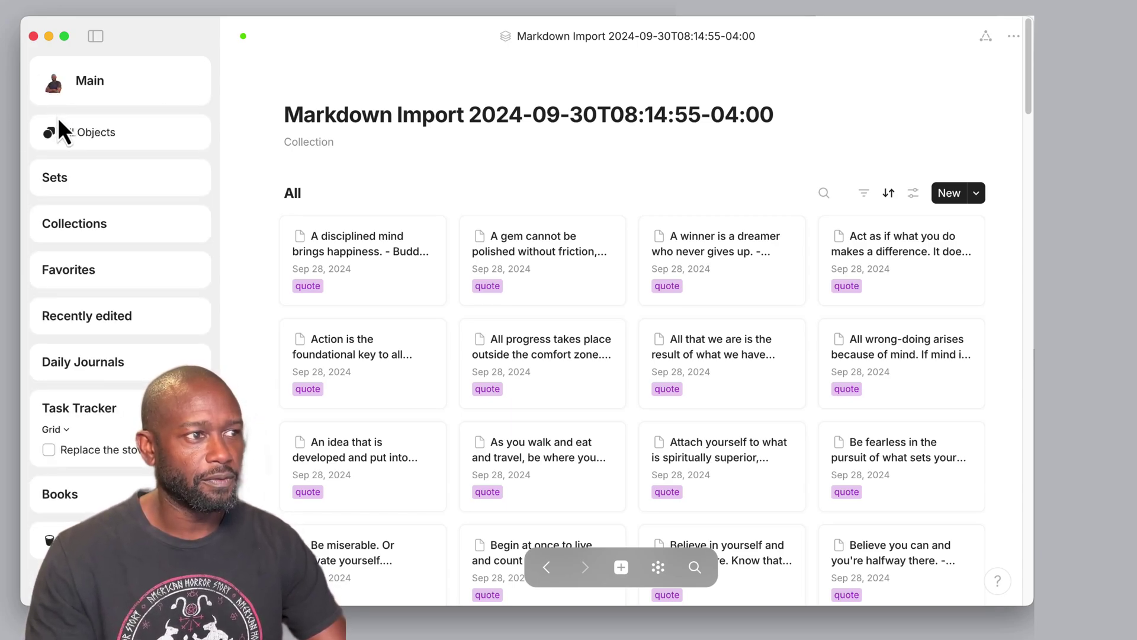